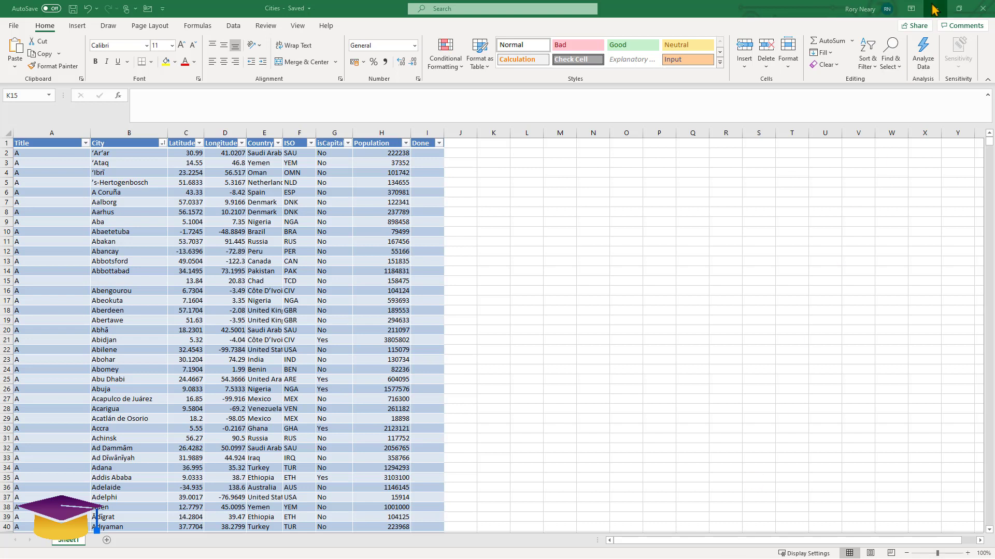
# - Download the Cities file from the 3 Screen Power App lesson in the browser and return to the Cities workbook in Excel
pyautogui.click(935, 8)
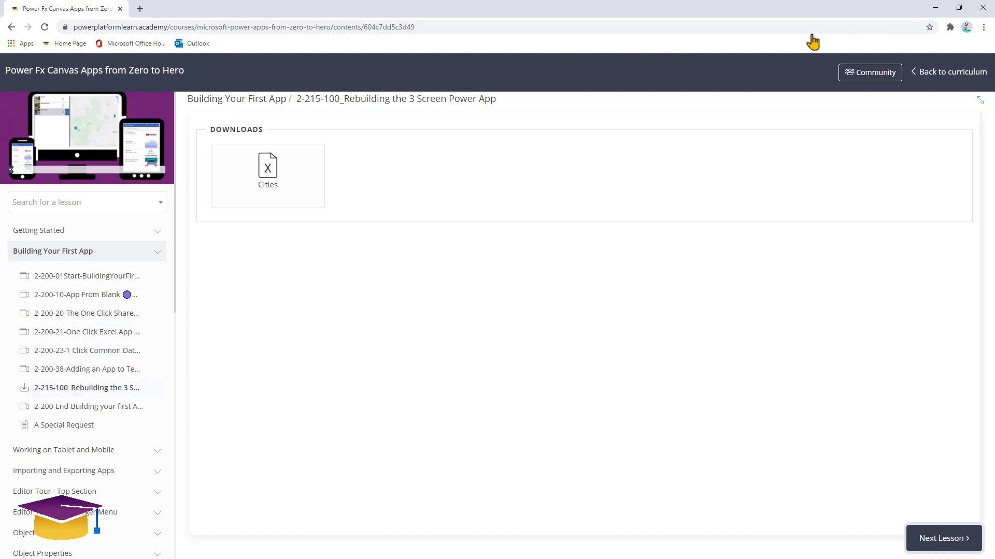
pyautogui.click(269, 184)
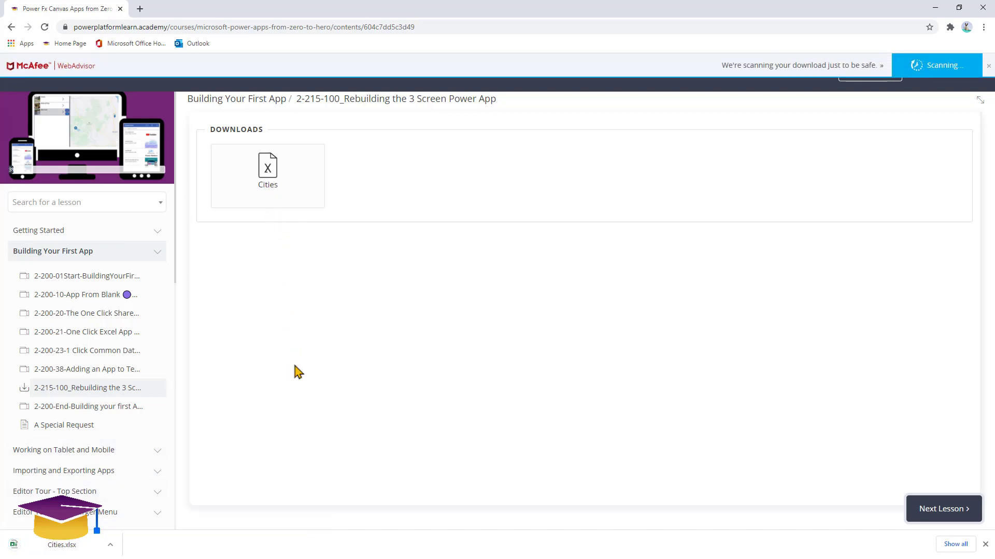
pyautogui.click(937, 7)
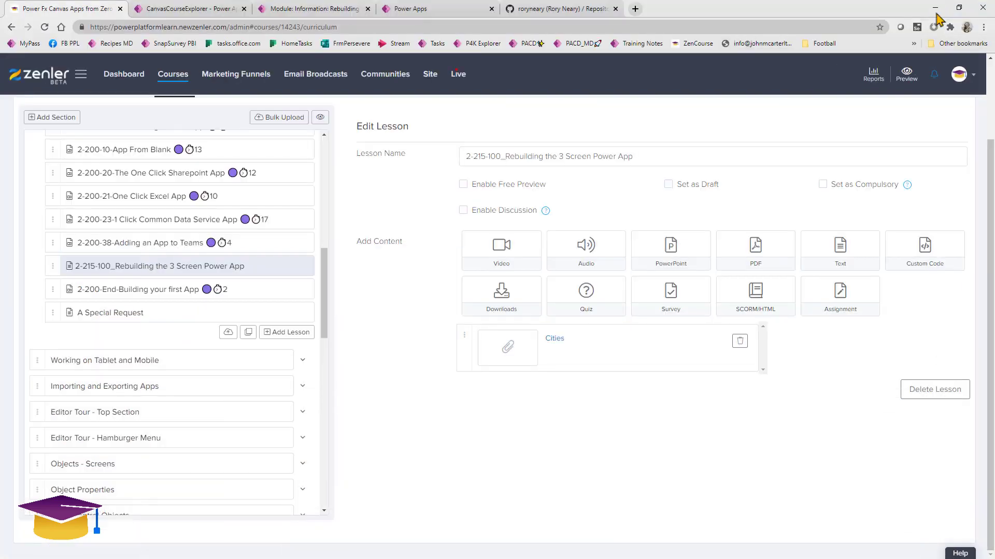
pyautogui.hotkey('alt', 'Tab')
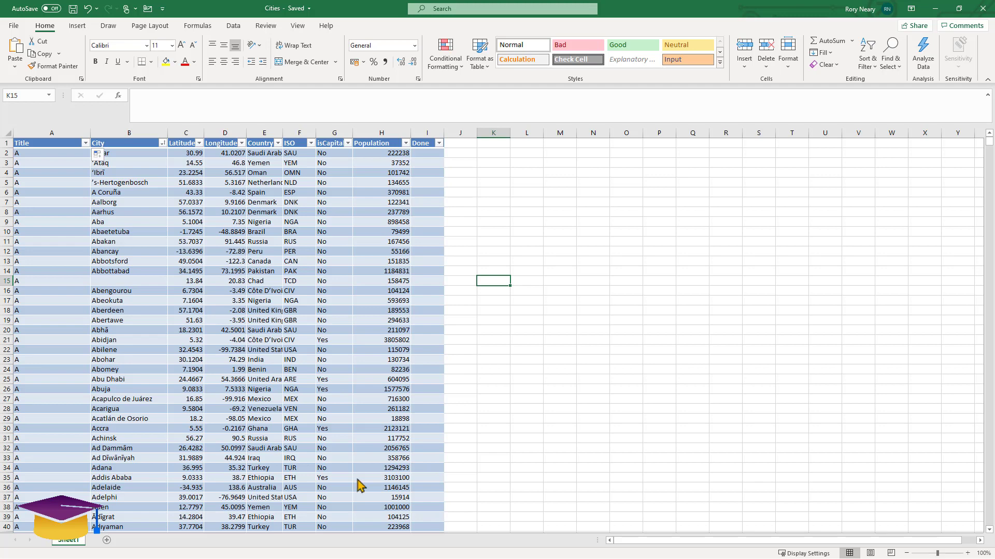
pyautogui.click(457, 8)
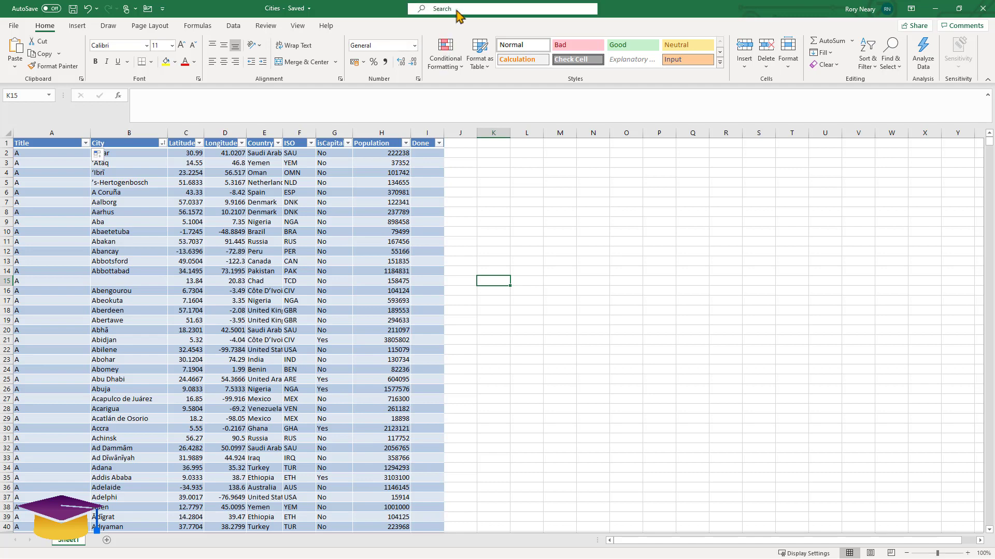
pyautogui.write('export')
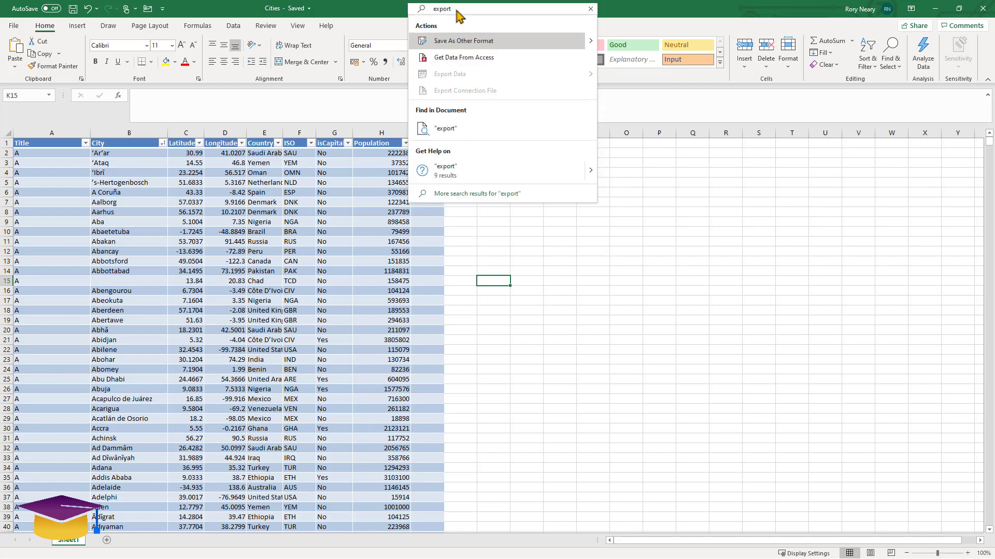
pyautogui.press('Down')
pyautogui.press('Up')
pyautogui.click(213, 312)
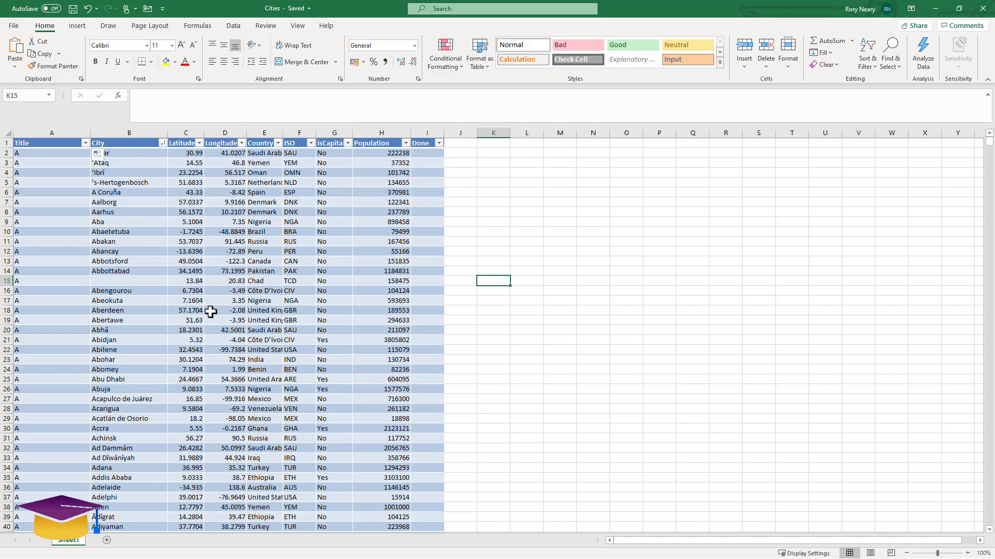
# - Select a cell inside the cities table and open the Export Table to SharePoint List command
pyautogui.click(212, 310)
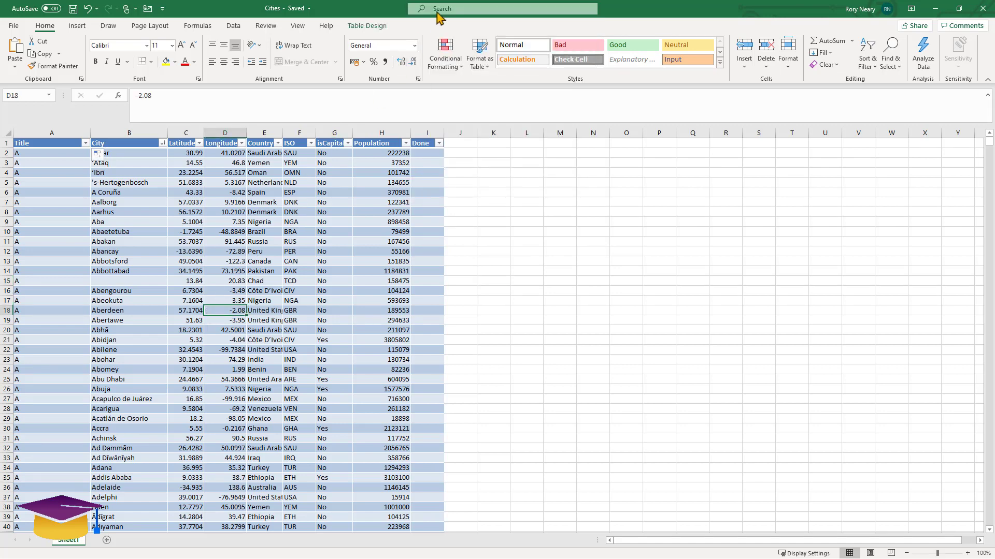
pyautogui.click(436, 9)
pyautogui.write('expo')
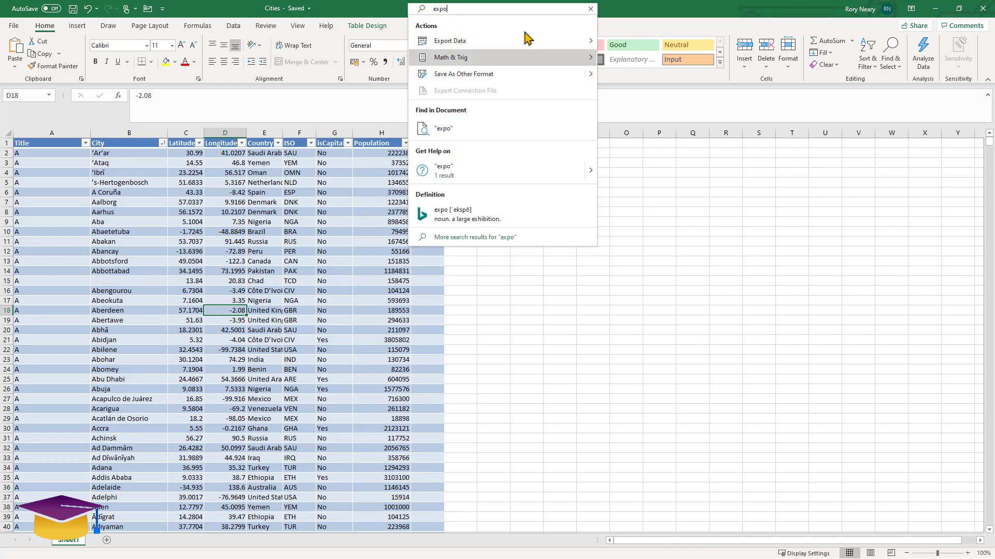
pyautogui.moveTo(556, 41)
pyautogui.click(619, 43)
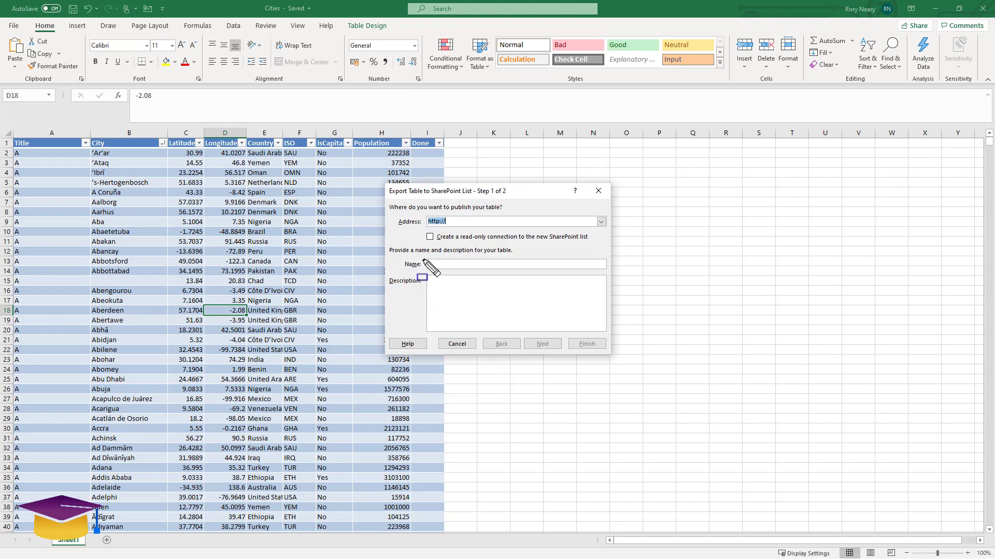
pyautogui.moveTo(390, 203); pyautogui.dragTo(631, 239)
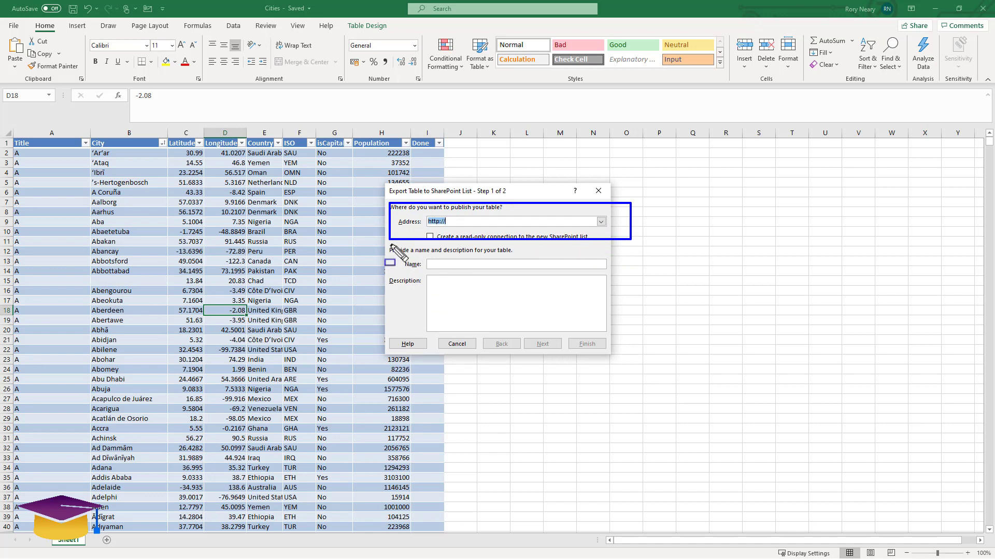
pyautogui.moveTo(390, 245); pyautogui.dragTo(504, 254)
pyautogui.moveTo(575, 255); pyautogui.dragTo(645, 271)
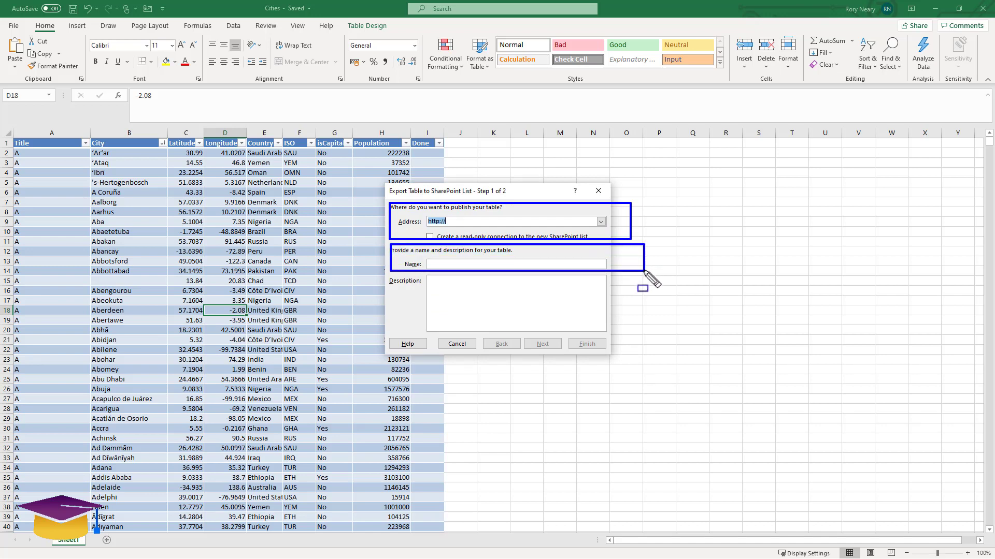
pyautogui.press('Escape')
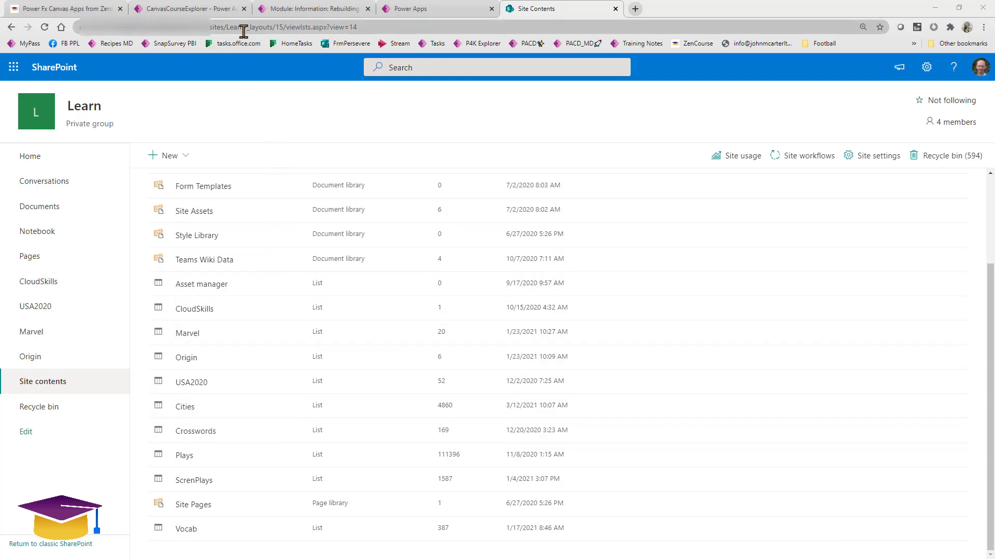
# - Copy the Learn site's base URL from the browser and use it as the address for exporting the Excel table to a SharePoint list
pyautogui.moveTo(244, 27); pyautogui.dragTo(89, 26)
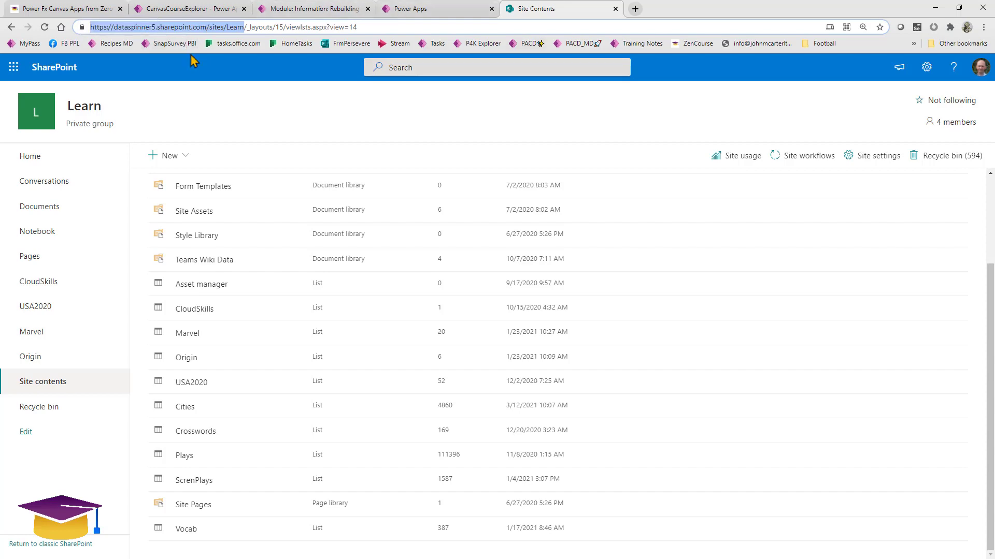
pyautogui.hotkey('alt', 'Tab')
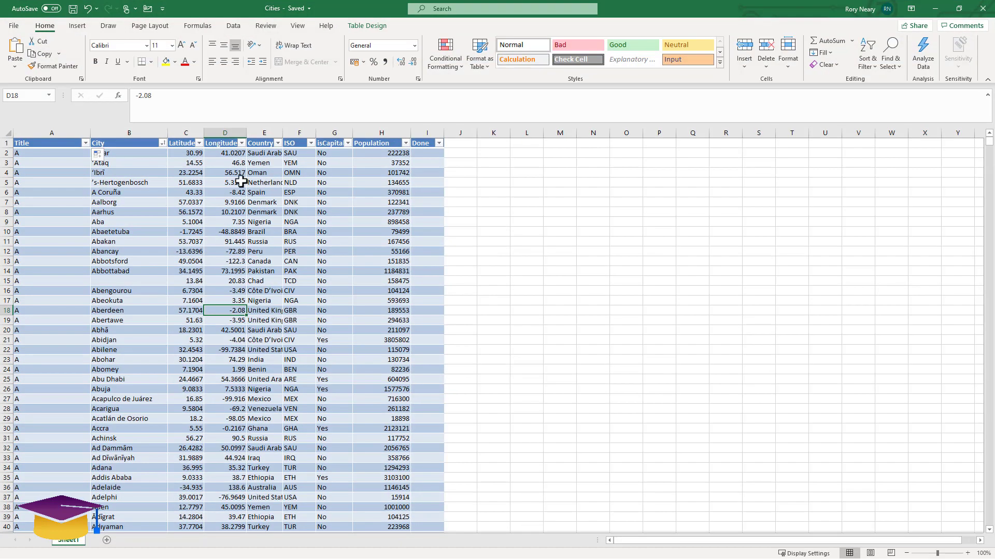
pyautogui.click(449, 11)
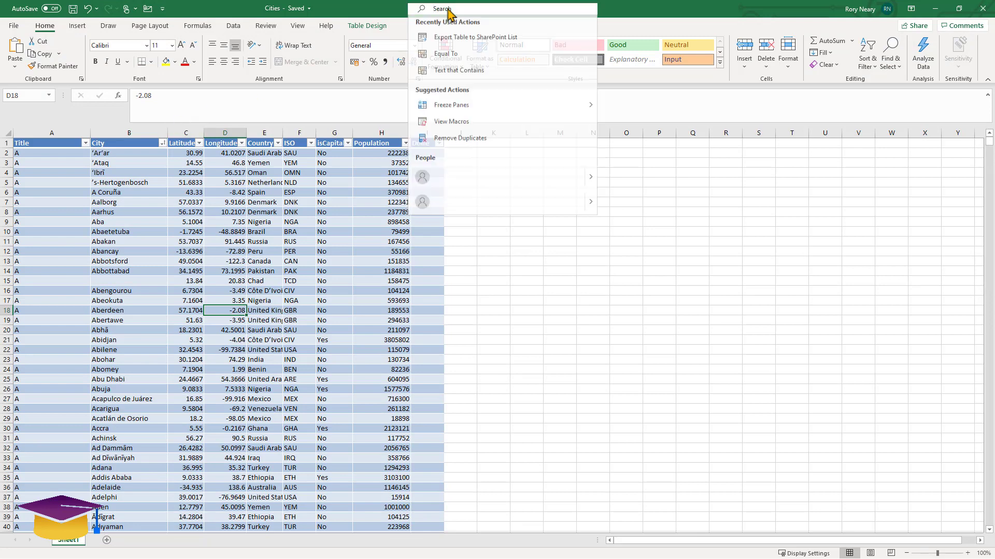
pyautogui.write('expor')
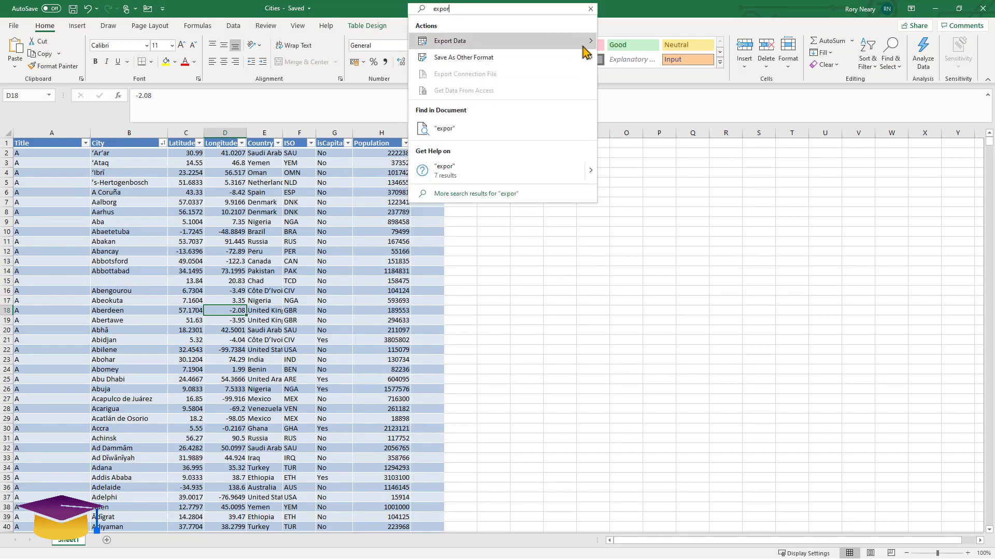
pyautogui.click(648, 43)
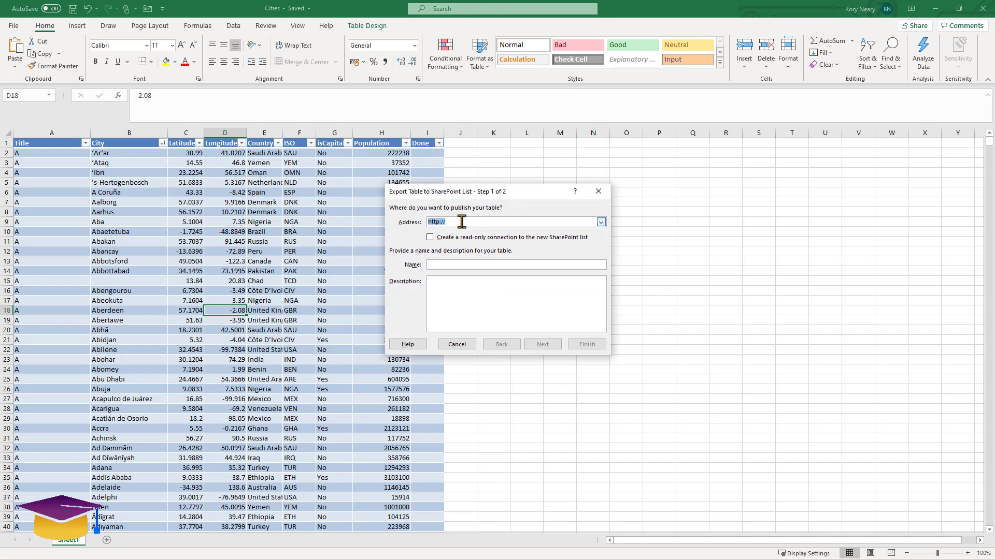
pyautogui.write('https://dataspinner5.sharepoint.com/sites/Learn')
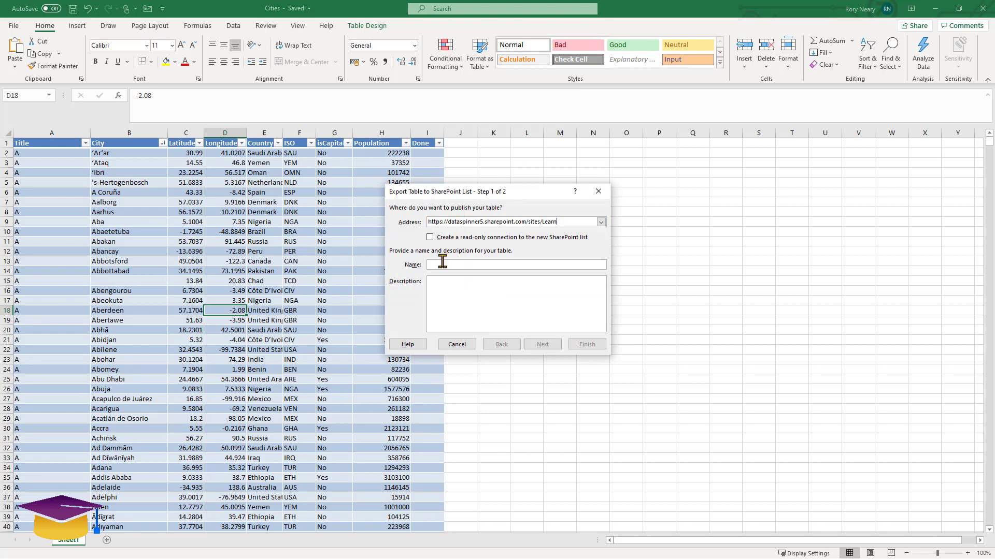
# - Name the SharePoint list WorldCities, accept the listed column data types and finish the export
pyautogui.click(441, 264)
pyautogui.write('WorldCities')
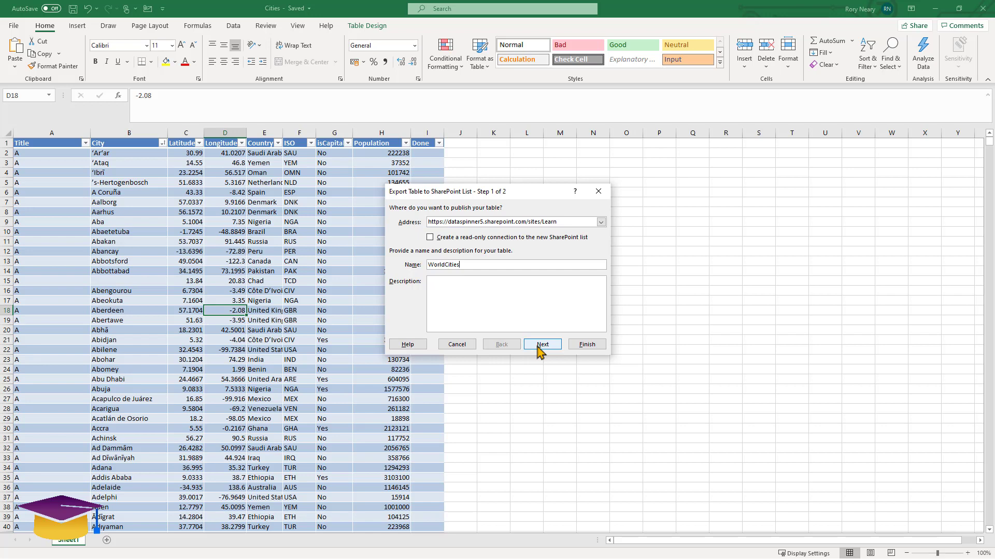
pyautogui.click(538, 347)
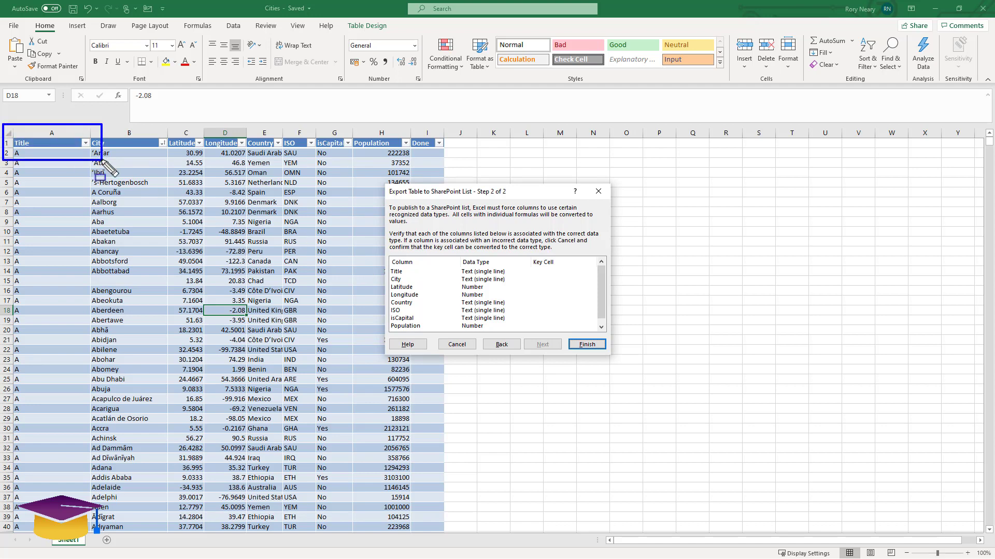
pyautogui.press('Escape')
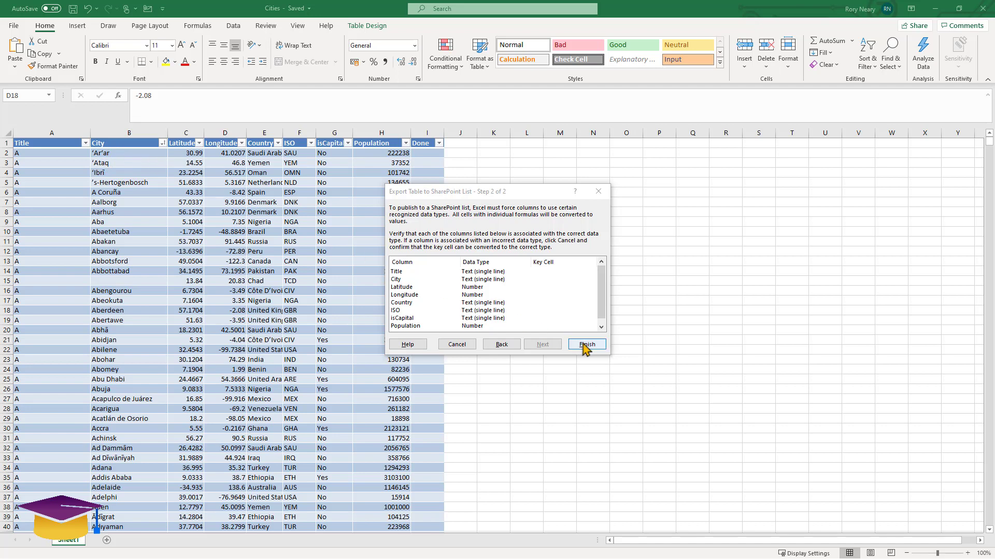
pyautogui.click(586, 345)
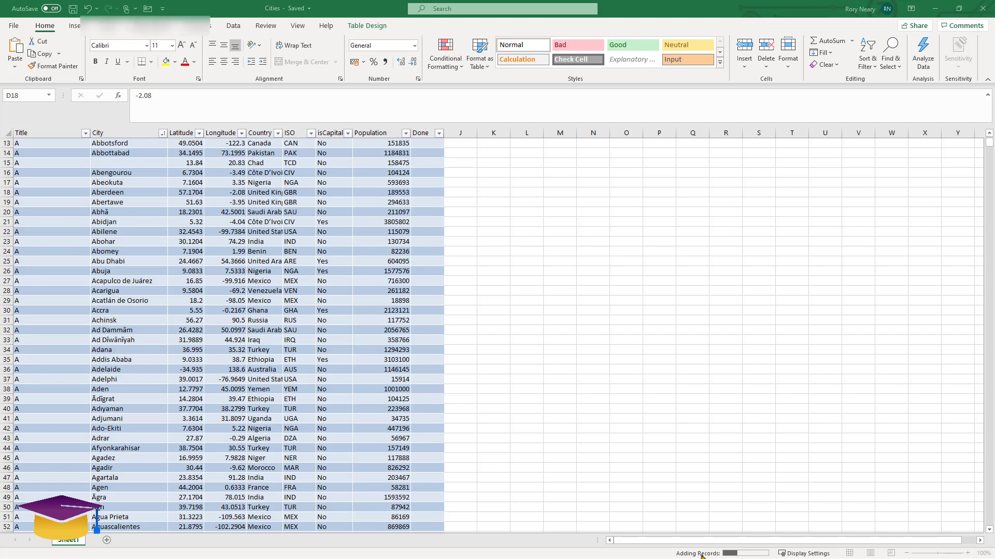
# - Switch to the browser, refresh the Learn site's contents and check the upload progress of the WorldCities list
pyautogui.click(937, 9)
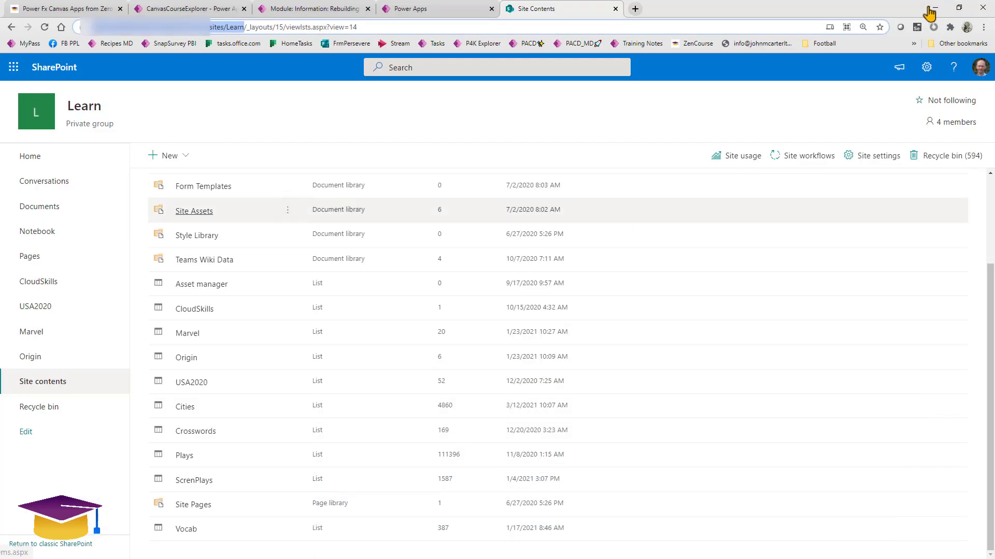
pyautogui.click(44, 29)
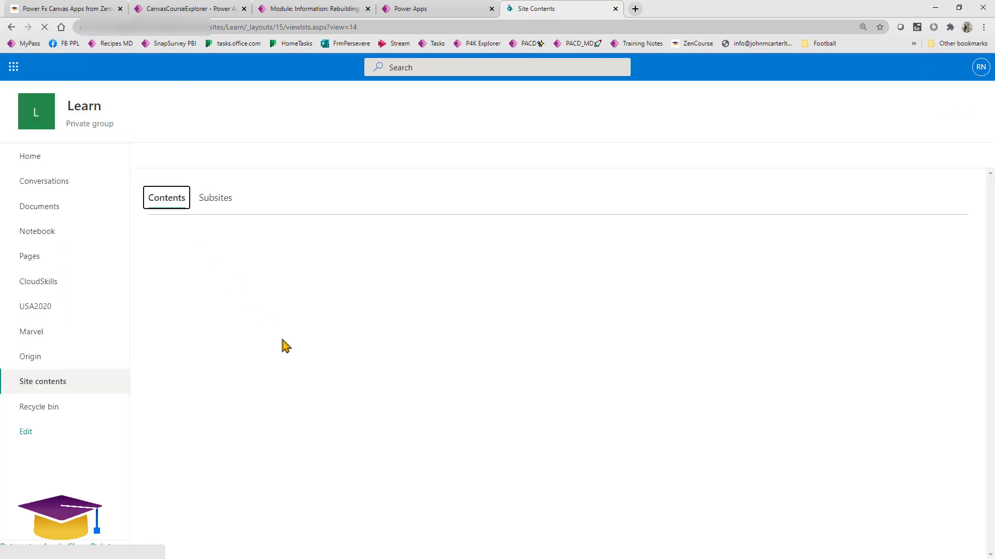
pyautogui.scroll(-3, 241, 352)
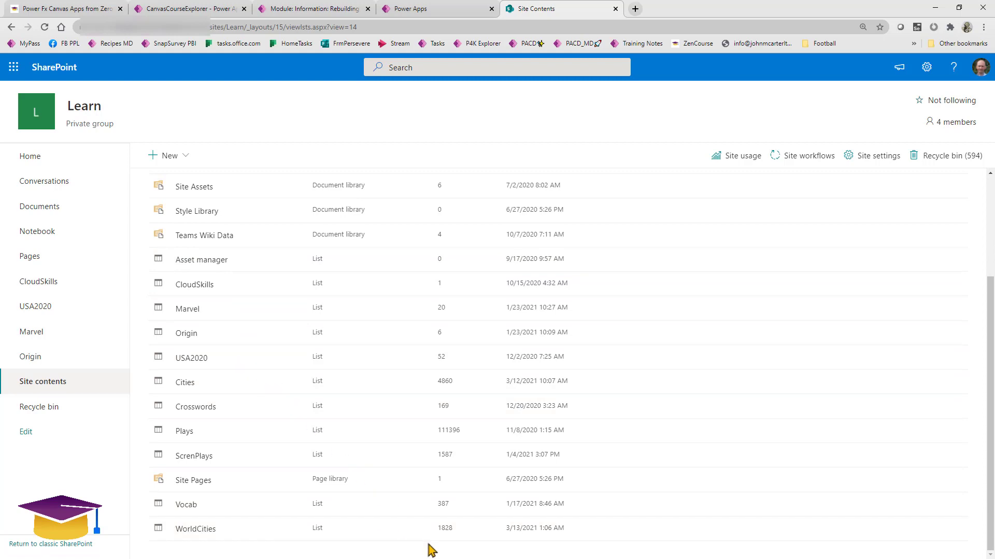
pyautogui.click(45, 28)
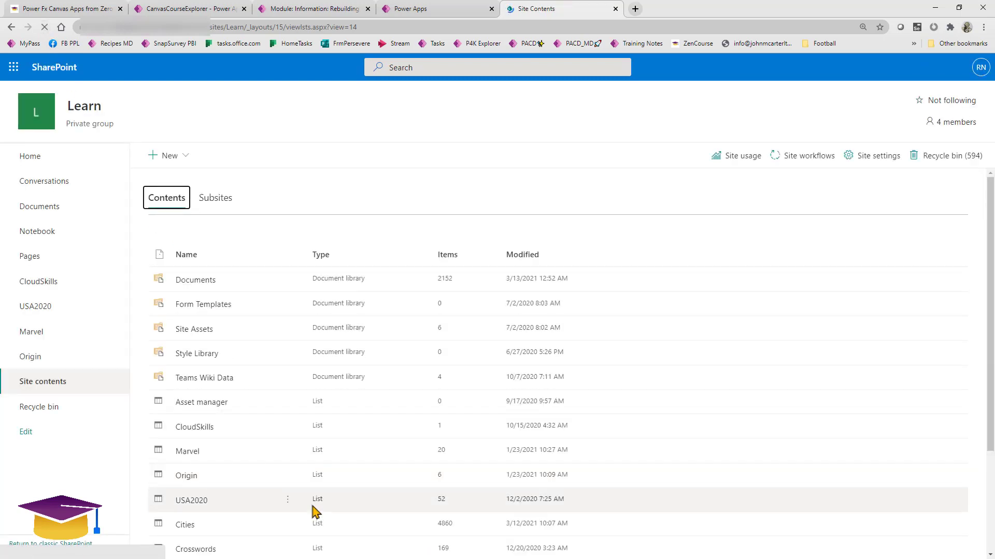
pyautogui.scroll(-3, 314, 511)
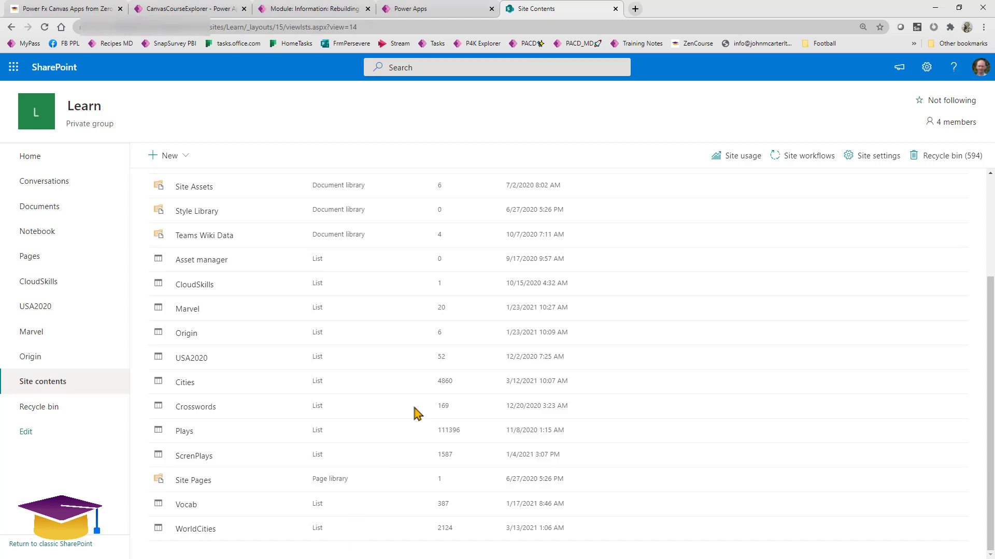
# - Go to the Office 365 apps page in a new browser tab and launch Power Apps
pyautogui.click(635, 9)
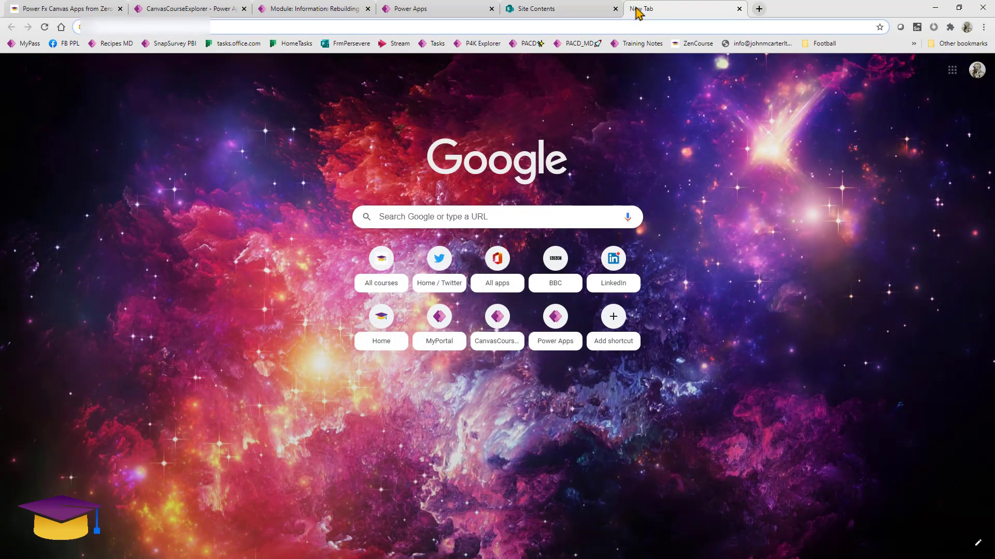
pyautogui.write('off')
pyautogui.press('Return')
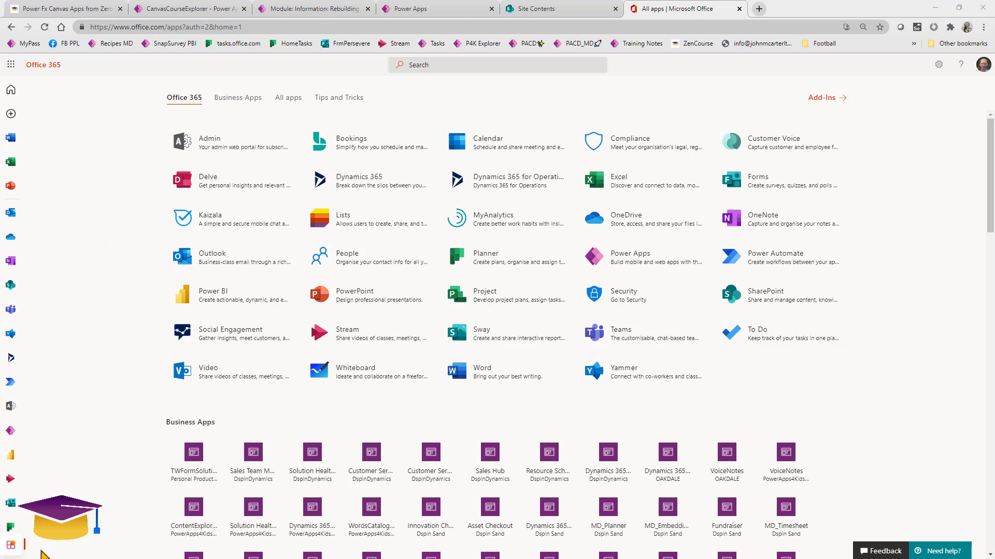
pyautogui.click(628, 263)
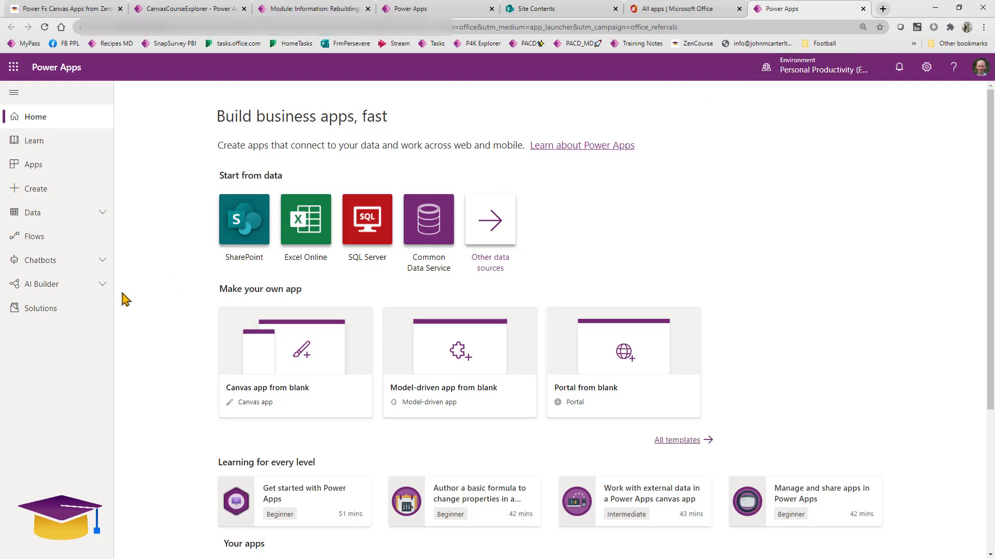
# - Create a blank canvas app in Phone format named World Cities
pyautogui.click(60, 192)
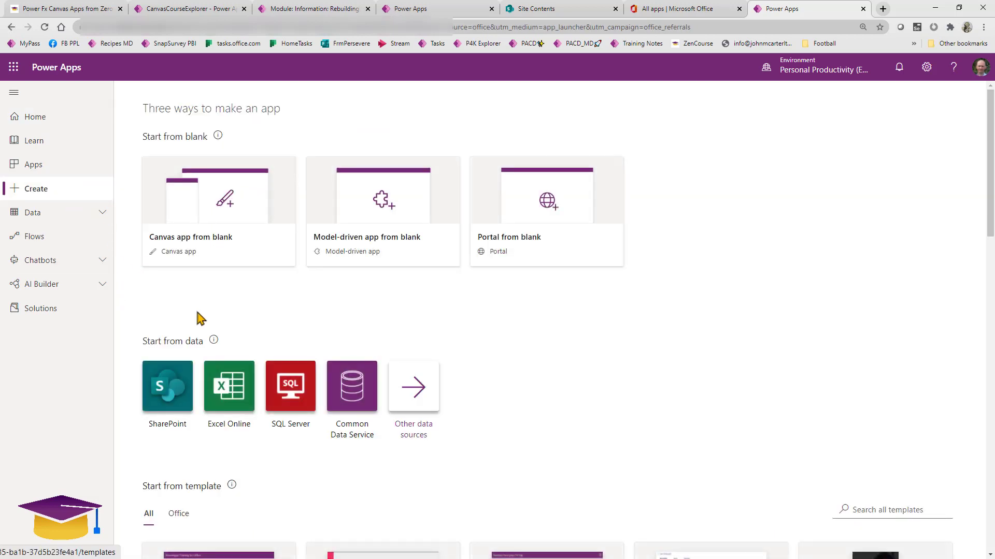
pyautogui.click(208, 247)
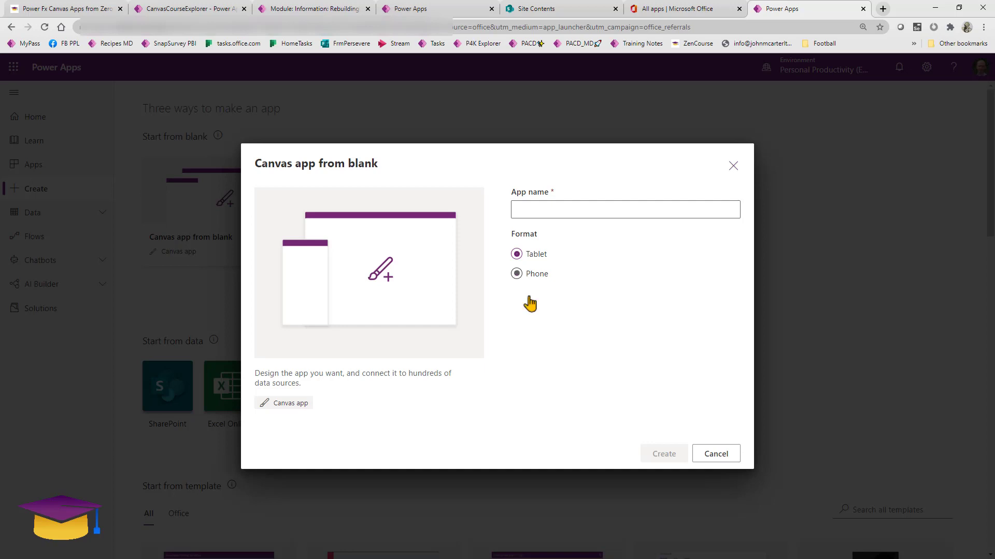
pyautogui.click(517, 274)
pyautogui.click(527, 210)
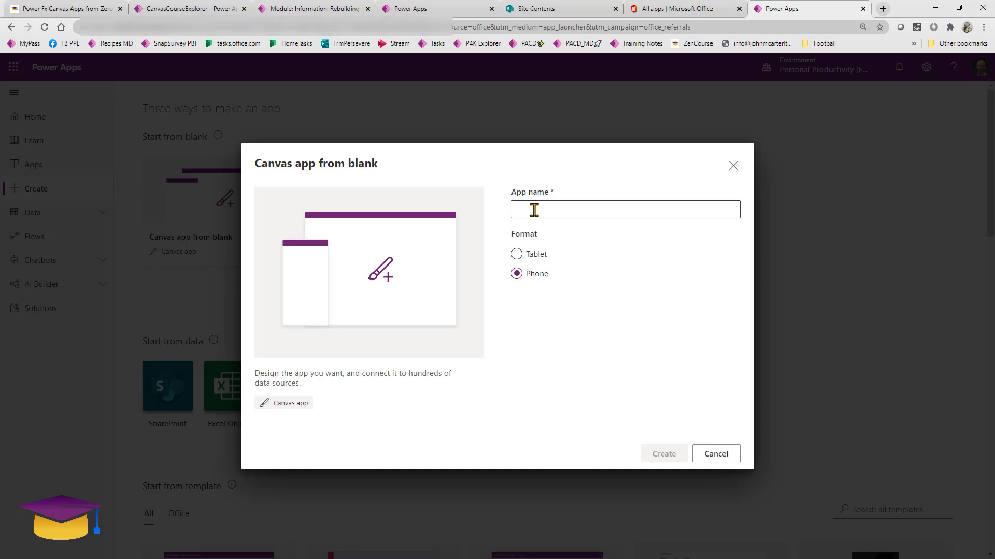
pyautogui.write('Wor')
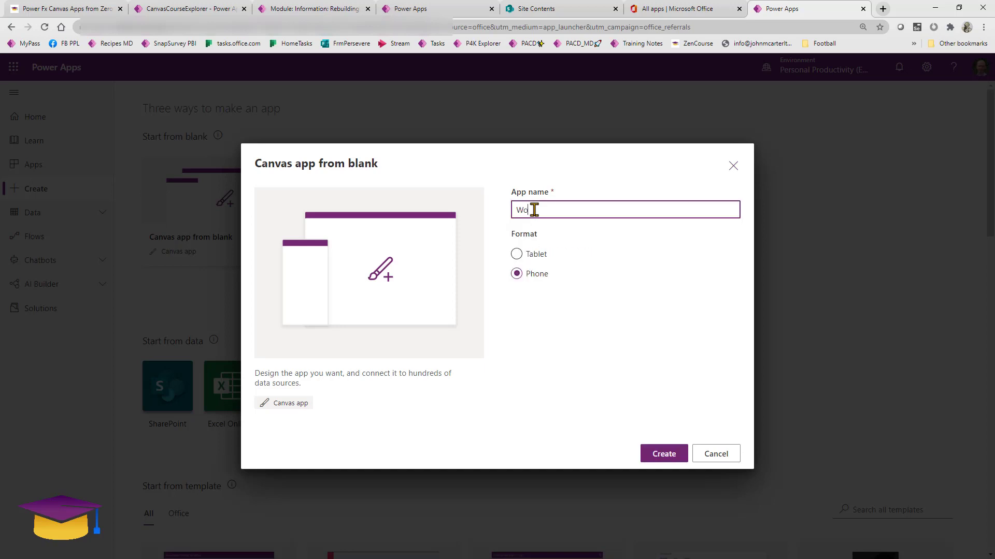
pyautogui.write('ld Cities')
pyautogui.click(668, 458)
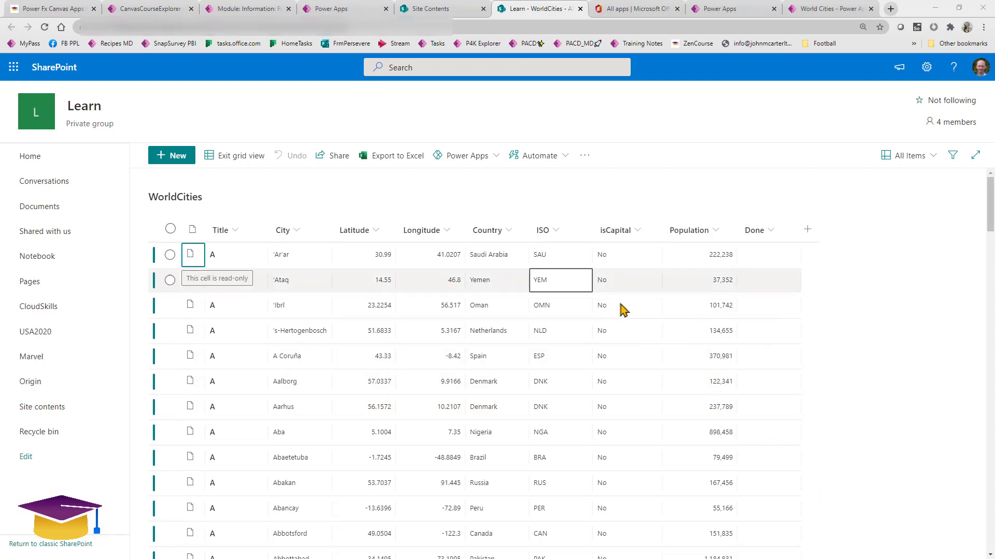
# - Create a Power Apps app named Auto World Cities from the WorldCities SharePoint list
pyautogui.click(467, 164)
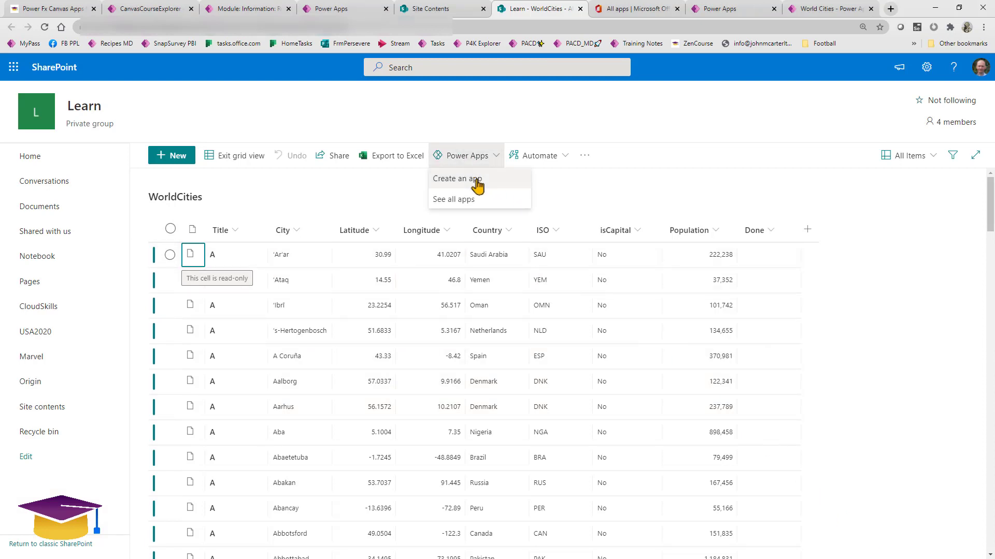
pyautogui.click(458, 179)
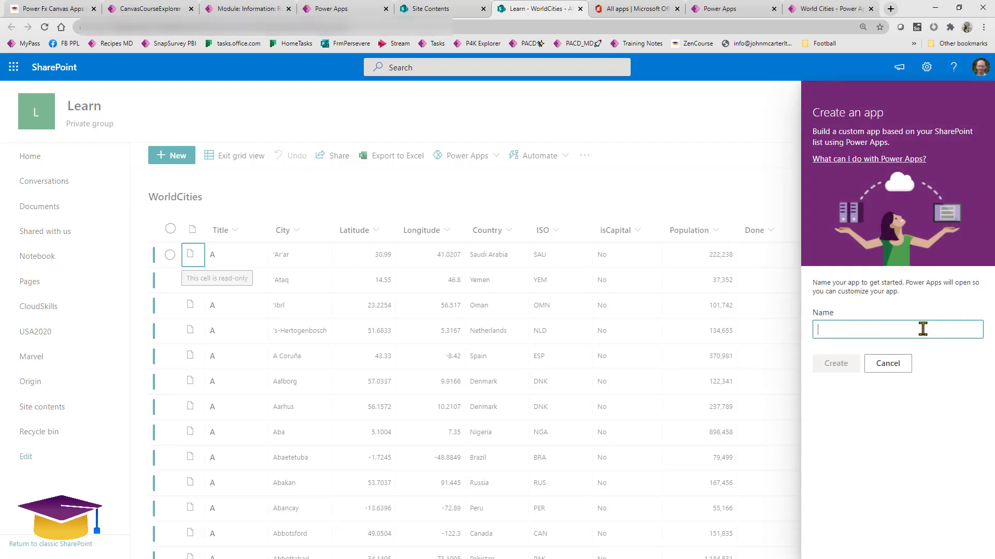
pyautogui.write('Auto World C')
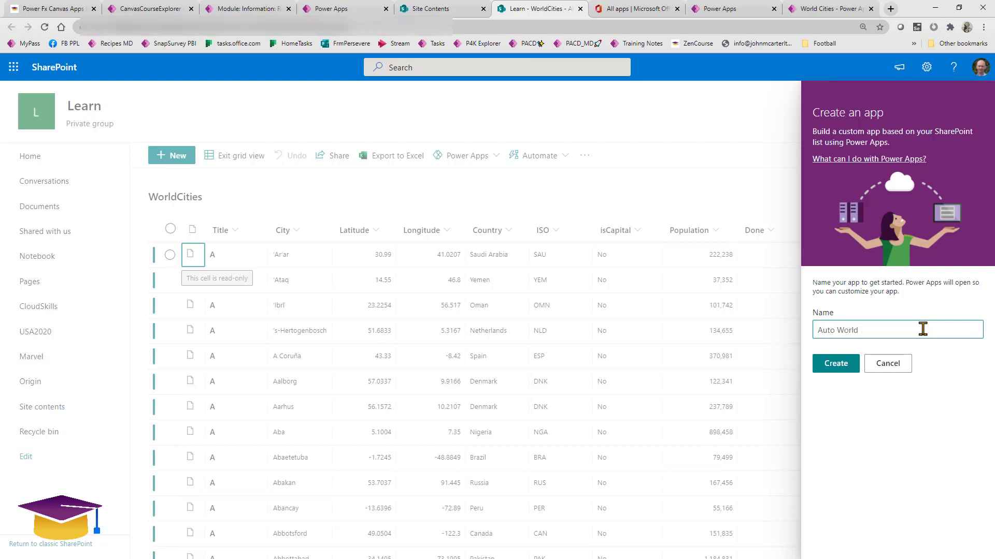
pyautogui.write('ities')
pyautogui.click(837, 363)
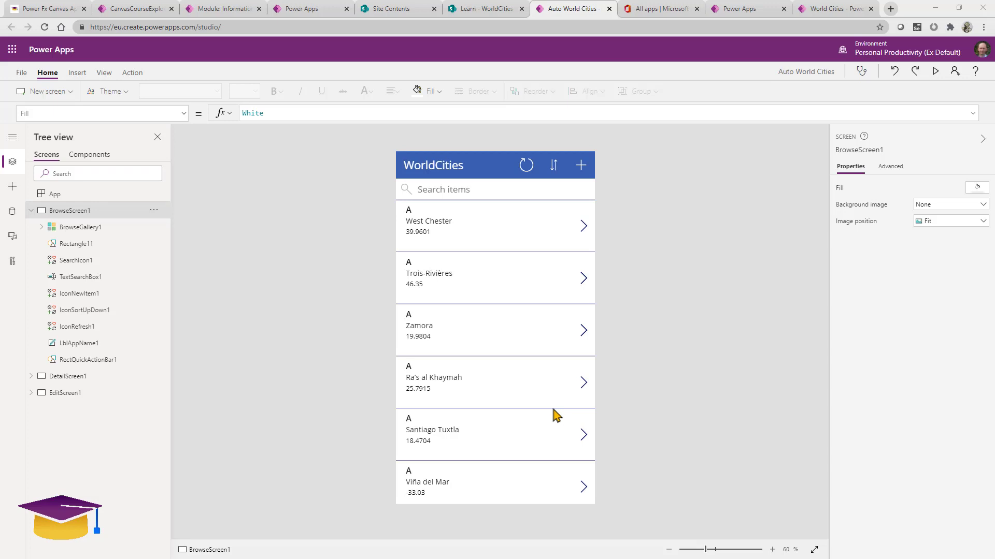
# - Preview the Auto World Cities app, view West Chester's details and edit form, and return to the browse list without changing the record
pyautogui.click(31, 211)
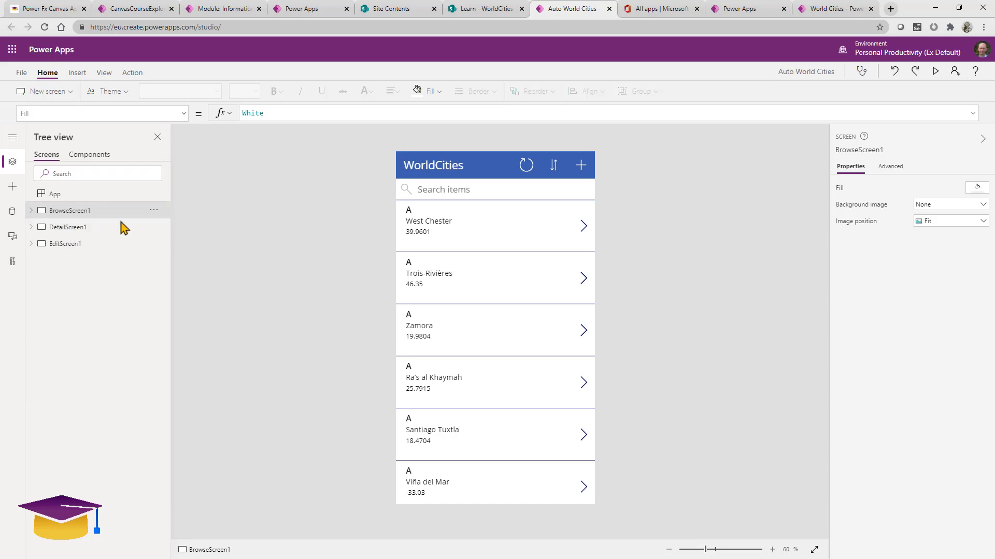
pyautogui.click(935, 73)
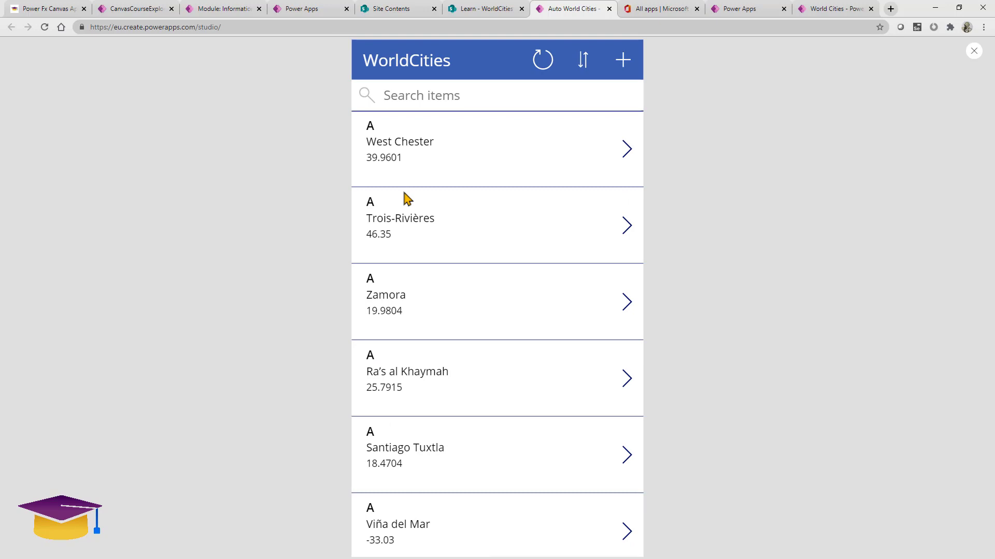
pyautogui.click(624, 153)
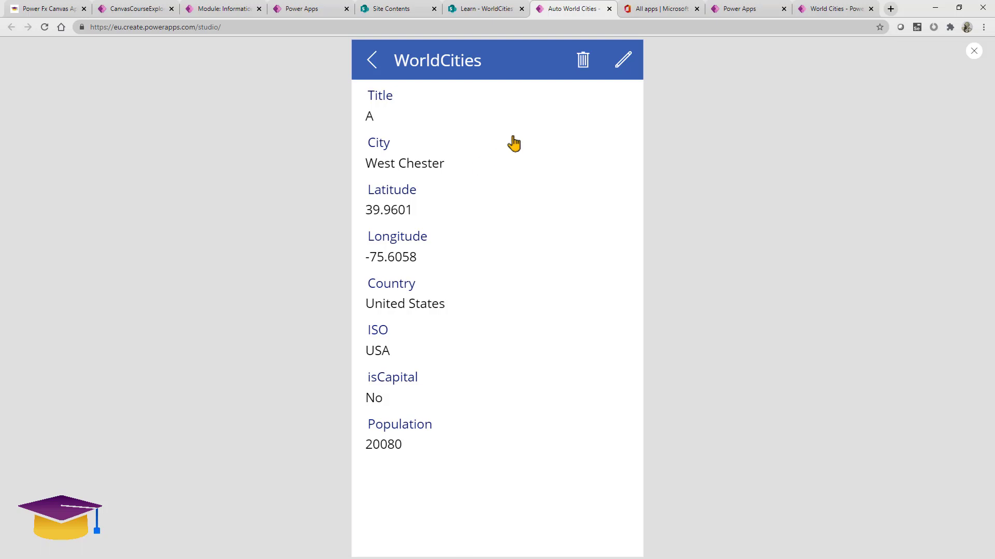
pyautogui.click(620, 63)
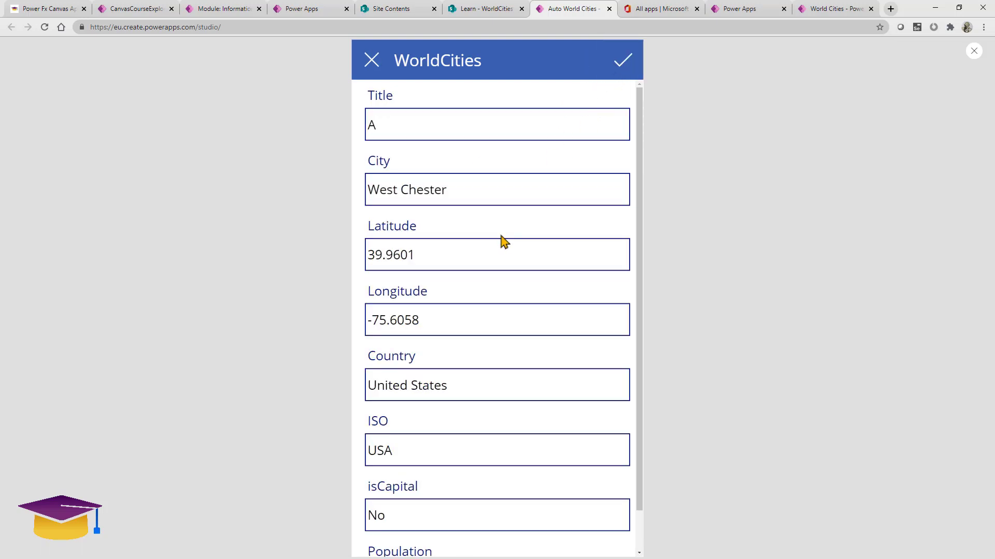
pyautogui.scroll(-1, 502, 241)
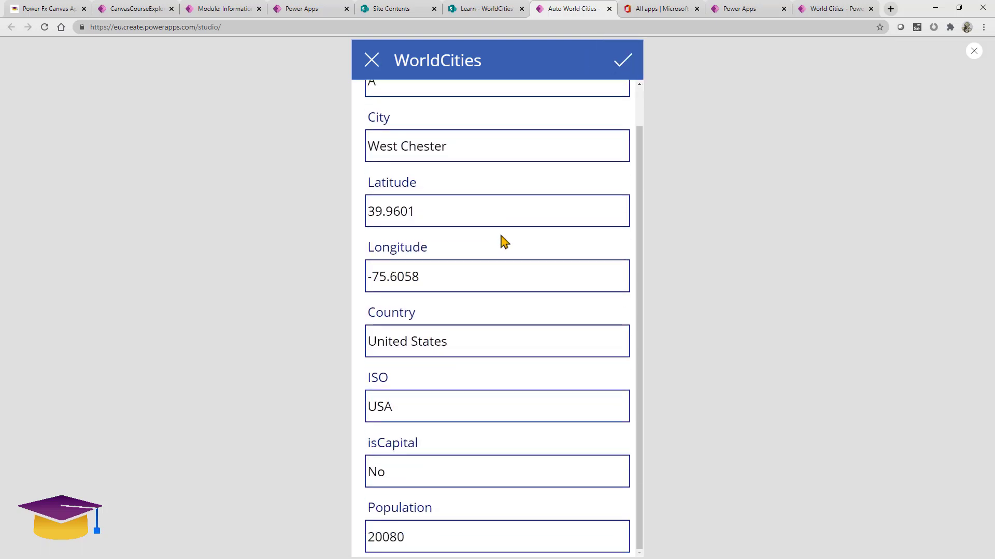
pyautogui.click(372, 62)
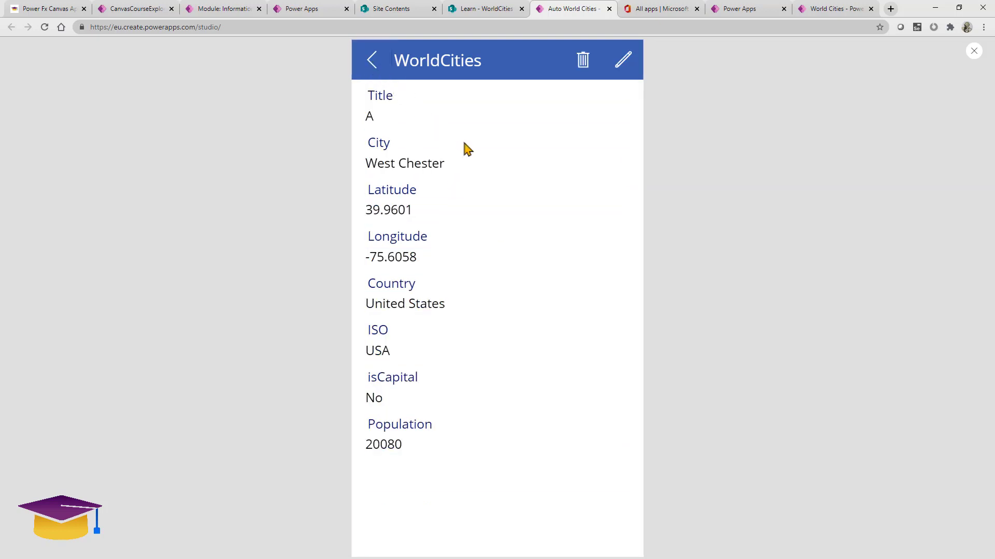
pyautogui.click(371, 61)
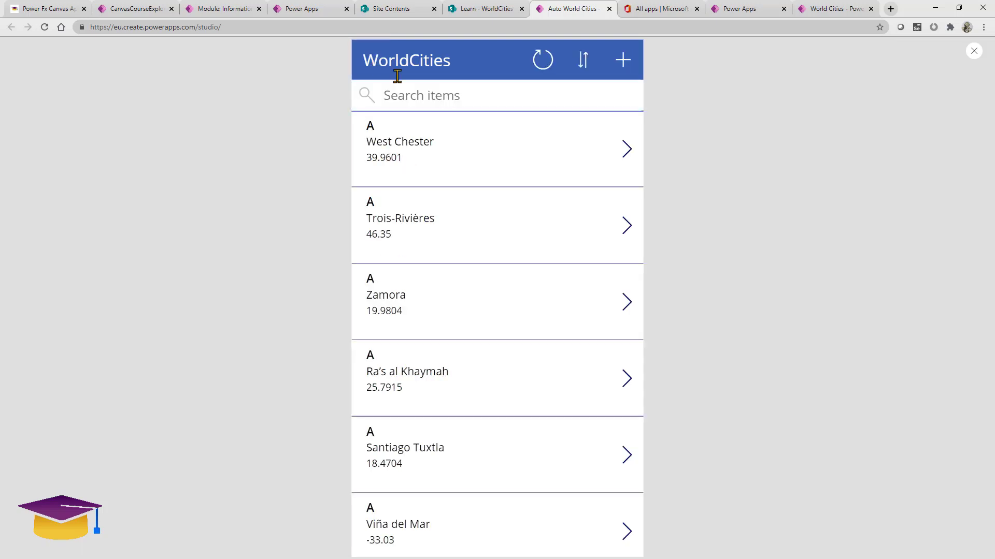
# - Search the previewed app's city list for "lond", clear the search text and close the preview
pyautogui.click(428, 96)
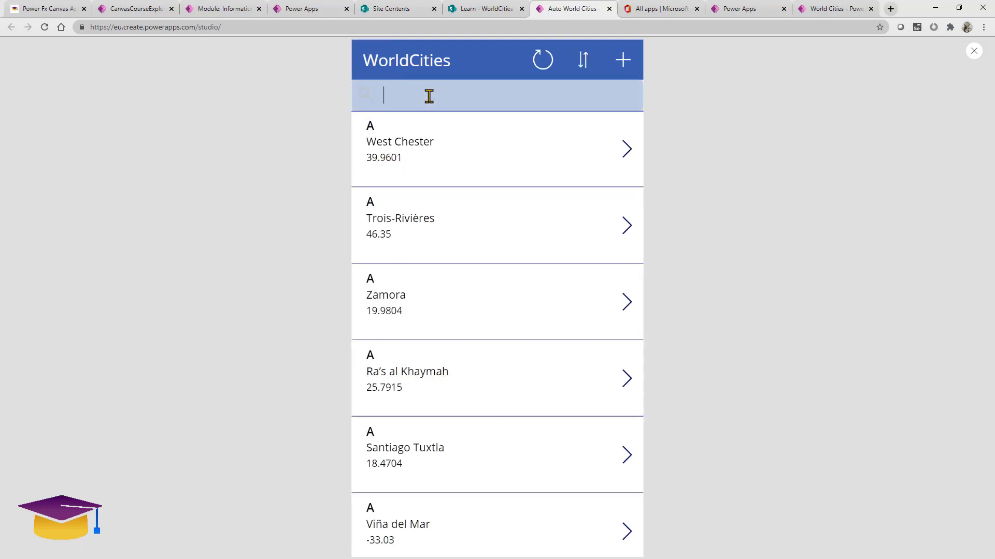
pyautogui.write('lond')
pyautogui.press('BackSpace')
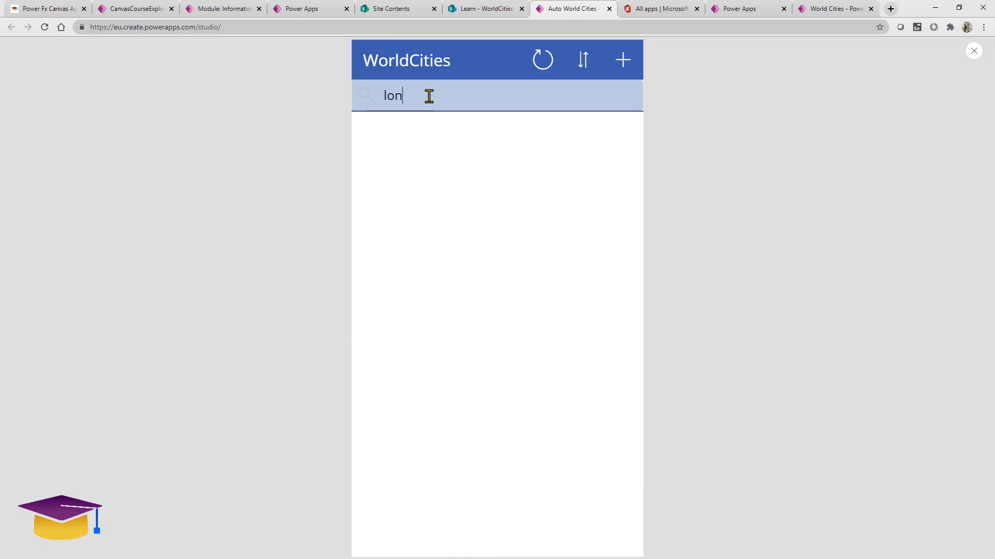
pyautogui.press('BackSpace')
pyautogui.press('BackSpace')
pyautogui.press('BackSpace')
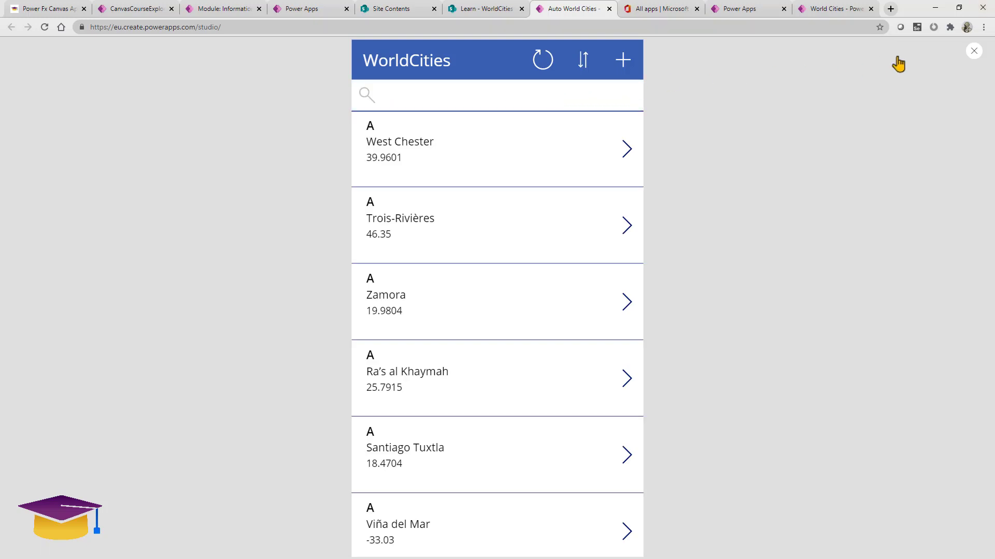
pyautogui.click(974, 50)
# - Examine the properties of the browse gallery, its title label, the app name label and the search box on BrowseScreen1
pyautogui.click(462, 256)
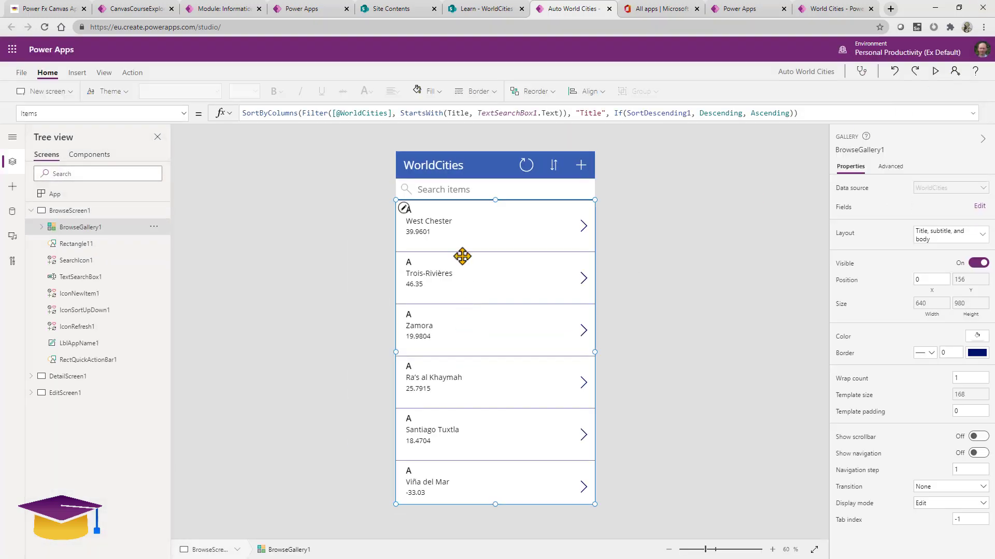
pyautogui.click(428, 211)
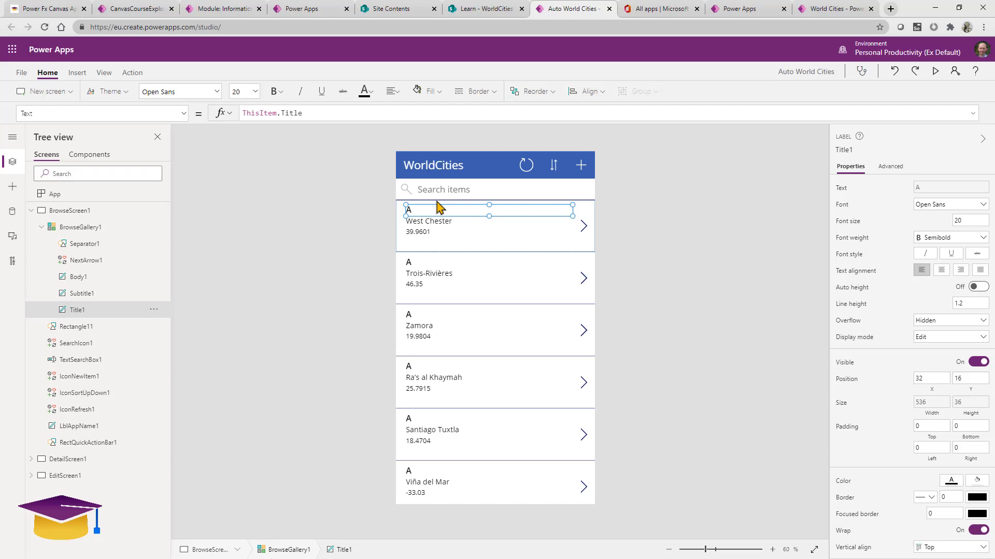
pyautogui.click(490, 172)
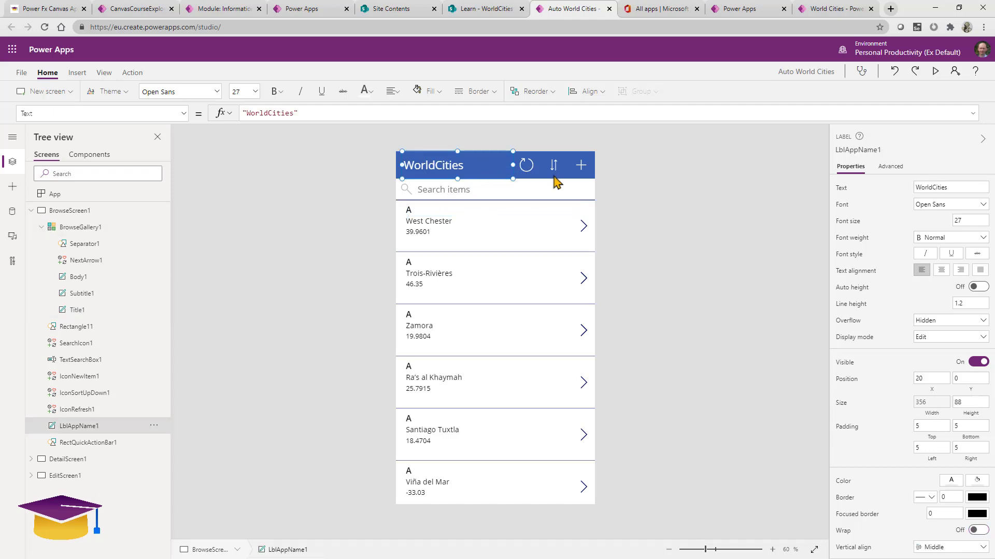
pyautogui.click(541, 195)
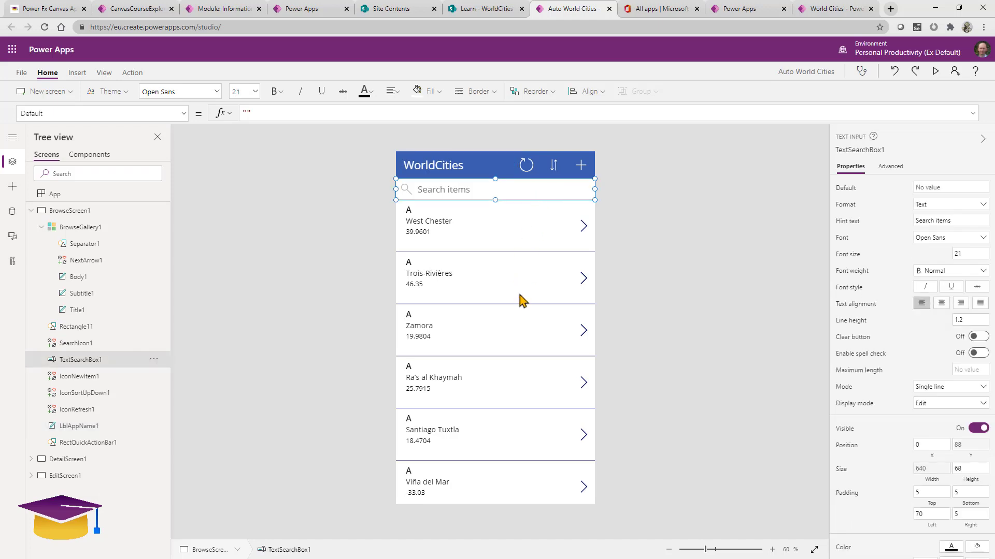
# - Add a label to the blank World Cities app at position 0, 0 and stretch it across the screen to about 640 × 91
pyautogui.click(311, 9)
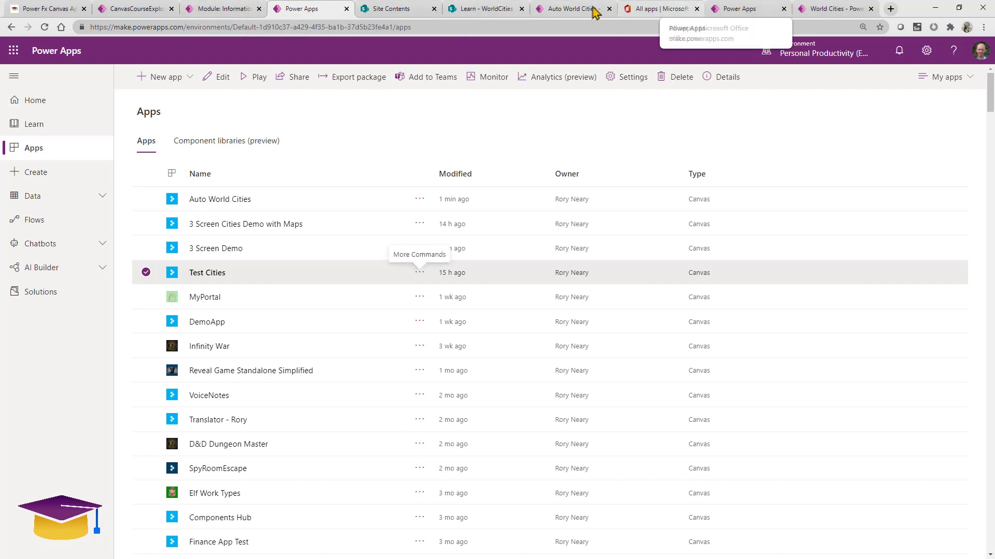
pyautogui.click(815, 10)
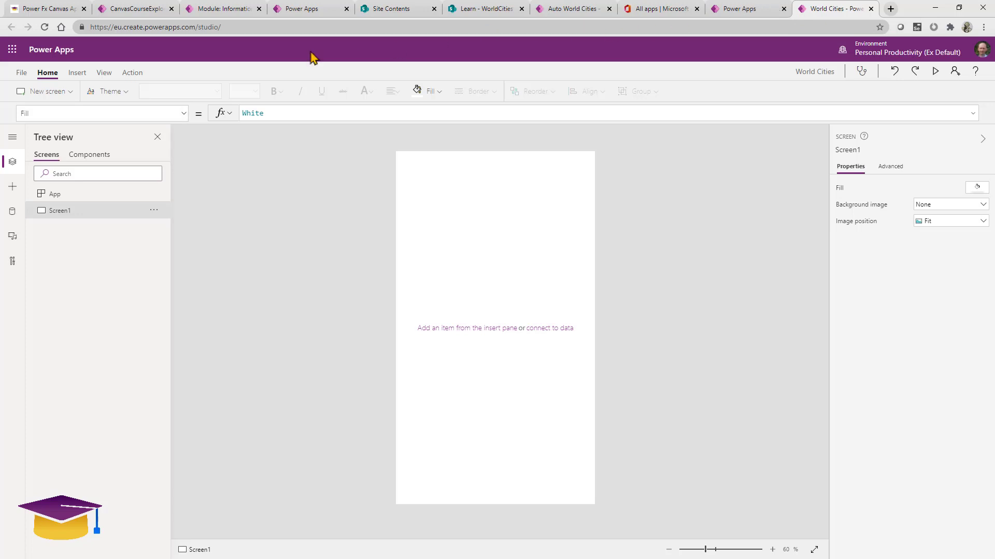
pyautogui.click(77, 75)
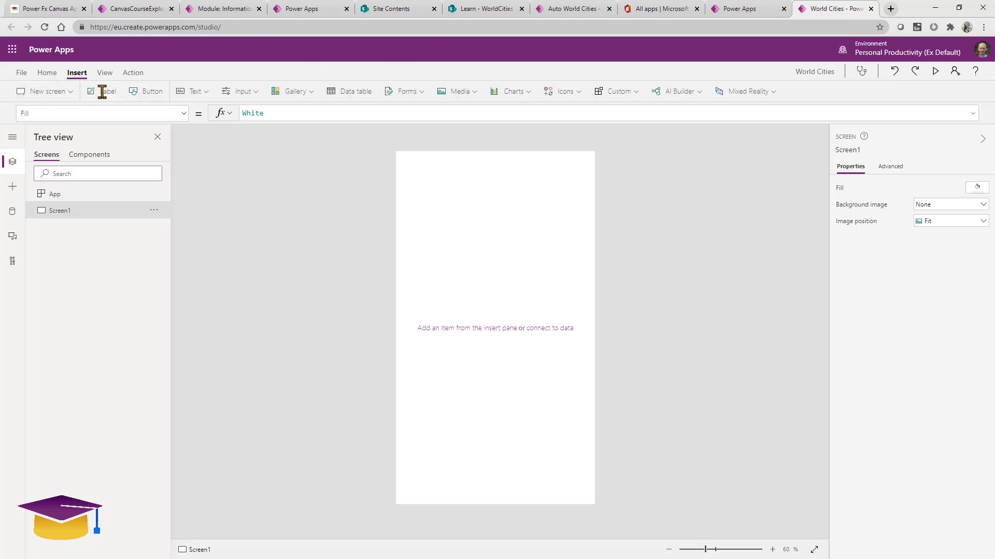
pyautogui.click(104, 93)
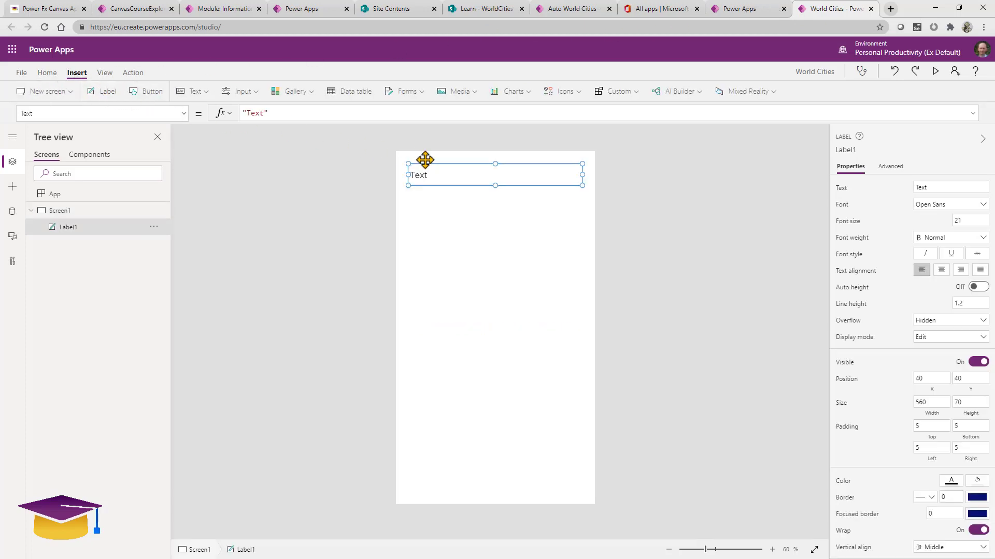
pyautogui.moveTo(478, 171); pyautogui.dragTo(447, 153)
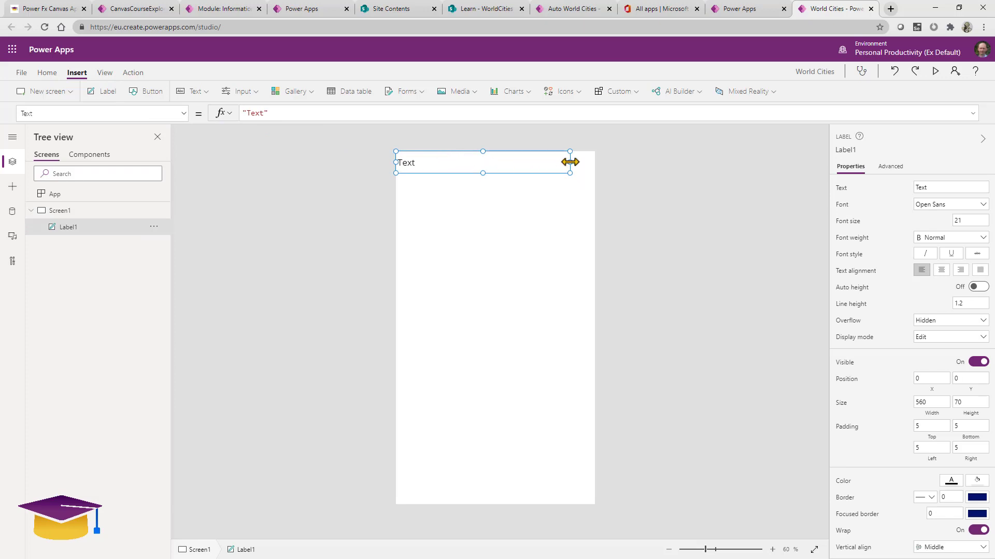
pyautogui.moveTo(570, 162); pyautogui.dragTo(595, 162)
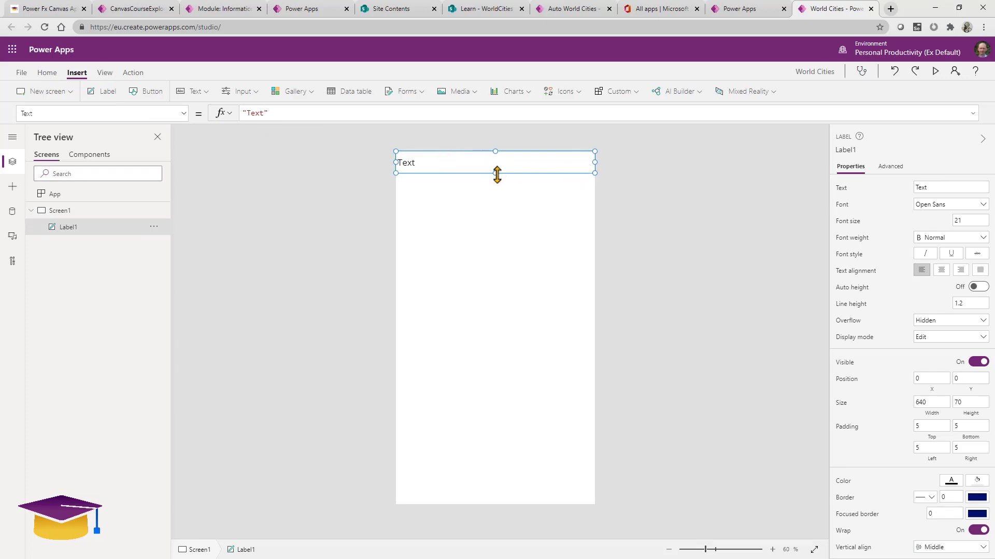
pyautogui.moveTo(495, 173); pyautogui.dragTo(495, 179)
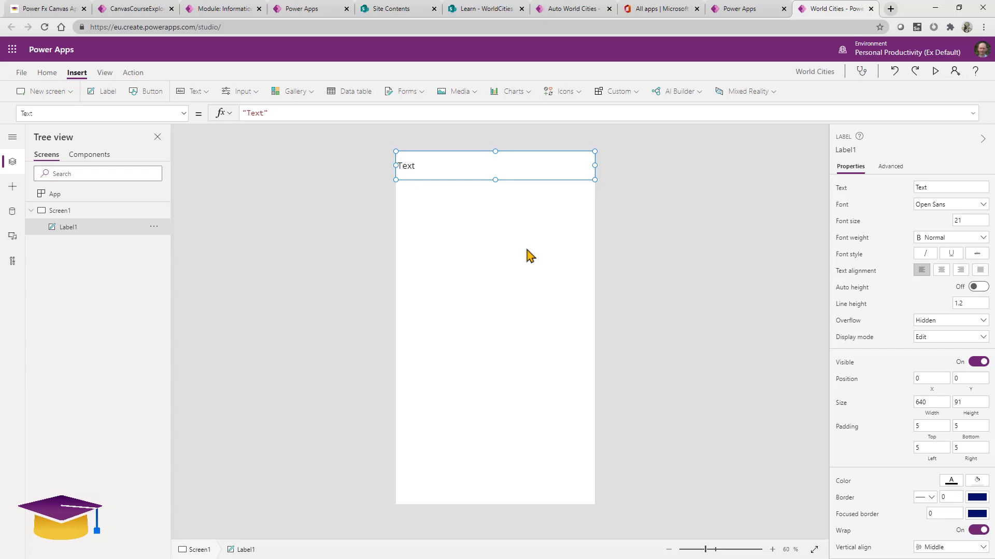
# - Insert a button below the label and copy its Fill formula, RGBA(56, 96, 178, 1)
pyautogui.click(150, 94)
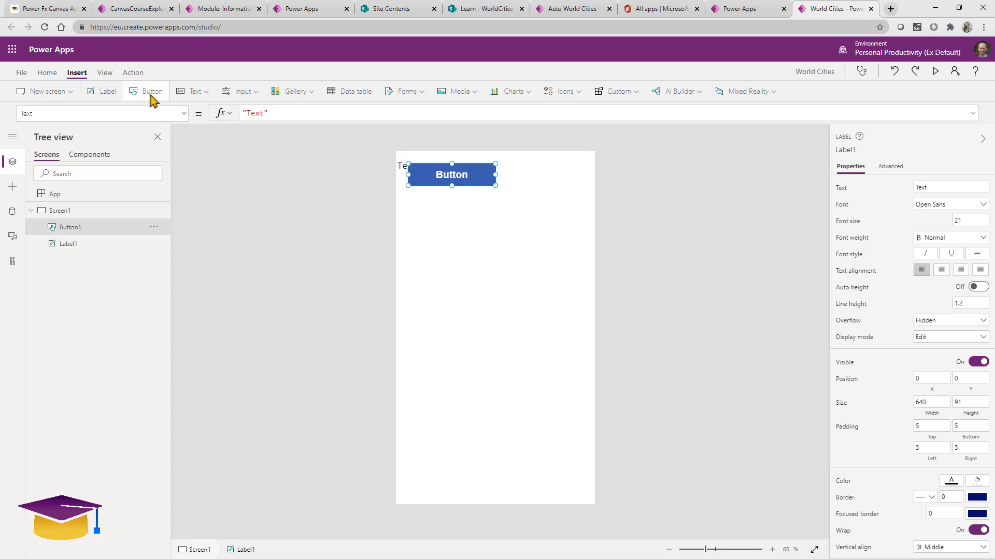
pyautogui.moveTo(456, 174); pyautogui.dragTo(474, 210)
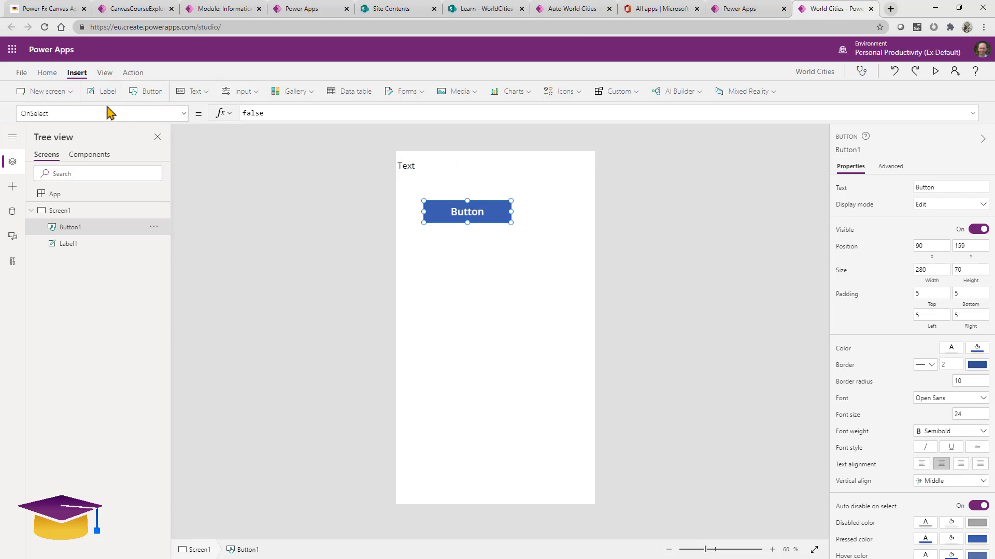
pyautogui.click(31, 114)
pyautogui.write('Fill')
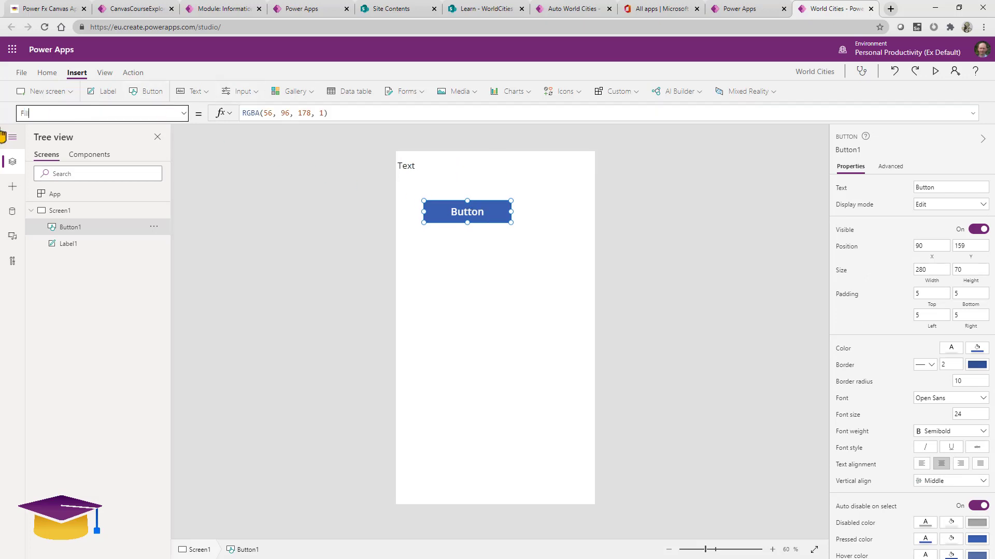
pyautogui.click(360, 111)
pyautogui.hotkey('ctrl', 'a')
pyautogui.hotkey('ctrl', 'c')
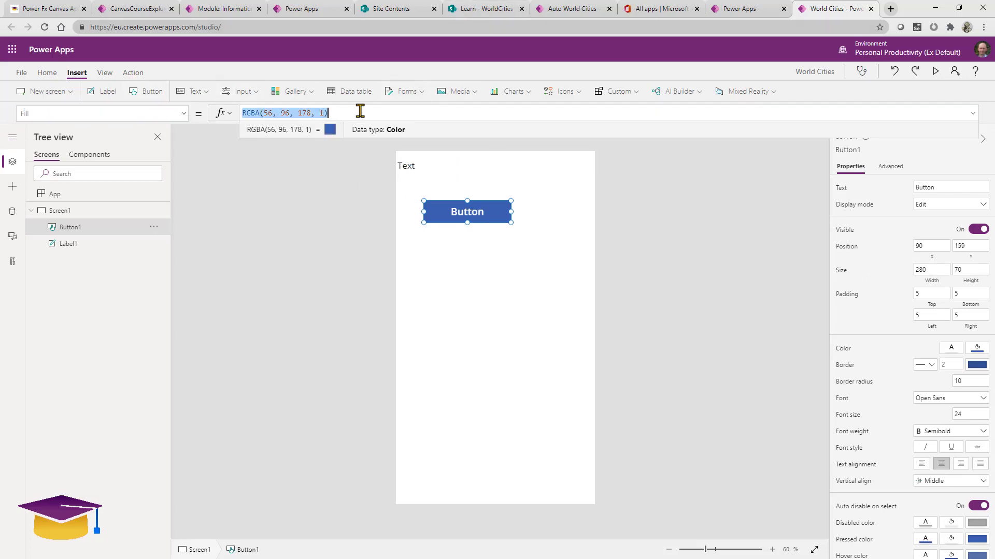
# - Set the full-width label's Fill to the copied colour, RGBA(56, 96, 178, 1)
pyautogui.click(486, 174)
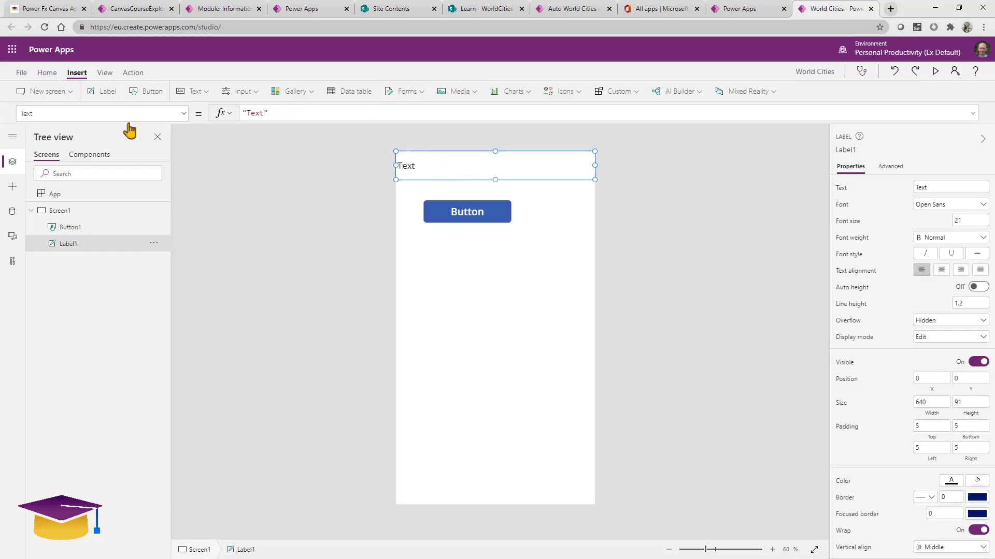
pyautogui.click(20, 114)
pyautogui.write('Fi')
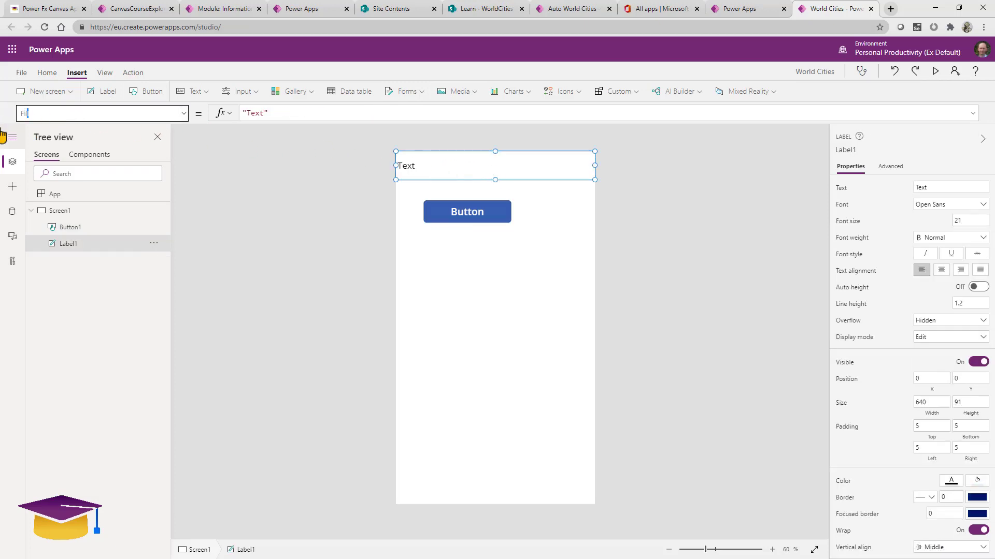
pyautogui.press('Return')
pyautogui.click(317, 113)
pyautogui.hotkey('ctrl', 'a')
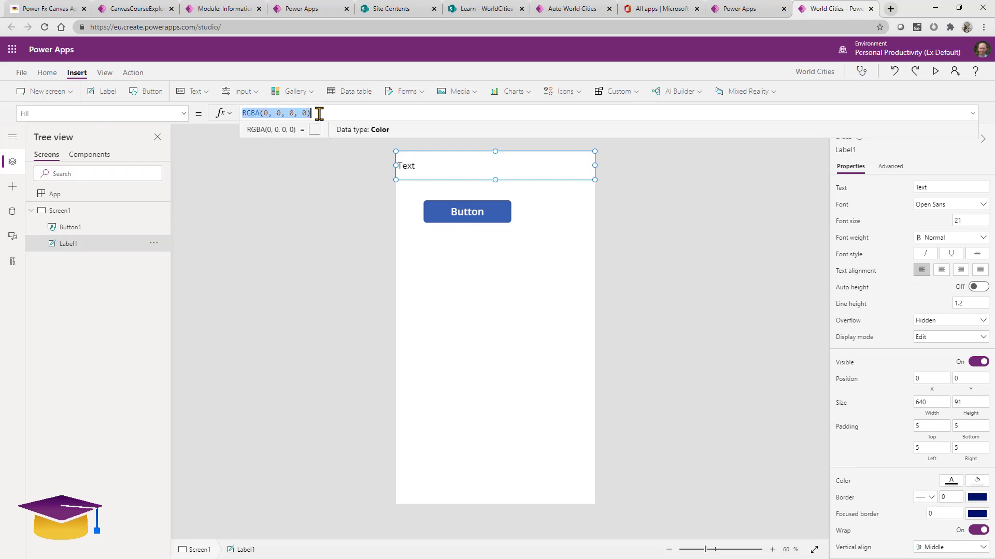
pyautogui.hotkey('ctrl', 'v')
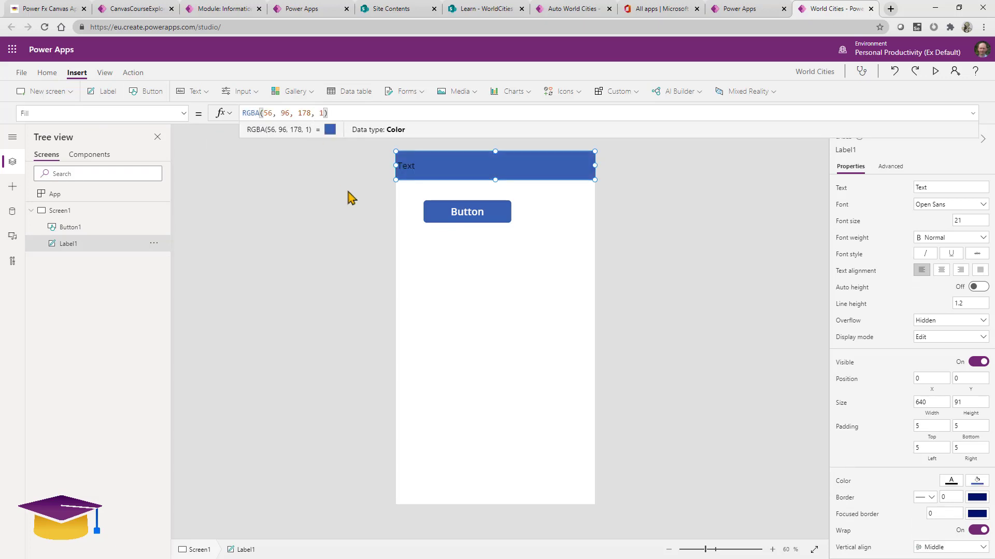
# - Remove the placeholder text from the blue banner label so it is blank
pyautogui.click(927, 187)
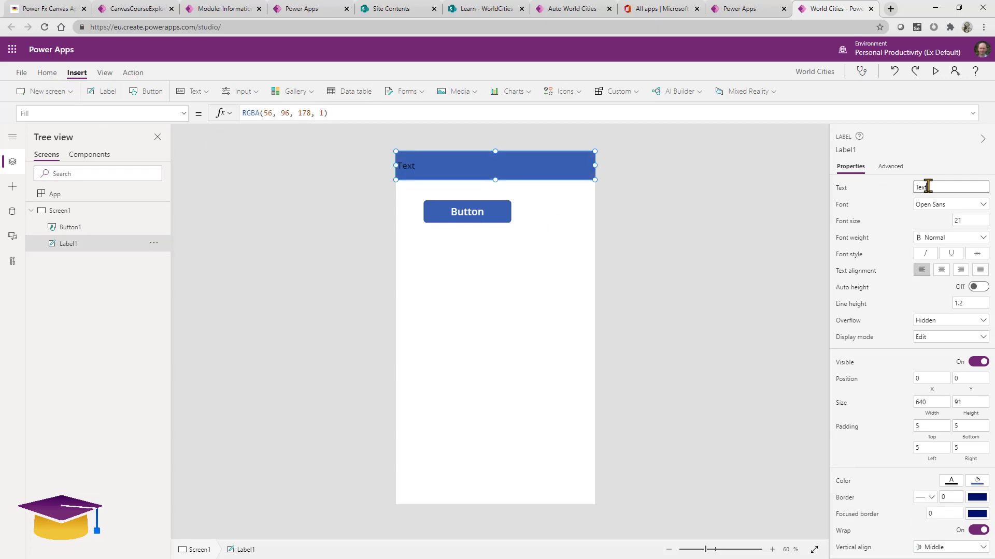
pyautogui.moveTo(927, 186); pyautogui.dragTo(908, 195)
pyautogui.press('BackSpace')
pyautogui.click(566, 303)
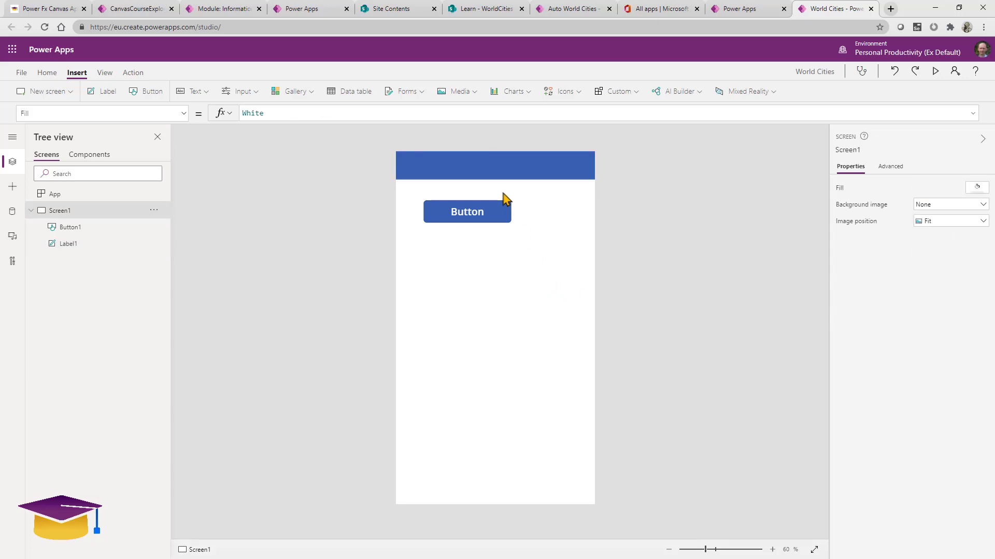
pyautogui.click(492, 170)
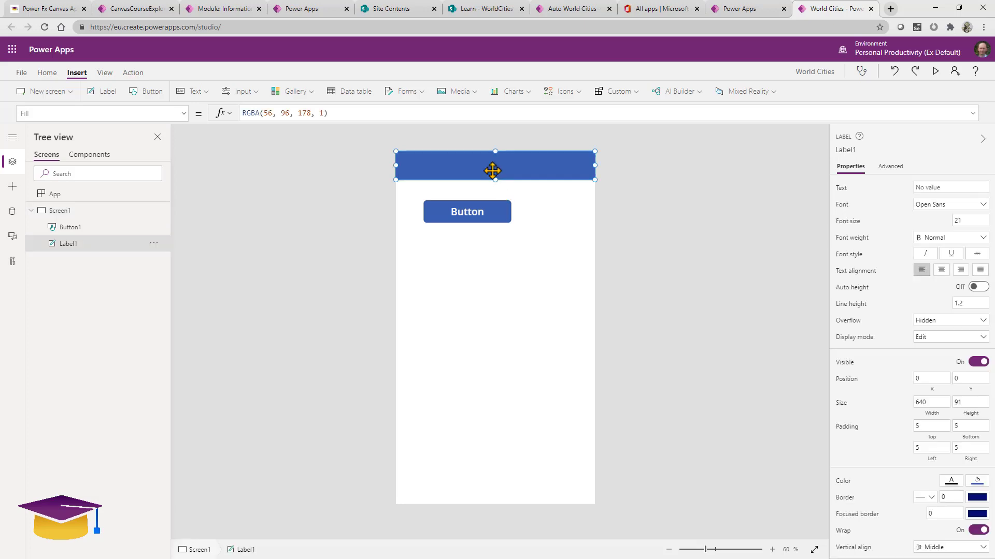
# - Add a second label over the blue banner at about 51, 10 and narrow it to about 243 wide
pyautogui.click(106, 99)
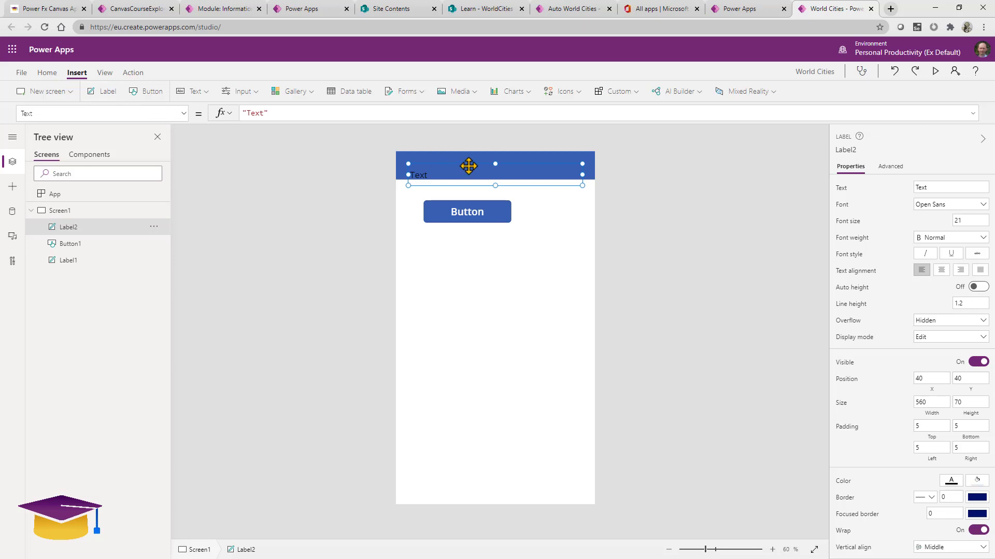
pyautogui.moveTo(466, 167); pyautogui.dragTo(471, 158)
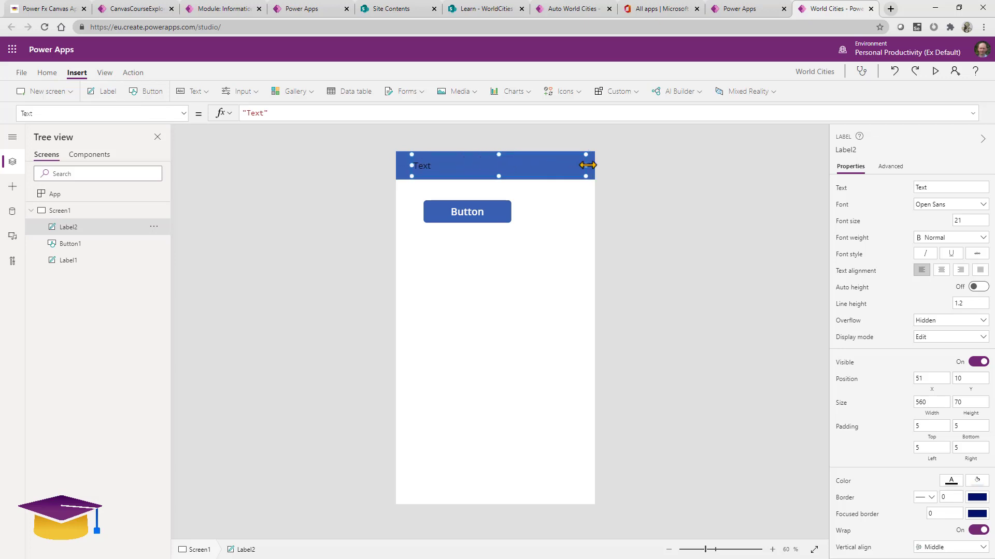
pyautogui.moveTo(586, 165); pyautogui.dragTo(488, 168)
# - Set the new banner label's Color property to White
pyautogui.click(69, 115)
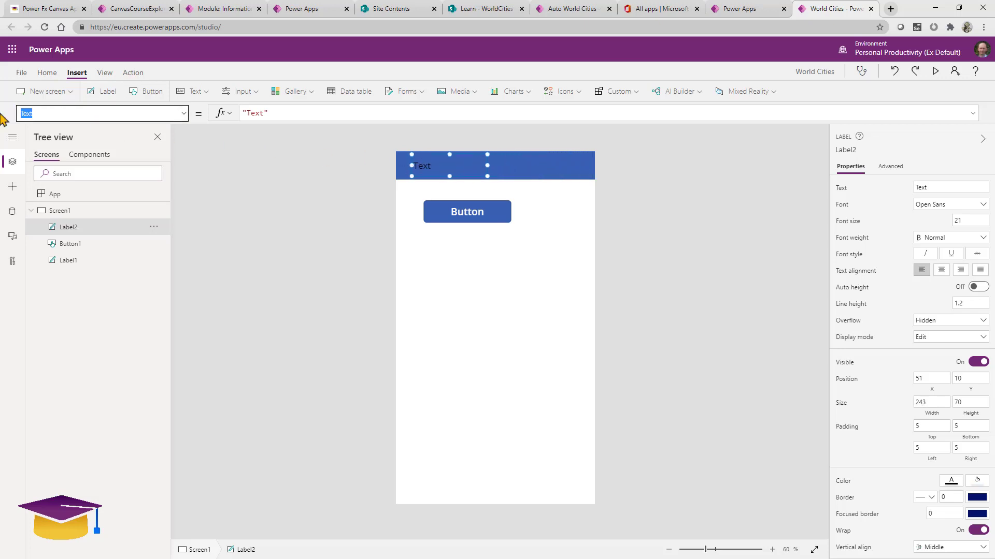
pyautogui.write('Color')
pyautogui.press('Return')
pyautogui.write('White')
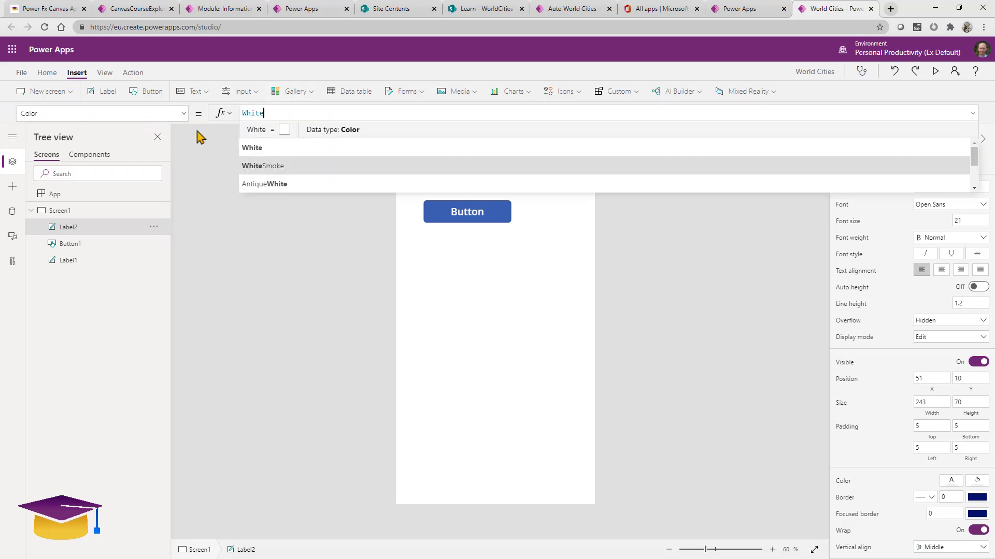
pyautogui.click(270, 147)
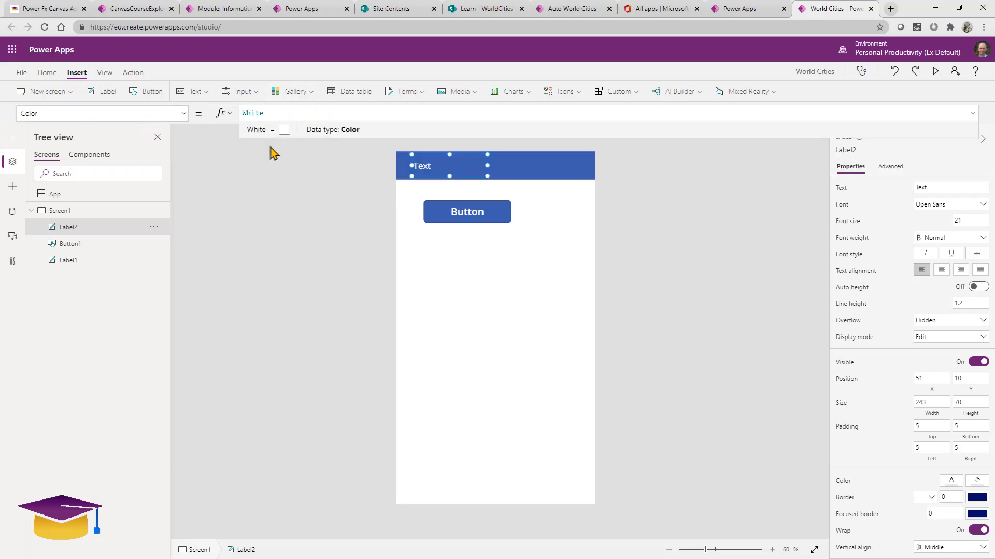
# - Set the banner title label's font size to 30 and widen the label to about 339
pyautogui.click(965, 220)
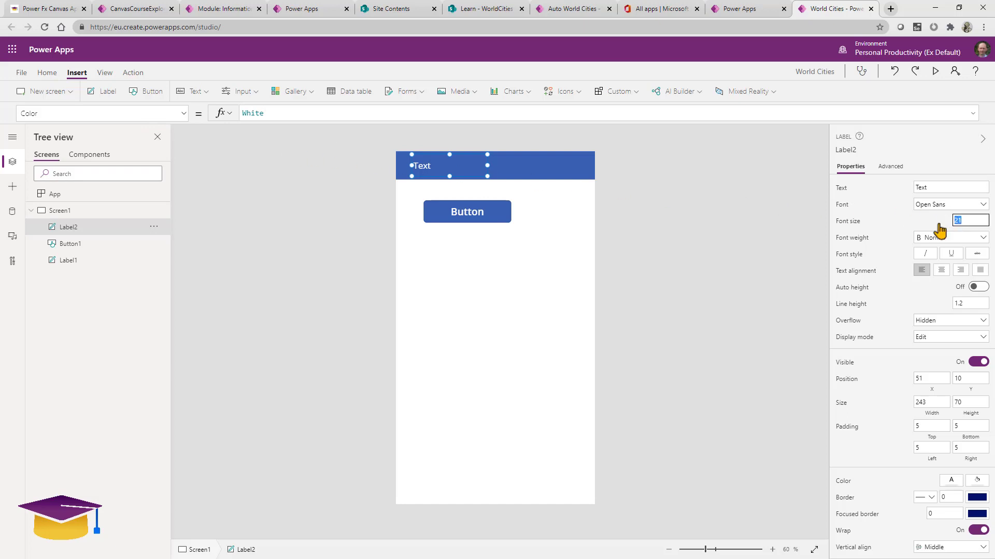
pyautogui.write('30')
pyautogui.click(516, 309)
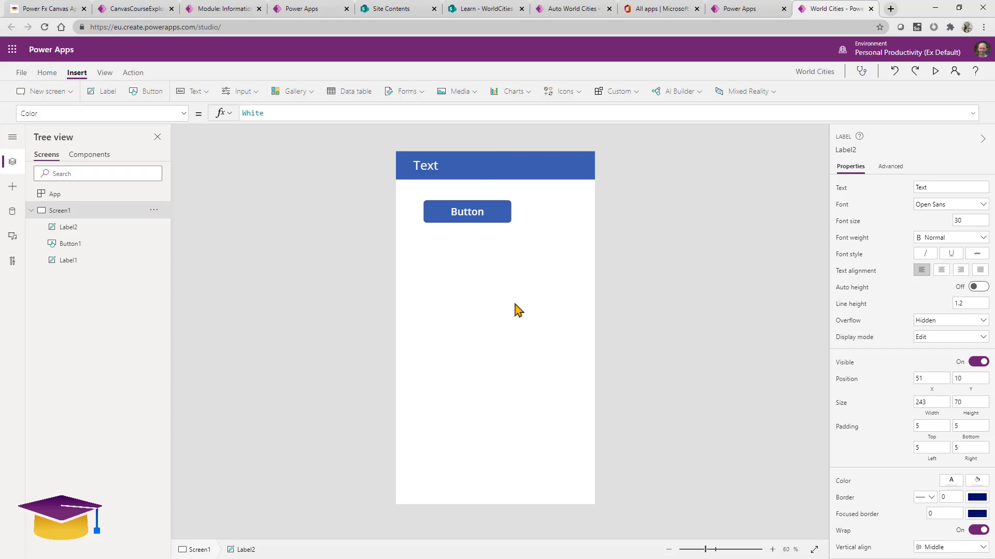
pyautogui.click(434, 170)
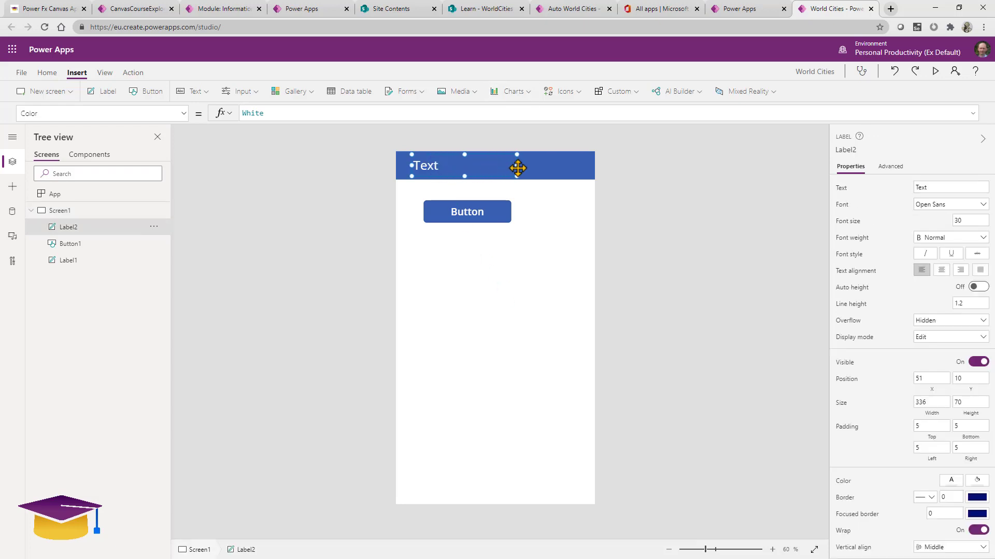
# - Change the banner title label's text to World Cities
pyautogui.click(948, 188)
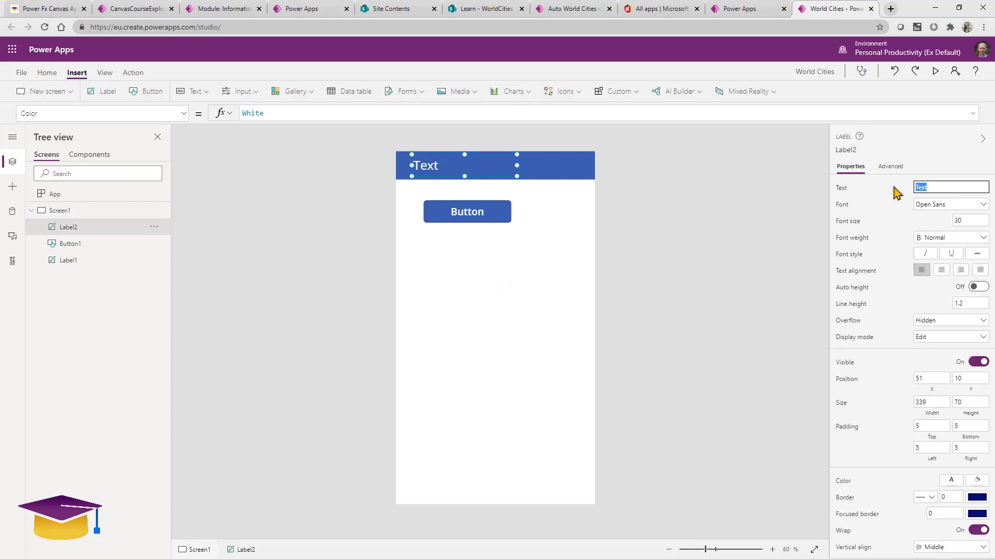
pyautogui.write('World Cities')
pyautogui.click(493, 303)
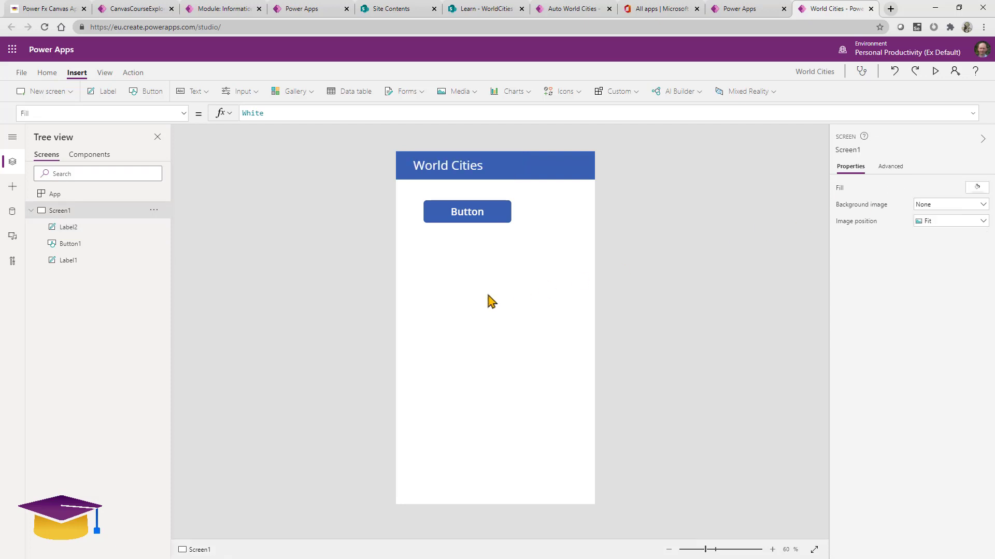
# - Delete the temporary button below the banner
pyautogui.click(473, 168)
pyautogui.click(469, 206)
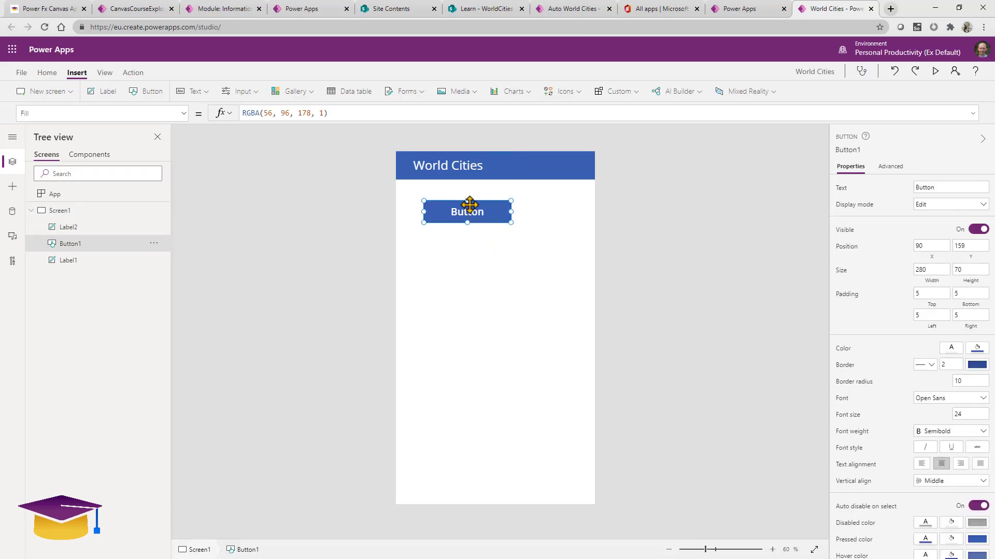
pyautogui.press('Delete')
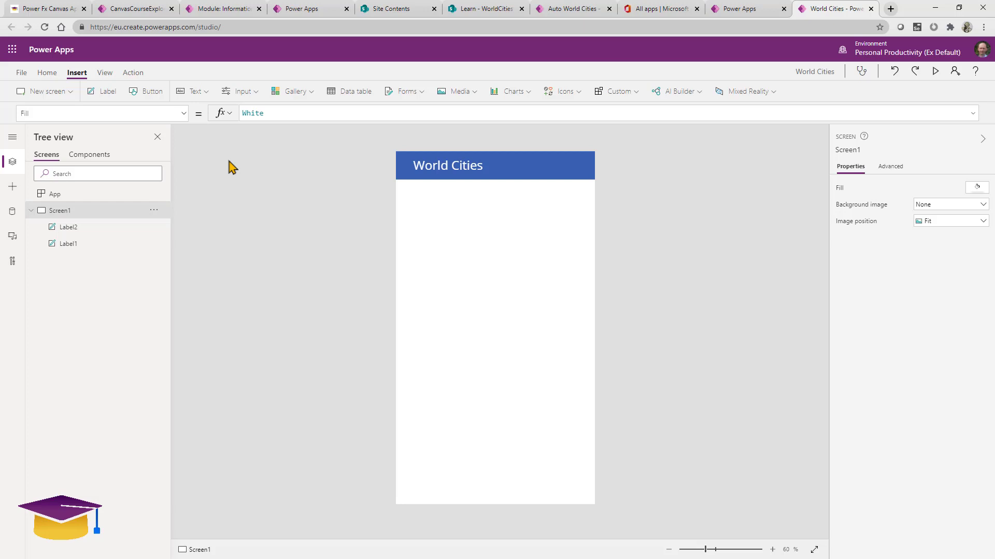
# - Insert a vertical gallery and stretch it from about Y 174 to the screen's lower edge, about 640 × 961
pyautogui.click(304, 95)
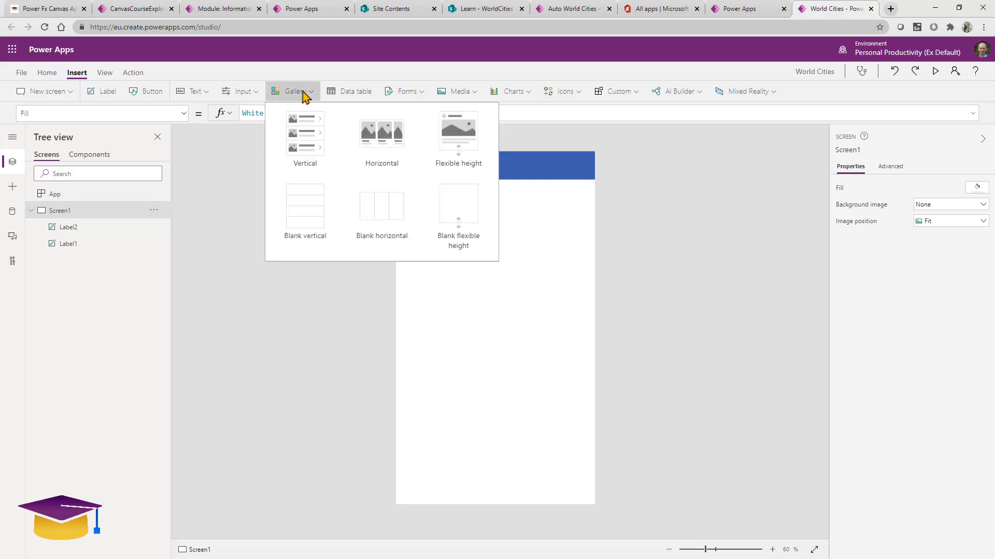
pyautogui.click(304, 149)
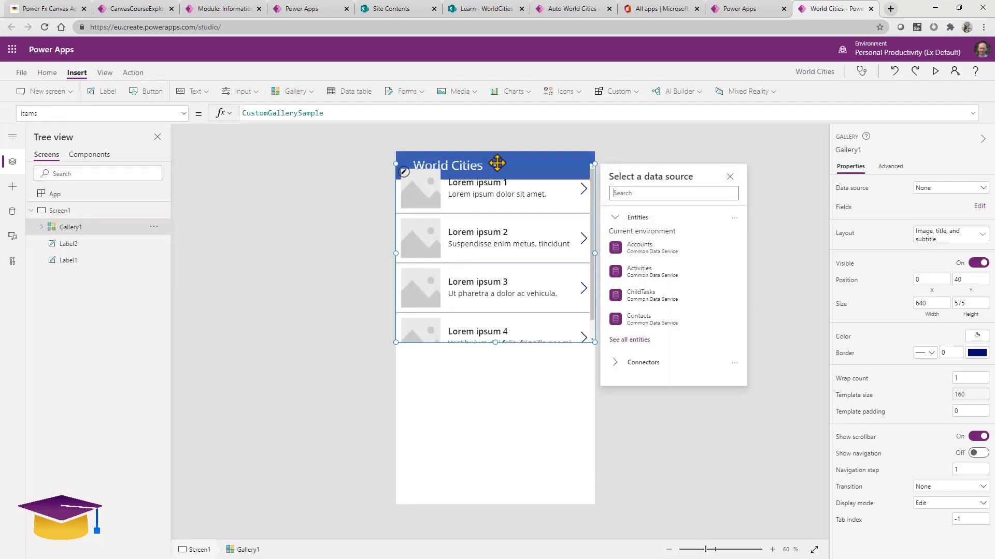
pyautogui.click(498, 179)
pyautogui.moveTo(497, 174); pyautogui.dragTo(495, 199)
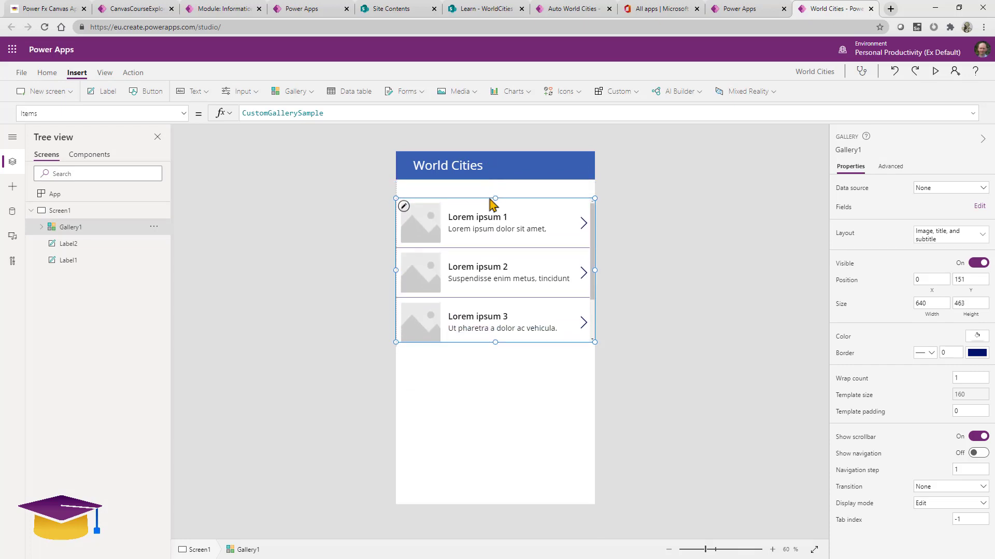
pyautogui.moveTo(495, 342); pyautogui.dragTo(505, 504)
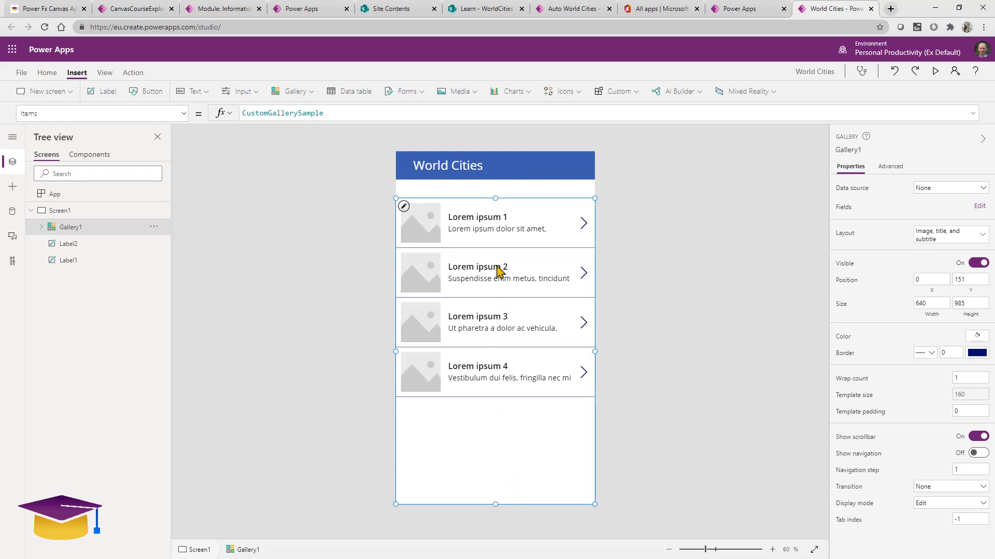
pyautogui.moveTo(494, 199); pyautogui.dragTo(493, 205)
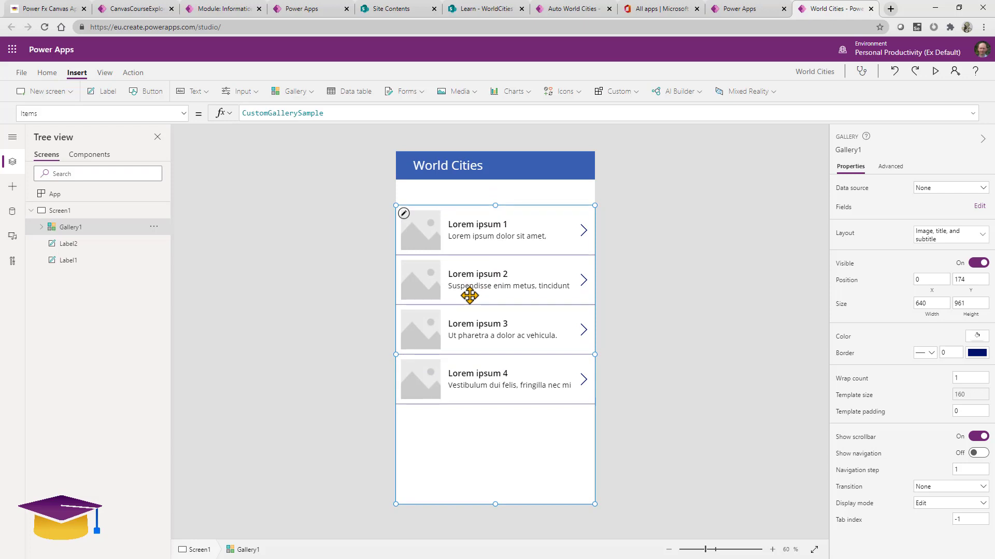
# - Copy the Learn site's address, ending at /sites/Learn, from the SharePoint WorldCities list page and open the World Cities app's data sources
pyautogui.click(484, 16)
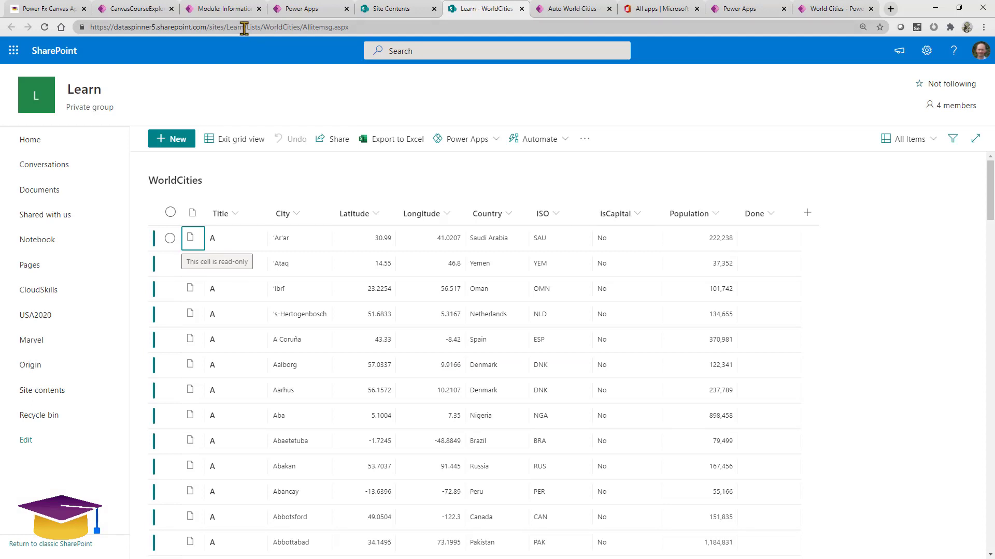
pyautogui.moveTo(244, 28); pyautogui.dragTo(77, 32)
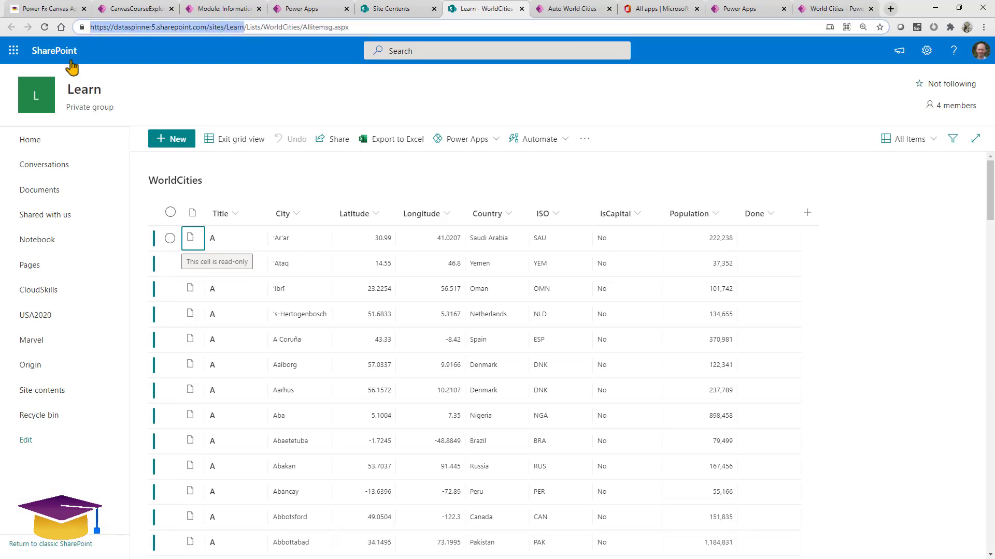
pyautogui.click(808, 11)
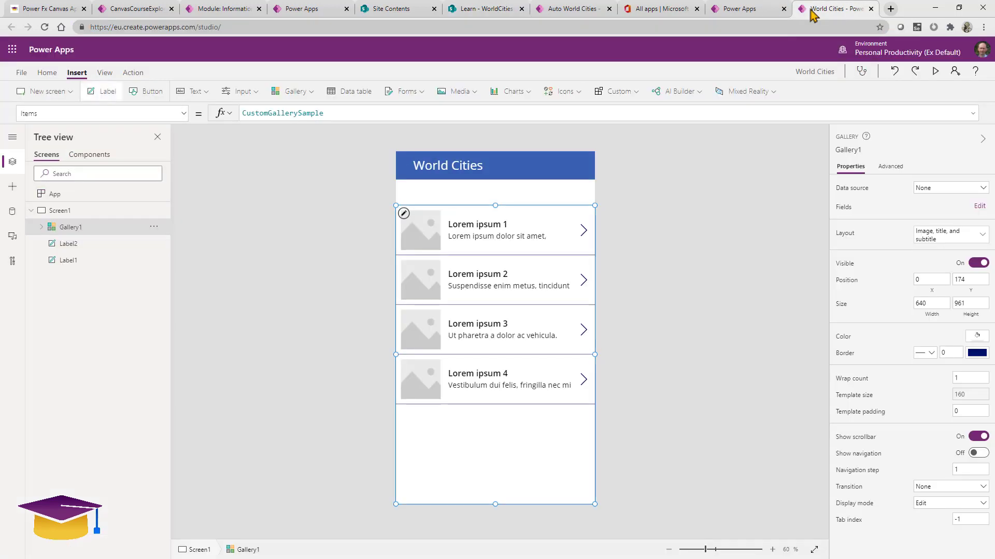
pyautogui.click(103, 72)
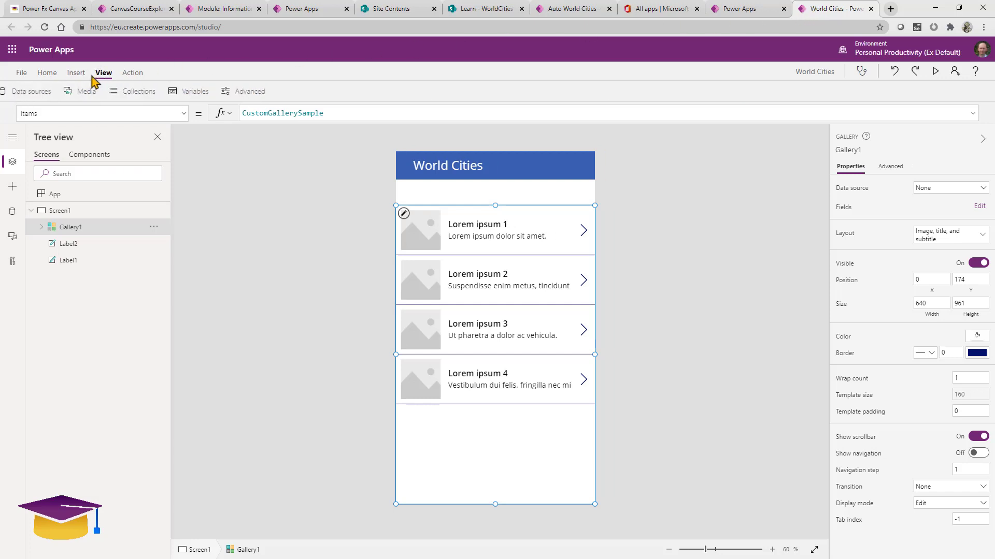
pyautogui.click(50, 92)
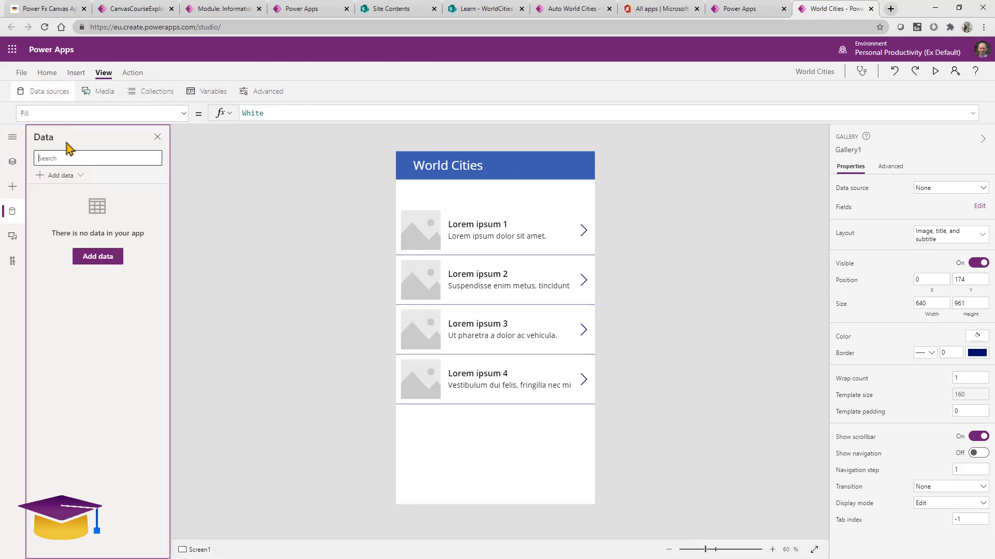
pyautogui.click(99, 258)
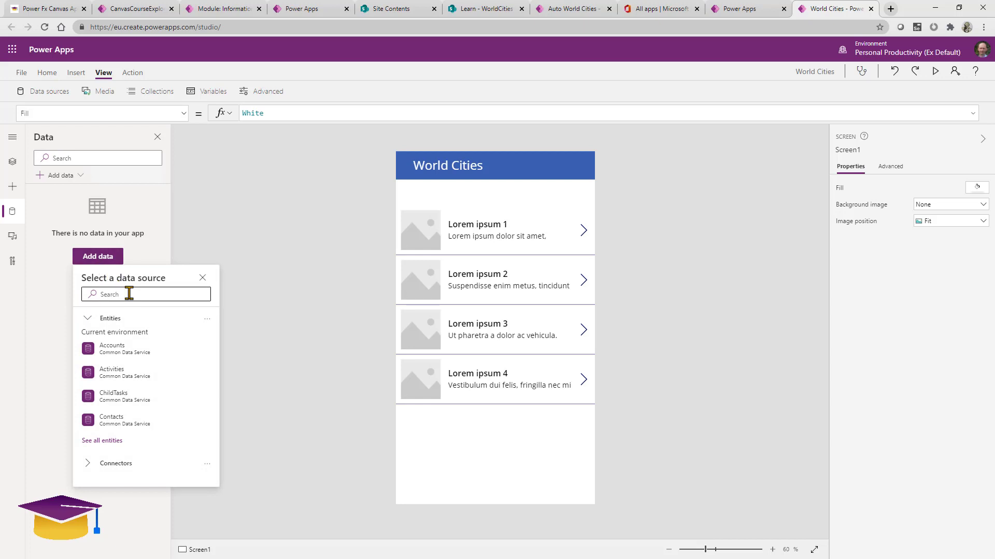
pyautogui.click(129, 294)
pyautogui.write('sharepoi')
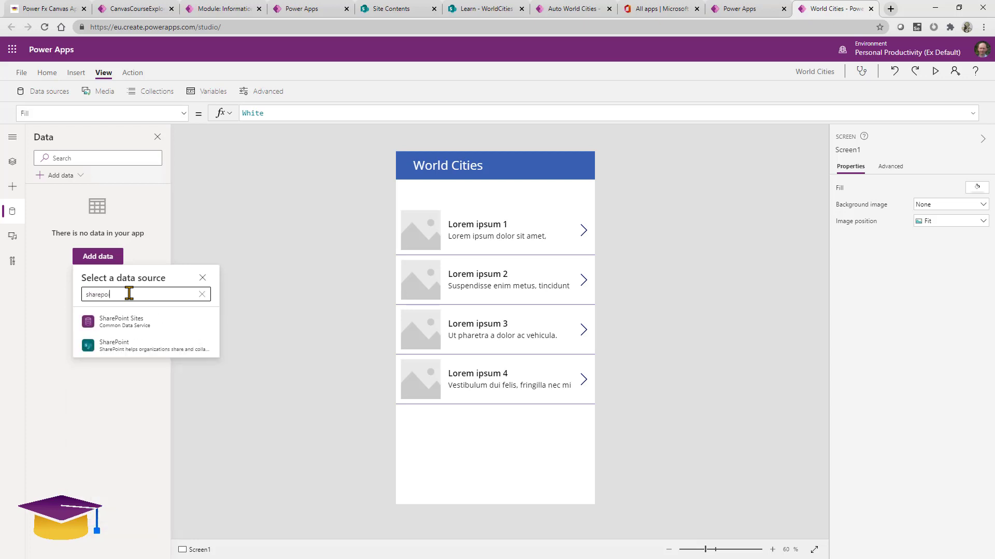
pyautogui.click(144, 345)
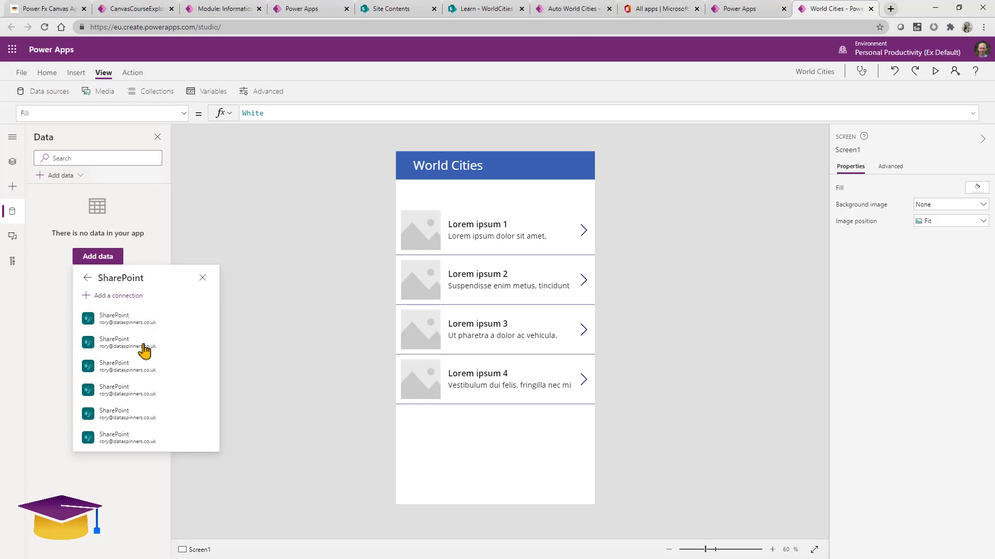
pyautogui.click(130, 298)
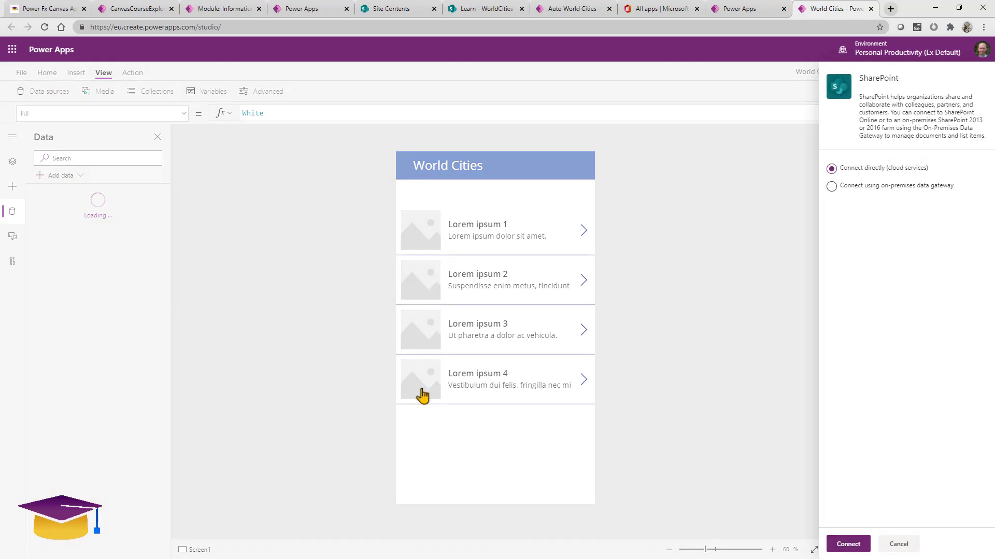
pyautogui.click(899, 545)
# - Search the app's available data sources for share and choose the first existing SharePoint connection
pyautogui.click(97, 159)
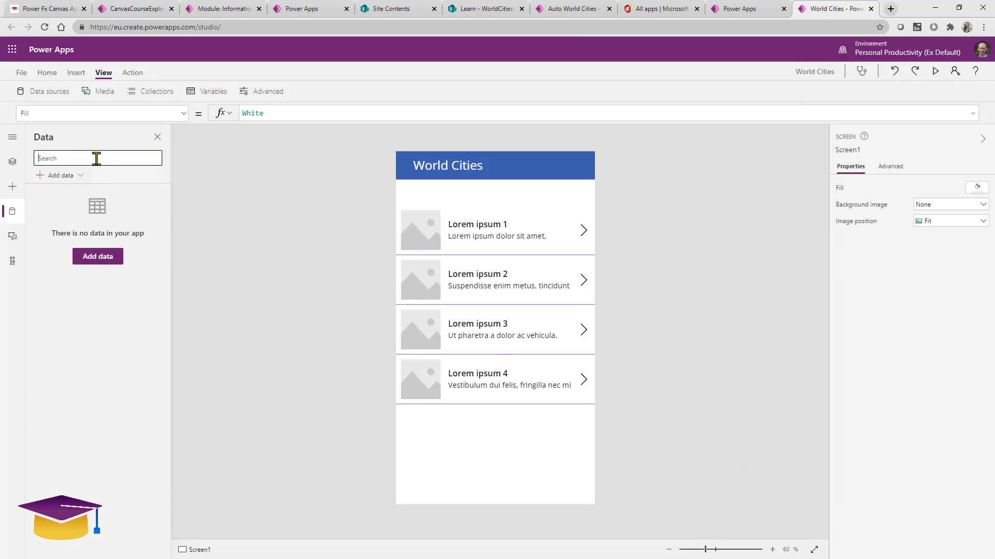
pyautogui.click(97, 257)
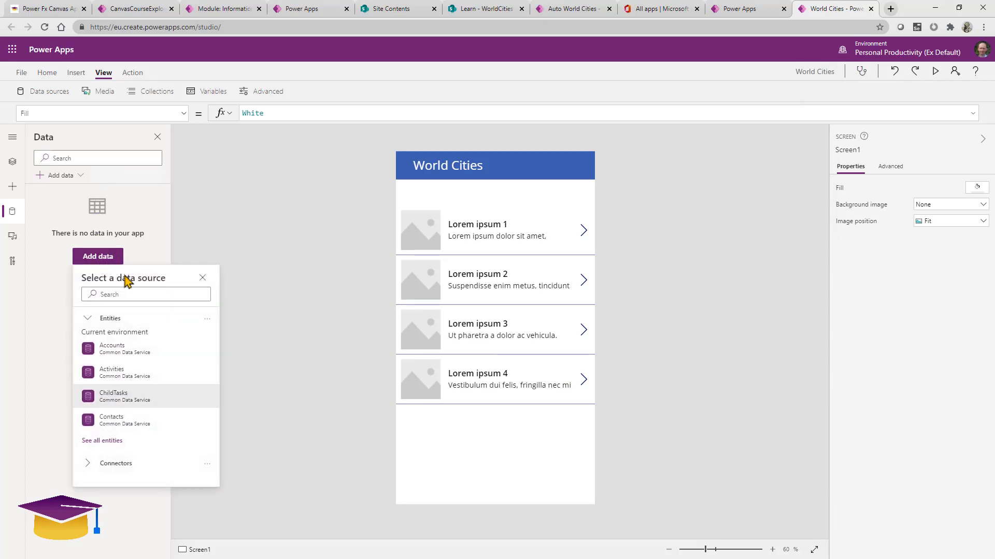
pyautogui.click(156, 296)
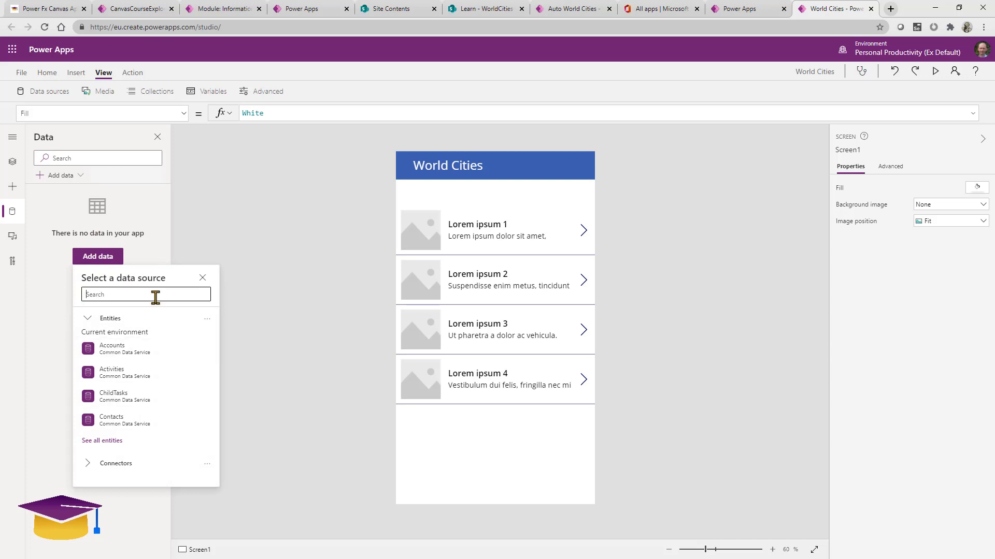
pyautogui.write('share')
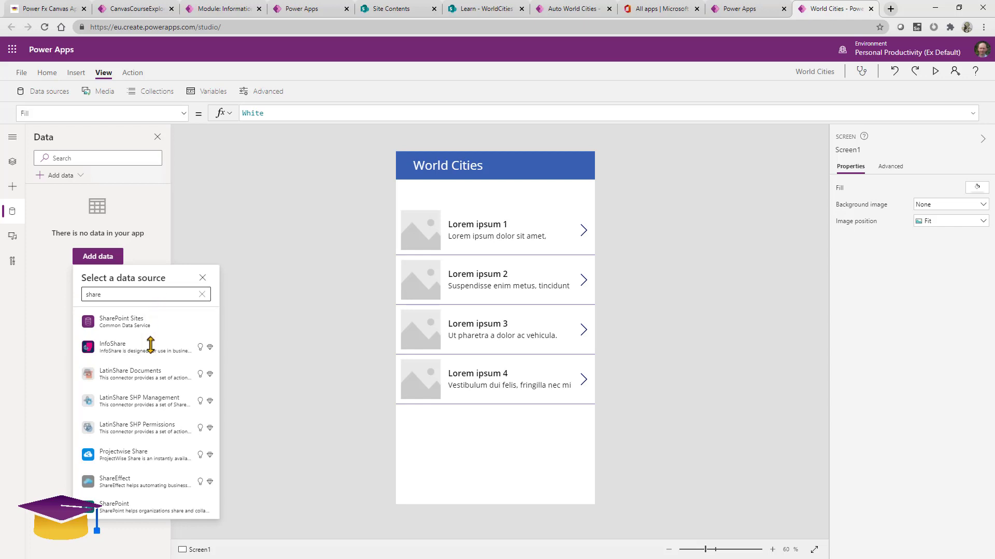
pyautogui.click(133, 508)
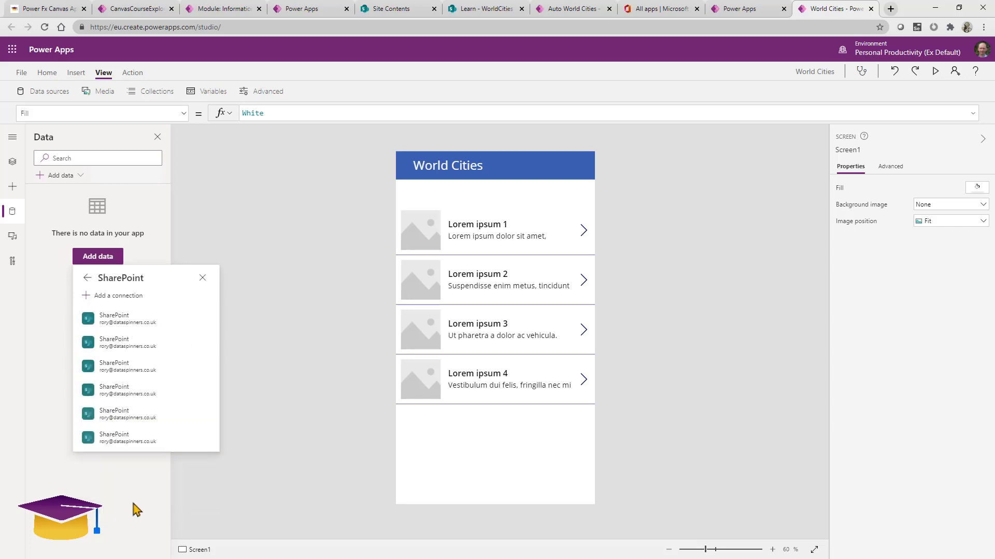
pyautogui.click(150, 323)
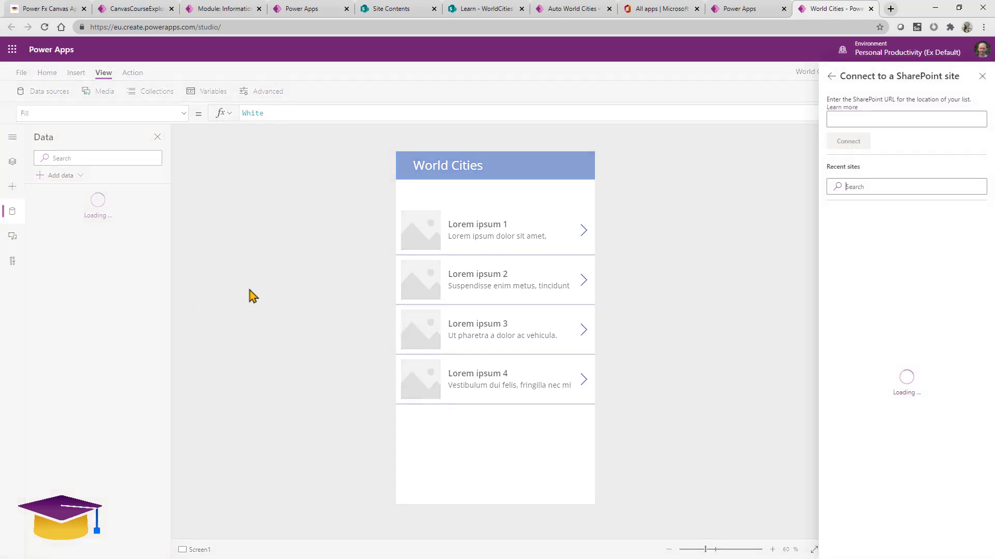
# - Connect to the Learn SharePoint site using its copied address and add the WorldCities list as a data source
pyautogui.click(866, 119)
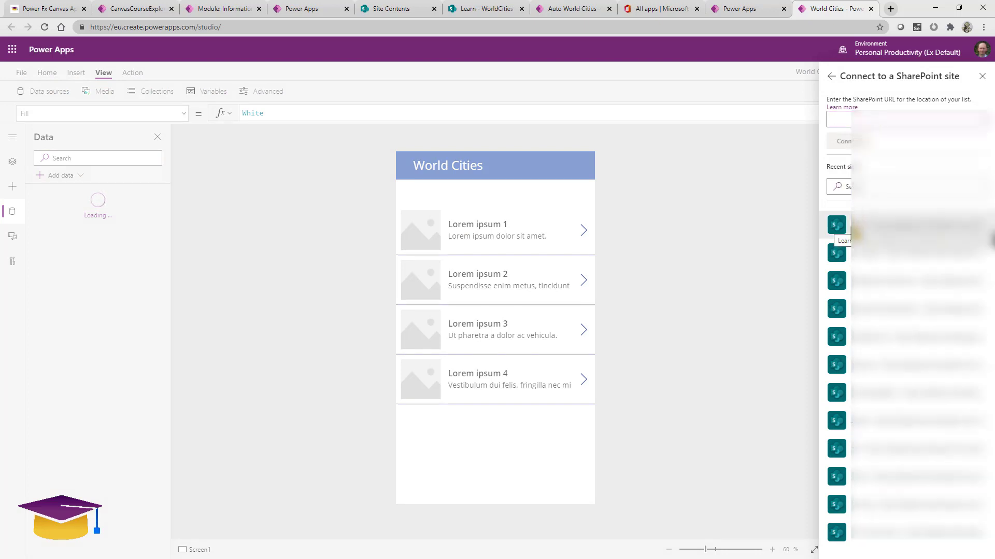
pyautogui.hotkey('ctrl', 'v')
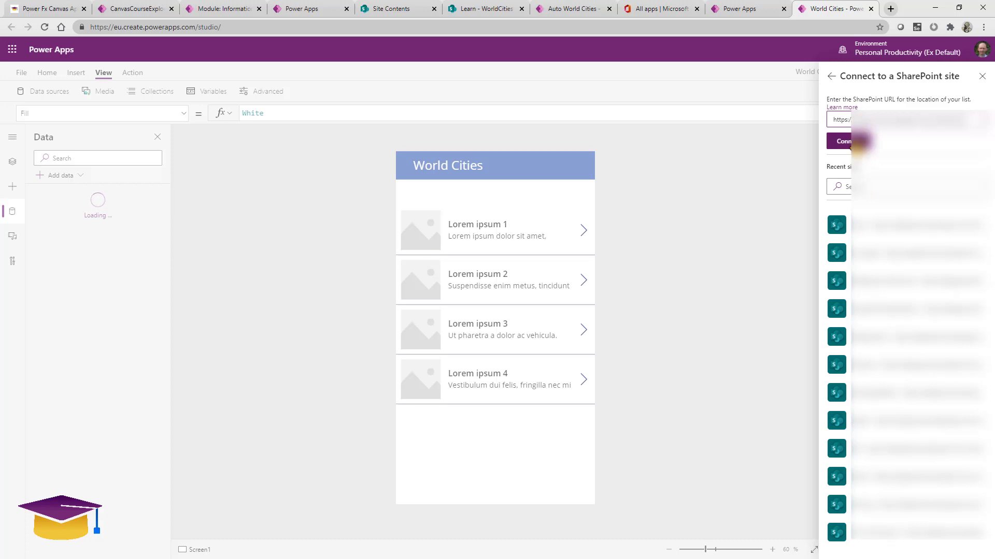
pyautogui.click(858, 140)
pyautogui.click(923, 274)
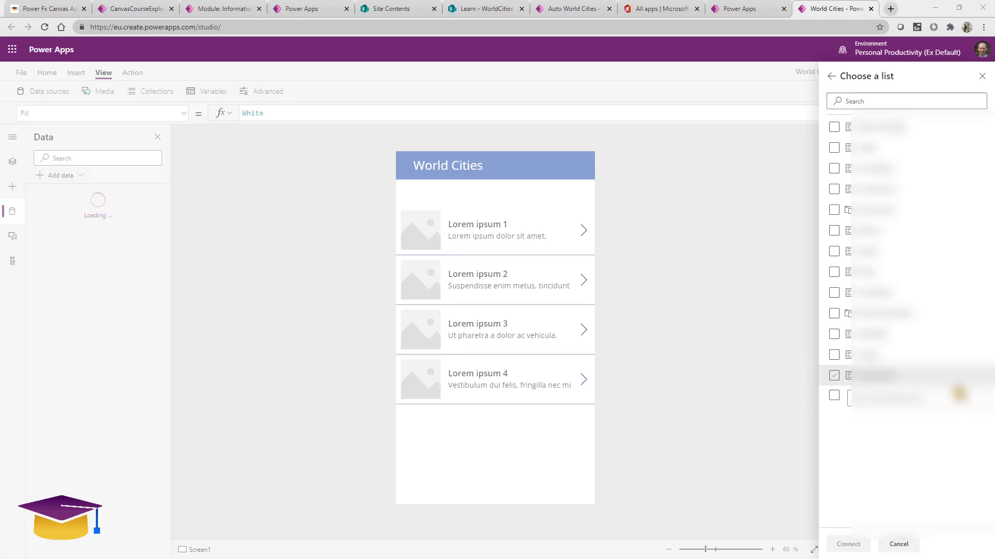
pyautogui.click(833, 376)
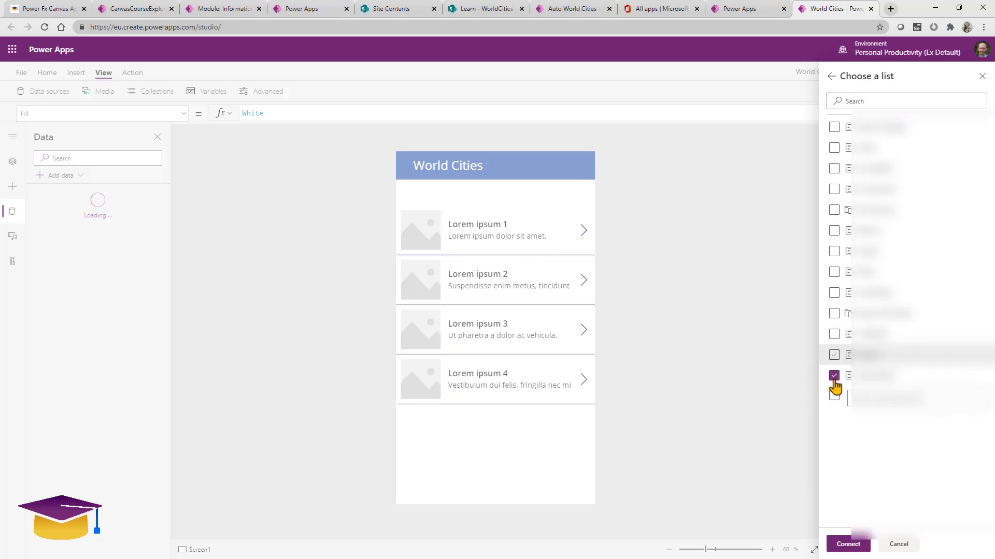
pyautogui.click(849, 545)
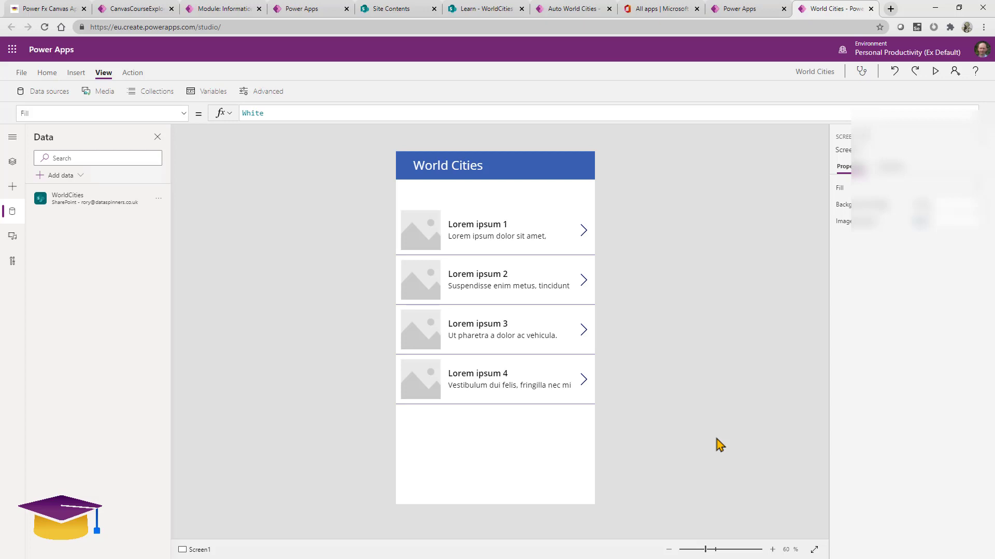
# - Change the gallery's layout to Blank and set its data source to WorldCities
pyautogui.click(563, 476)
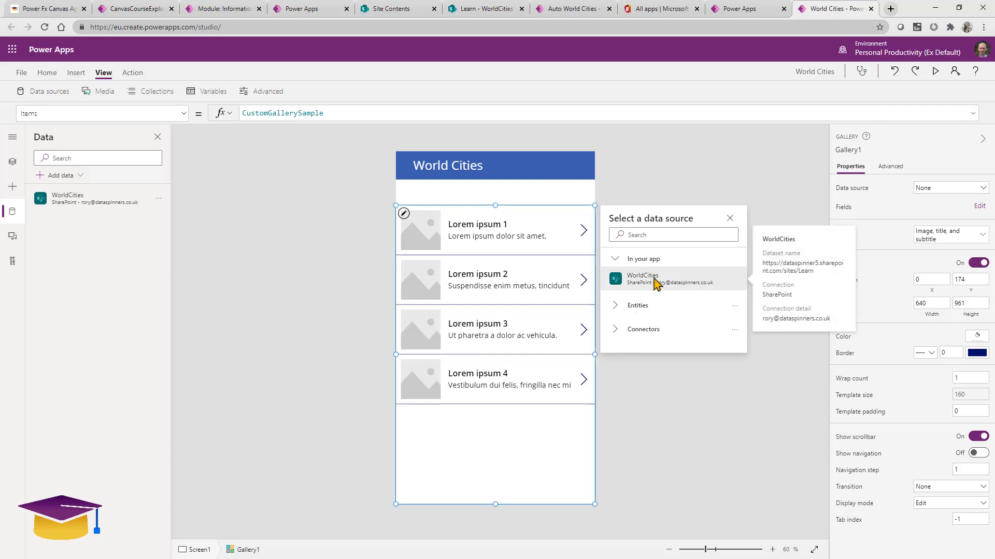
pyautogui.click(927, 245)
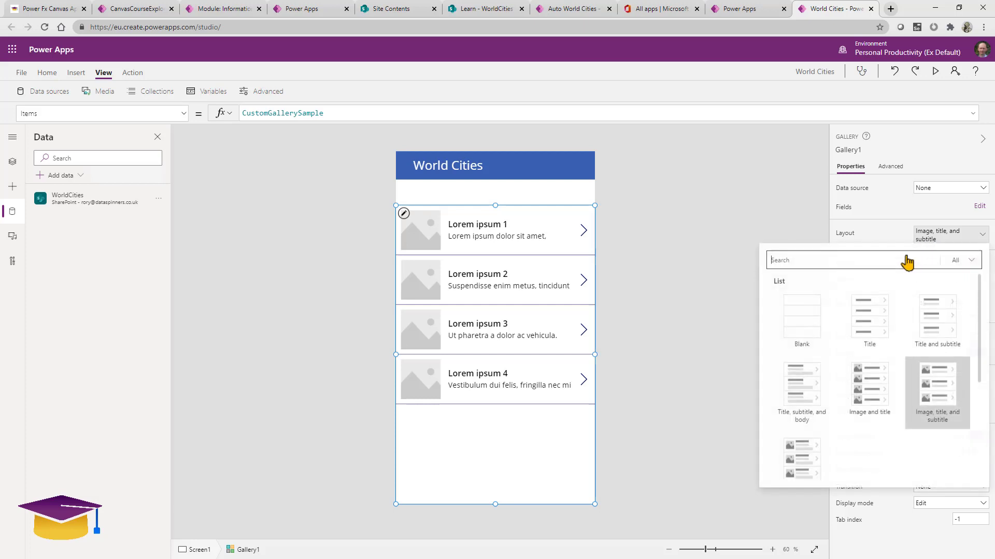
pyautogui.click(802, 334)
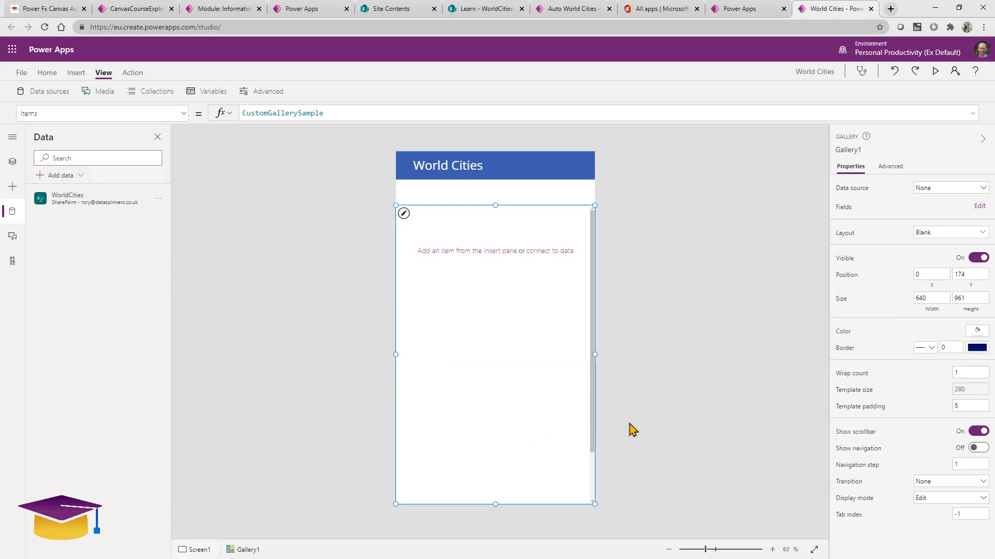
pyautogui.click(649, 420)
pyautogui.click(550, 435)
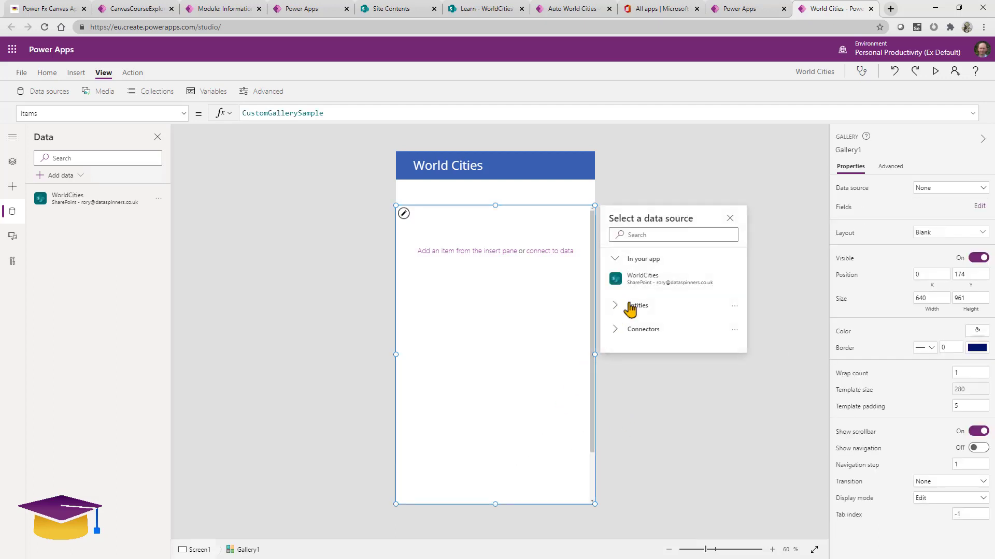
pyautogui.click(643, 285)
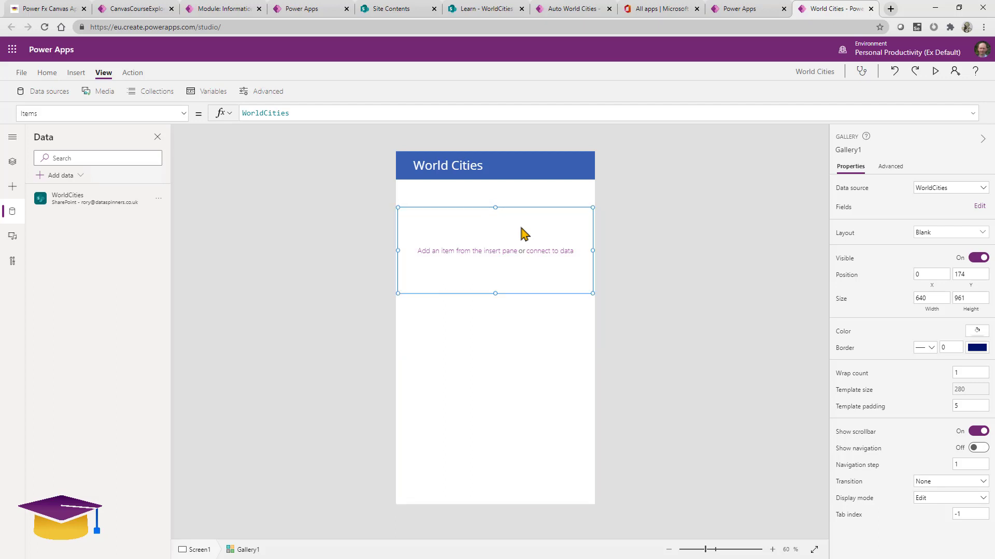
# - Edit the blank gallery's item template and insert a text label into it
pyautogui.click(470, 521)
pyautogui.click(469, 482)
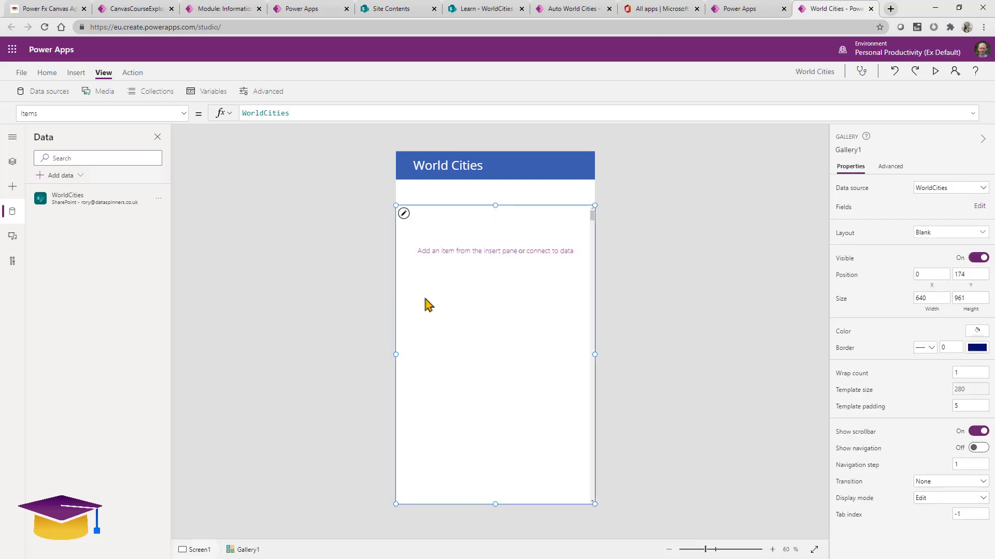
pyautogui.click(404, 215)
pyautogui.click(484, 393)
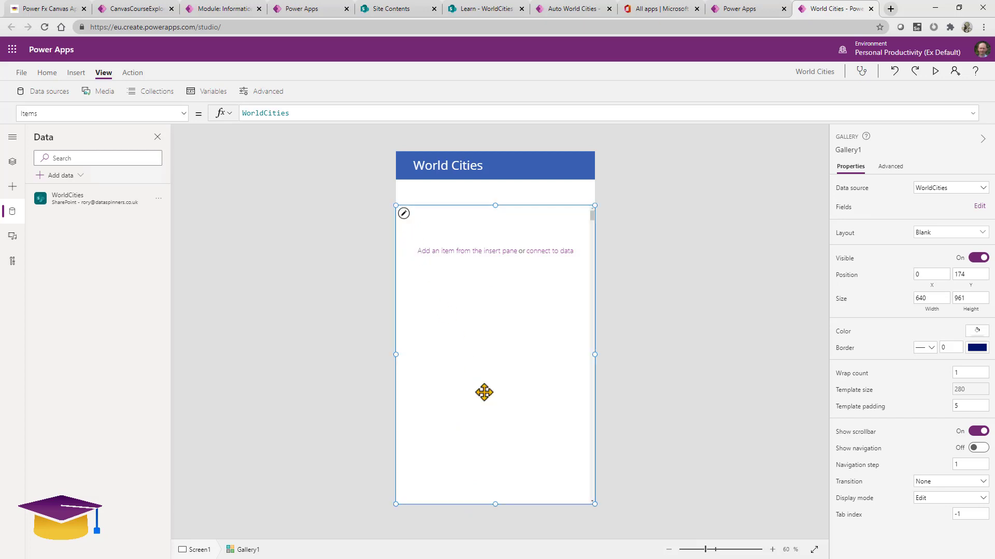
pyautogui.click(539, 236)
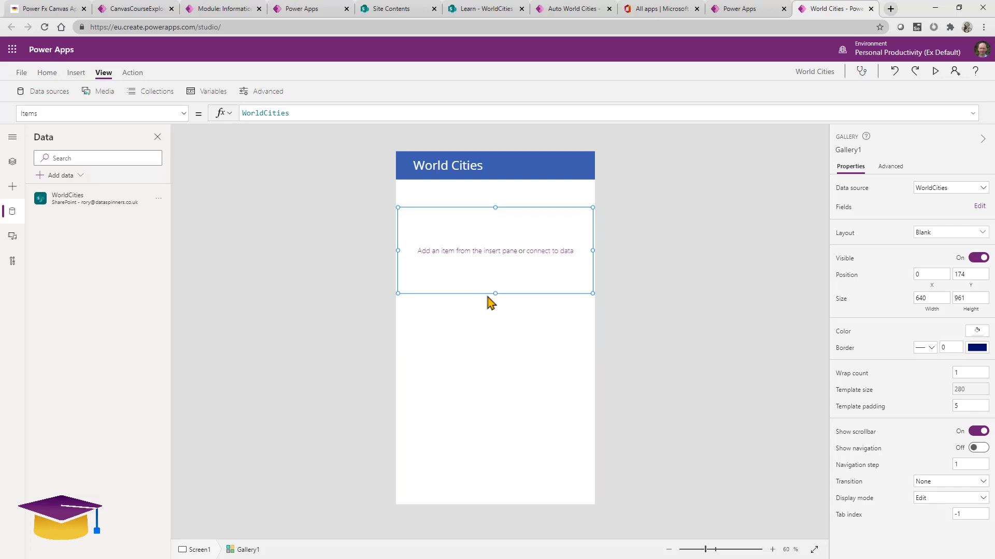
pyautogui.click(15, 188)
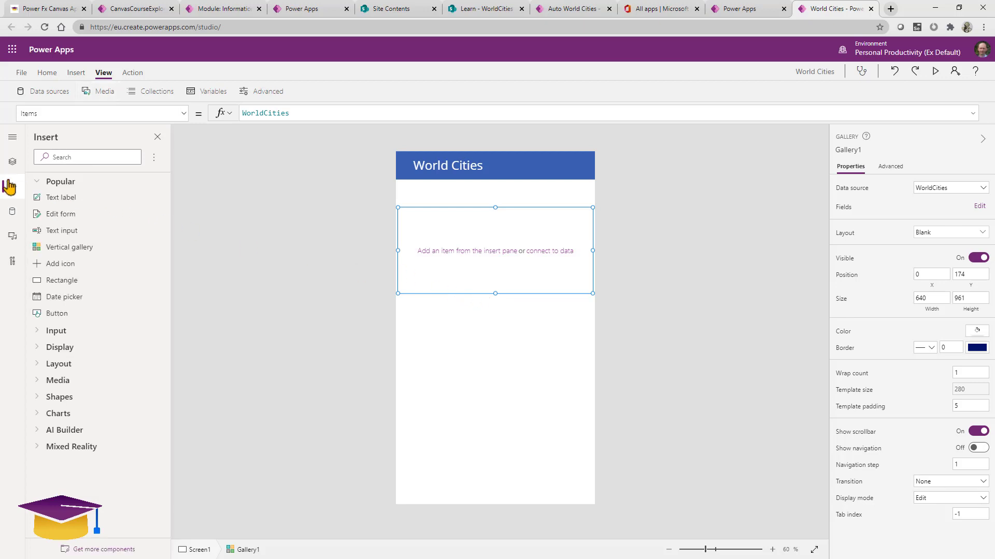
pyautogui.click(57, 199)
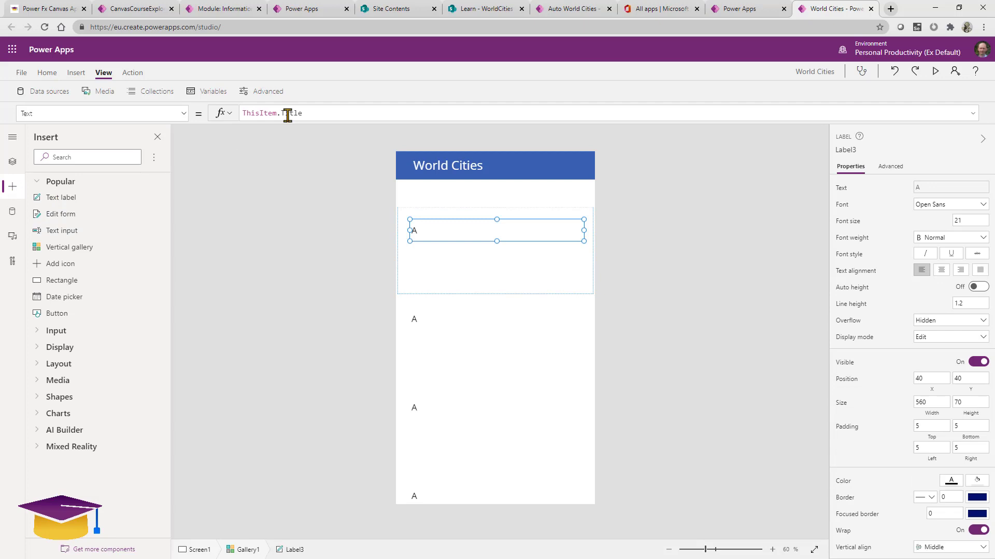
# - Switch to the SharePoint WorldCities list, open its list settings and review the columns and their types
pyautogui.click(474, 13)
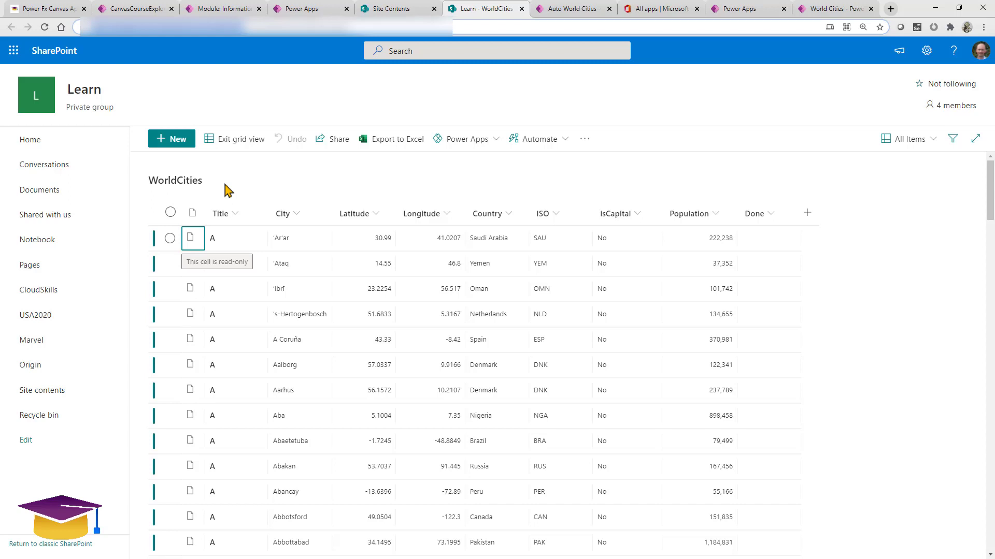
pyautogui.click(928, 51)
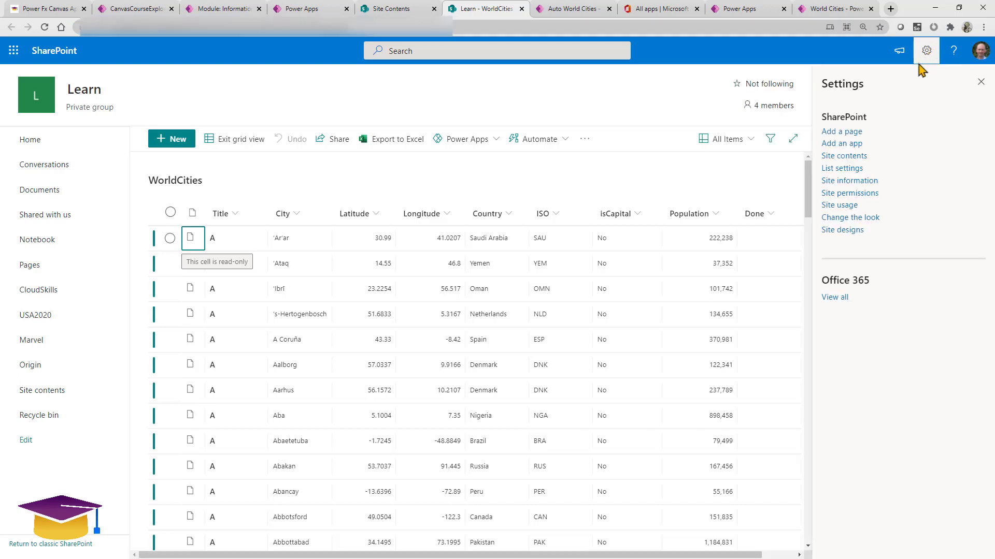
pyautogui.click(851, 168)
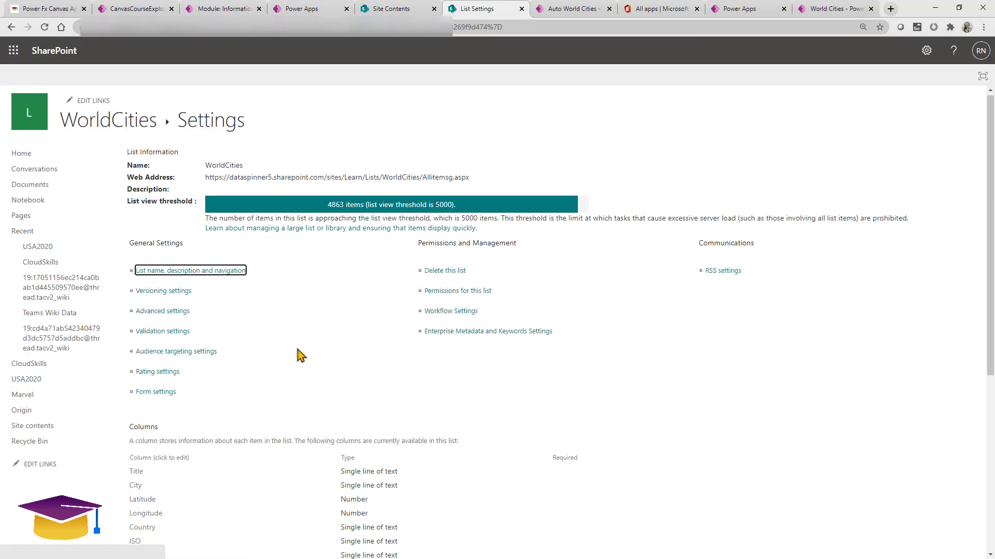
pyautogui.scroll(-4, 235, 394)
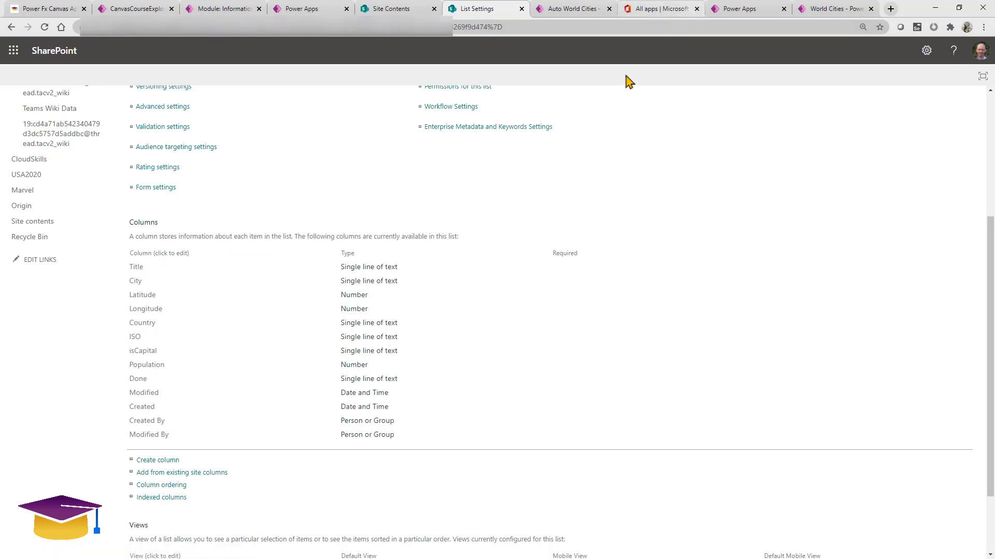
# - Back in the World Cities app, set the gallery label's text to ThisItem.City and narrow it to about 255 wide
pyautogui.click(800, 11)
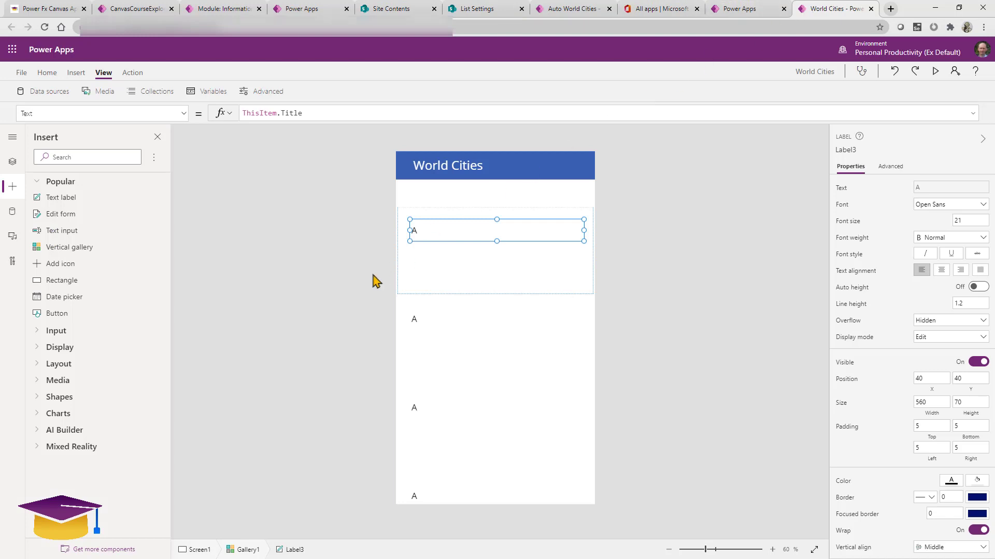
pyautogui.doubleClick(291, 113)
pyautogui.write('Ci')
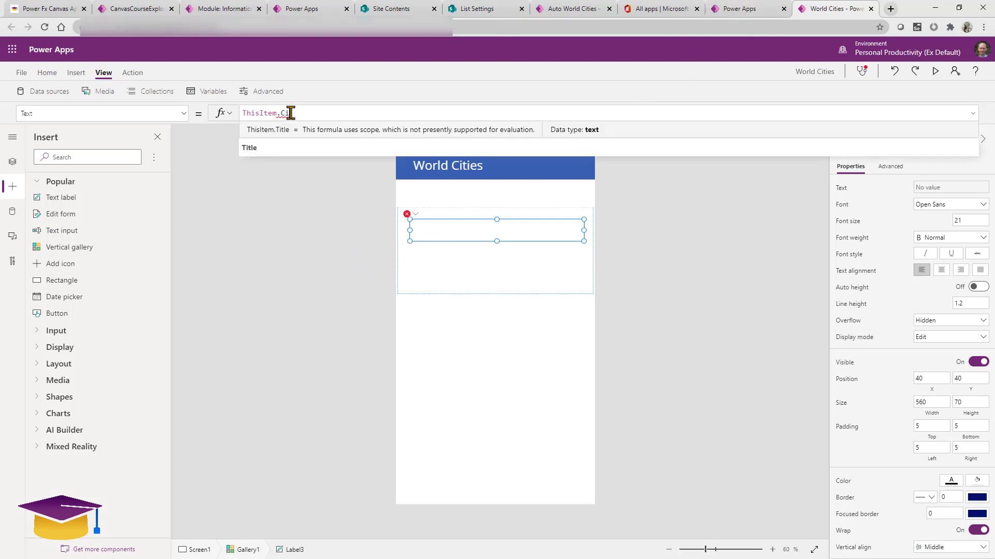
pyautogui.write('ty')
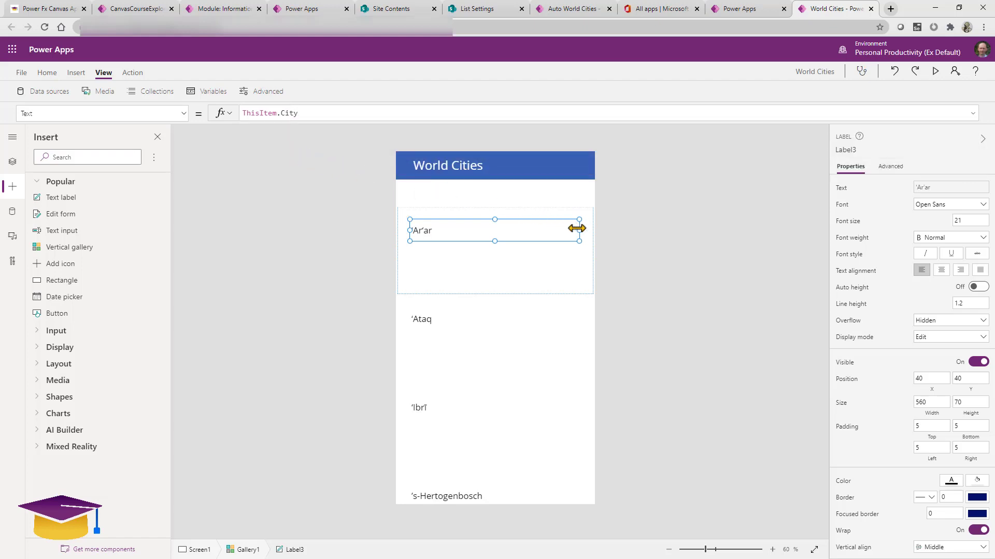
pyautogui.click(445, 244)
pyautogui.click(440, 231)
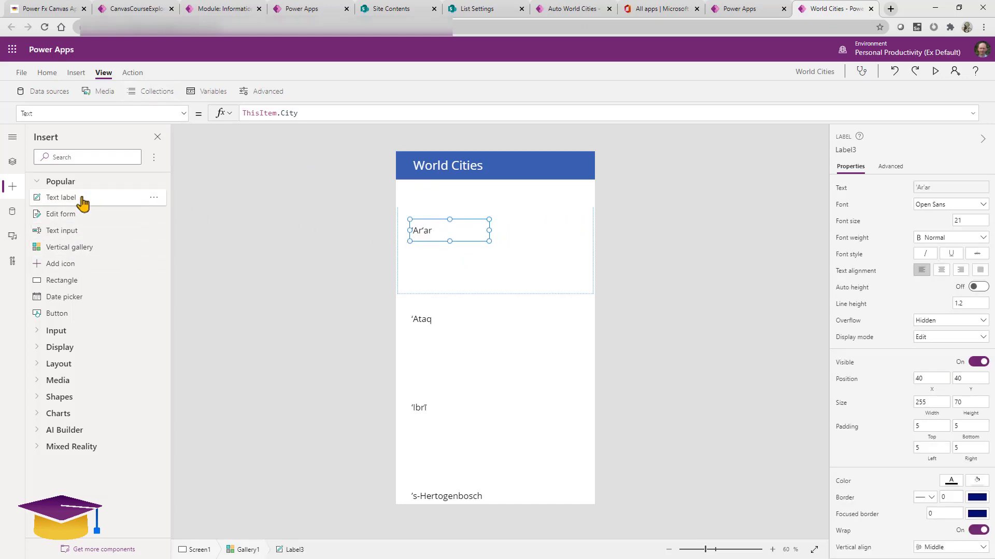
# - Add a second label beside the city label at about X 295, Y 40, 320 wide, with its text set to ThisItem.Population
pyautogui.moveTo(81, 199); pyautogui.dragTo(528, 235)
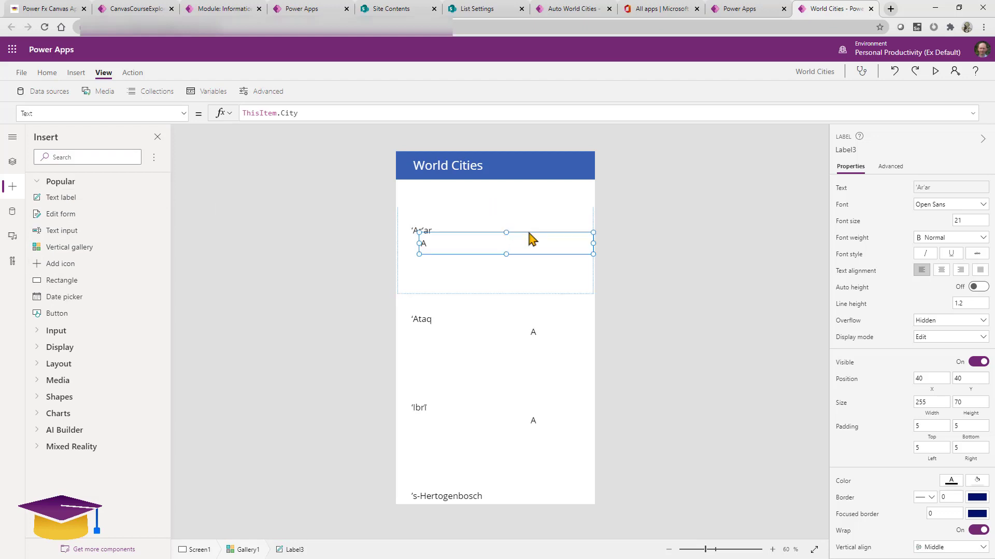
pyautogui.moveTo(425, 245); pyautogui.dragTo(520, 236)
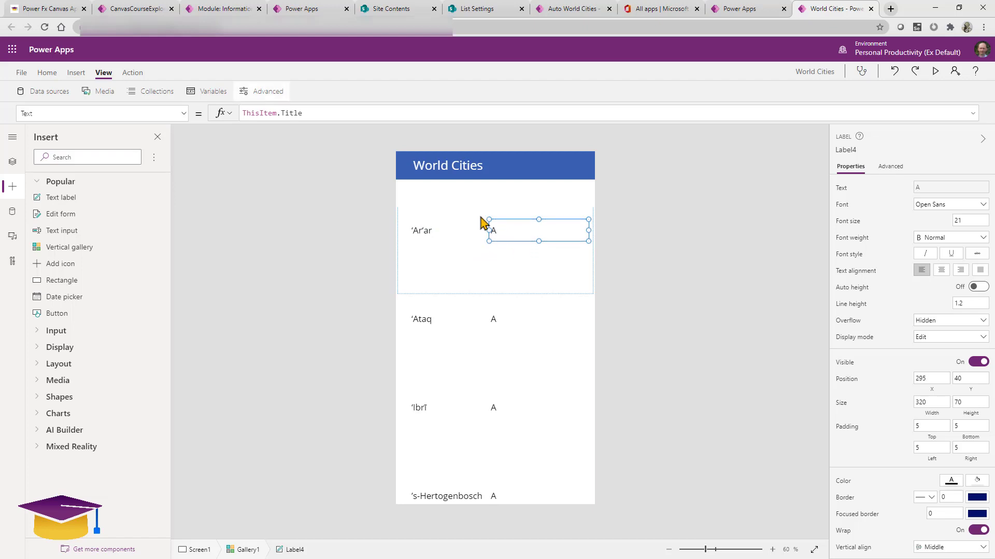
pyautogui.doubleClick(292, 113)
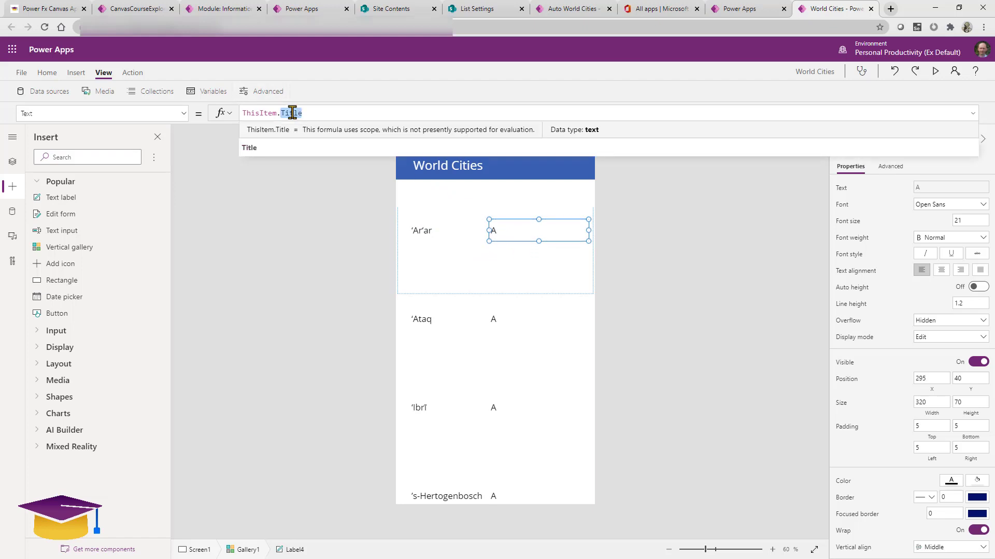
pyautogui.write('po')
pyautogui.click(285, 133)
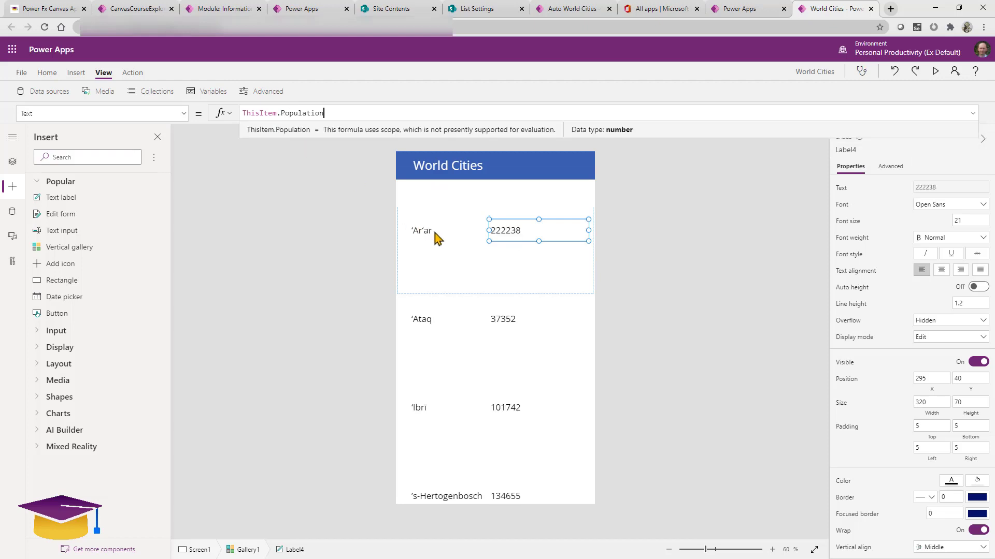
pyautogui.click(452, 233)
pyautogui.click(506, 237)
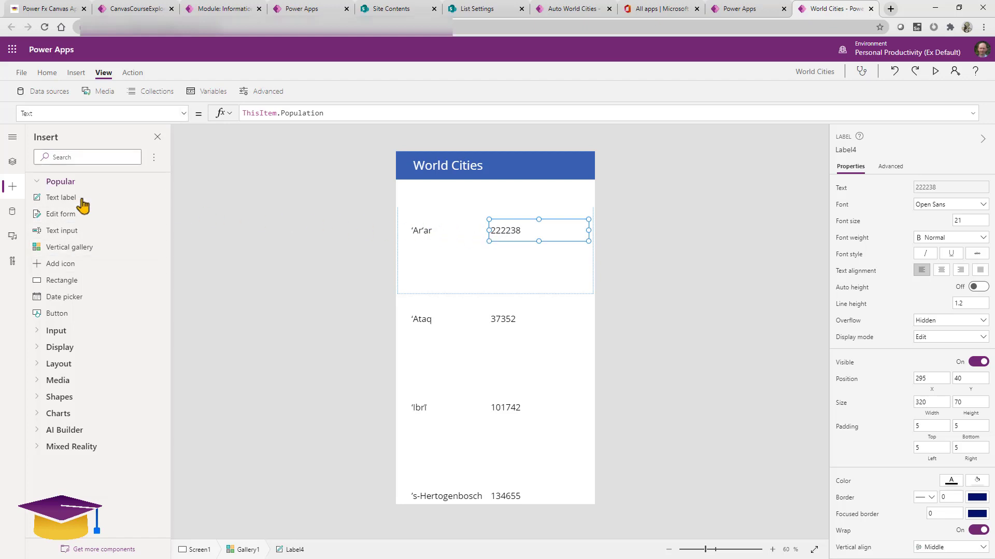
# - Add a third gallery label showing ThisItem.Country below the population label, at about X 295, Y 110, 305 wide
pyautogui.moveTo(67, 205); pyautogui.dragTo(476, 251)
pyautogui.doubleClick(289, 113)
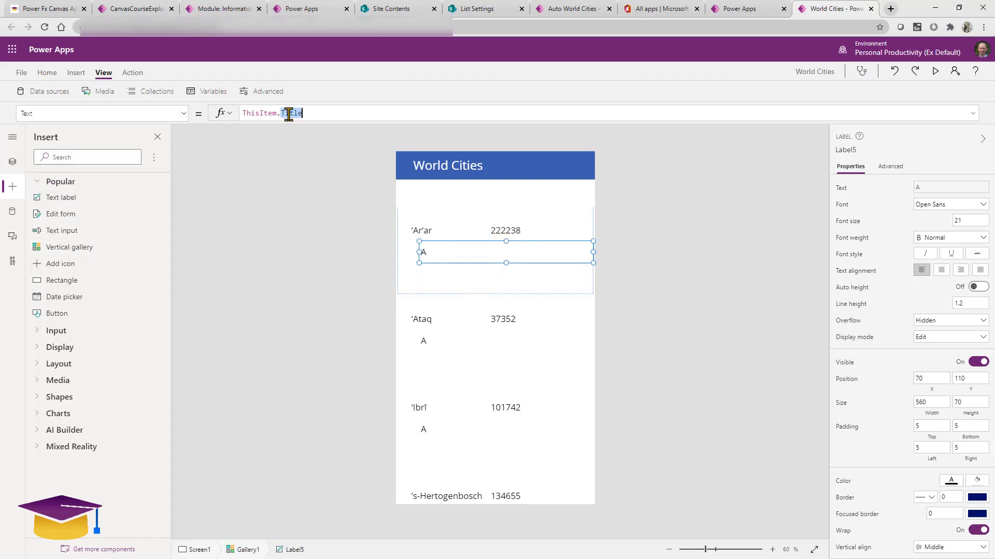
pyautogui.write('coun')
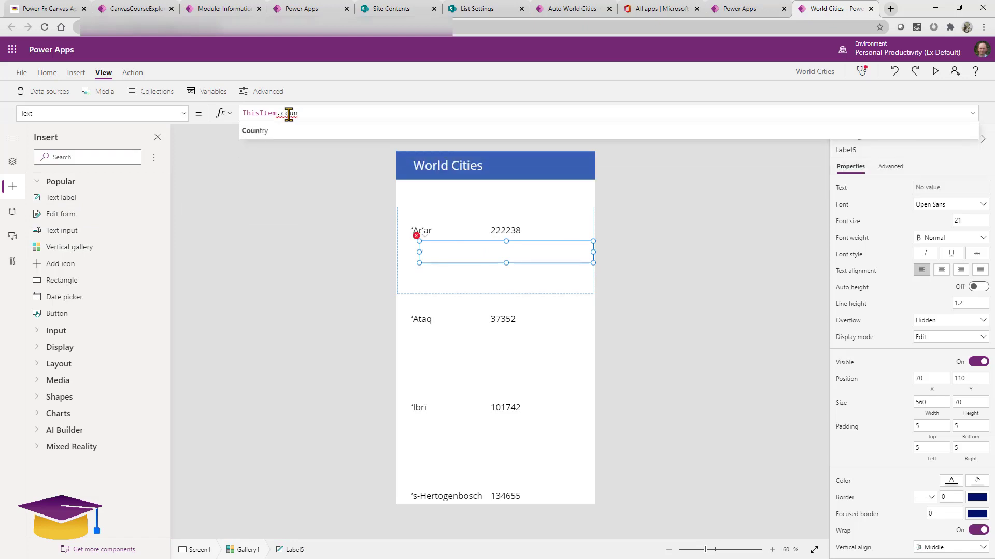
pyautogui.click(284, 133)
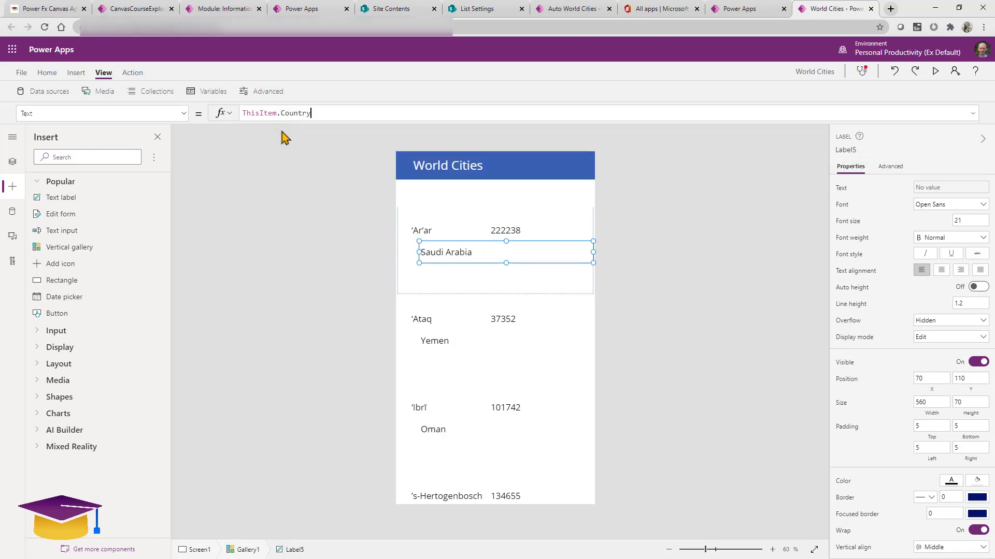
pyautogui.moveTo(593, 251); pyautogui.dragTo(543, 253)
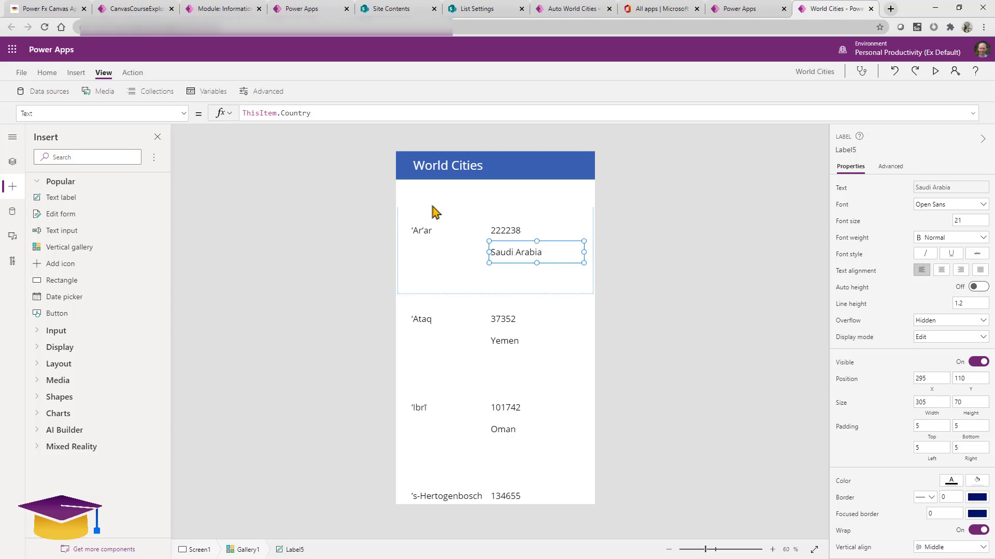
# - Add a fourth text label below the country in the gallery template and set its text to ThisItem.isCapital
pyautogui.click(94, 115)
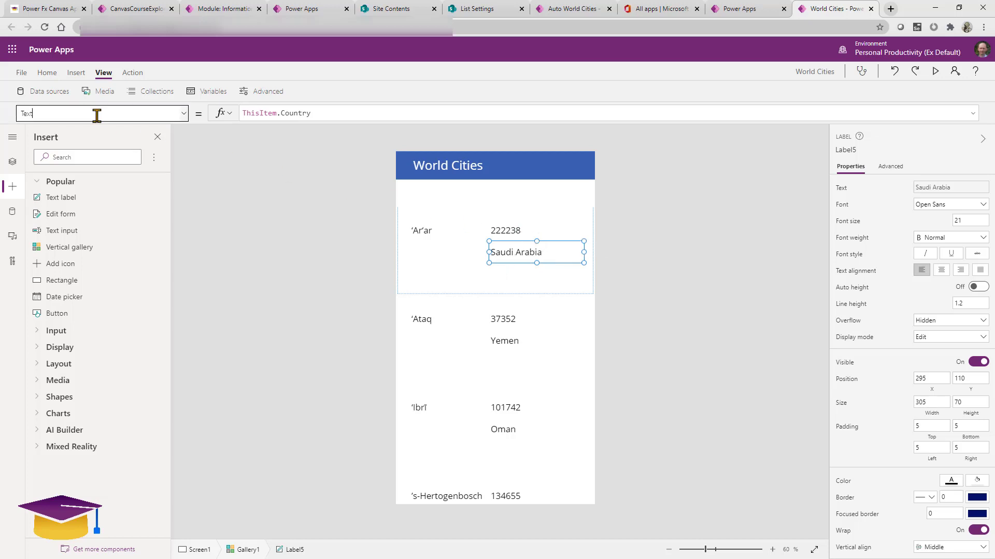
pyautogui.click(244, 189)
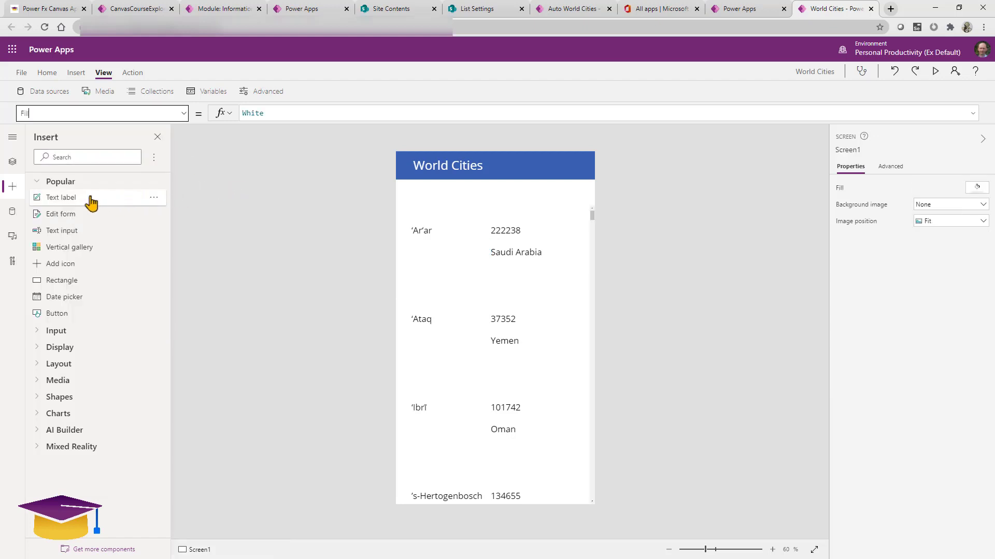
pyautogui.moveTo(91, 203); pyautogui.dragTo(468, 273)
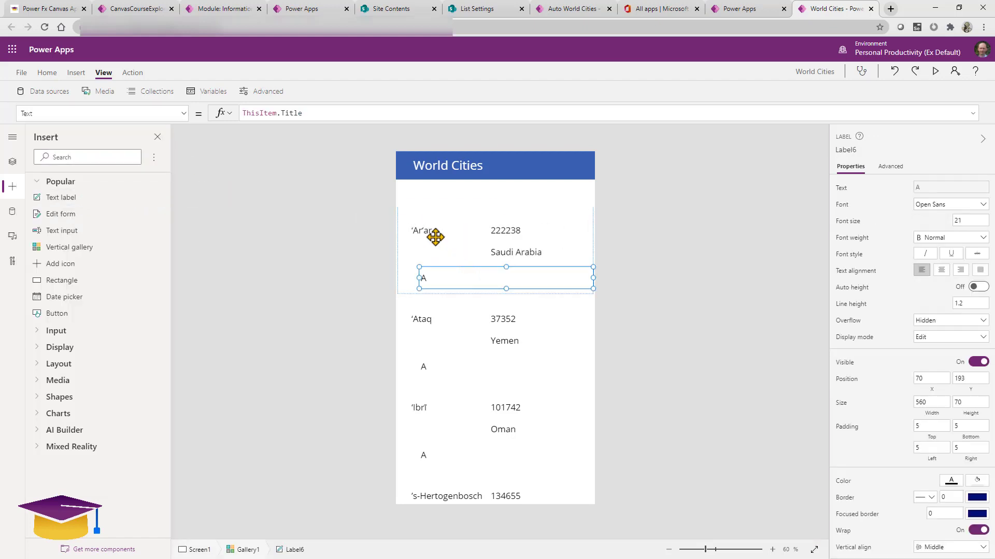
pyautogui.doubleClick(293, 113)
pyautogui.write('i')
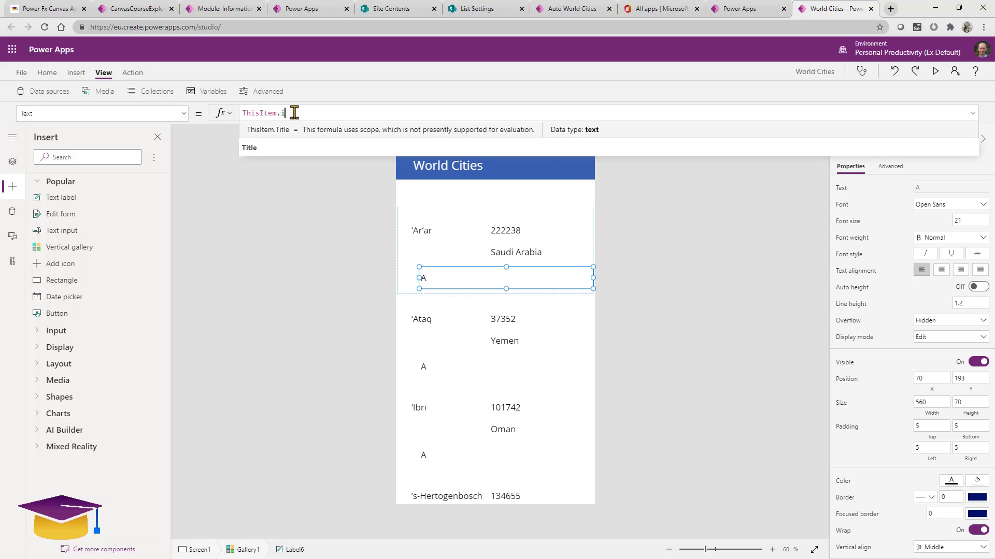
pyautogui.write('s')
pyautogui.click(289, 128)
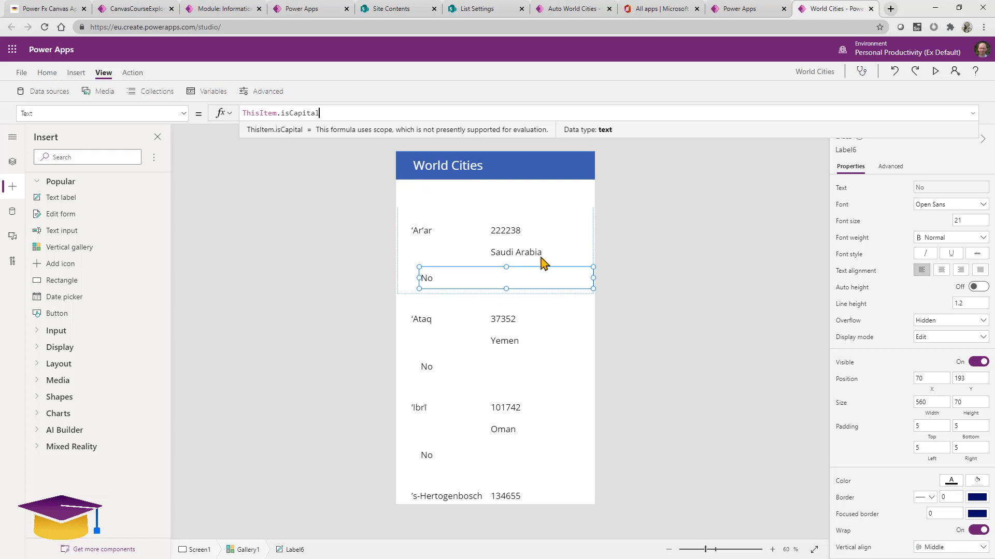
# - Check the isCapital column's type in the SharePoint list settings, and back in World Cities narrow the isCapital label to about 86 beside the country
pyautogui.click(477, 15)
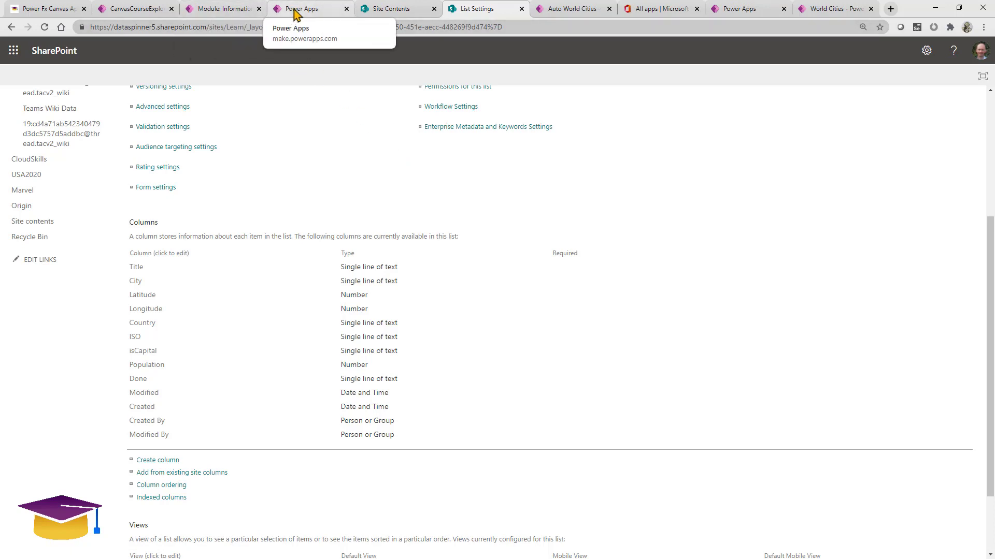
pyautogui.click(827, 9)
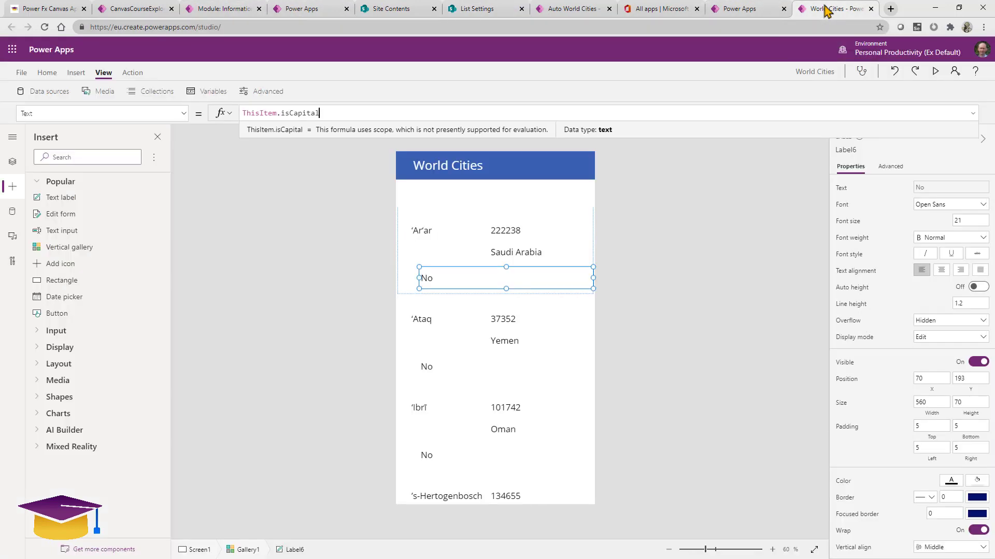
pyautogui.moveTo(470, 271); pyautogui.dragTo(464, 265)
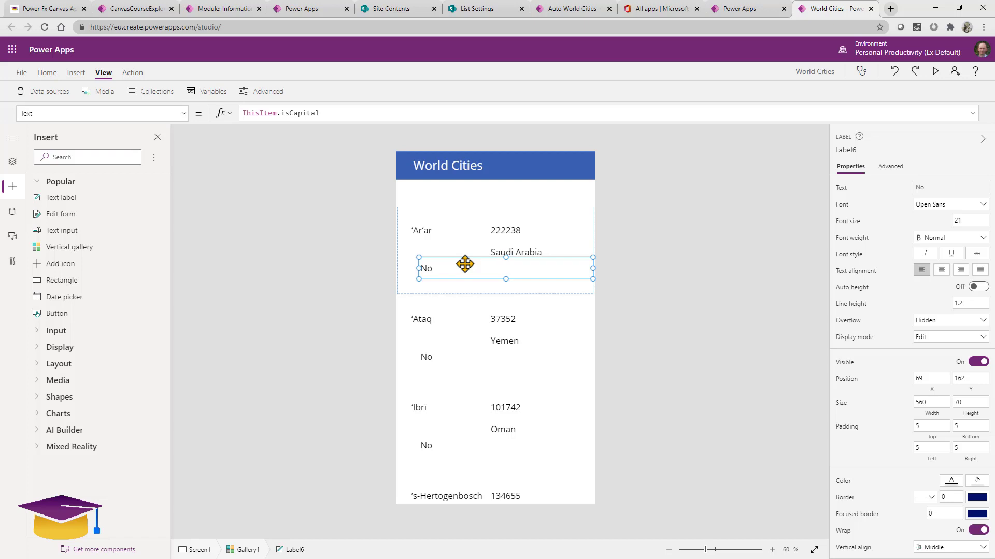
pyautogui.moveTo(419, 268); pyautogui.dragTo(570, 256)
# - Set the city label's Fill property to If(ThisItem.isCapital="Yes",LightGray,Transparent)
pyautogui.click(447, 233)
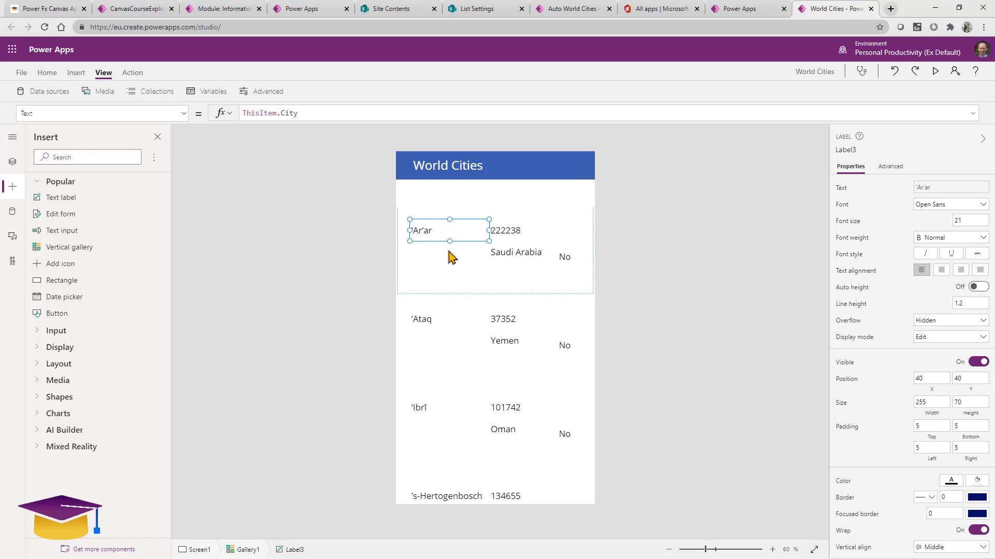
pyautogui.click(56, 113)
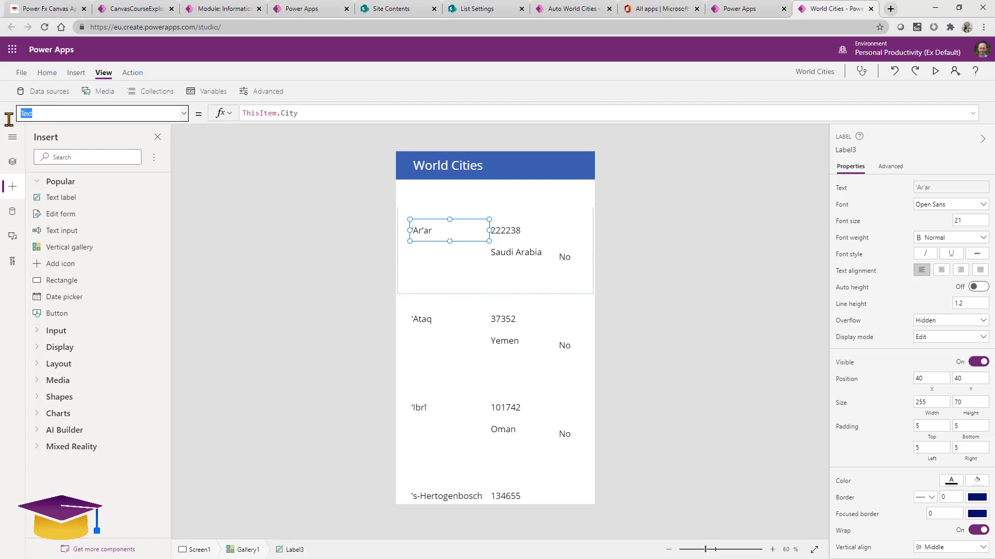
pyautogui.write('Fill')
pyautogui.moveTo(311, 113); pyautogui.dragTo(222, 112)
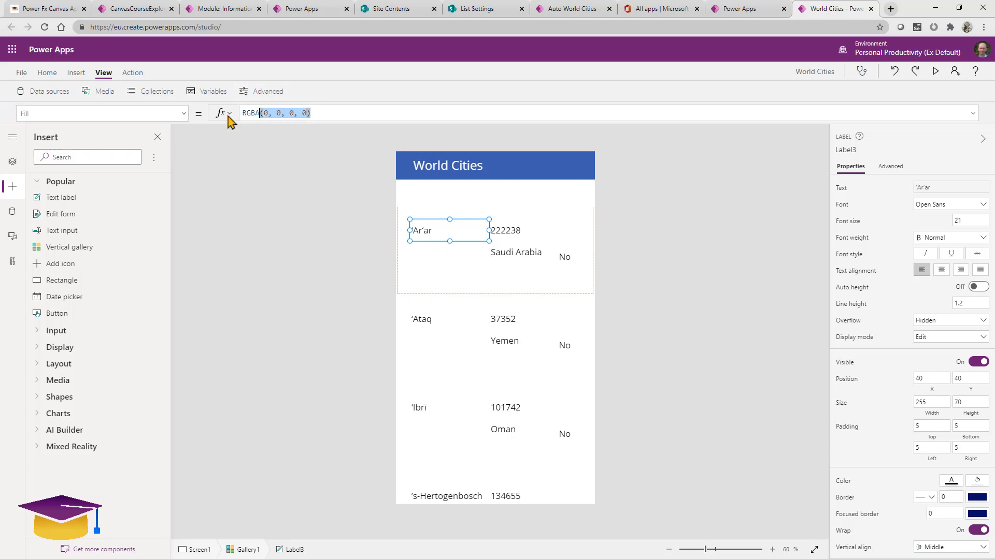
pyautogui.write('if(')
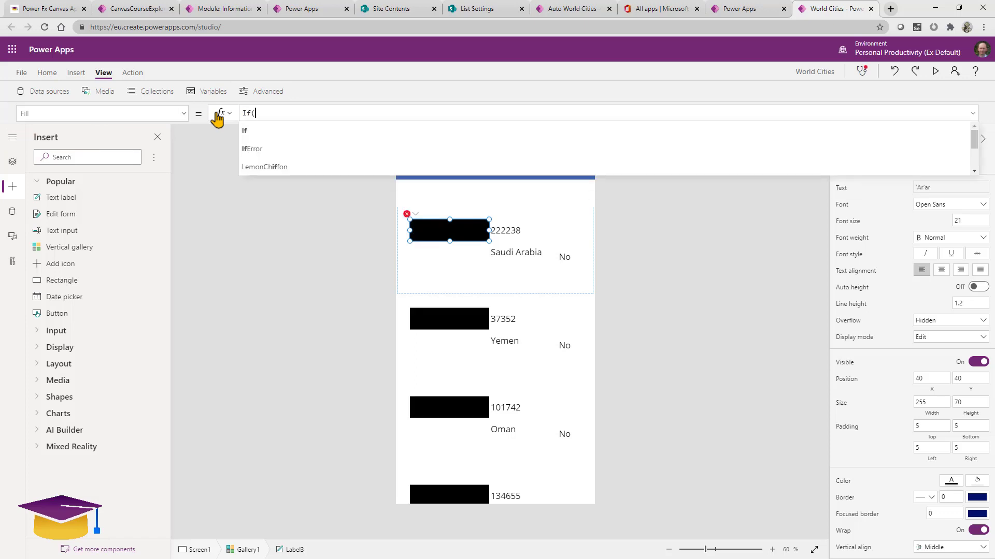
pyautogui.write('this')
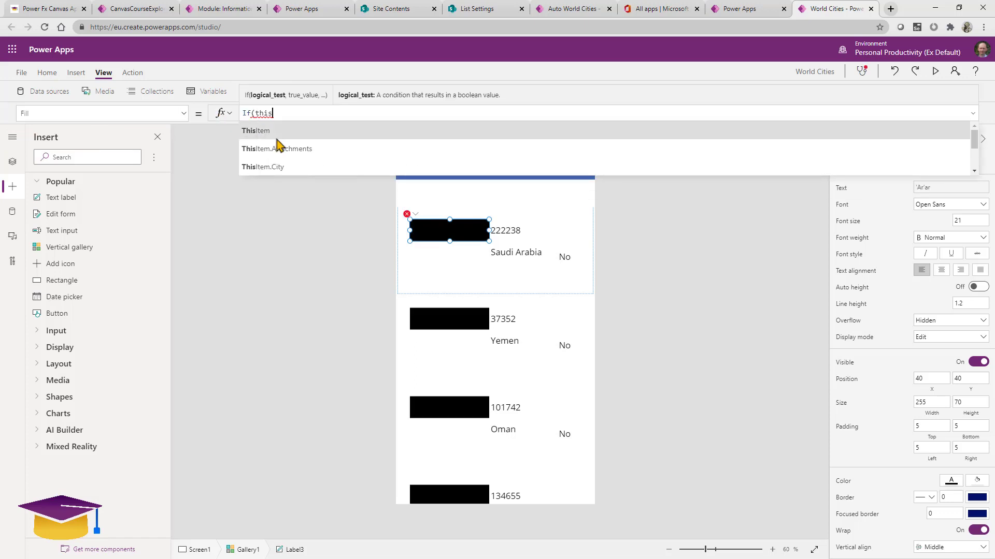
pyautogui.press('Tab')
pyautogui.write('.')
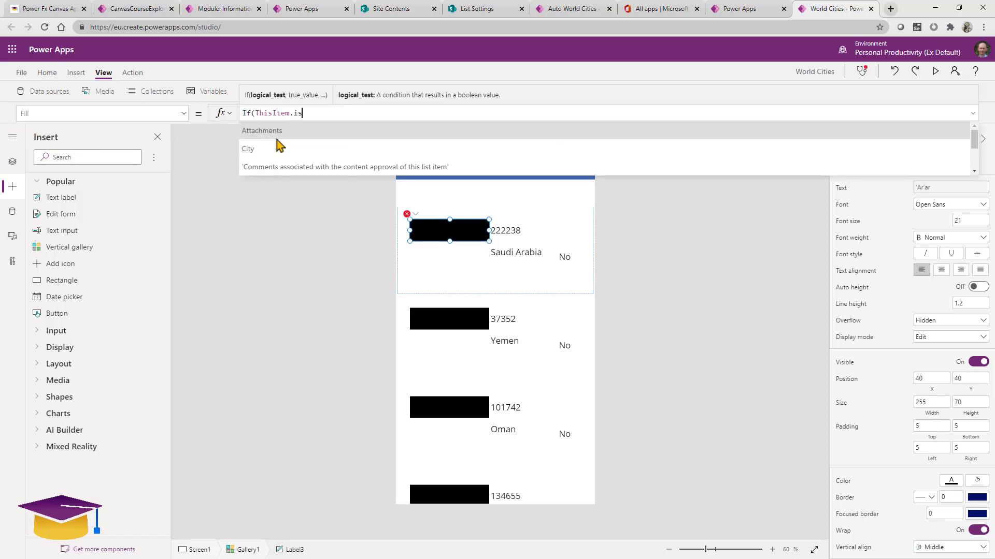
pyautogui.write('is')
pyautogui.press('Tab')
pyautogui.write('="')
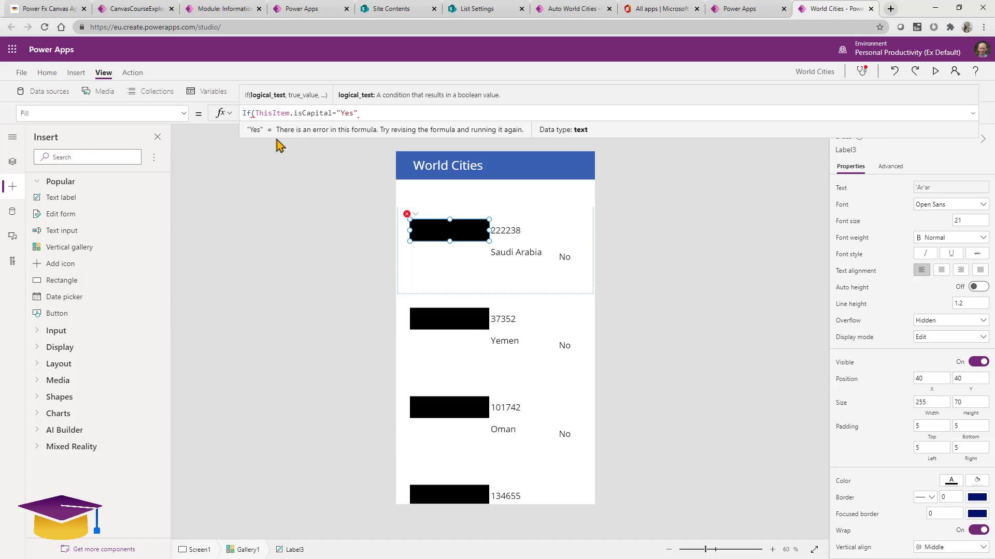
pyautogui.write('Yes",li')
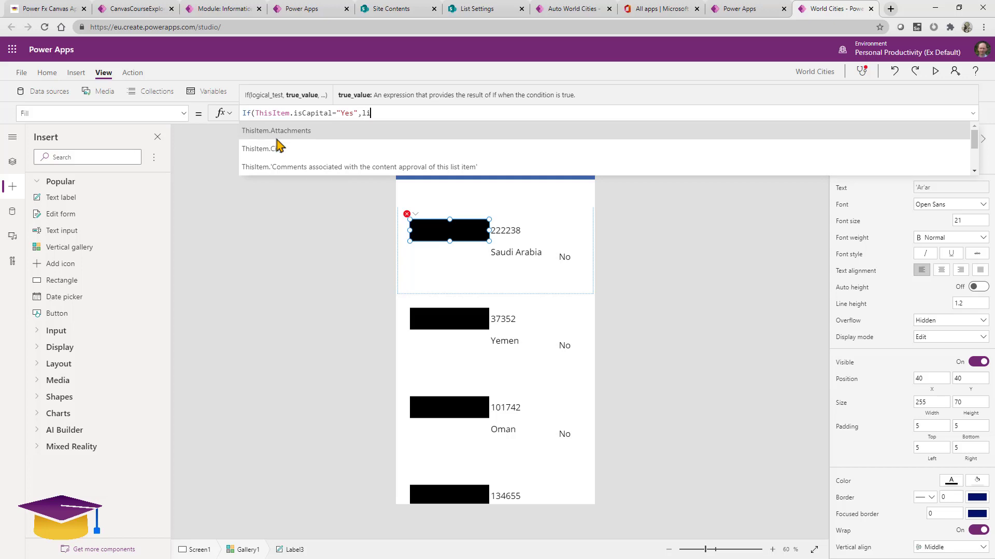
pyautogui.write('ghtg')
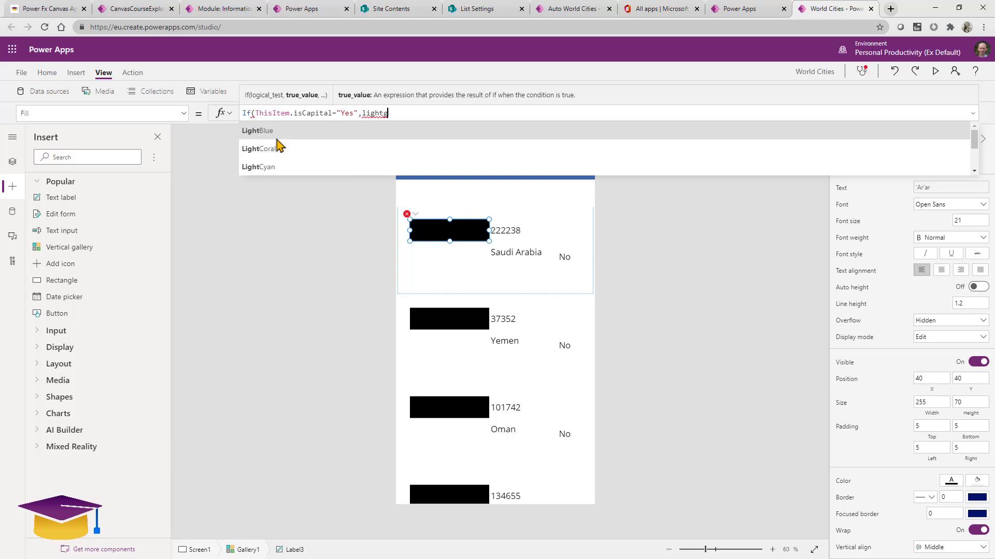
pyautogui.write('r')
pyautogui.click(269, 134)
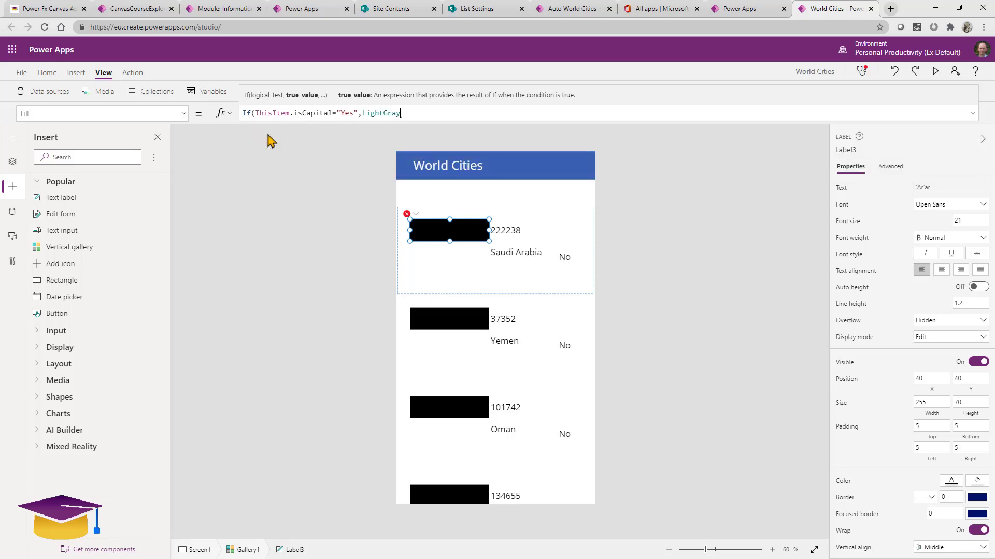
pyautogui.write(',')
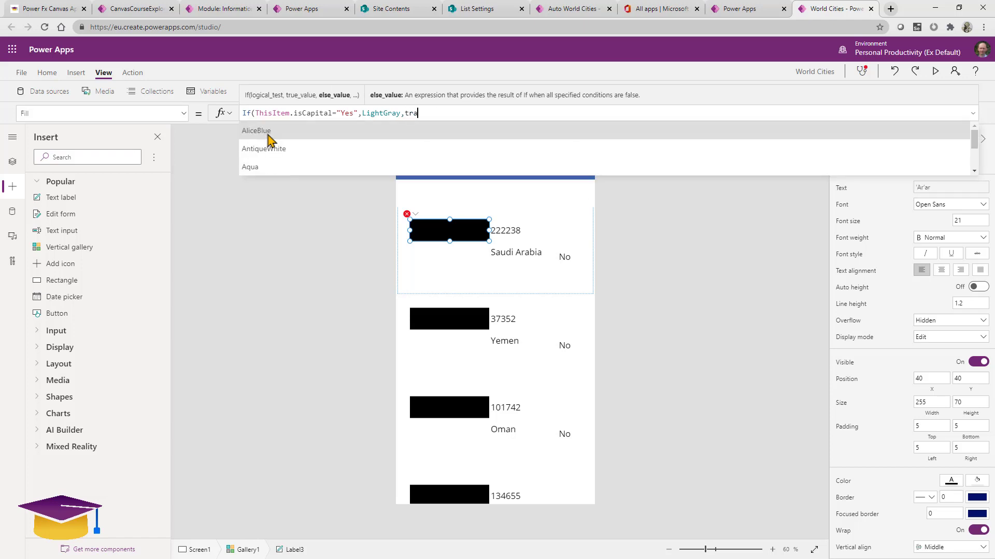
pyautogui.write('tra')
pyautogui.click(286, 166)
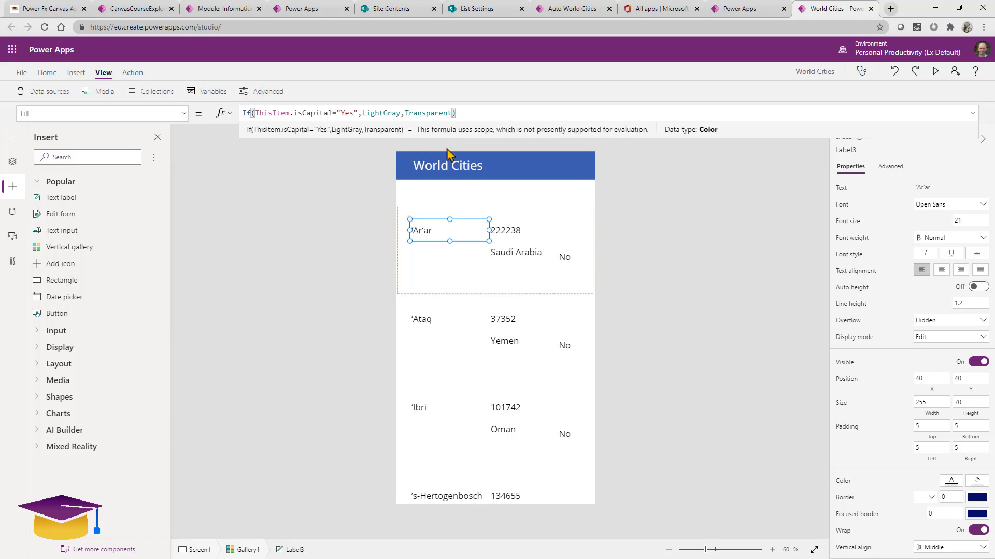
pyautogui.click(454, 264)
# - Move the isCapital label to about X 529, Y 40 and reduce the gallery's template size to about 176
pyautogui.click(564, 257)
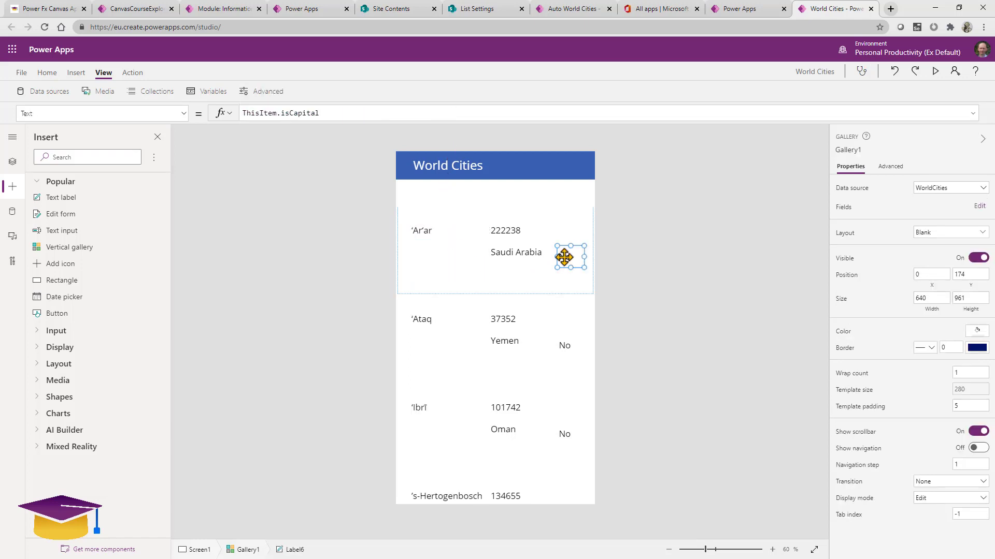
pyautogui.moveTo(564, 257); pyautogui.dragTo(569, 229)
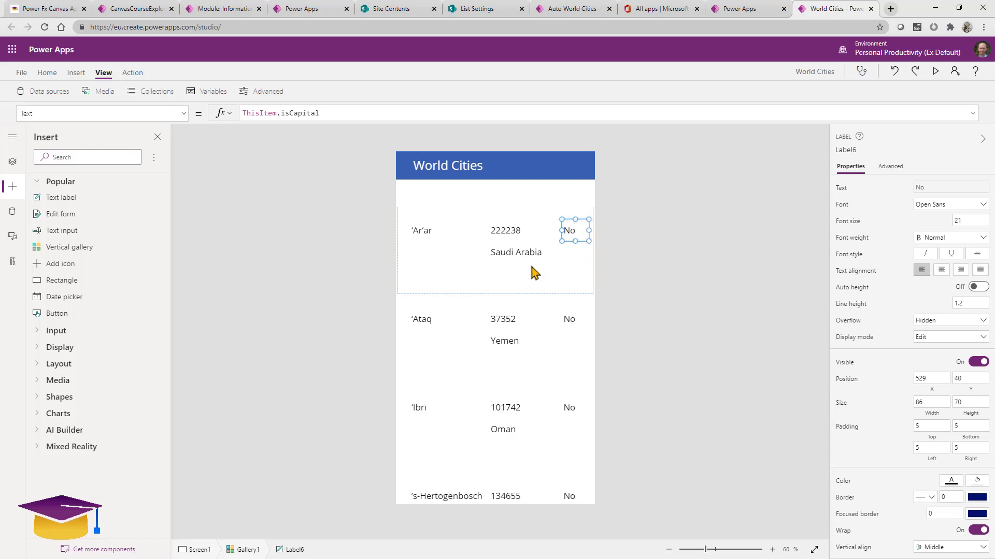
pyautogui.click(506, 261)
pyautogui.click(484, 289)
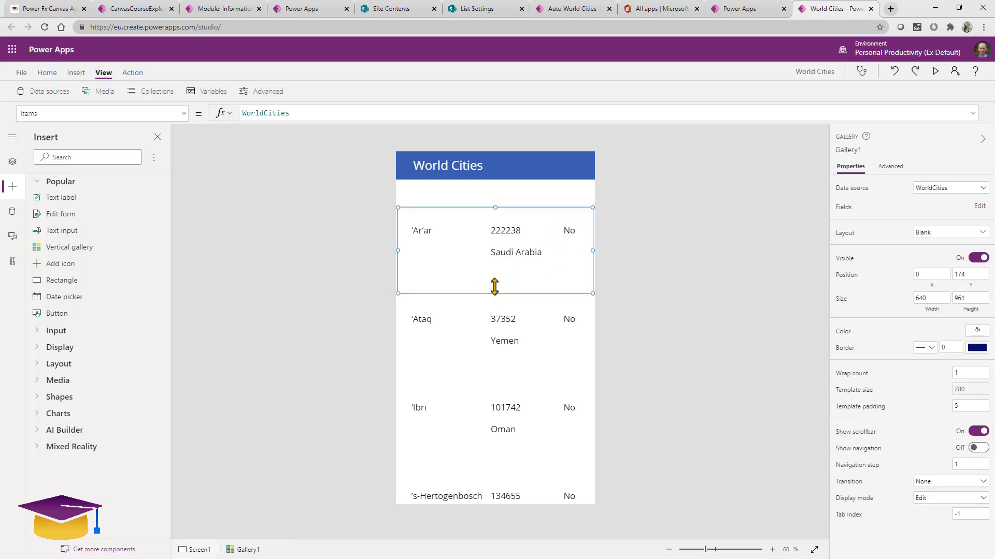
pyautogui.moveTo(495, 286); pyautogui.dragTo(495, 263)
# - Move the city label to about X 16, Y 0 and the population label to about X 280, Y 0 in the template
pyautogui.click(424, 229)
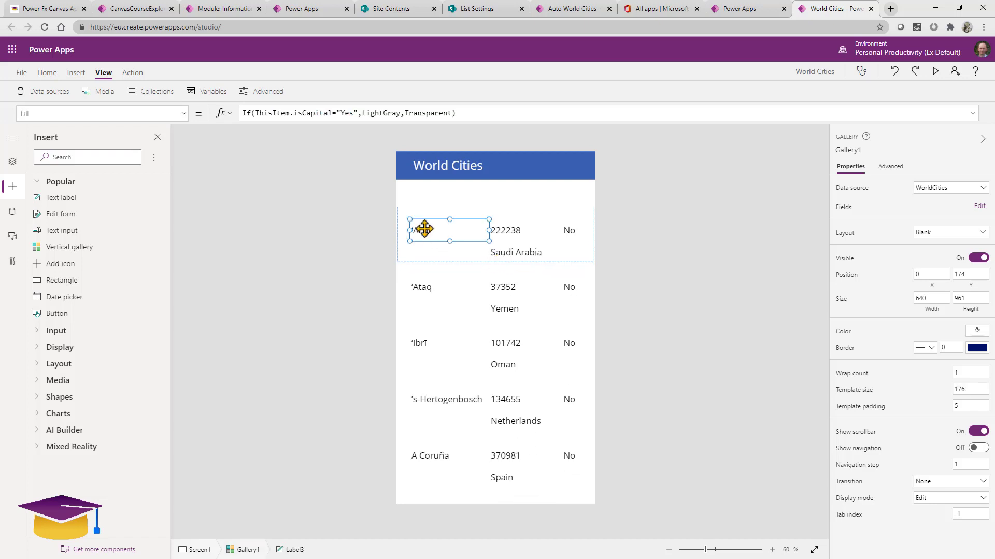
pyautogui.moveTo(424, 229); pyautogui.dragTo(417, 215)
pyautogui.click(417, 215)
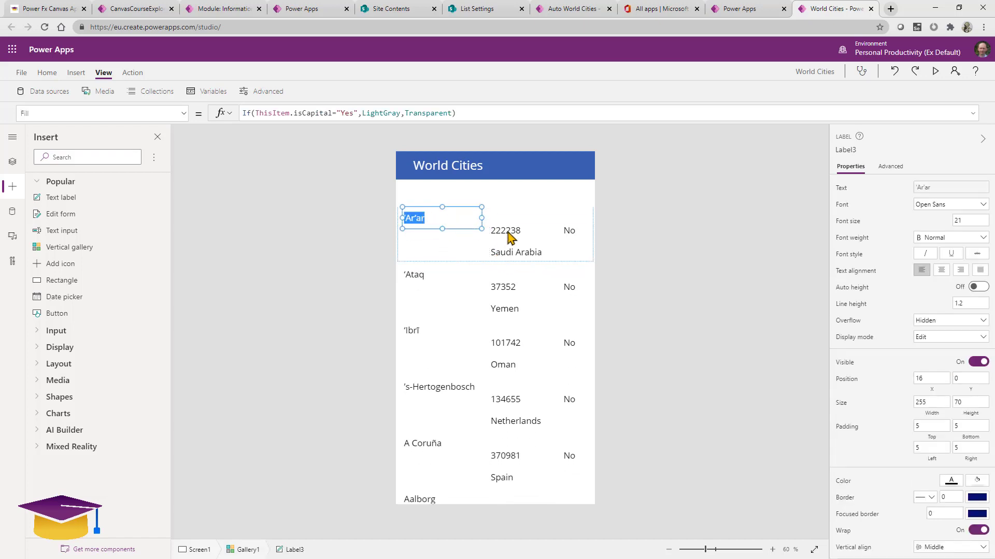
pyautogui.moveTo(510, 237); pyautogui.dragTo(506, 215)
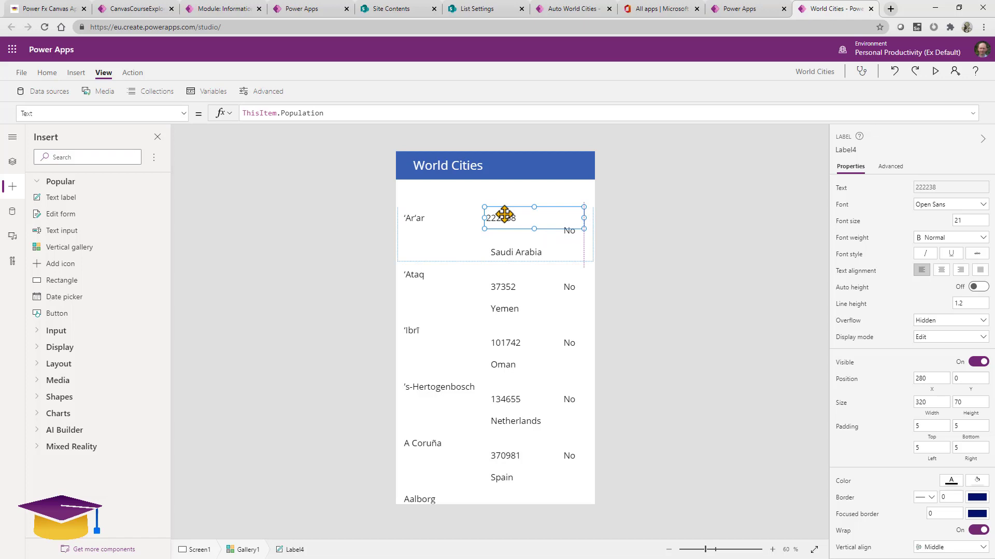
# - Move the country label up directly beneath the population label and shrink the gallery's template size to about 97
pyautogui.click(506, 251)
pyautogui.moveTo(506, 252)
pyautogui.mouseDown()
pyautogui.moveTo(496, 228)
pyautogui.moveTo(495, 254)
pyautogui.moveTo(496, 236)
pyautogui.mouseUp()
pyautogui.click(466, 262)
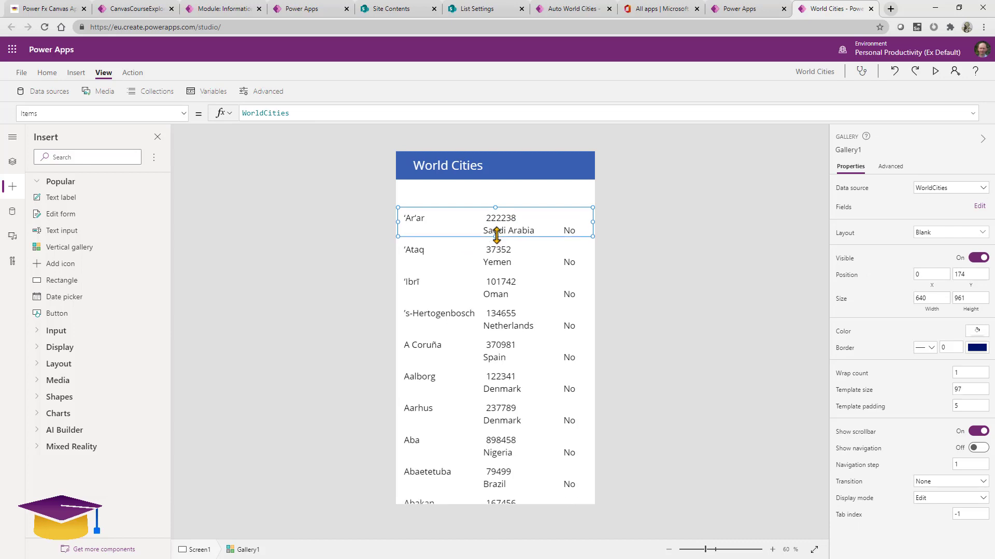
pyautogui.click(462, 264)
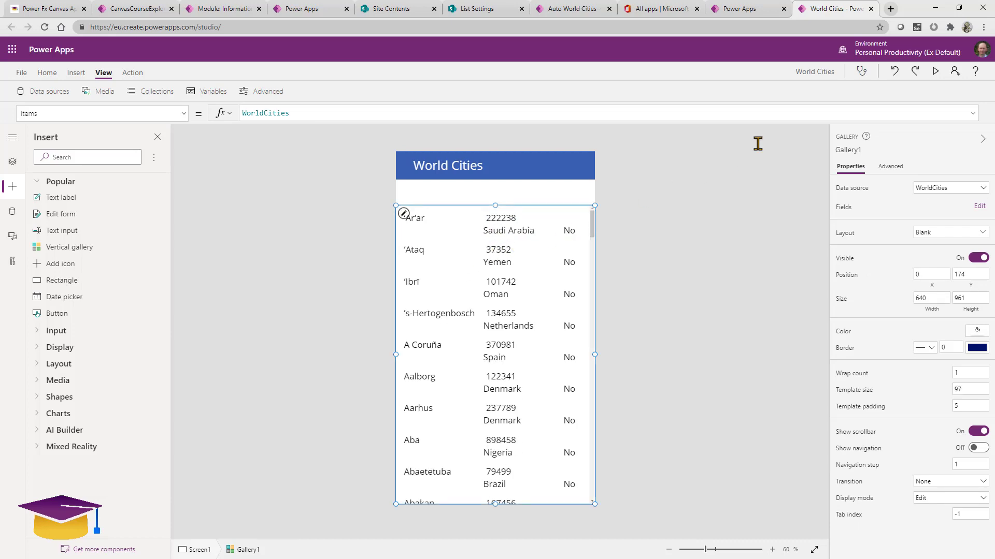
# - Preview the app and look through the city gallery to check the fill on capital cities
pyautogui.click(935, 71)
pyautogui.scroll(-3, 437, 257)
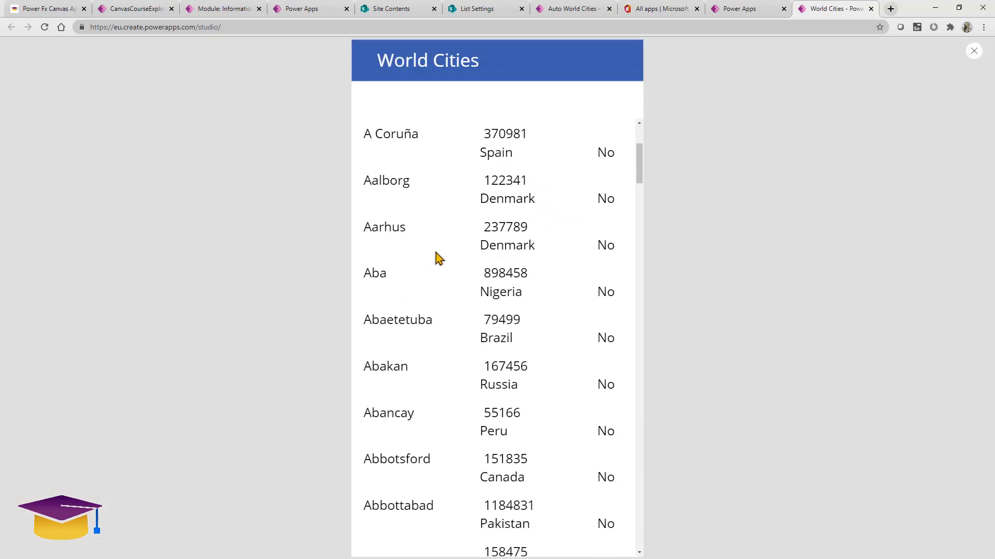
pyautogui.scroll(-10, 436, 257)
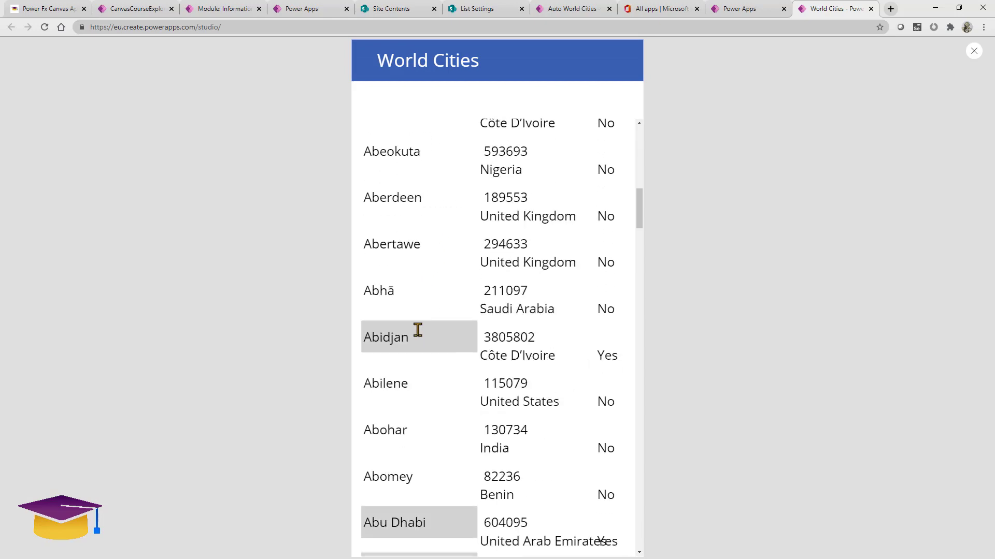
pyautogui.scroll(-4, 418, 330)
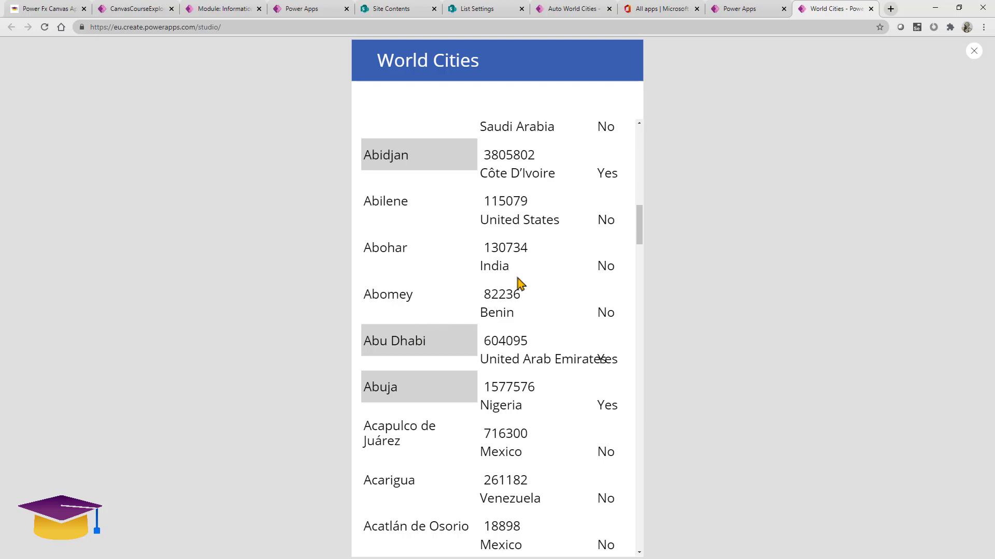
# - Leave the preview and delete the isCapital label from the gallery template
pyautogui.click(973, 52)
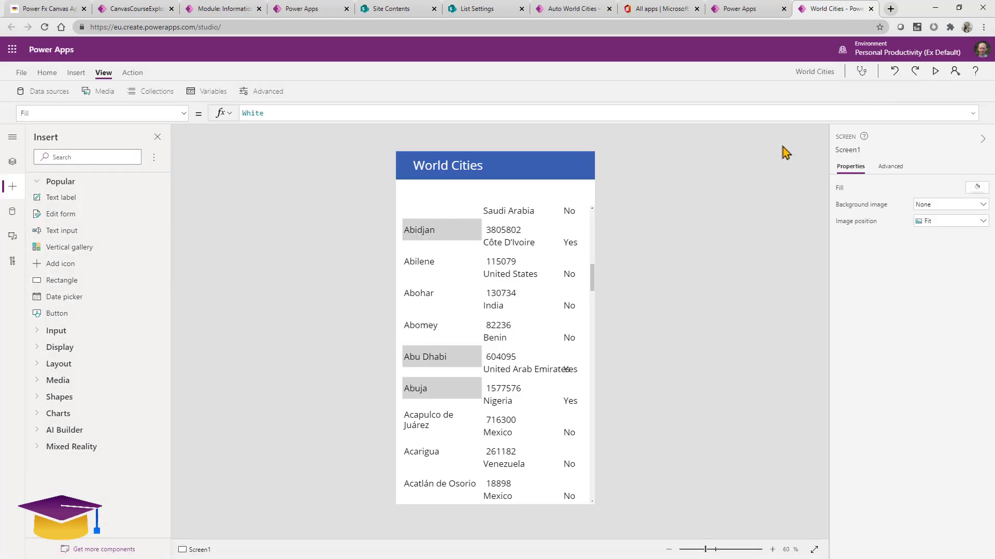
pyautogui.click(591, 246)
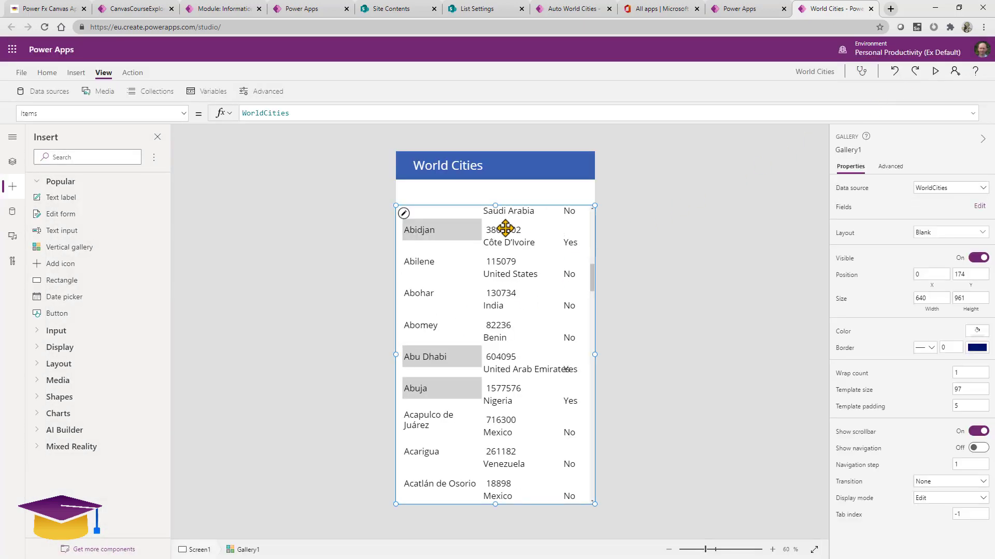
pyautogui.click(404, 213)
pyautogui.click(569, 233)
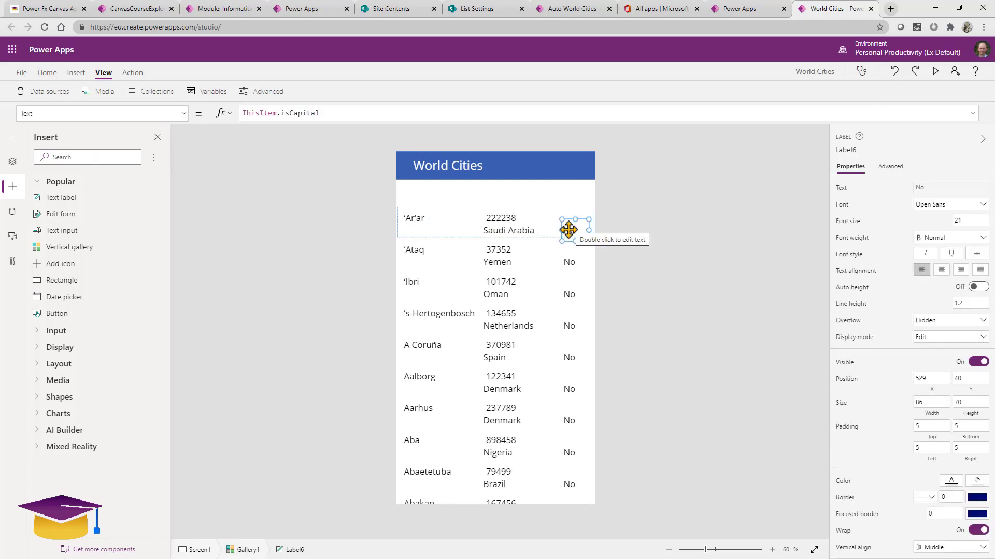
pyautogui.press('Delete')
# - Line up the population label at about X 170 and the country label at about X 324, Y 0, and shrink the gallery's template size to 72
pyautogui.click(573, 234)
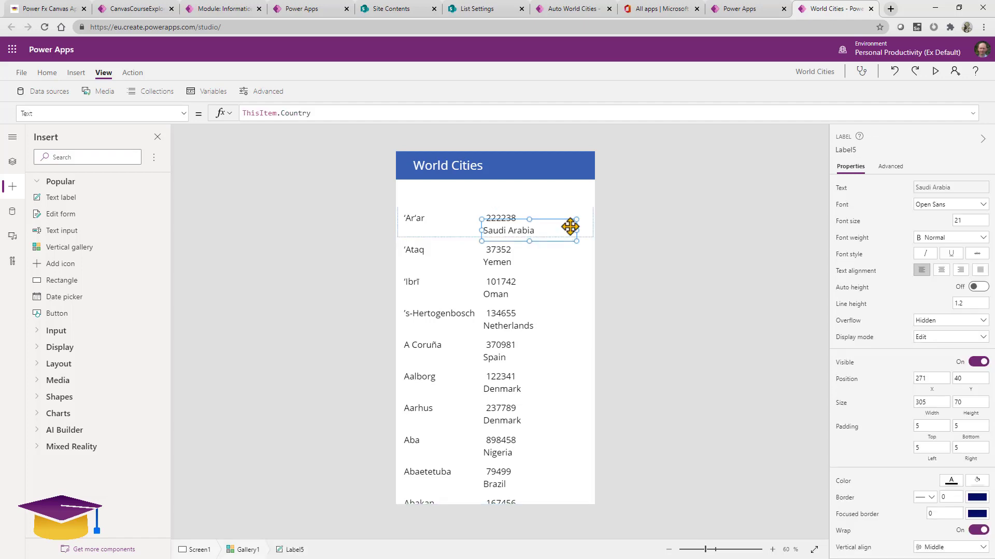
pyautogui.click(517, 215)
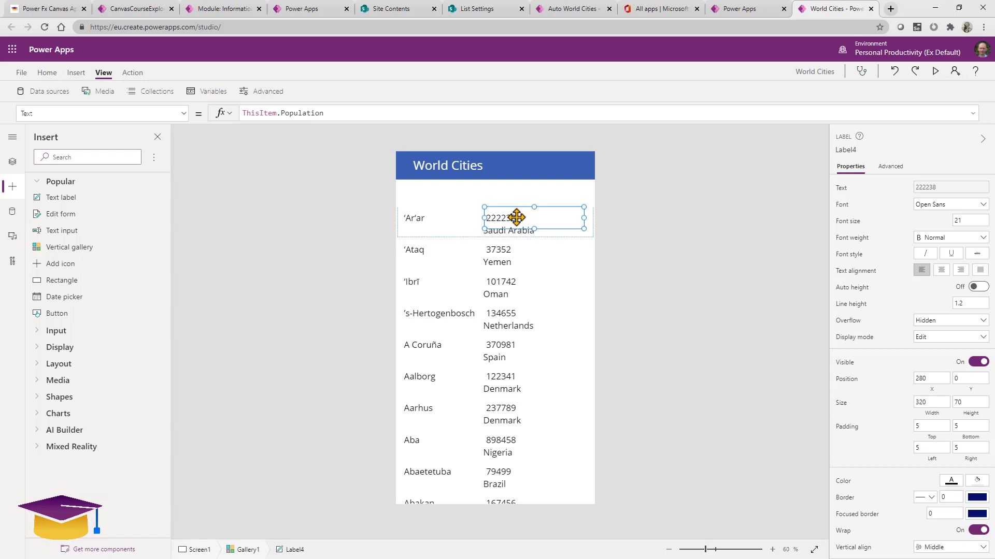
pyautogui.moveTo(517, 215); pyautogui.dragTo(481, 219)
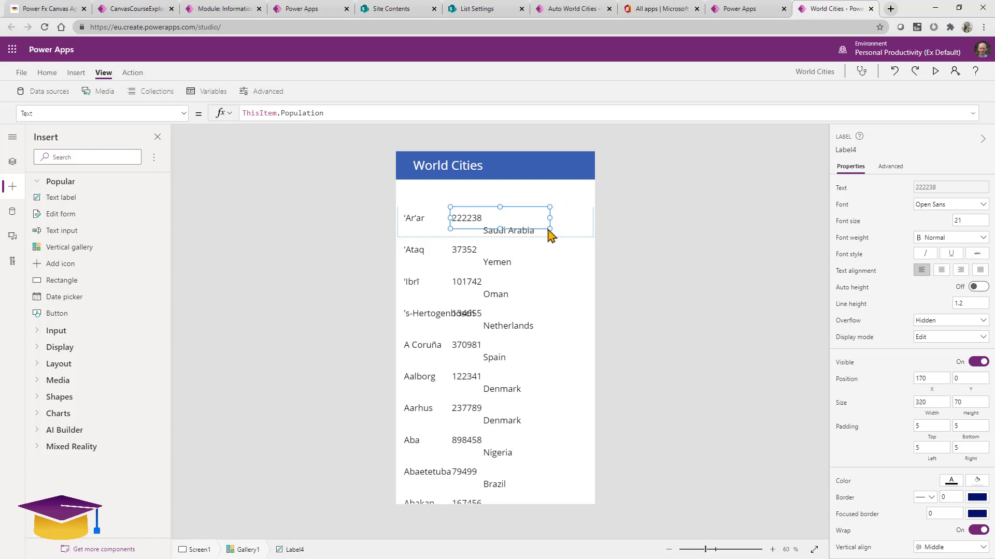
pyautogui.moveTo(546, 231); pyautogui.dragTo(496, 230)
pyautogui.click(494, 236)
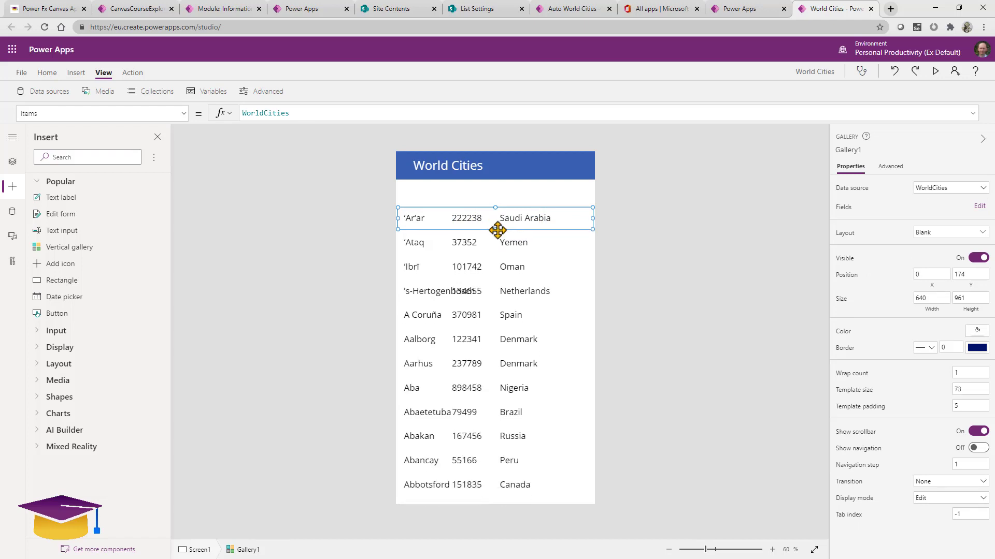
pyautogui.click(435, 288)
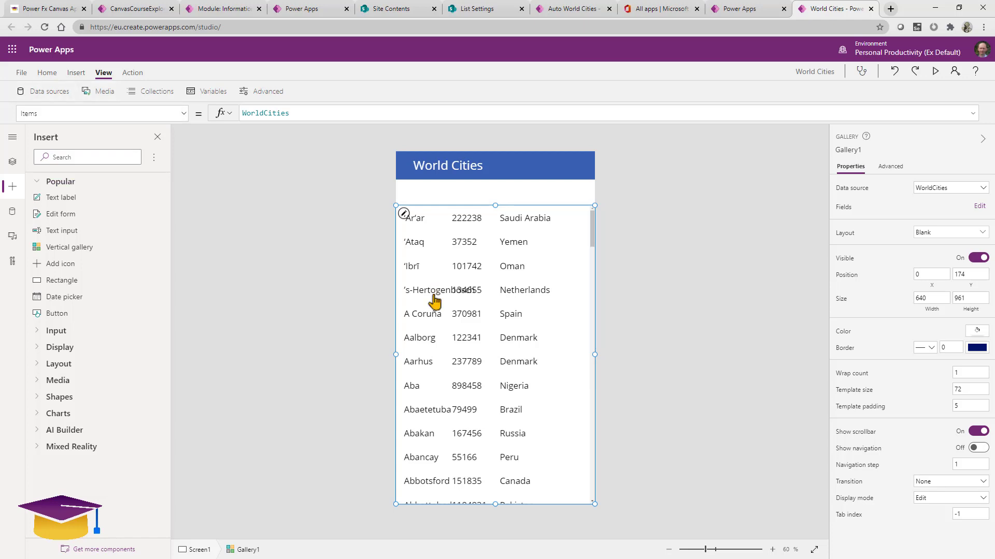
# - Insert a text input between the header and the gallery and stretch it to the full 640 width at about Y 91
pyautogui.click(65, 157)
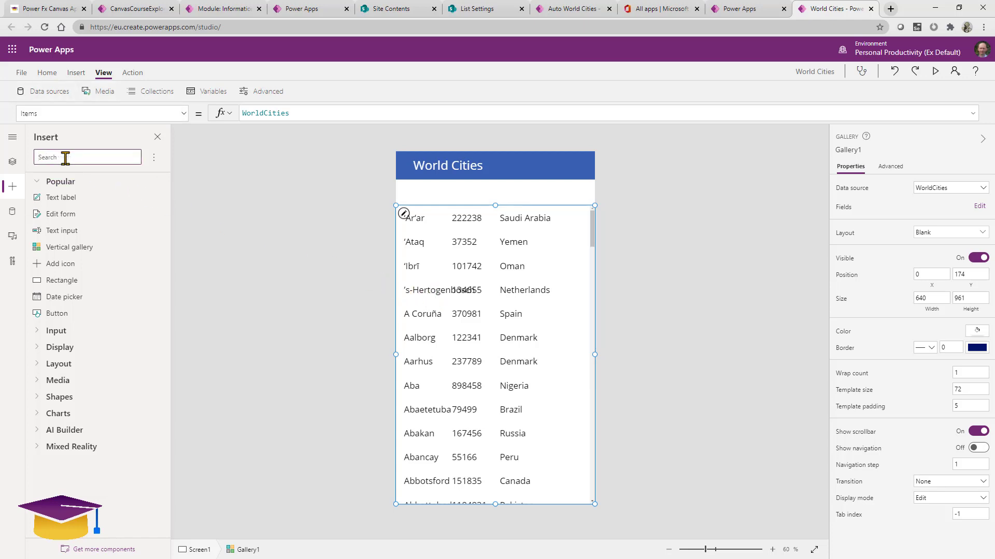
pyautogui.write('inpu')
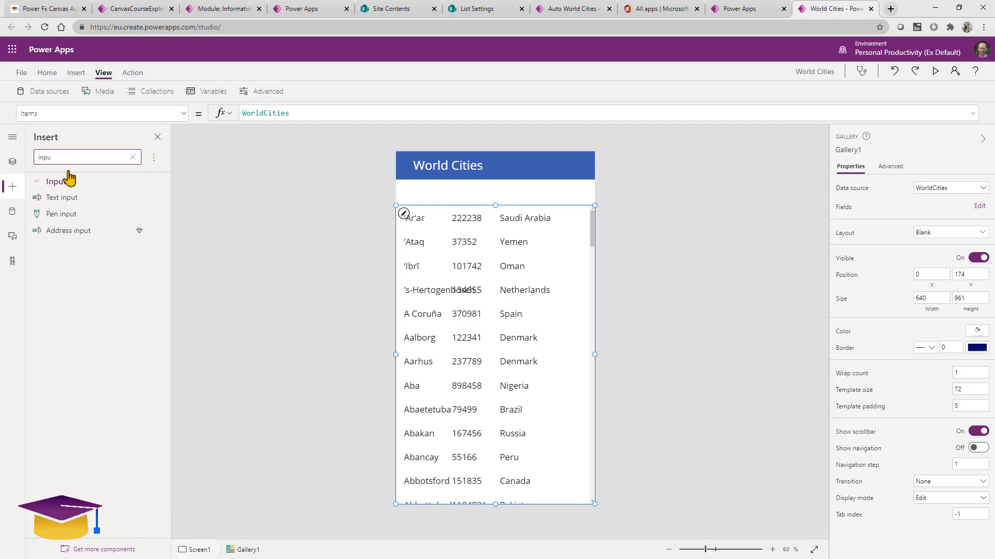
pyautogui.moveTo(75, 200); pyautogui.dragTo(436, 194)
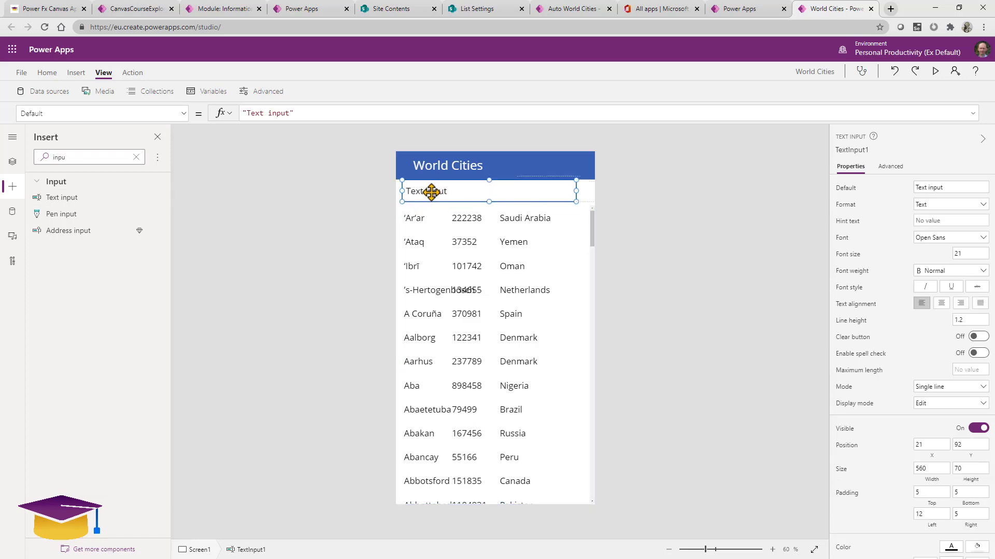
pyautogui.moveTo(570, 190); pyautogui.dragTo(596, 191)
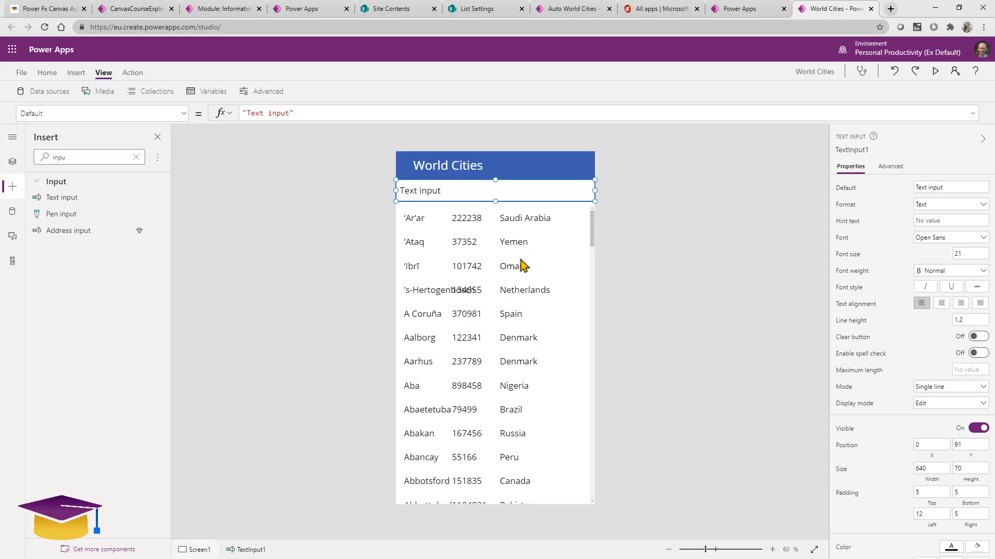
# - Clear the text input's default value and set its hint text to "Search Cities", indented with leading spaces
pyautogui.click(916, 187)
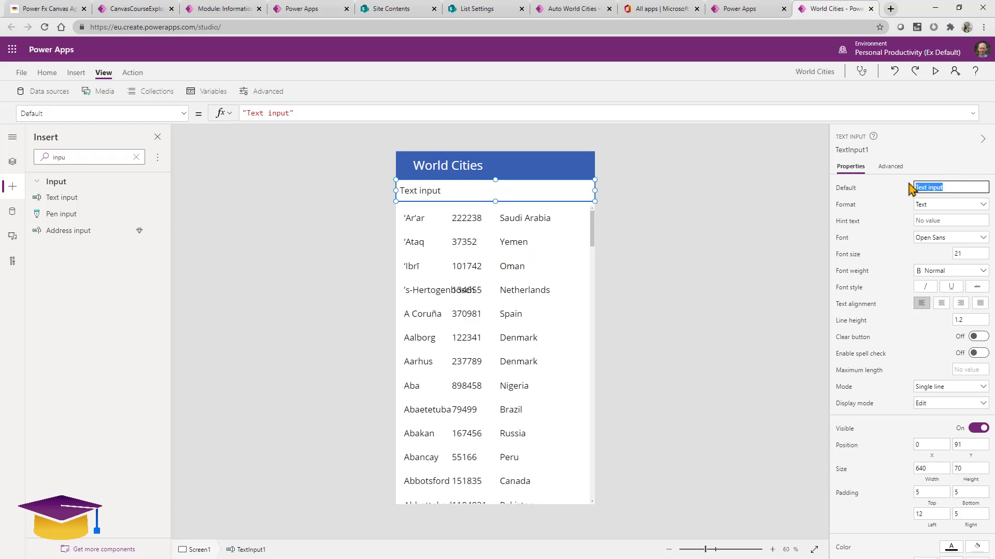
pyautogui.press('BackSpace')
pyautogui.click(925, 220)
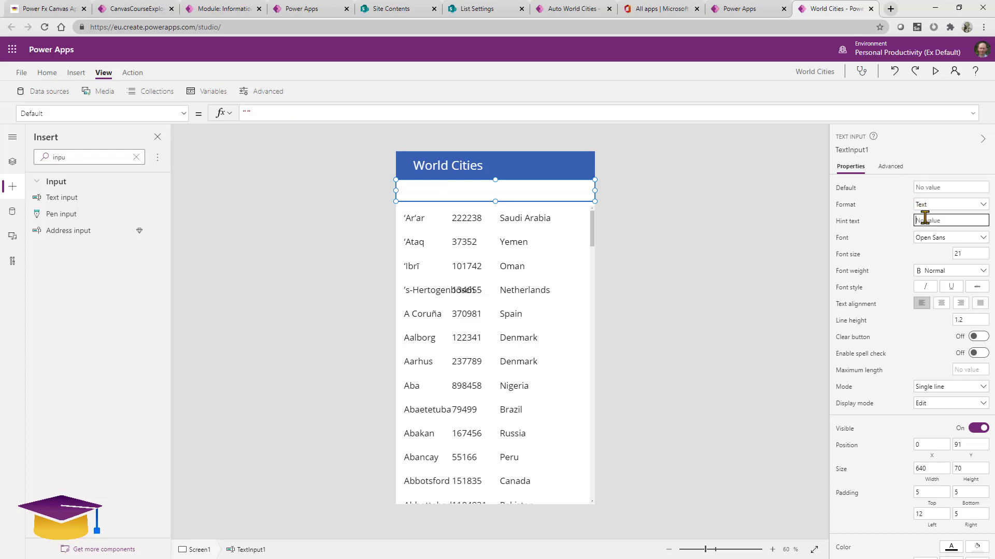
pyautogui.write('Search Cities')
pyautogui.click(878, 241)
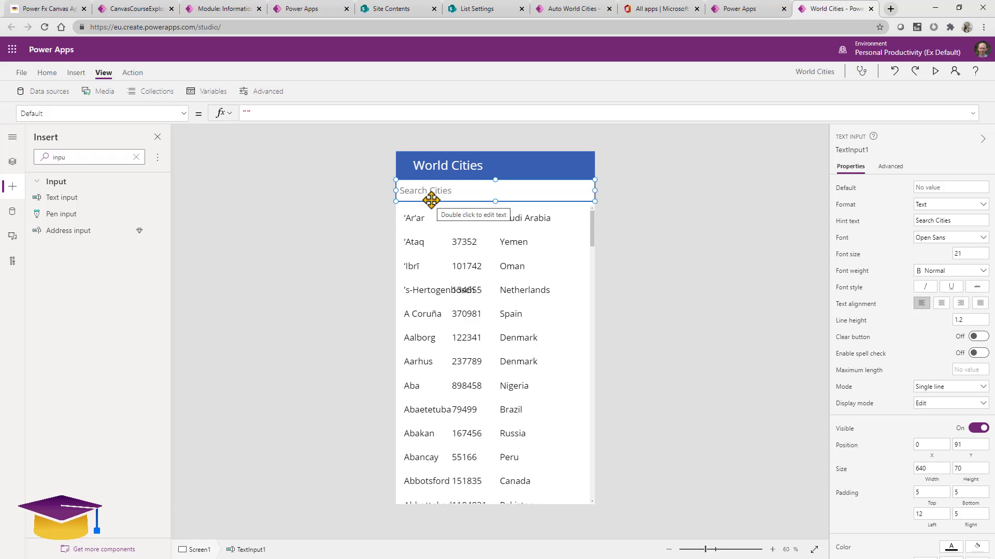
pyautogui.click(916, 221)
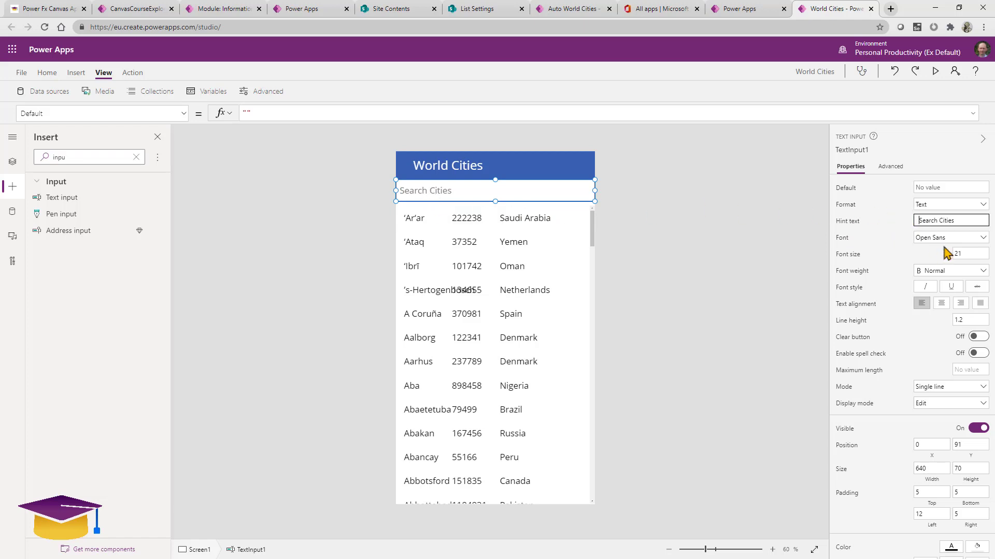
pyautogui.click(642, 250)
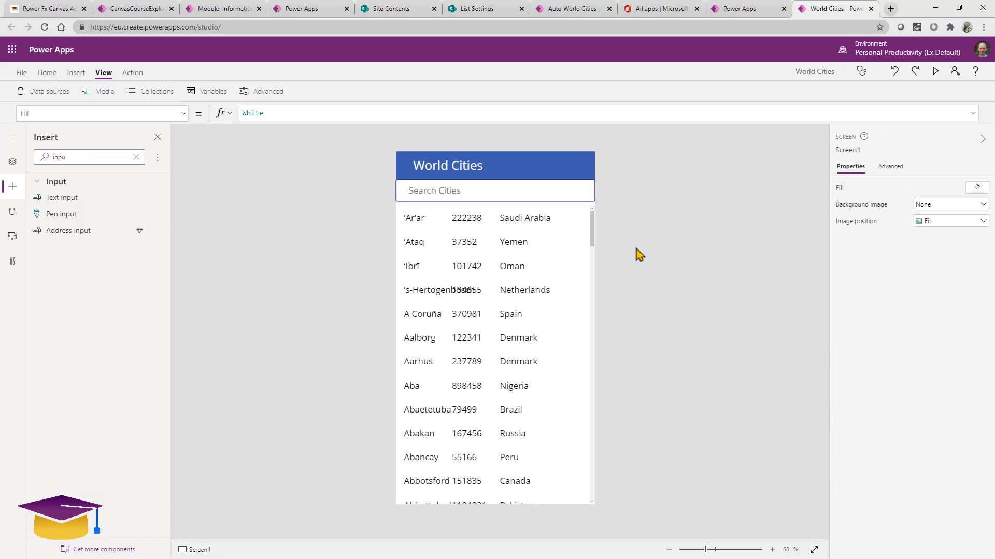
pyautogui.click(433, 191)
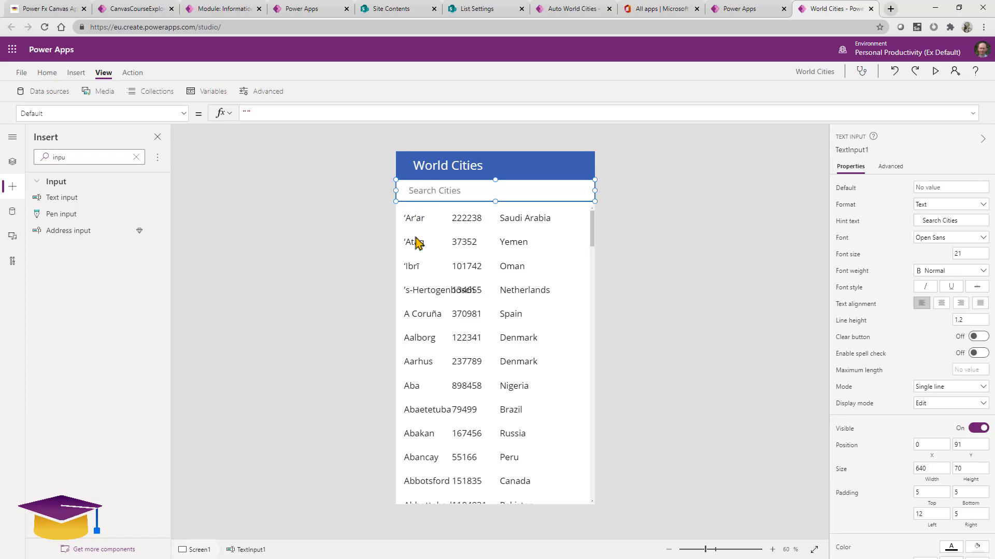
# - Reduce the height of the city label in the gallery template to about 31
pyautogui.click(433, 289)
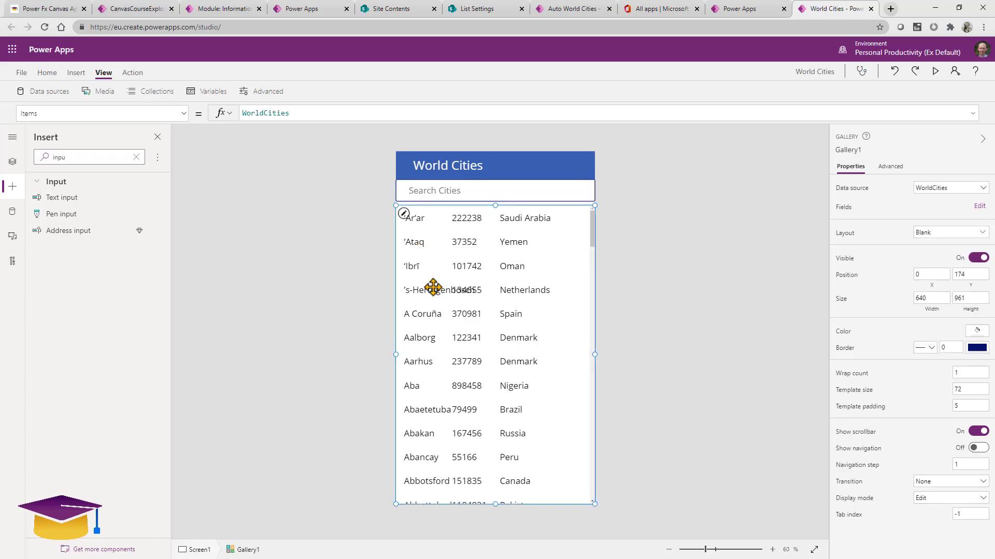
pyautogui.click(463, 223)
pyautogui.moveTo(482, 217)
pyautogui.mouseDown()
pyautogui.moveTo(550, 216)
pyautogui.moveTo(487, 217)
pyautogui.moveTo(496, 222)
pyautogui.mouseUp()
pyautogui.click(421, 219)
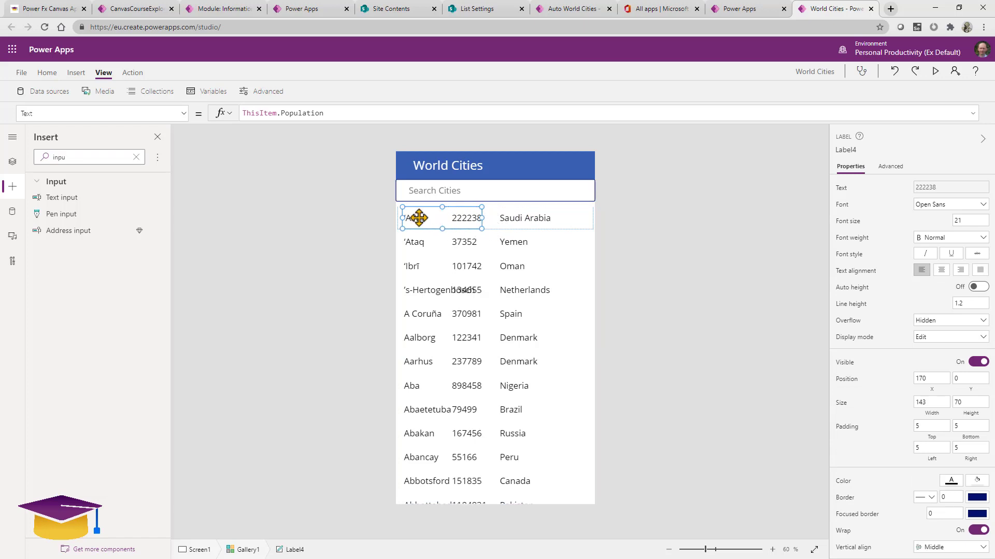
pyautogui.moveTo(442, 229); pyautogui.dragTo(442, 216)
# - Place the population label beneath the city label at about X 72, Y 31, sized about 239 by 39
pyautogui.click(464, 221)
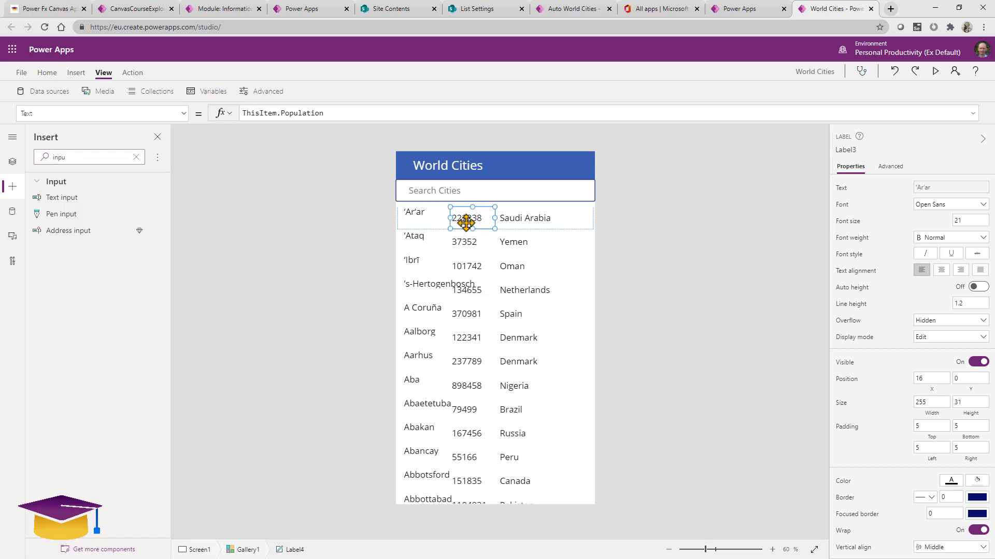
pyautogui.moveTo(473, 208); pyautogui.dragTo(494, 228)
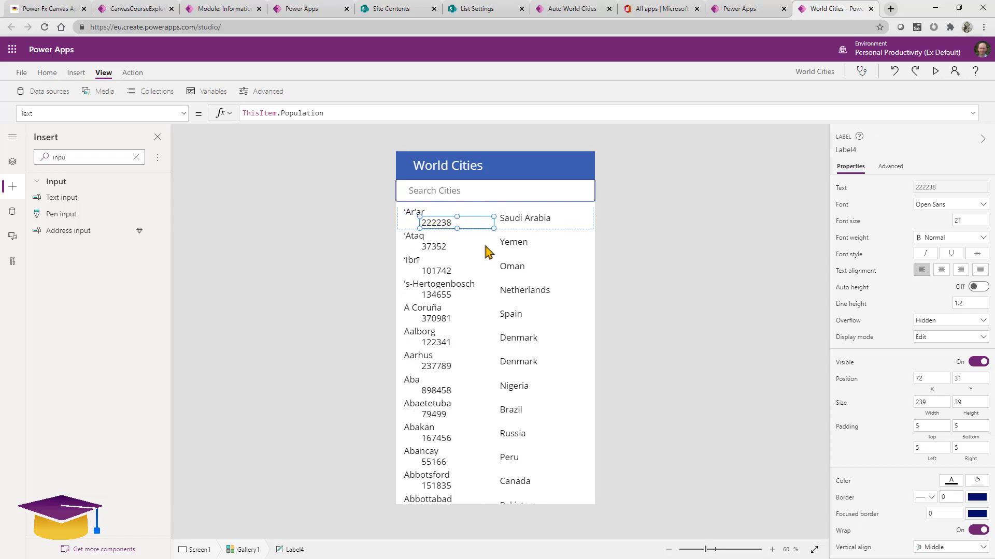
pyautogui.click(456, 298)
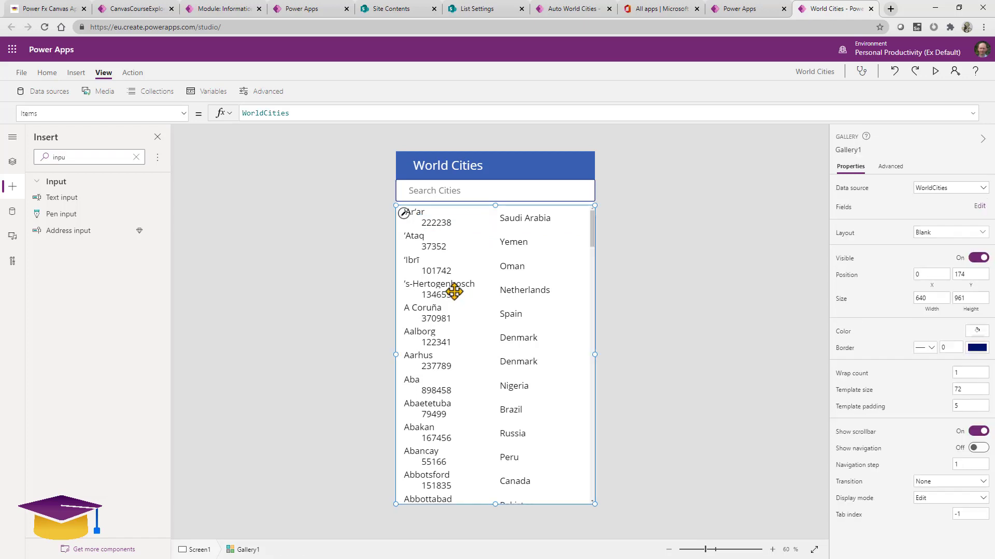
pyautogui.click(458, 228)
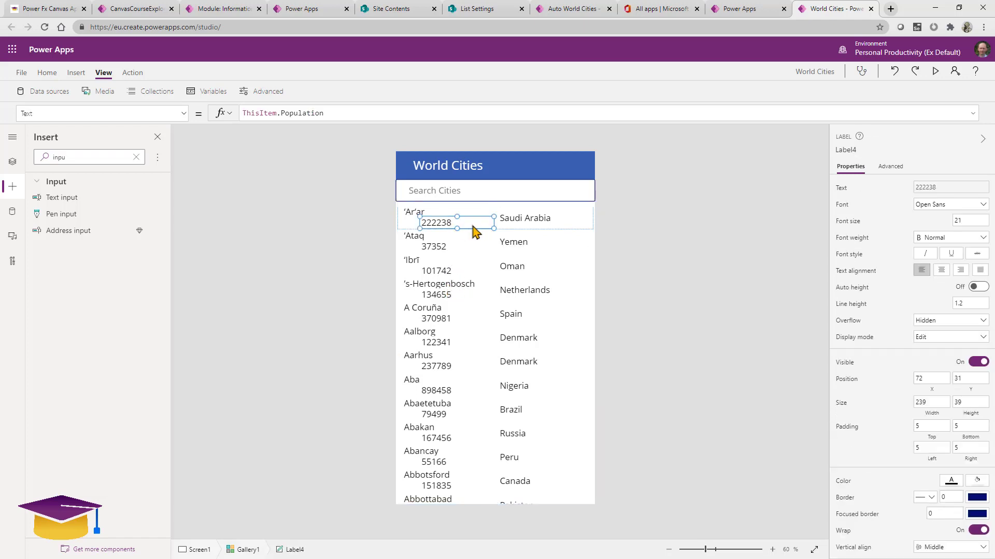
pyautogui.click(567, 224)
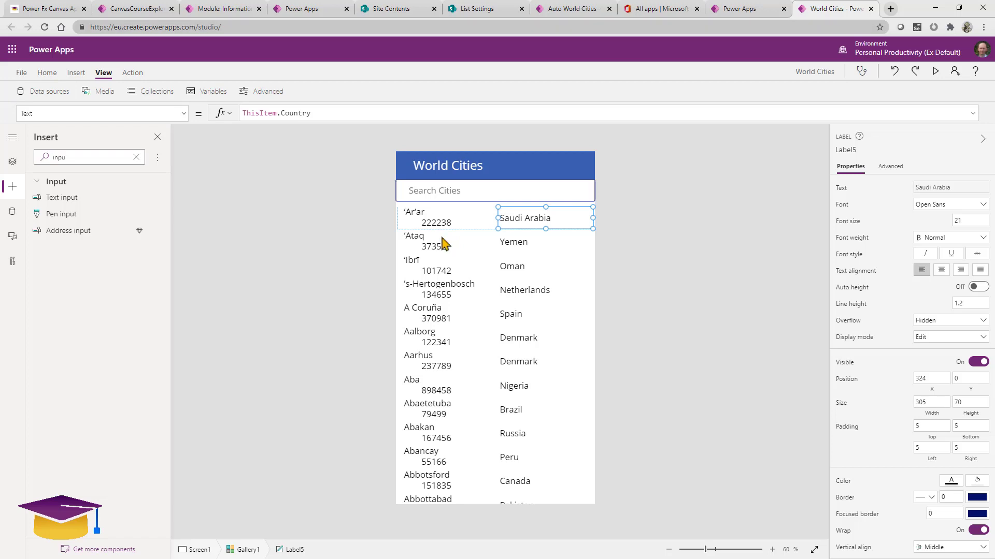
# - Close the Power Apps Create page and examine the browse gallery and its Separator1 in the Auto World Cities app
pyautogui.click(743, 11)
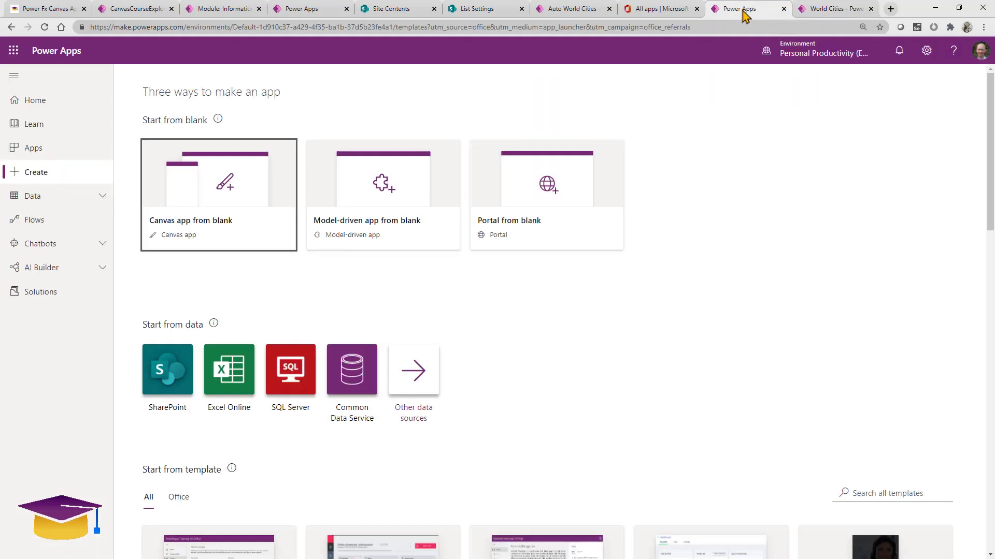
pyautogui.click(783, 8)
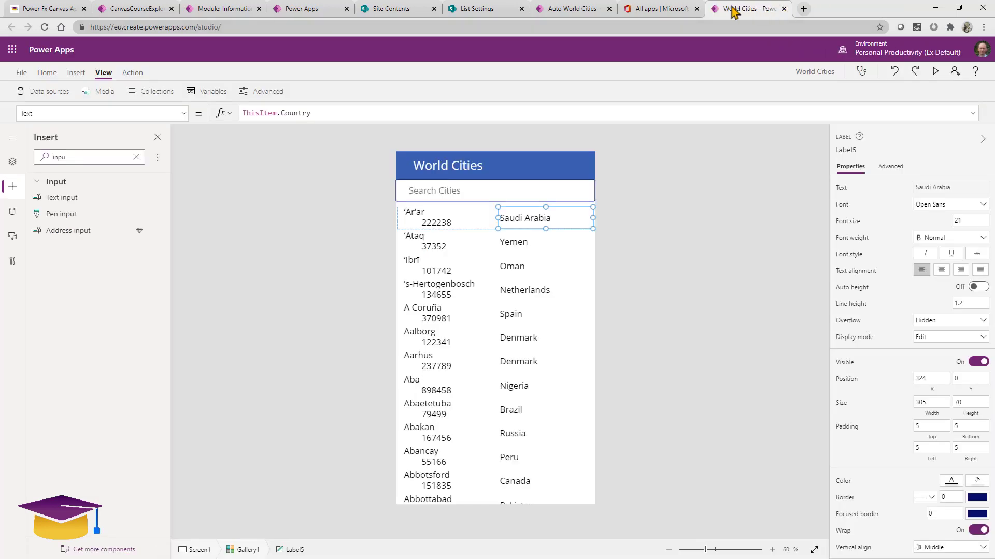
pyautogui.click(623, 11)
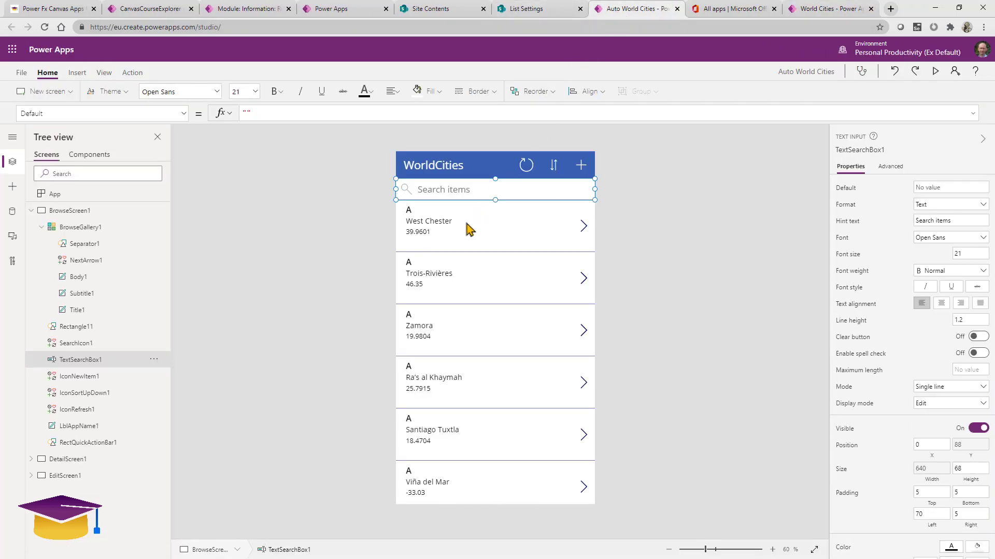
pyautogui.click(449, 254)
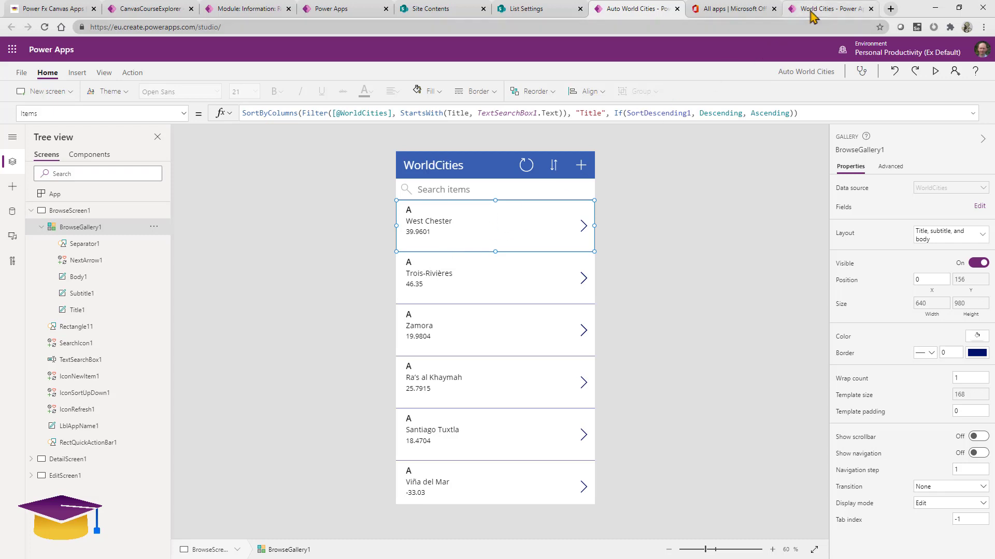
pyautogui.click(110, 244)
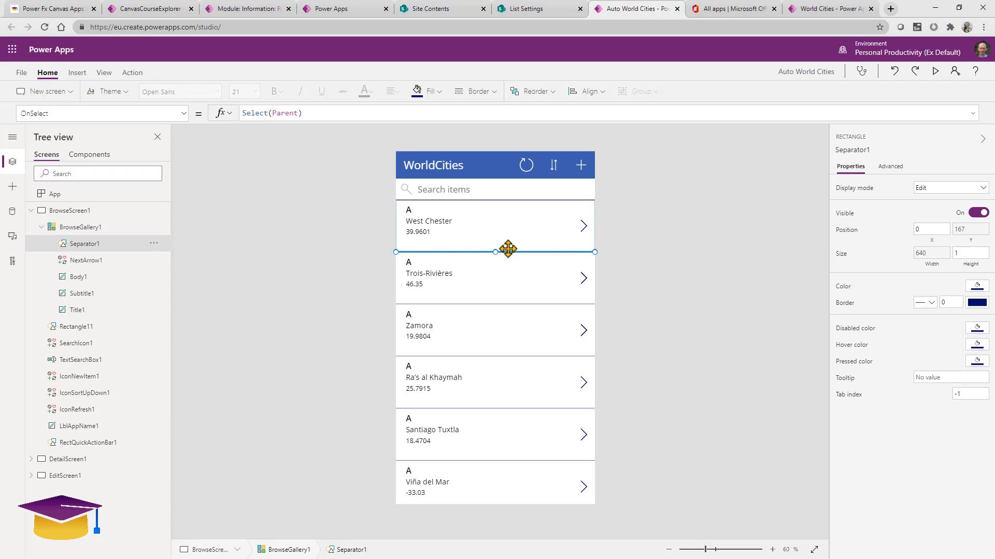
# - Switch back to the World Cities app and select the gallery's template
pyautogui.click(802, 15)
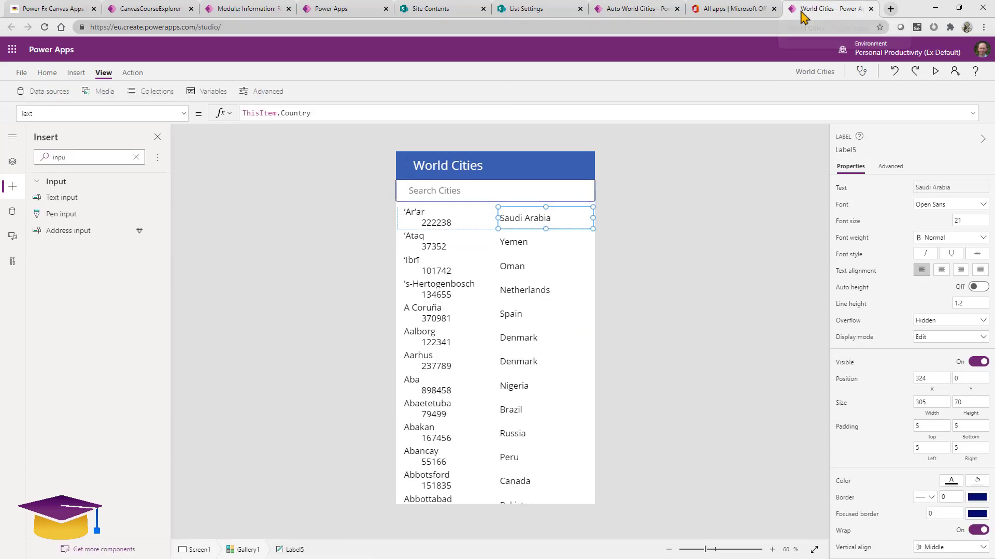
pyautogui.click(402, 226)
pyautogui.click(128, 158)
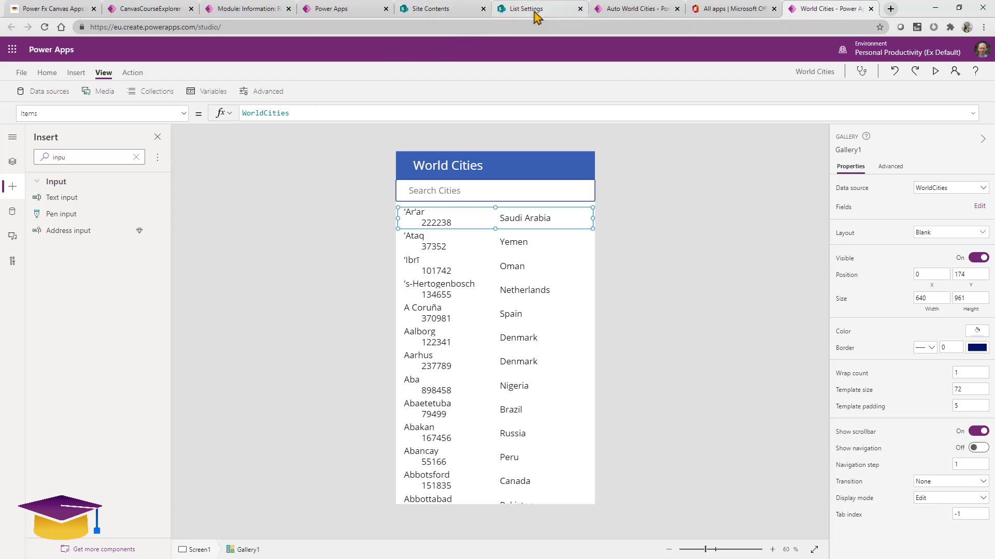
# - Switch to the Auto World Cities app and view the Height property of Separator1
pyautogui.click(617, 16)
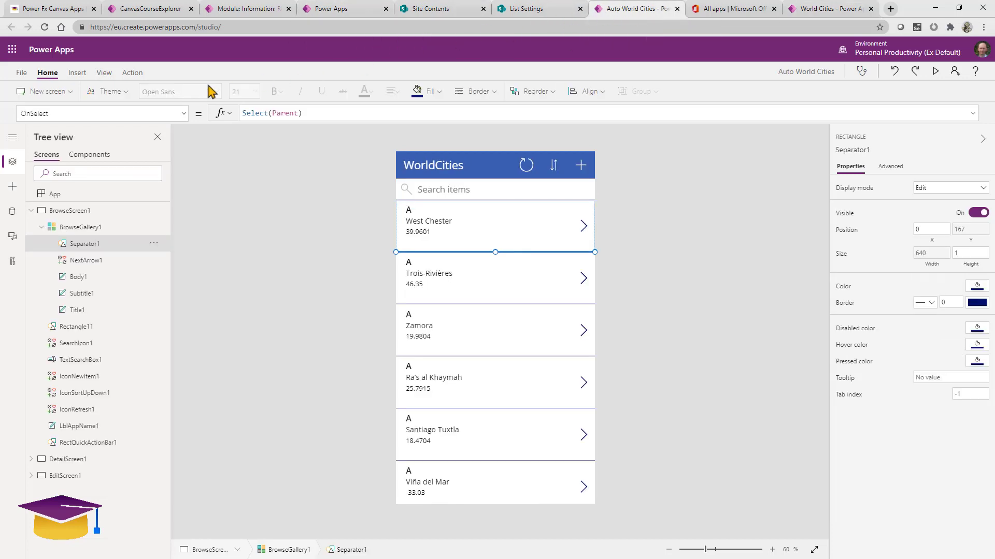
pyautogui.click(85, 110)
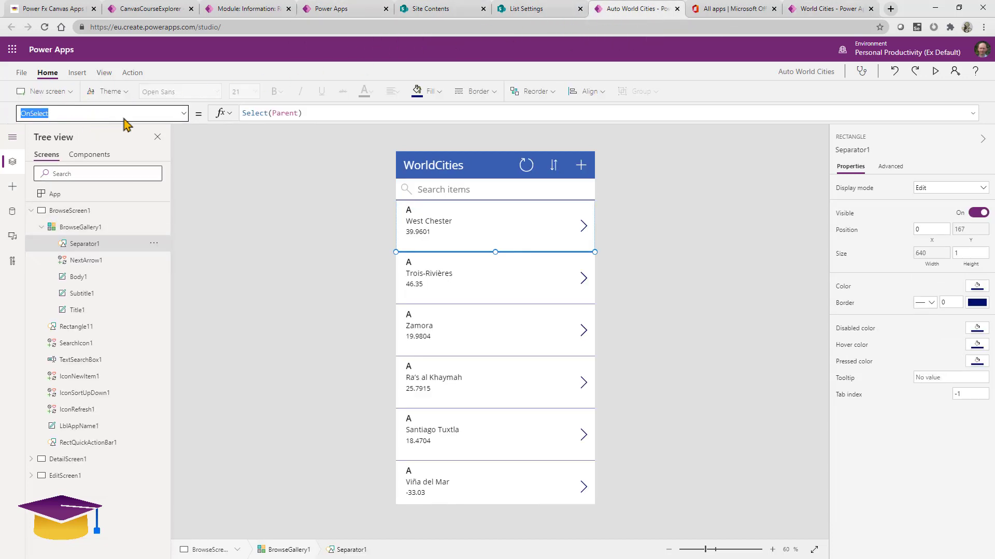
pyautogui.write('Height')
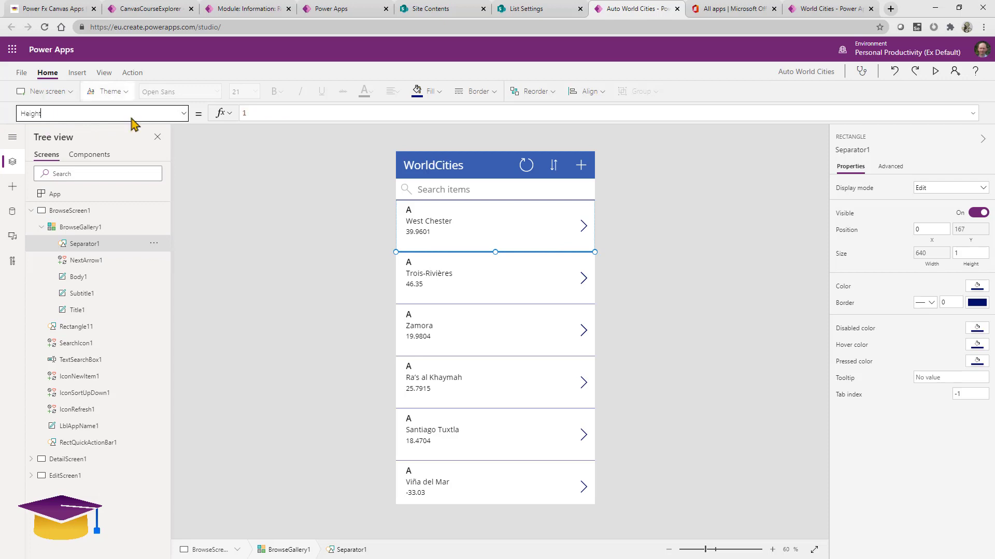
# - Try Separator1's Height in the Auto World Cities app at 10, at 0, and at 10 again
pyautogui.click(258, 113)
pyautogui.write('0')
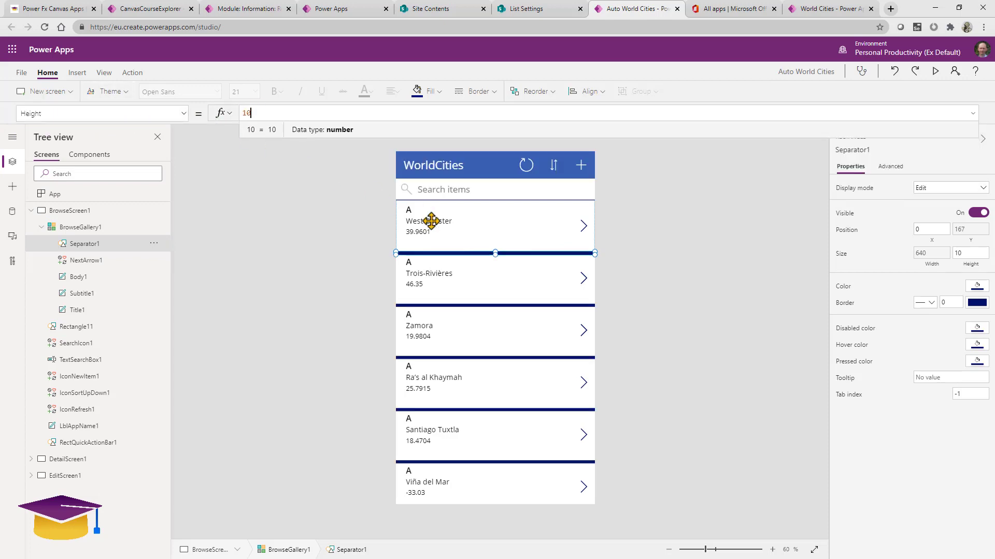
pyautogui.moveTo(495, 253); pyautogui.dragTo(498, 242)
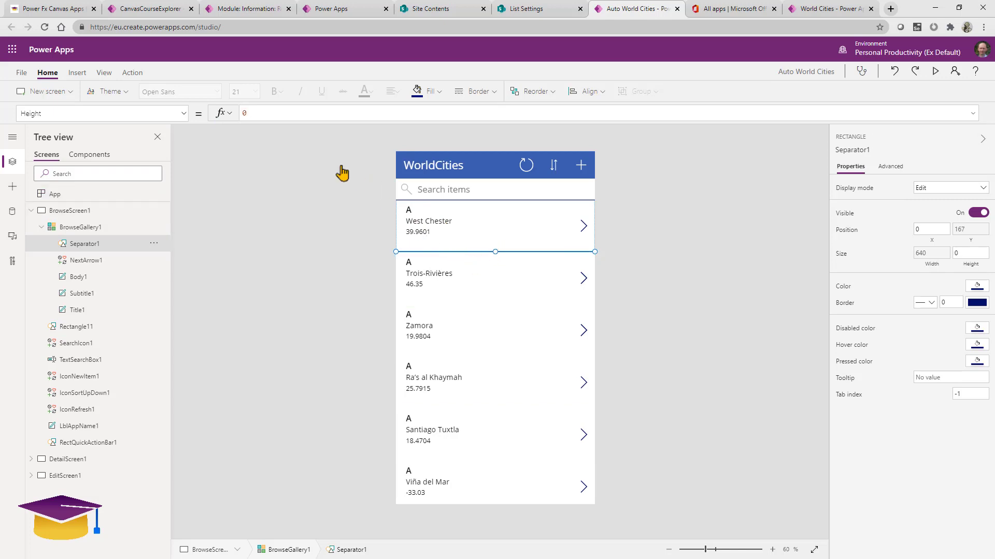
pyautogui.moveTo(267, 114); pyautogui.dragTo(210, 120)
pyautogui.write('10')
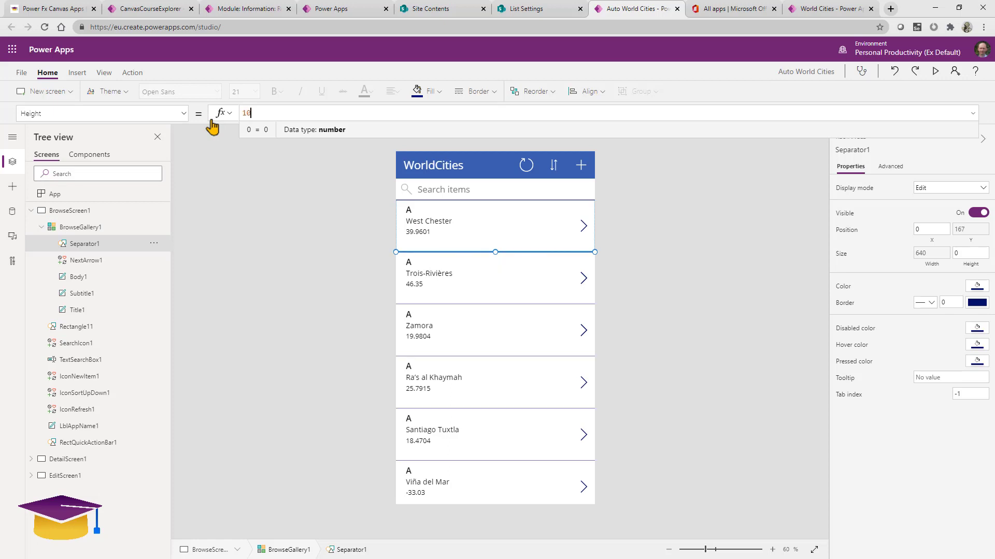
# - Set Separator1's Y property to 30 and enlarge the separator to a height of about 60
pyautogui.click(52, 112)
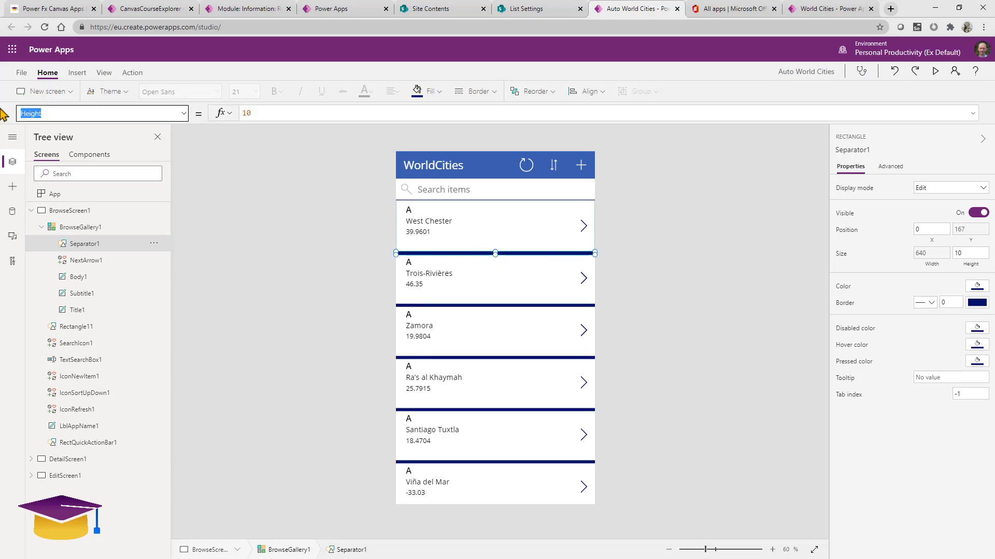
pyautogui.write('y')
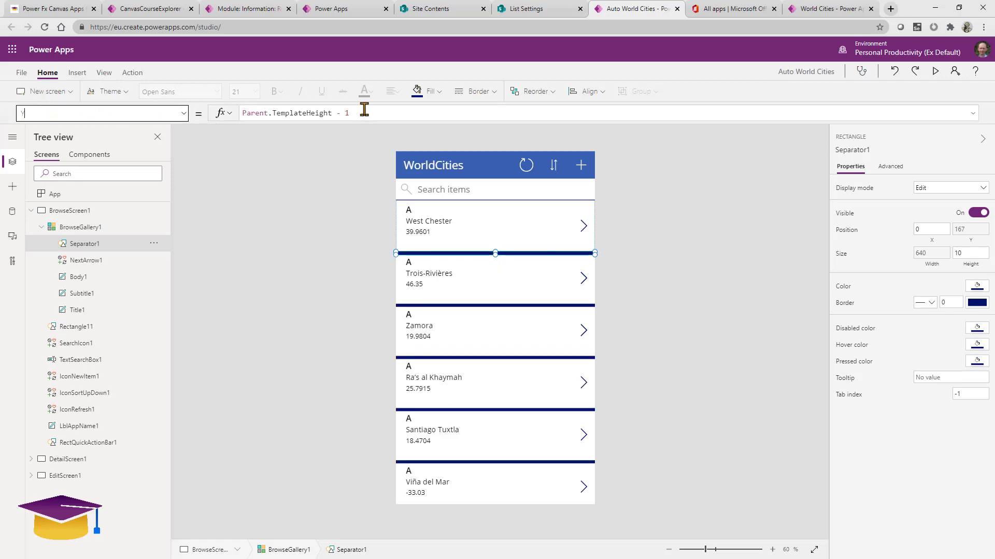
pyautogui.press('Return')
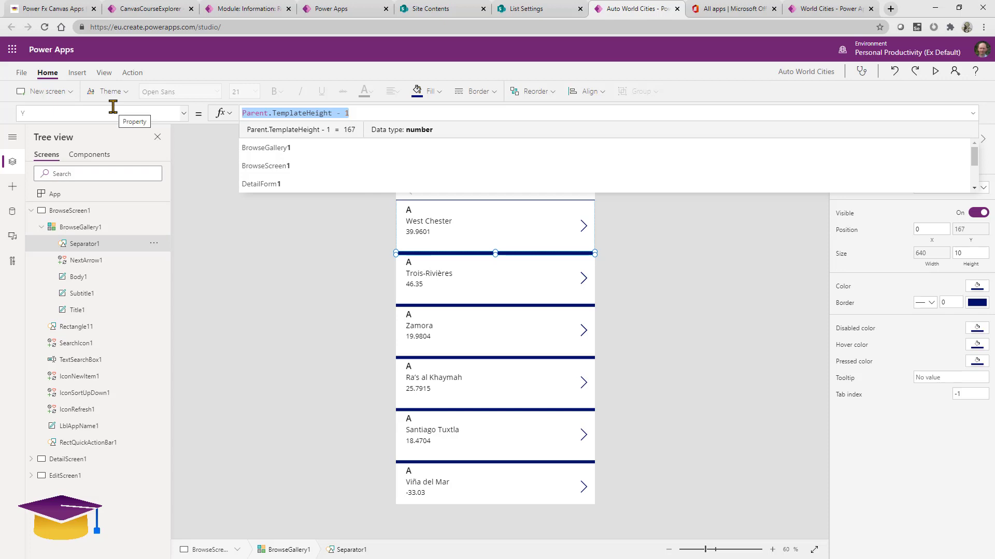
pyautogui.write('30')
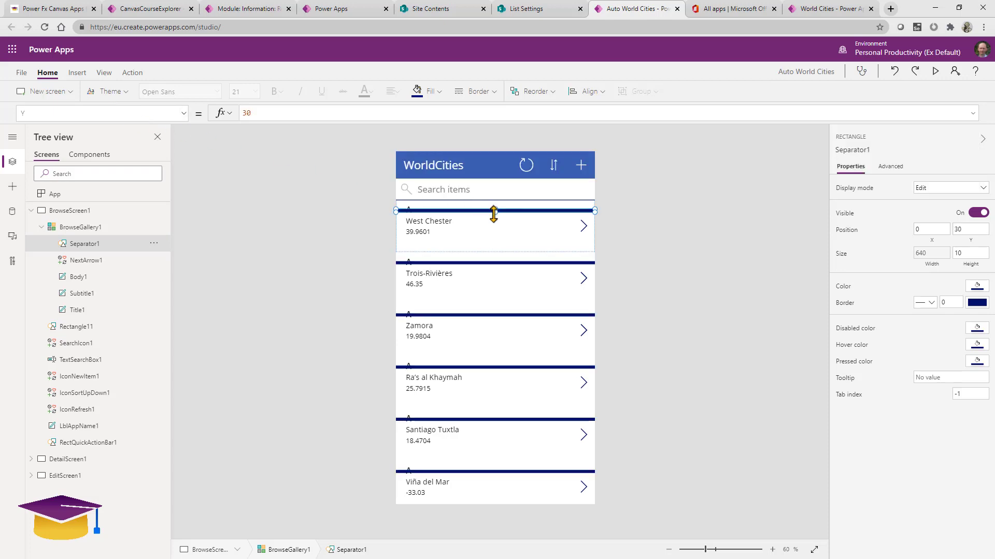
pyautogui.moveTo(493, 211)
pyautogui.mouseDown()
pyautogui.moveTo(497, 235)
pyautogui.moveTo(483, 228)
pyautogui.mouseUp()
pyautogui.moveTo(75, 118); pyautogui.dragTo(4, 116)
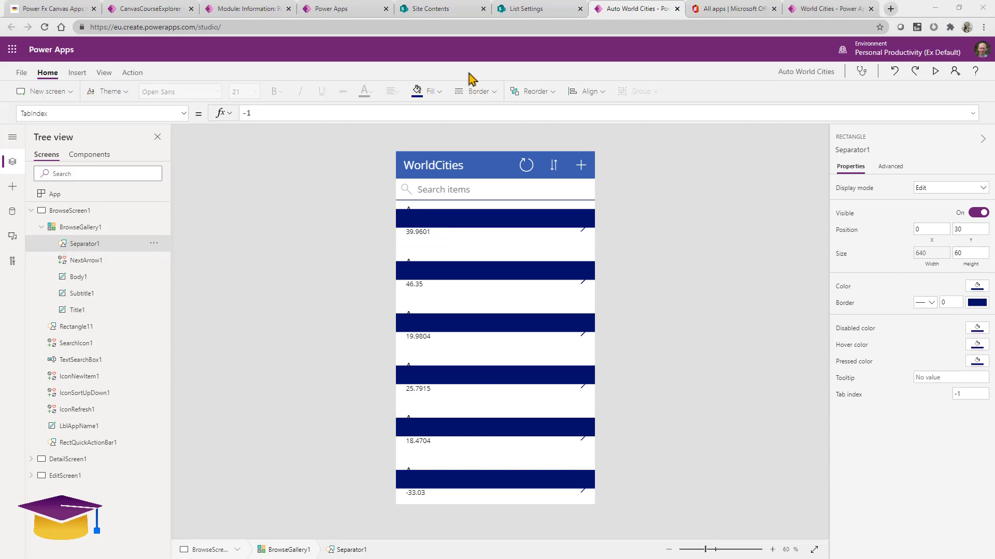
# - Switch to the World Cities app and insert a rectangle shape into the gallery's template
pyautogui.click(804, 11)
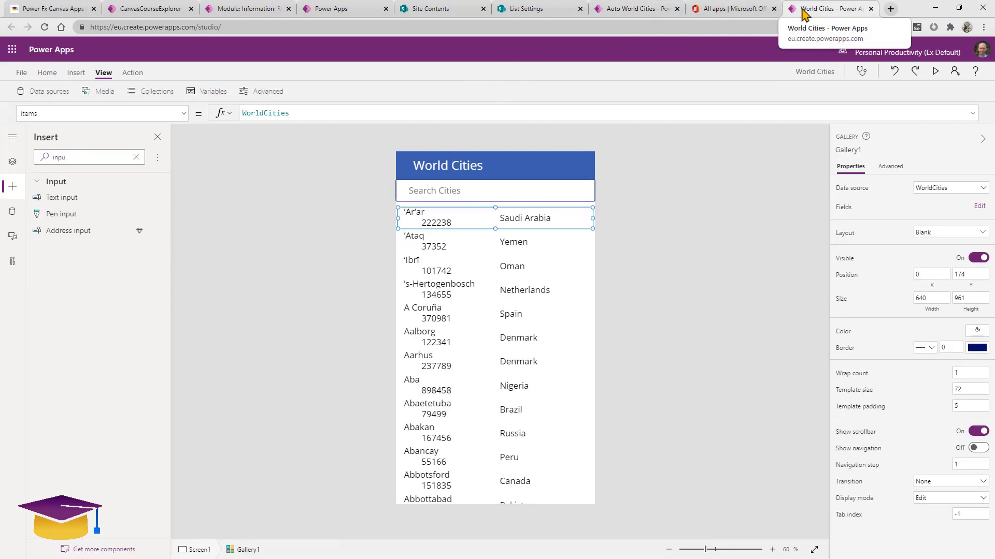
pyautogui.doubleClick(93, 158)
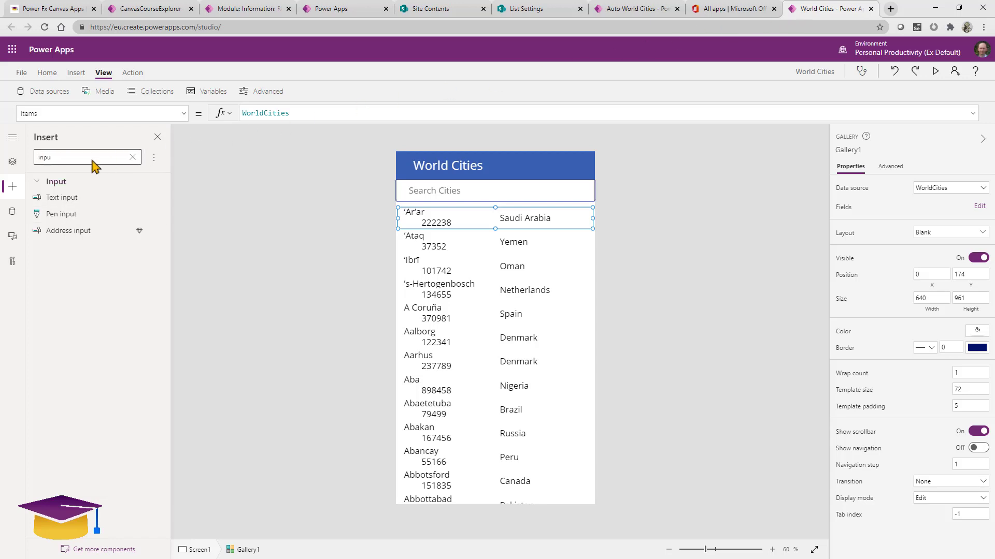
pyautogui.write('sho')
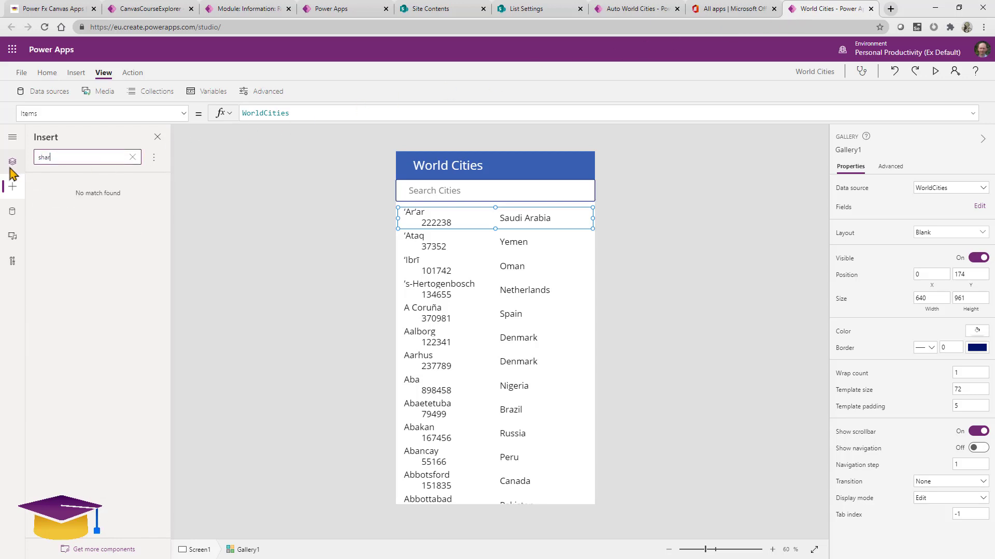
pyautogui.press('BackSpace')
pyautogui.press('BackSpace')
pyautogui.press('BackSpace')
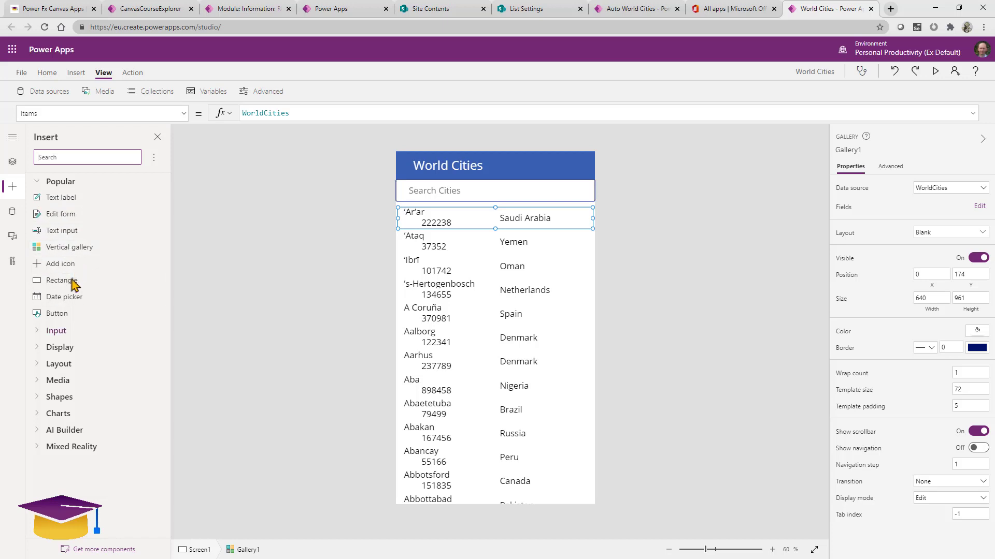
pyautogui.click(43, 399)
pyautogui.scroll(-1, 111, 390)
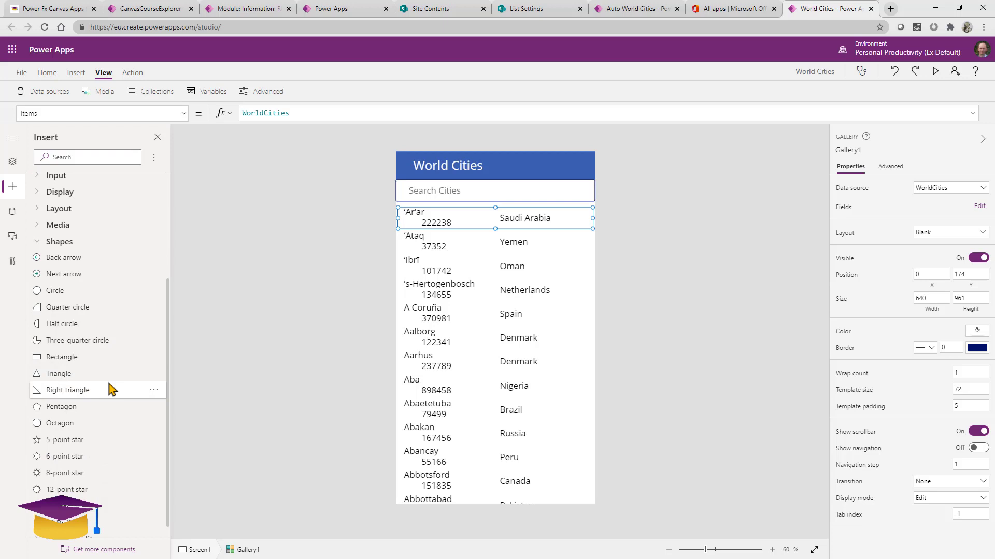
pyautogui.scroll(-1, 110, 390)
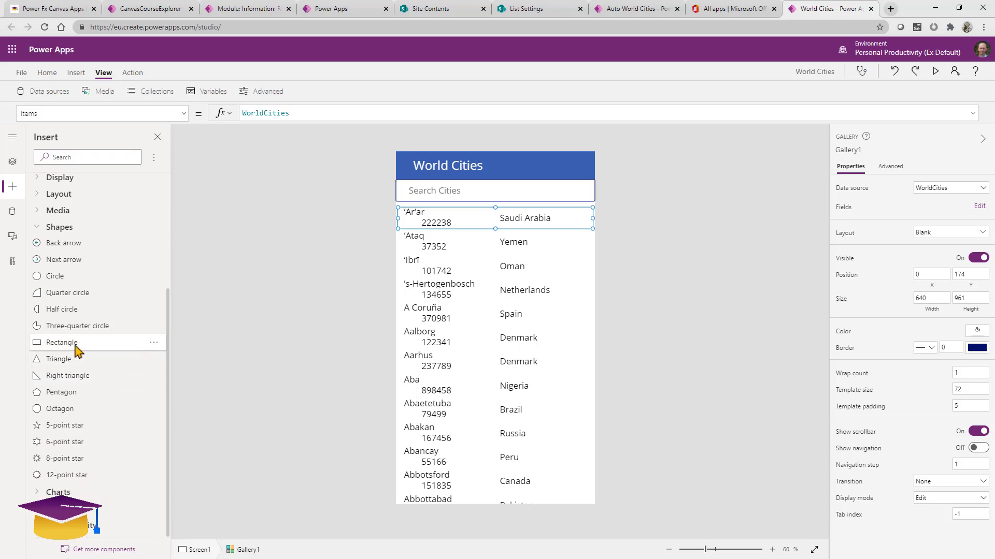
pyautogui.moveTo(76, 351); pyautogui.dragTo(430, 235)
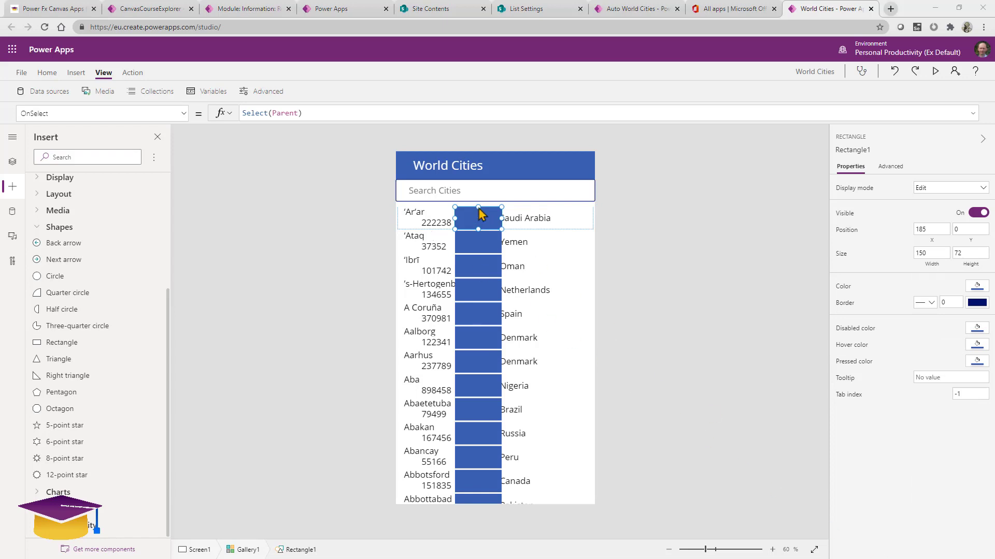
# - Flatten the rectangle along the template's lower edge at X 0, Y 70, with a width of about 630 and a height of 0
pyautogui.moveTo(478, 208); pyautogui.dragTo(397, 229)
pyautogui.moveTo(501, 229); pyautogui.dragTo(615, 228)
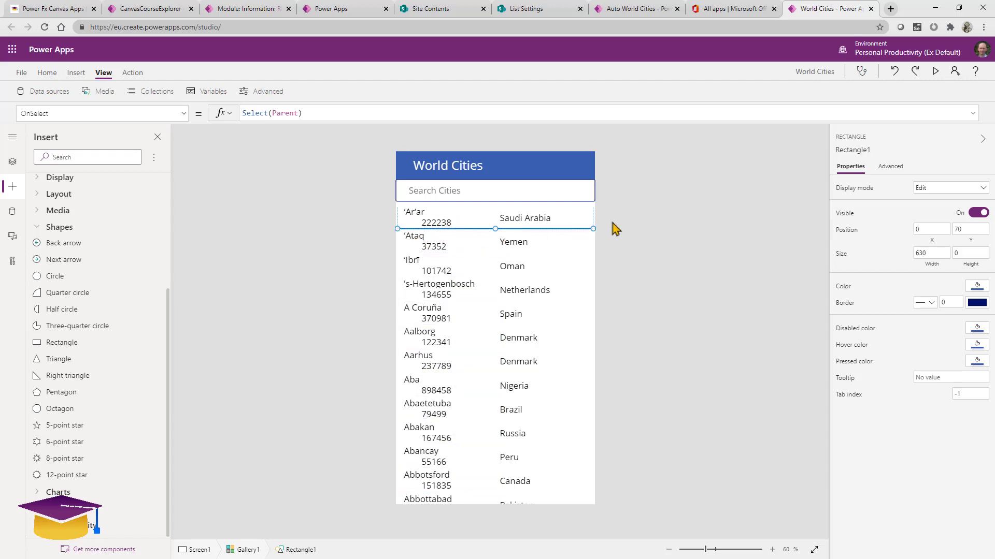
pyautogui.click(574, 224)
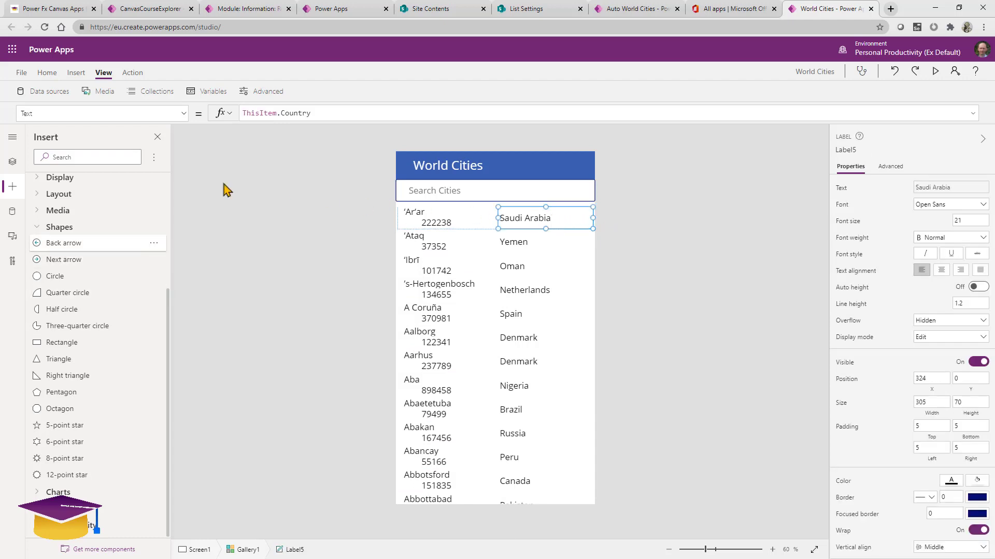
# - Set the Height property of the gallery's Rectangle1 to 1 so it forms a thin separator line
pyautogui.click(13, 163)
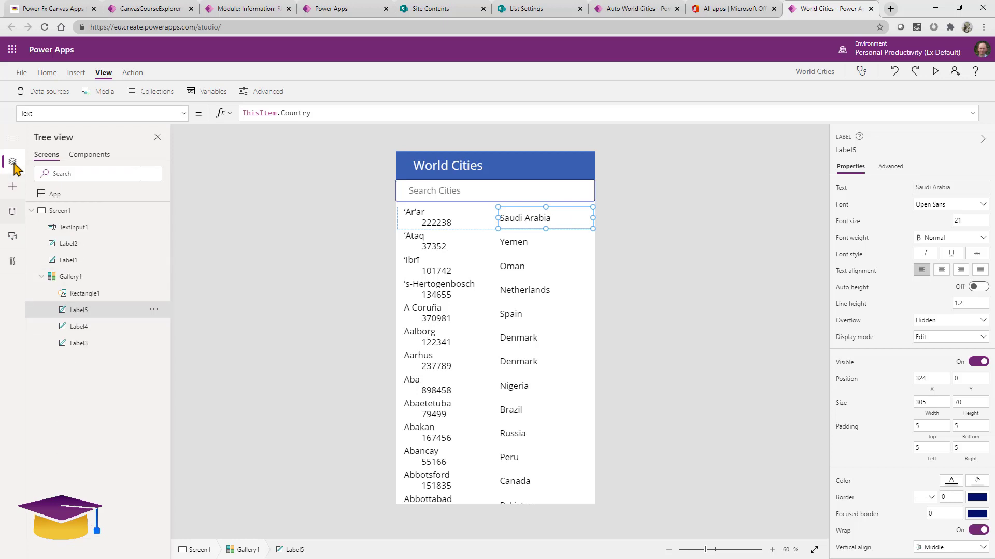
pyautogui.click(97, 296)
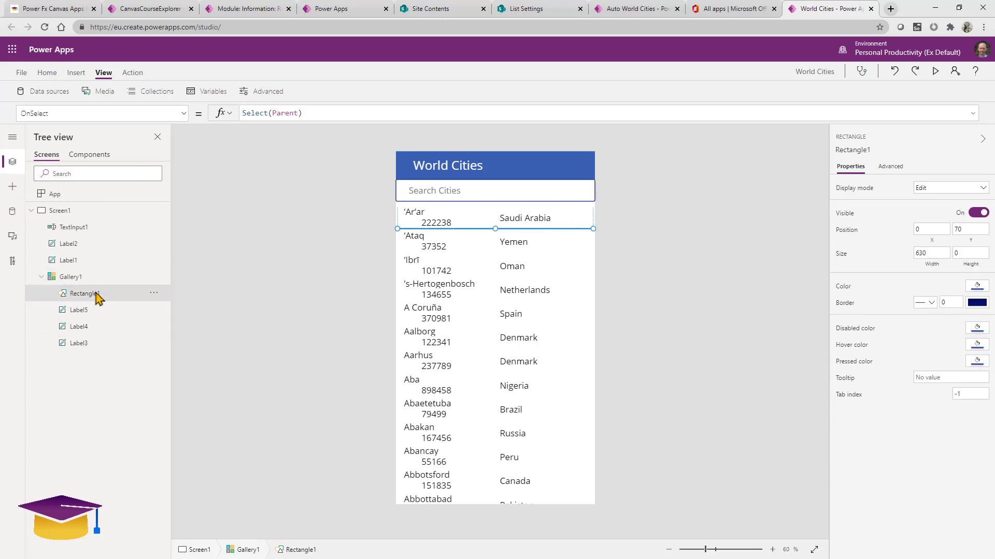
pyautogui.click(27, 111)
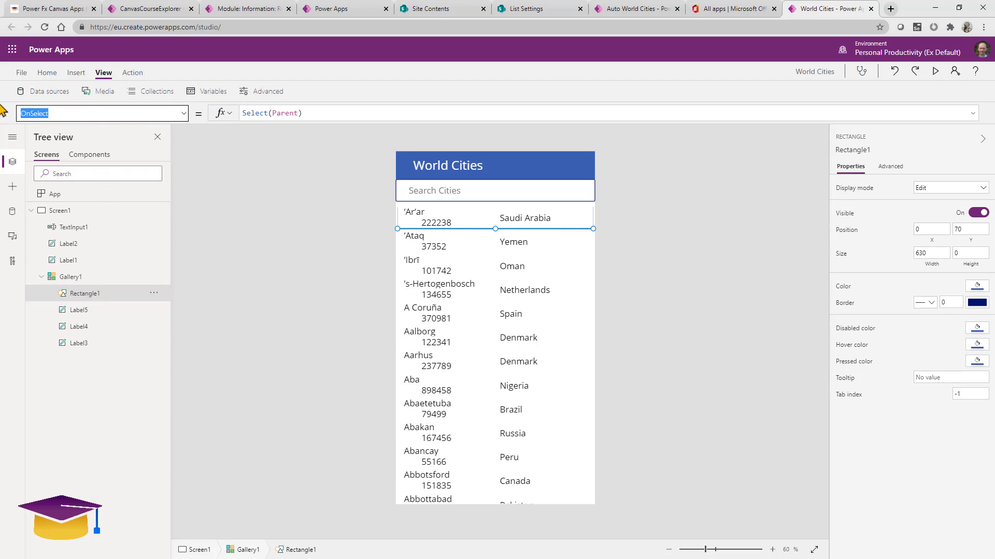
pyautogui.write('Height')
pyautogui.doubleClick(242, 114)
pyautogui.write('1')
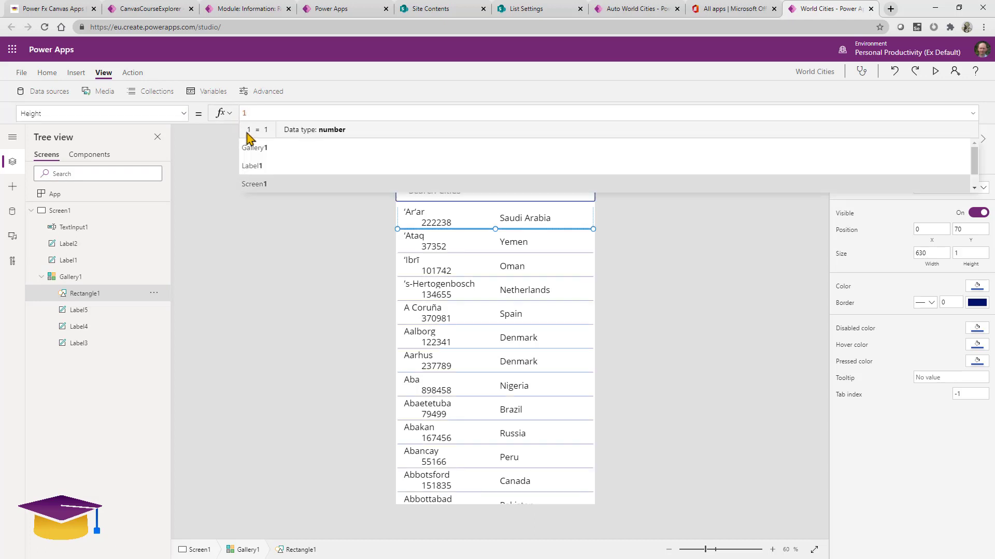
pyautogui.click(318, 236)
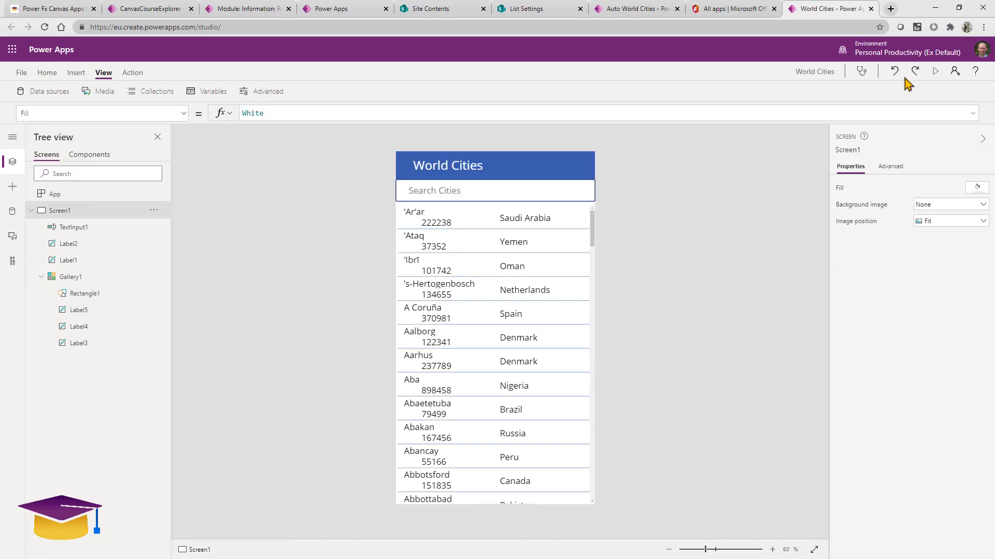
# - Preview the World Cities app, leave the preview, and view the Default property of the Search Cities input
pyautogui.click(935, 71)
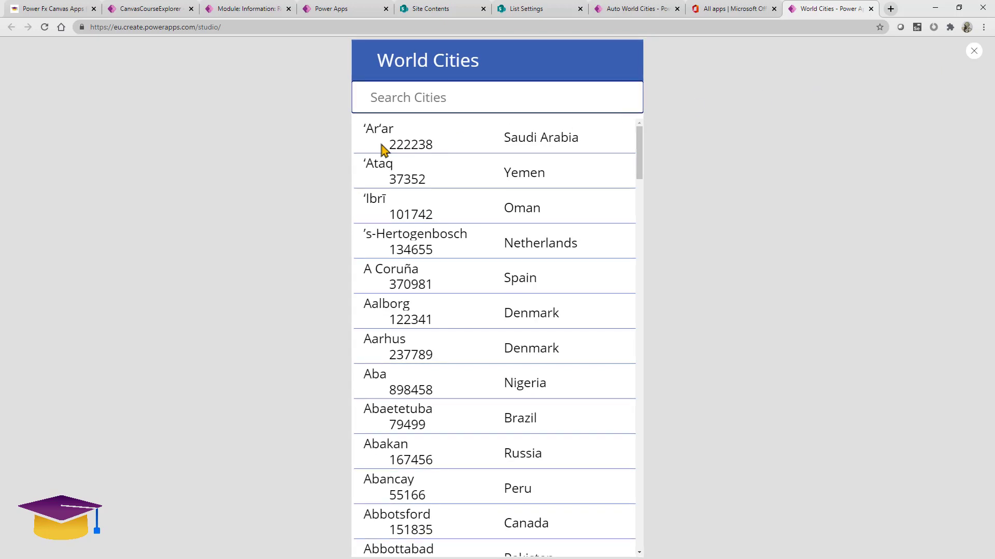
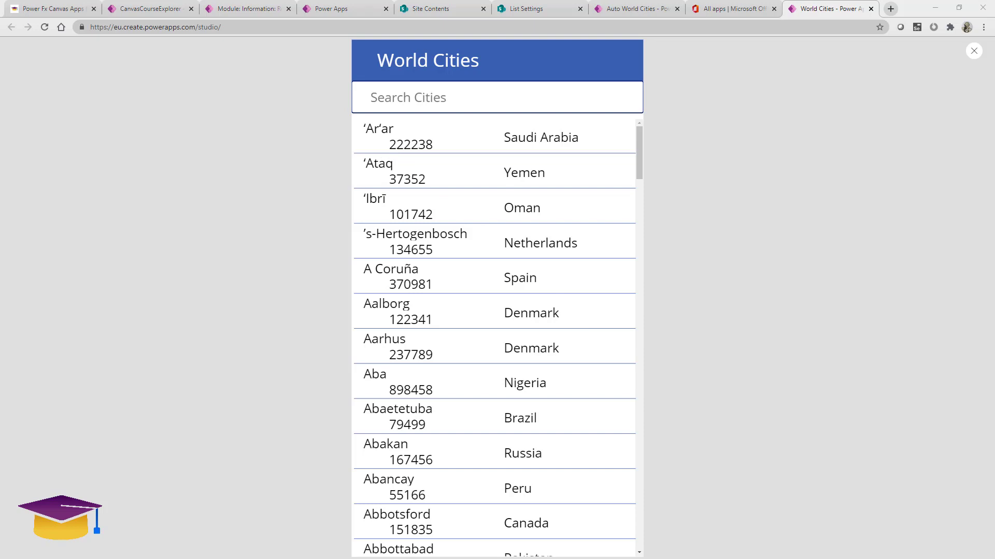
pyautogui.click(973, 51)
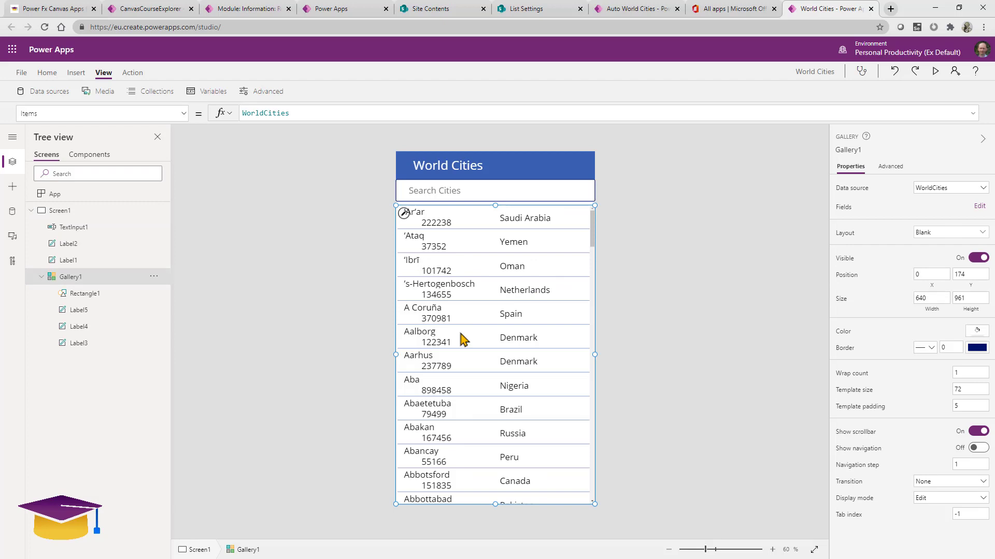
pyautogui.click(447, 195)
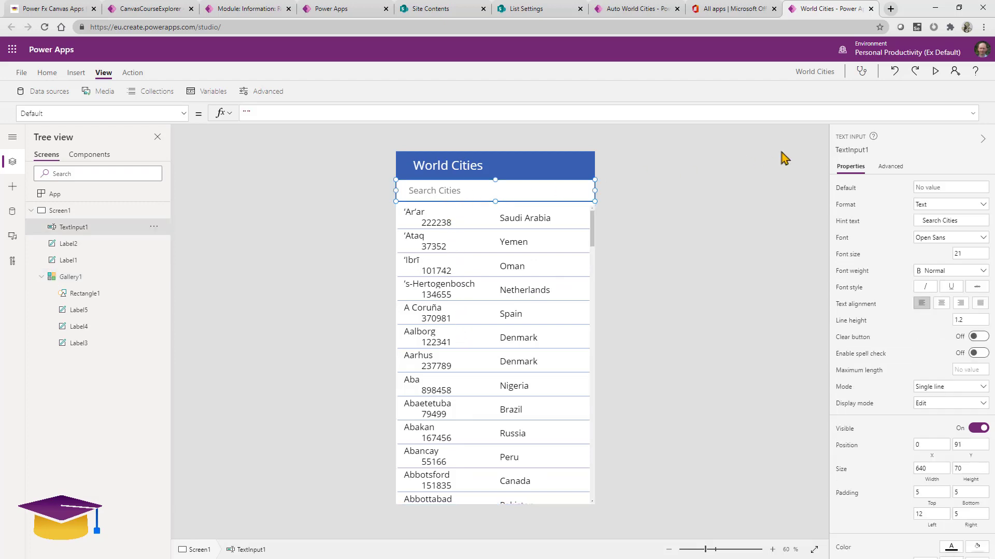
pyautogui.press('alt')
pyautogui.moveTo(824, 138)
pyautogui.mouseDown()
pyautogui.moveTo(854, 140)
pyautogui.moveTo(879, 163)
pyautogui.mouseUp()
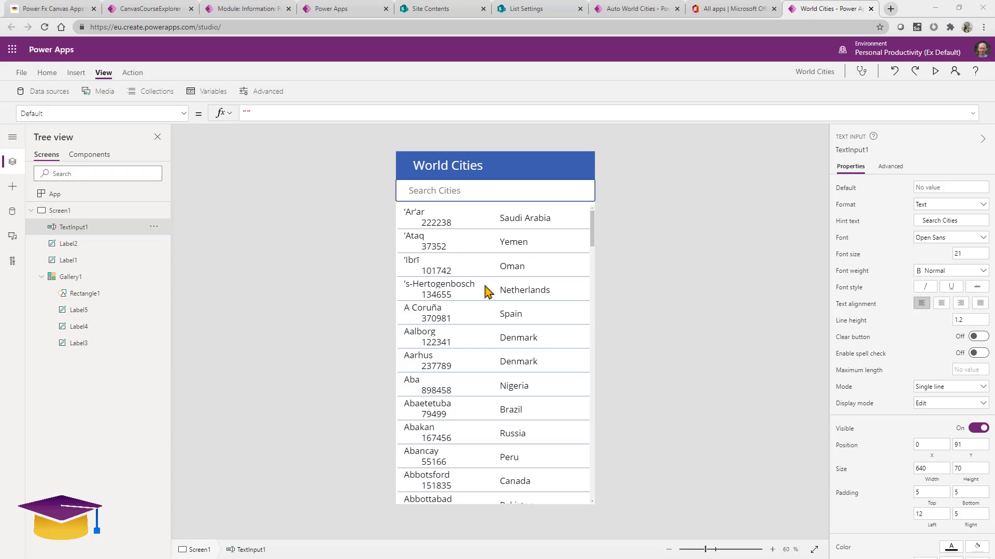
# - Wrap the WorldCities source in the gallery's Items property in an opening Filter function, followed by a comma for its logical test
pyautogui.click(467, 290)
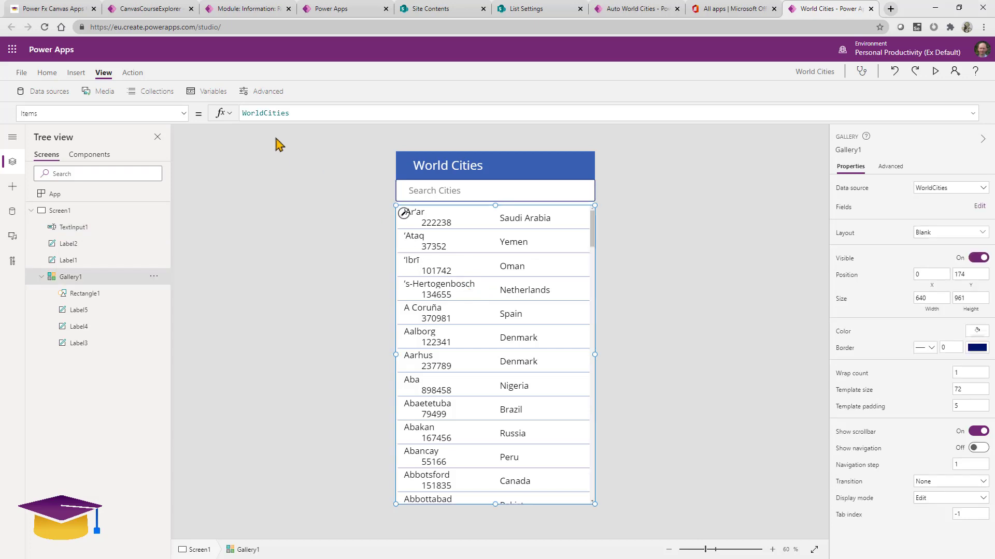
pyautogui.click(245, 117)
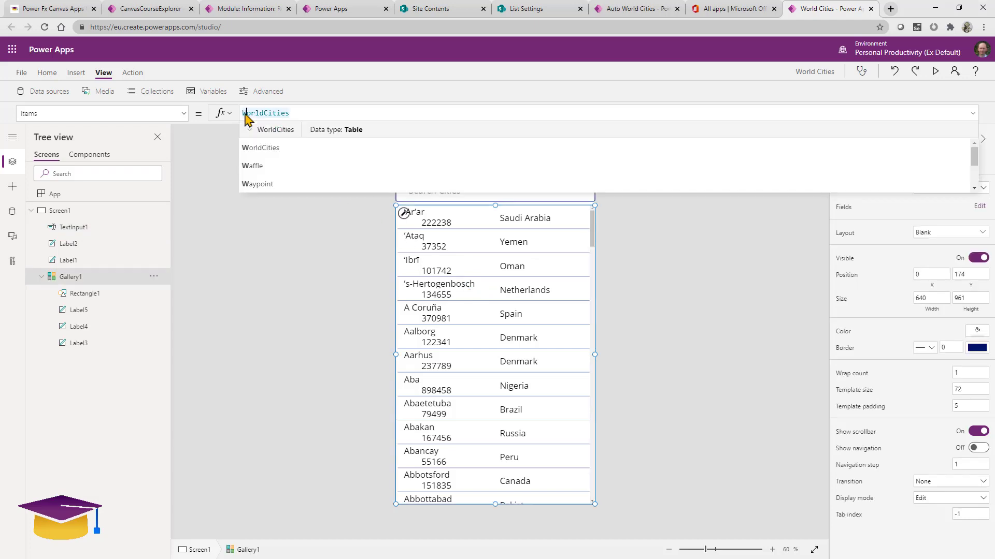
pyautogui.press('Left')
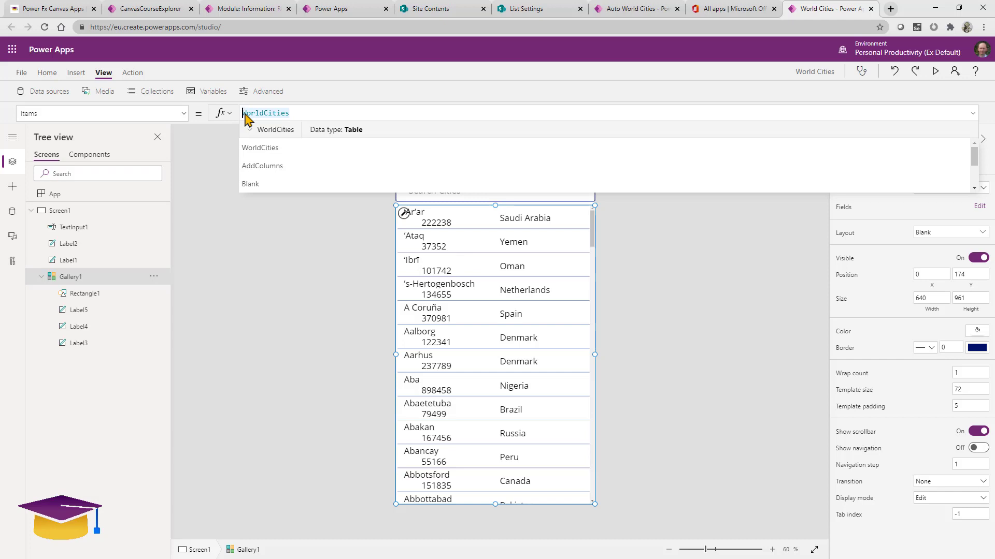
pyautogui.write('Filter(')
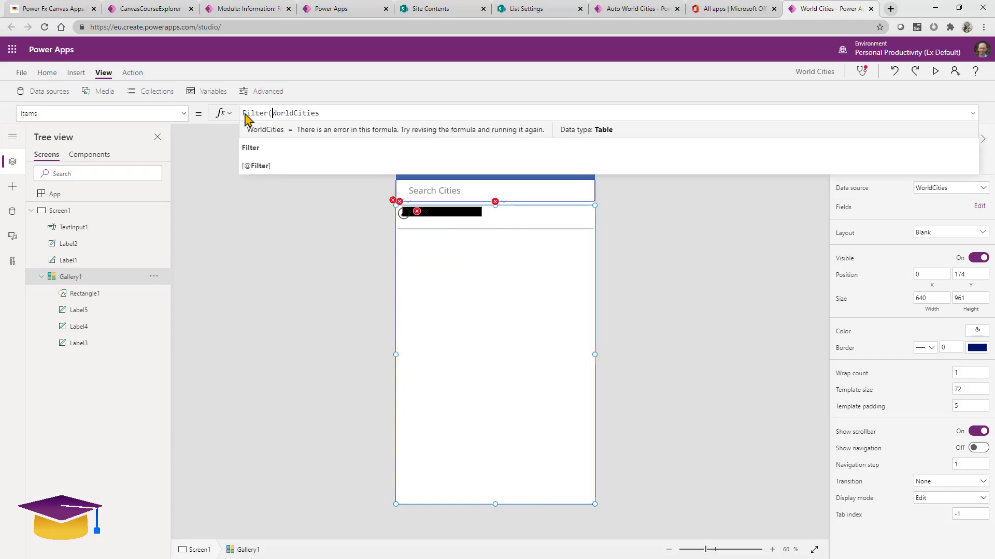
pyautogui.click(352, 115)
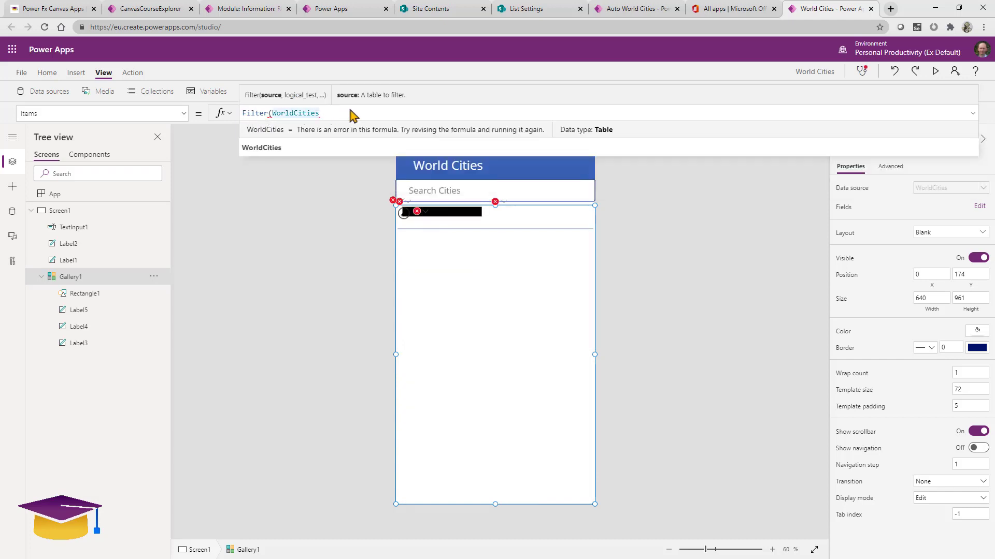
pyautogui.write(',')
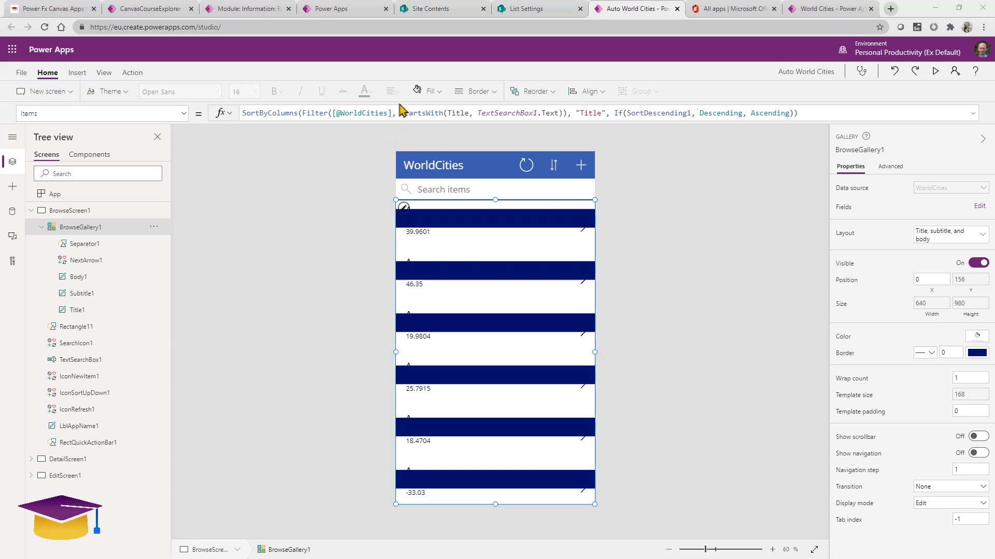
# - Check the auto-generated gallery's Items formula, return to the World Cities app and add an opening StartsWith function as the Filter's logical test
pyautogui.moveTo(399, 103); pyautogui.dragTo(574, 123)
pyautogui.click(823, 9)
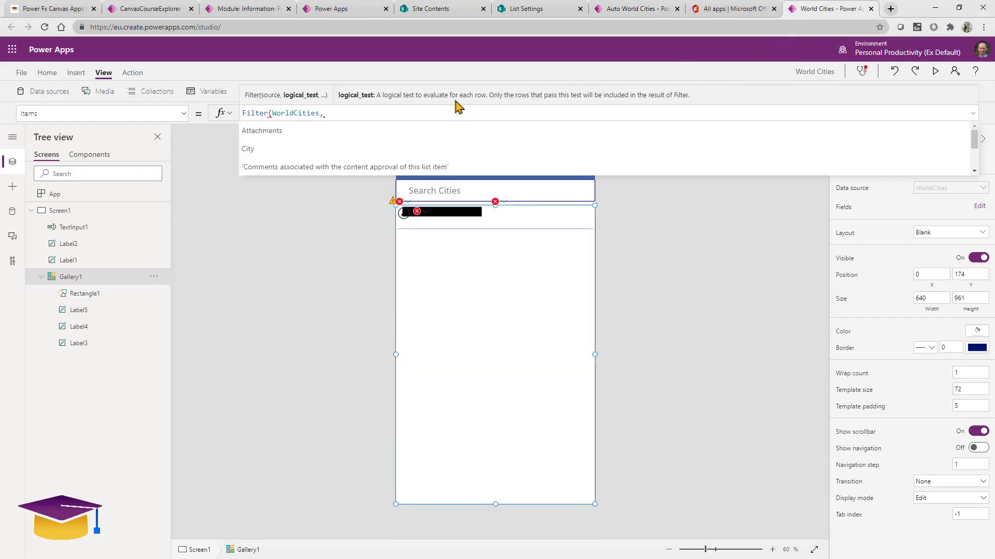
pyautogui.write('star')
pyautogui.click(362, 149)
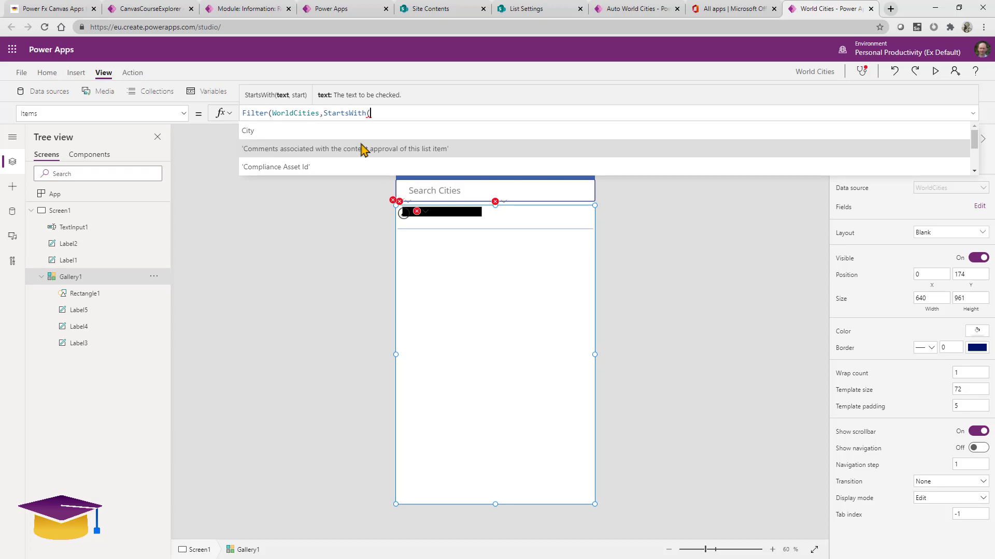
pyautogui.click(365, 137)
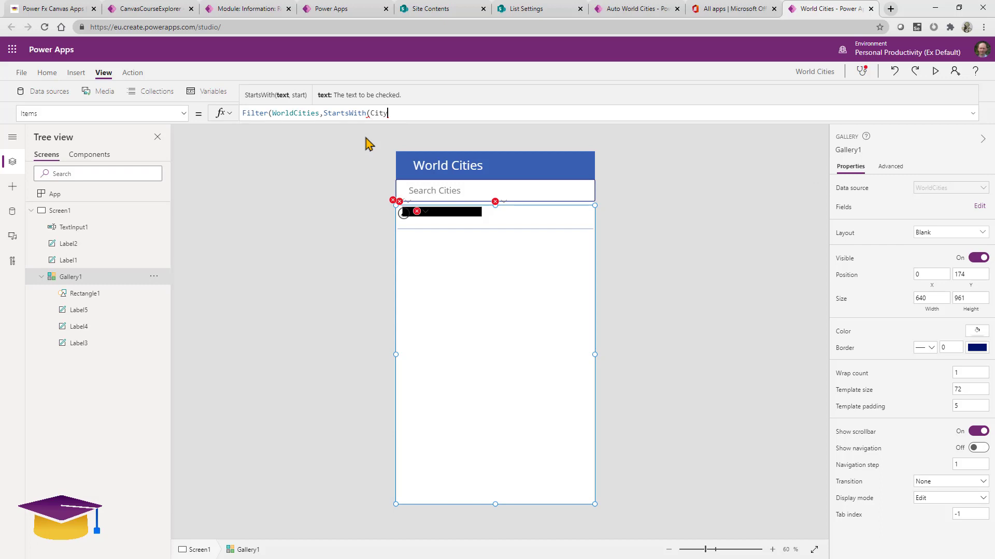
pyautogui.press('BackSpace')
pyautogui.press('BackSpace')
pyautogui.press('BackSpace')
pyautogui.press('BackSpace')
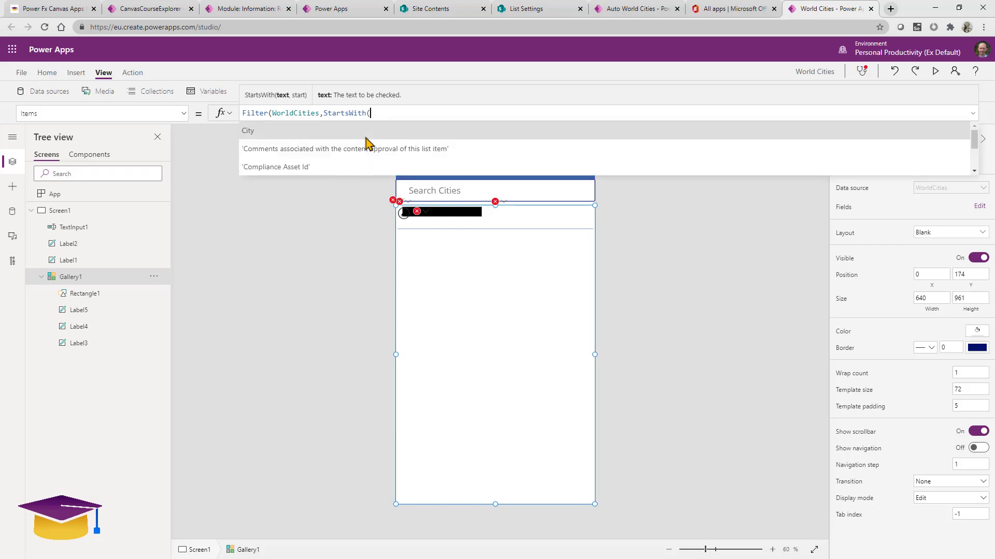
# - Give StartsWith the arguments TextInput1.Text and City, and close both the StartsWith and Filter functions in the gallery's Items formula
pyautogui.write('text')
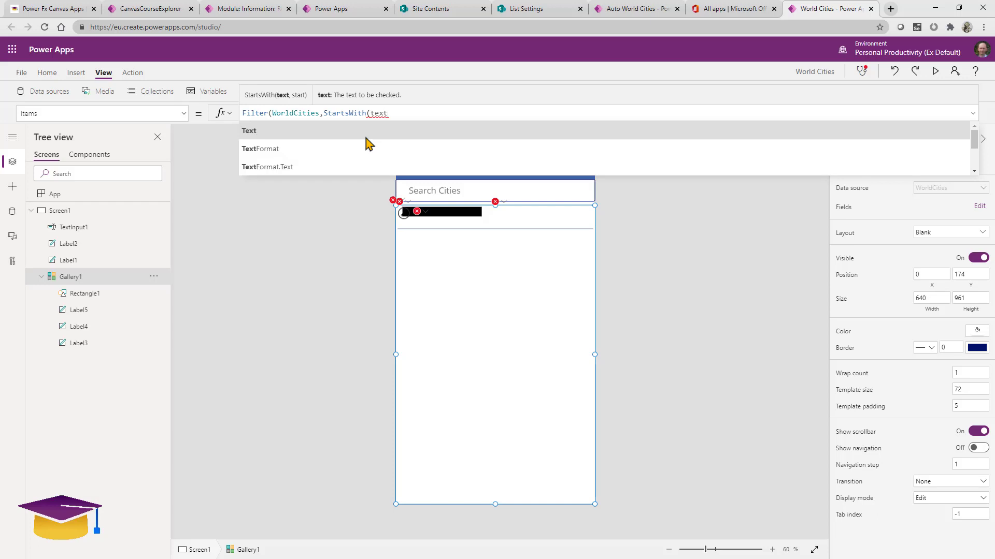
pyautogui.write('i')
pyautogui.press('Tab')
pyautogui.write('.')
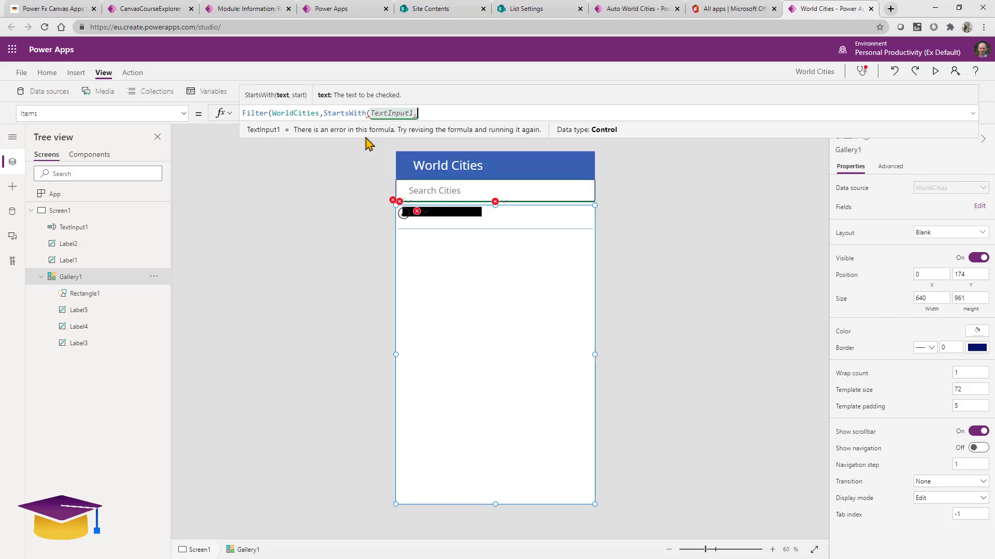
pyautogui.write('te')
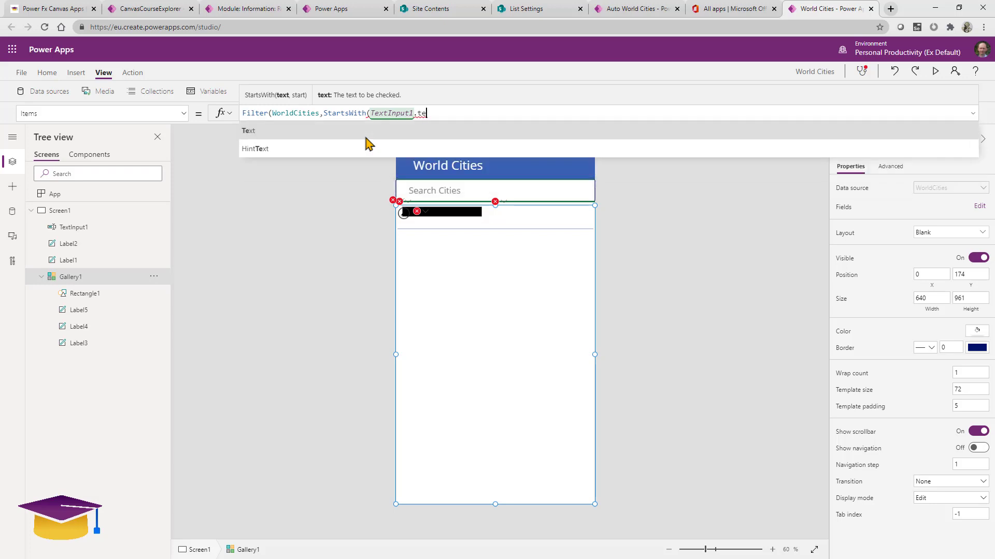
pyautogui.press('Tab')
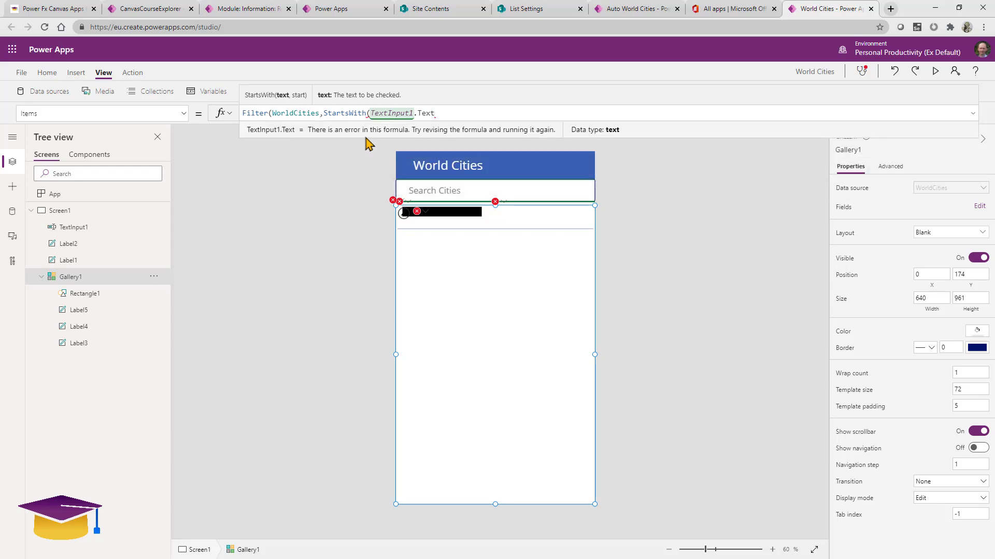
pyautogui.write(',')
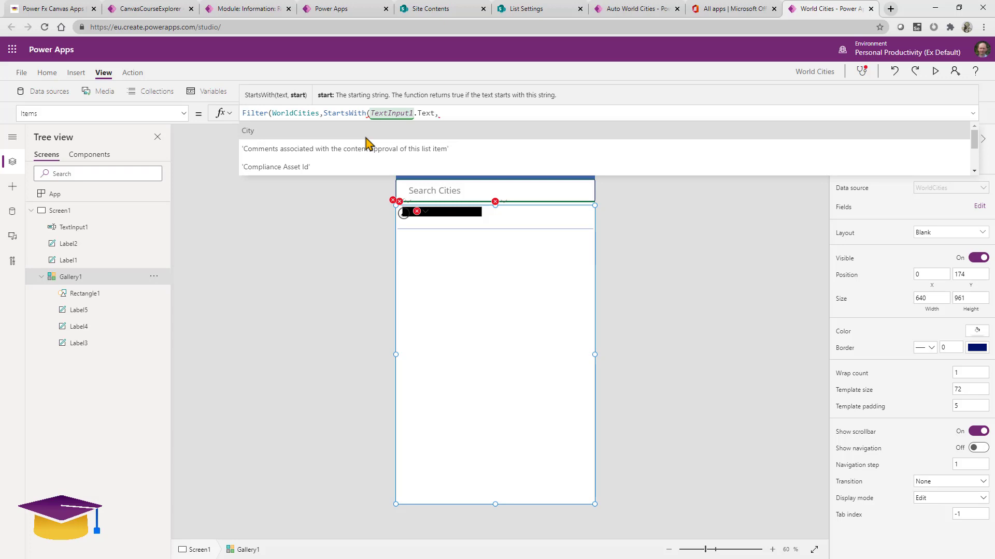
pyautogui.press('Tab')
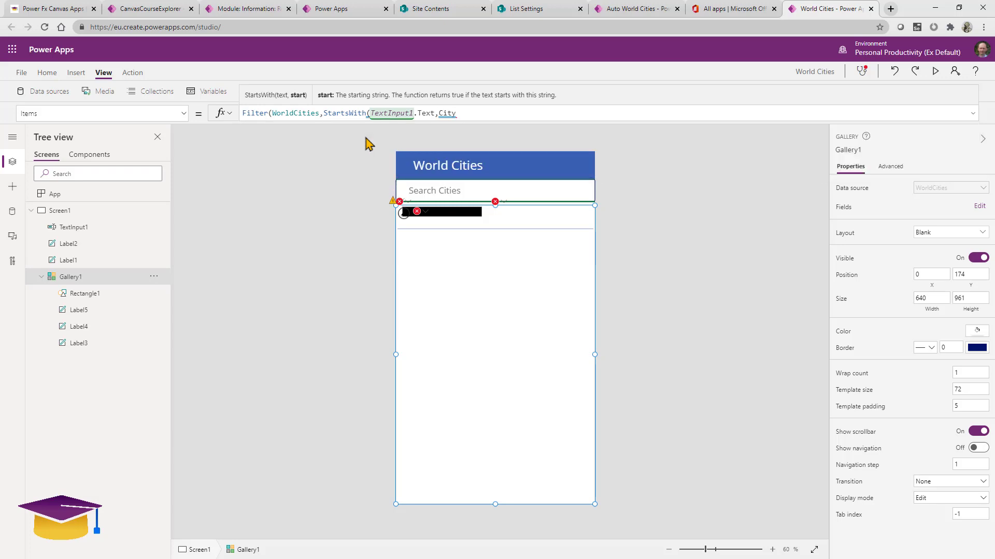
pyautogui.write(')')
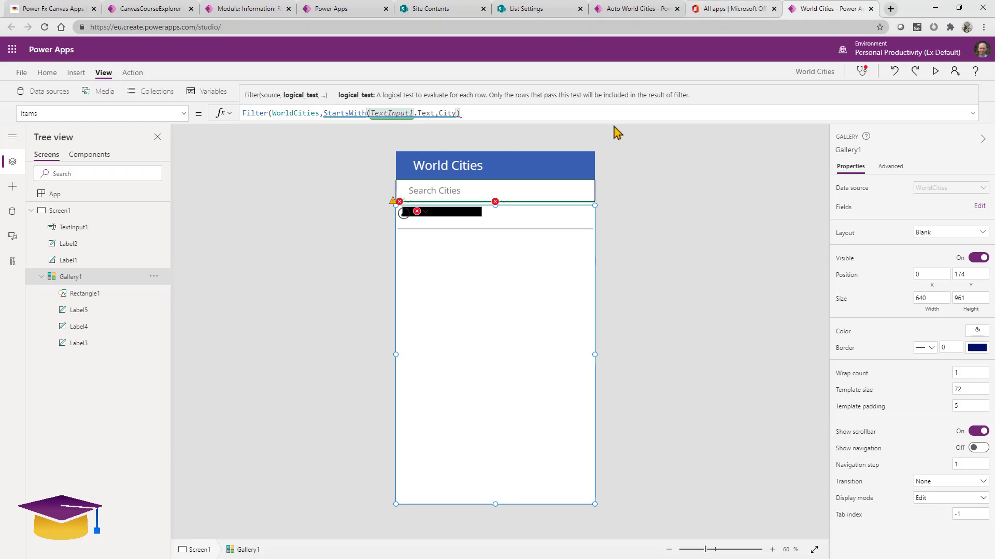
pyautogui.write(')')
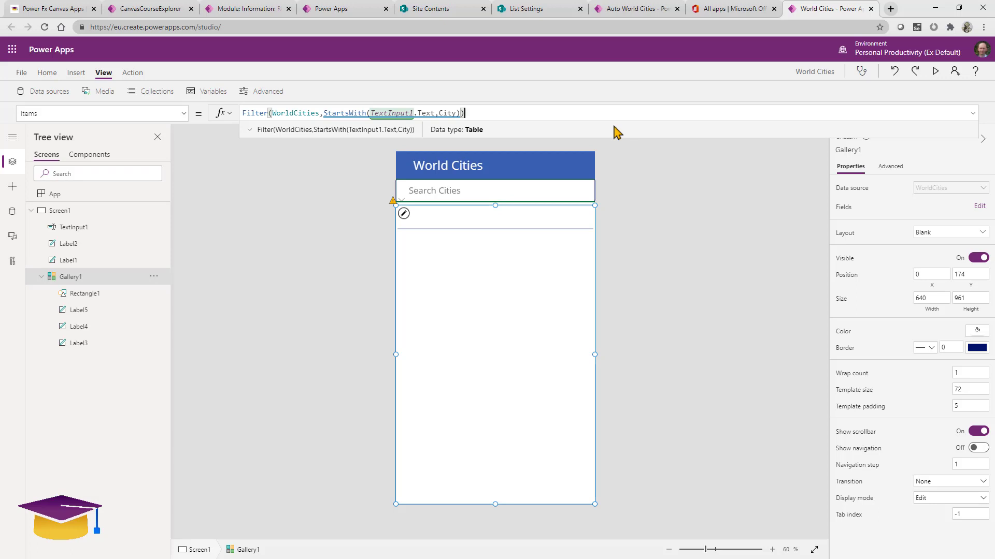
pyautogui.click(897, 558)
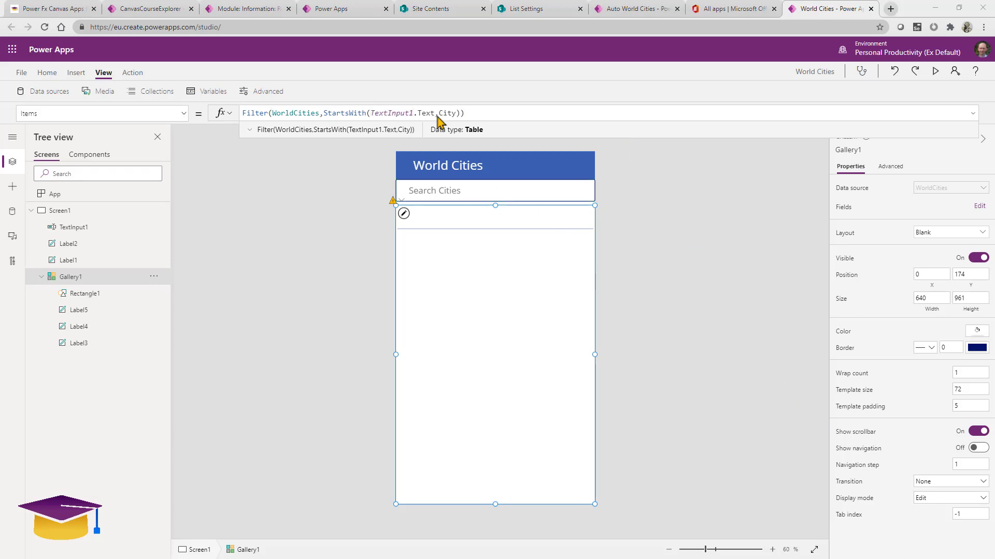
# - Reorder the StartsWith arguments so the gallery's Items formula reads Filter(WorldCities,StartsWith(City,TextInput1.Text))
pyautogui.moveTo(438, 116); pyautogui.dragTo(371, 117)
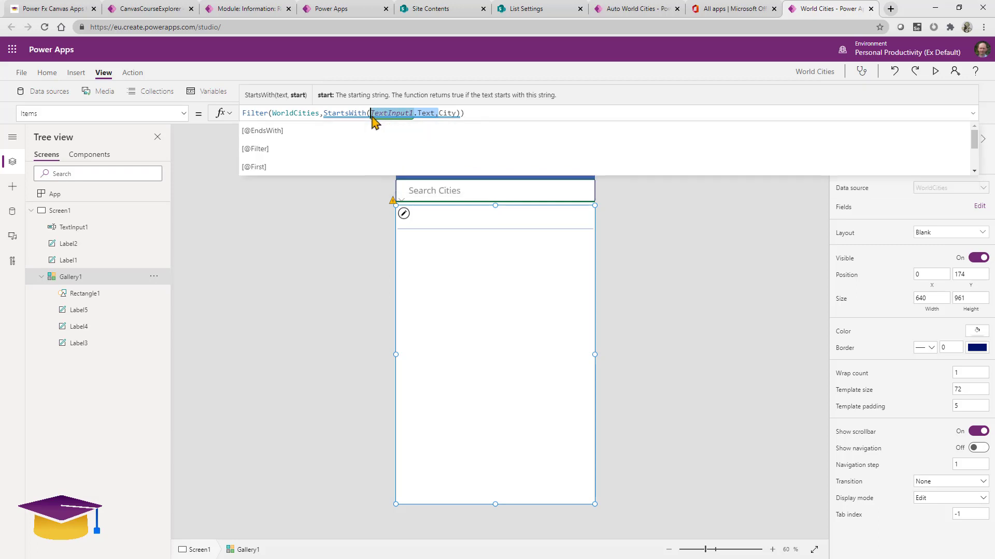
pyautogui.press('Delete')
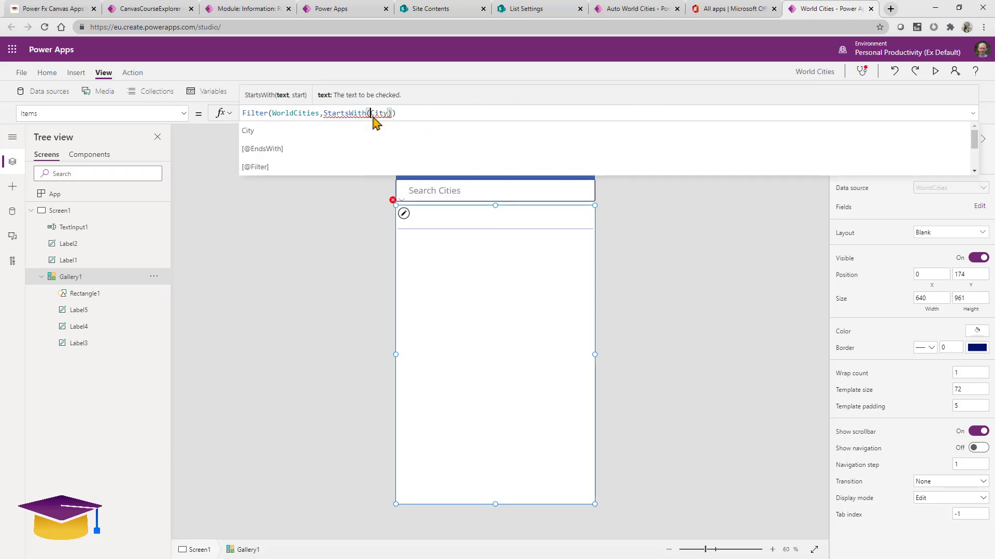
pyautogui.click(389, 115)
pyautogui.write(',')
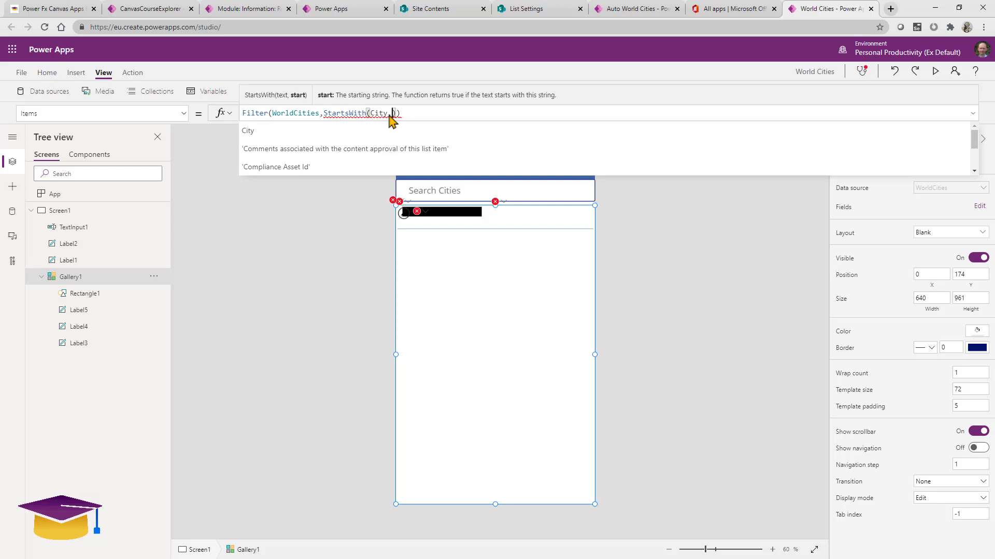
pyautogui.write('textinp')
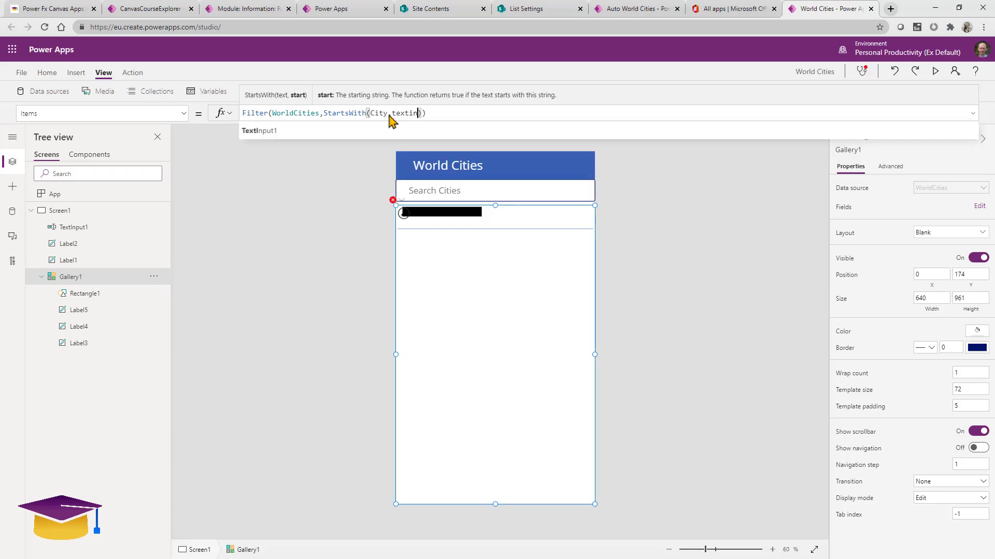
pyautogui.click(392, 131)
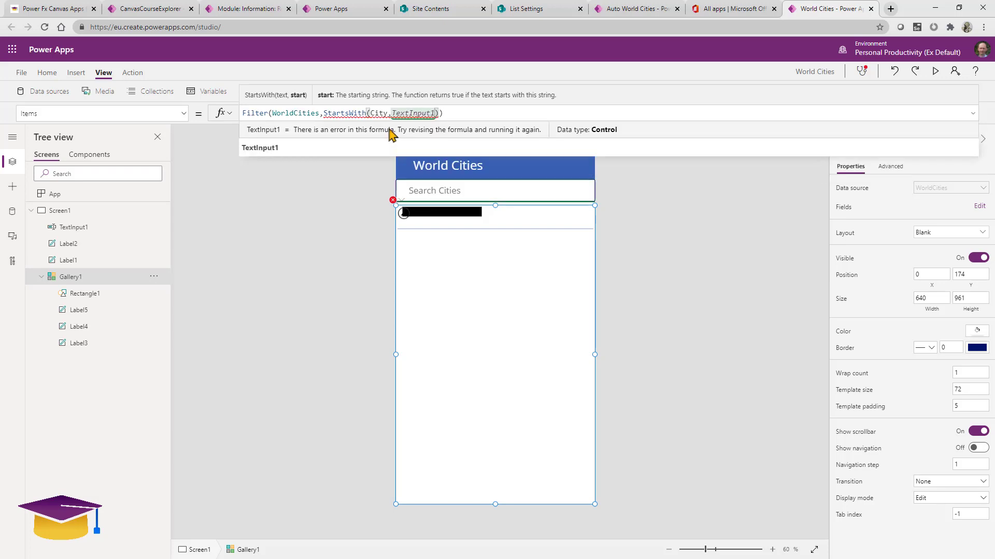
pyautogui.write('.Text')
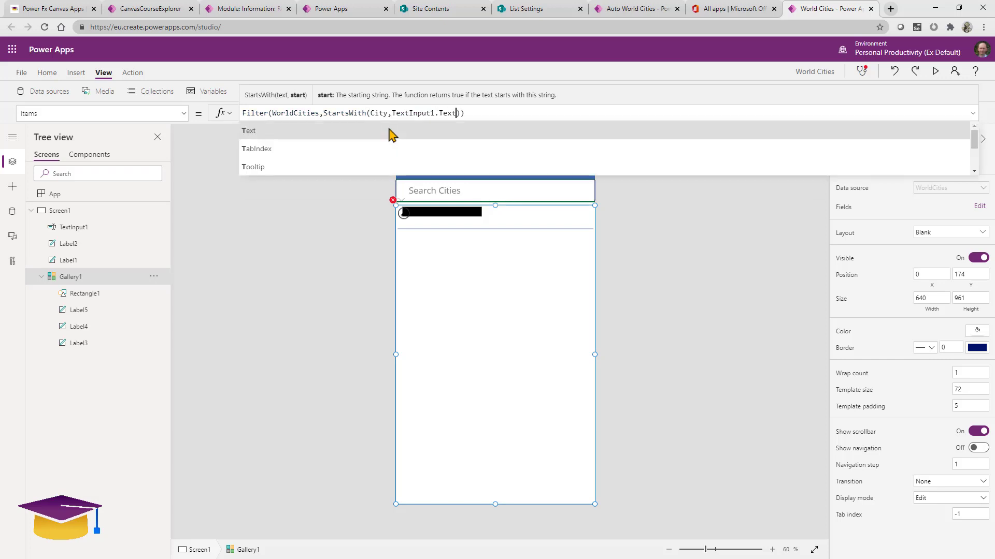
pyautogui.click(496, 116)
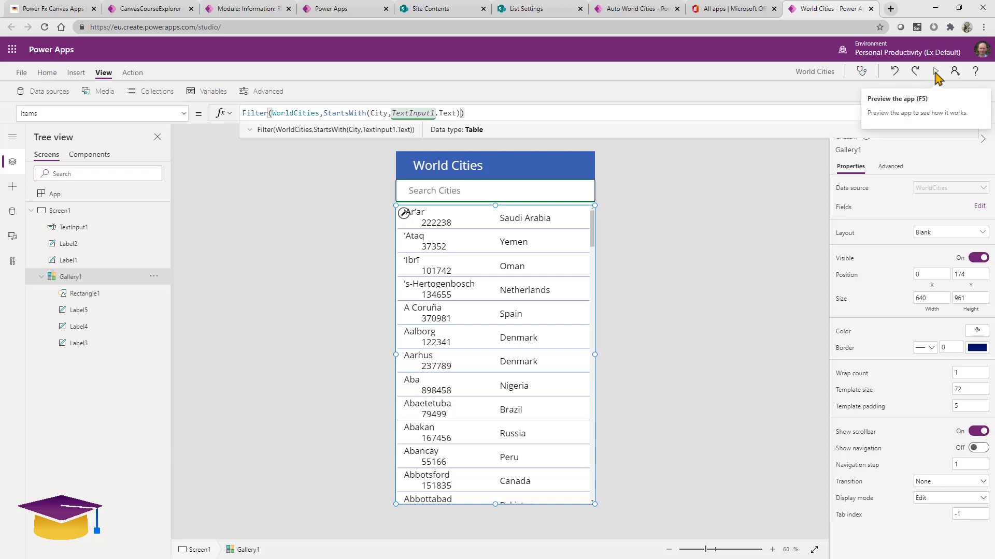
# - Preview the World Cities app and place the cursor in its Search Cities box
pyautogui.click(935, 74)
pyautogui.click(477, 96)
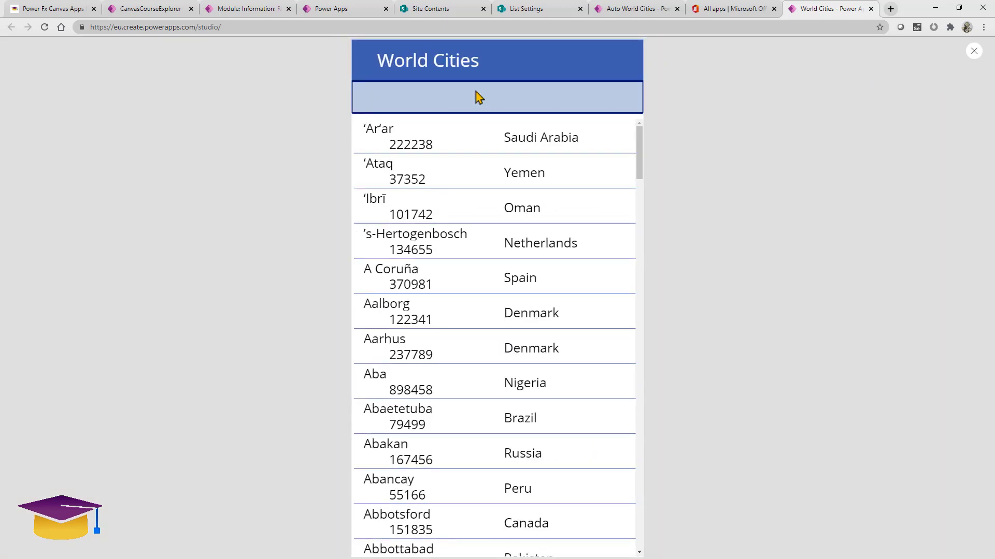
# - Test the city search in the preview with "lond" and clear the search text
pyautogui.write('lond')
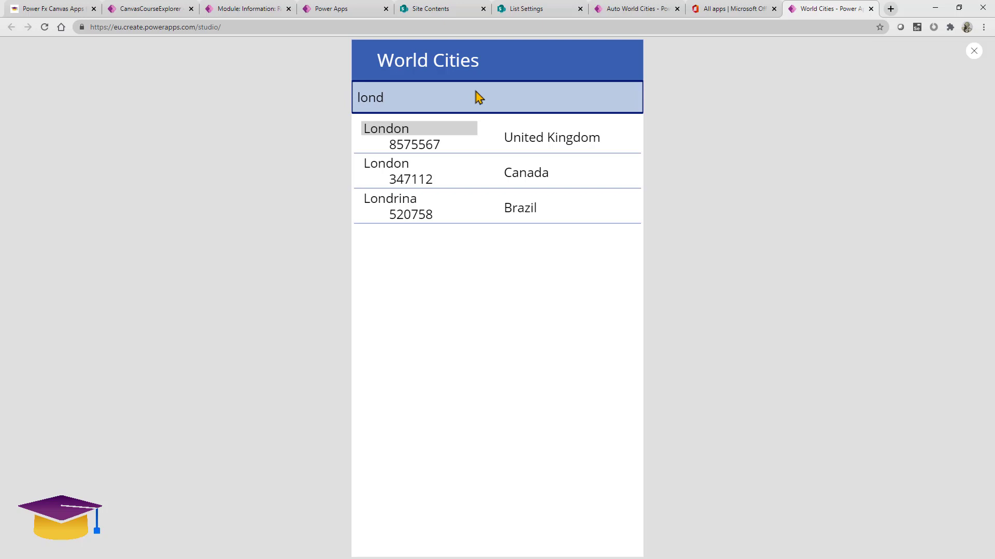
pyautogui.press('BackSpace')
pyautogui.press('BackSpace')
pyautogui.press('BackSpace')
pyautogui.press('BackSpace')
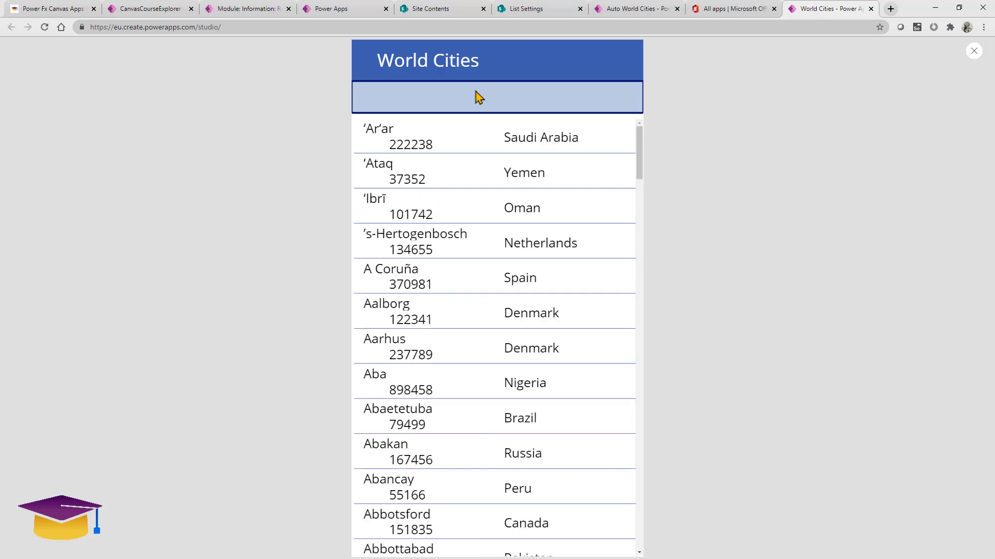
pyautogui.click(444, 176)
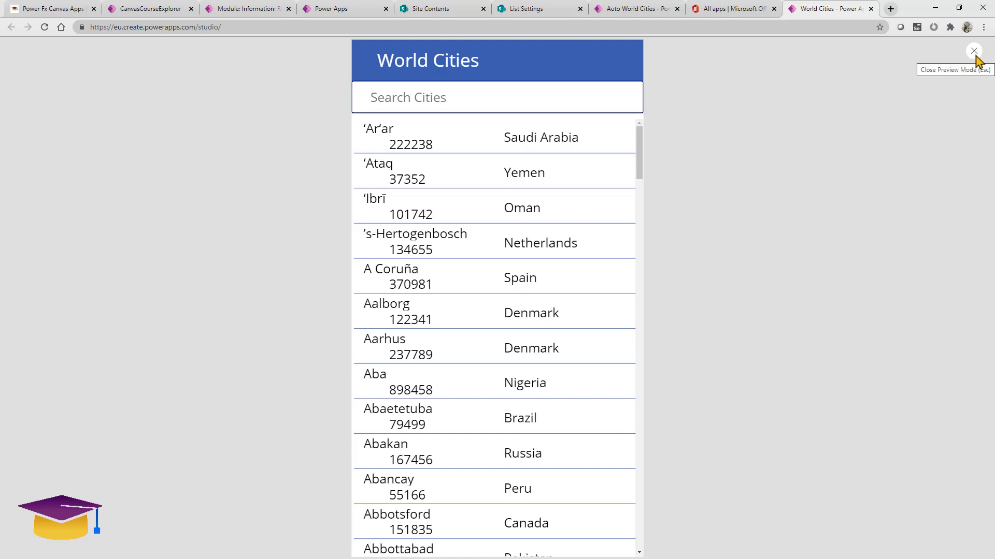
# - Exit the preview and wrap the city gallery's Items filter in SortByColumns, sorting by "Country" in Ascending order
pyautogui.click(975, 52)
pyautogui.click(484, 333)
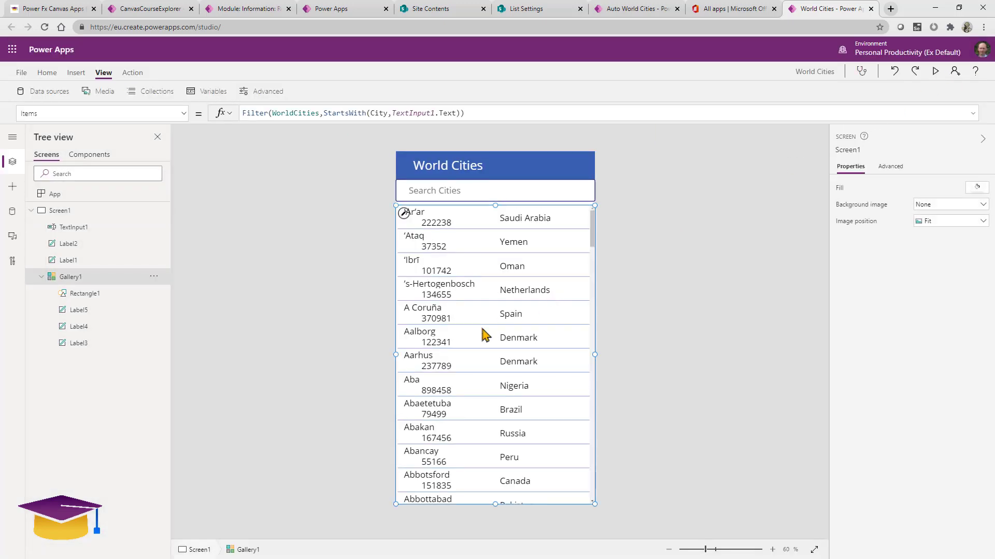
pyautogui.click(245, 115)
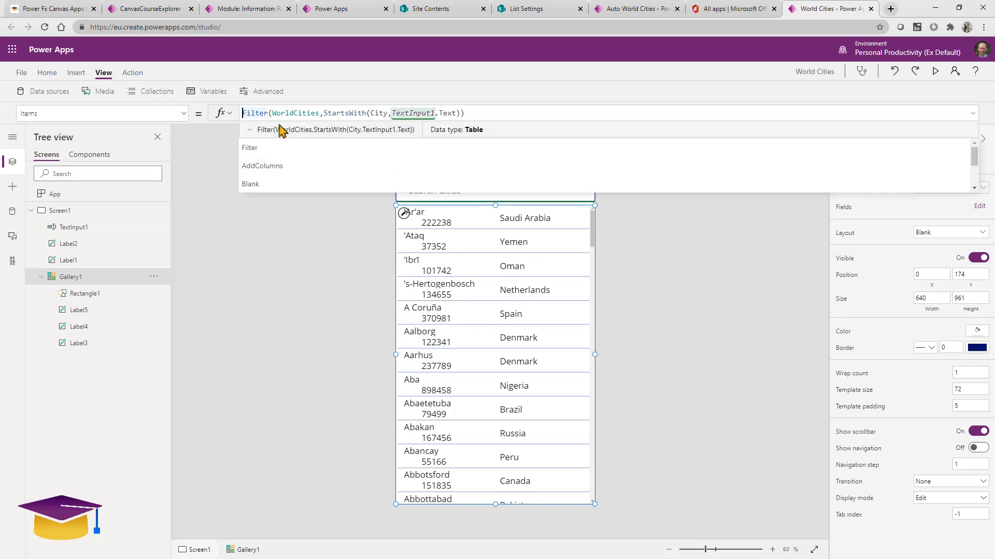
pyautogui.write('Sort')
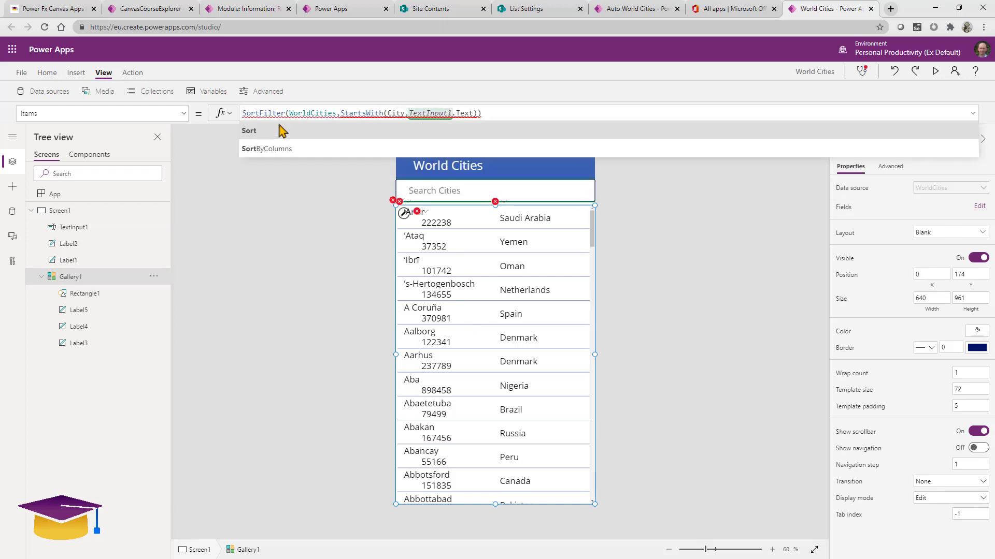
pyautogui.click(322, 150)
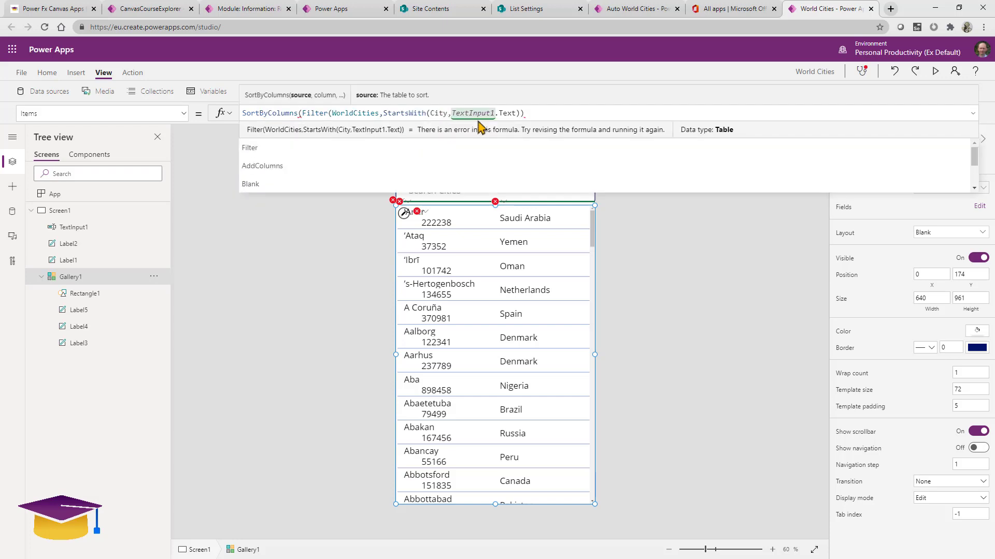
pyautogui.click(544, 112)
pyautogui.write(',')
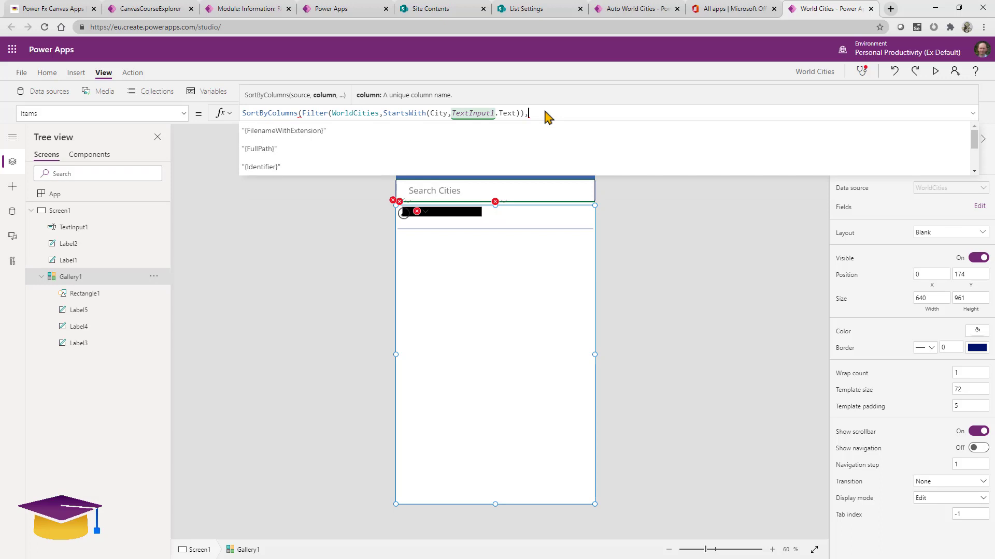
pyautogui.write('country')
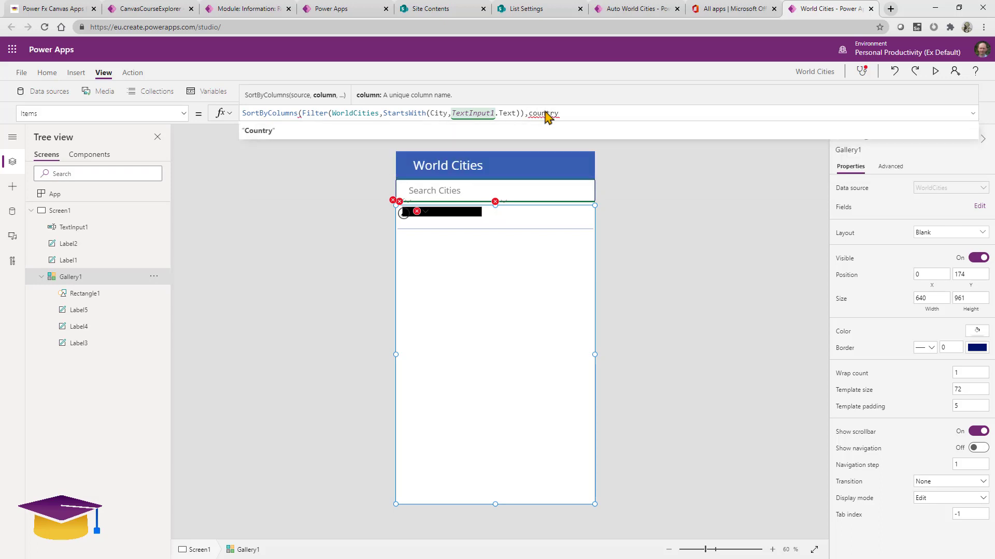
pyautogui.click(302, 133)
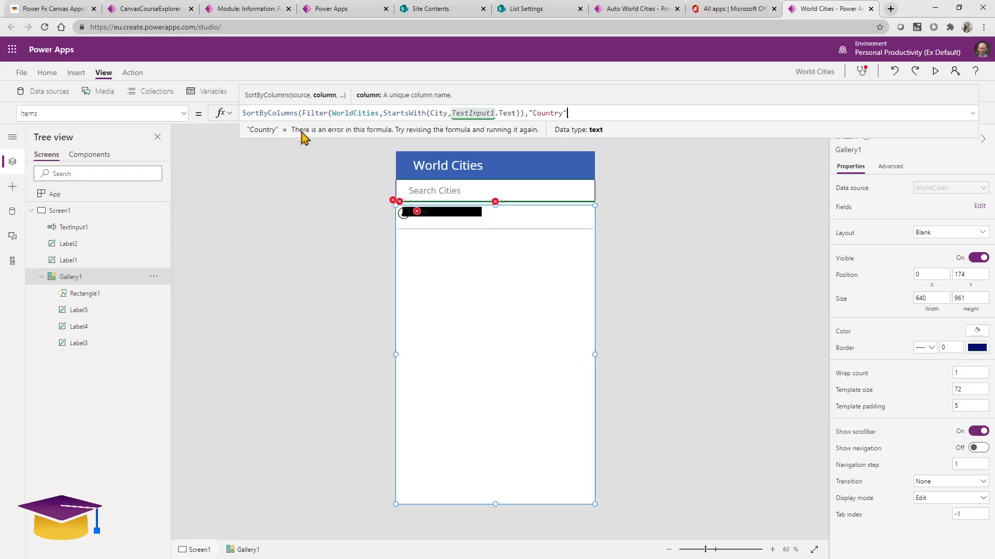
pyautogui.write(',')
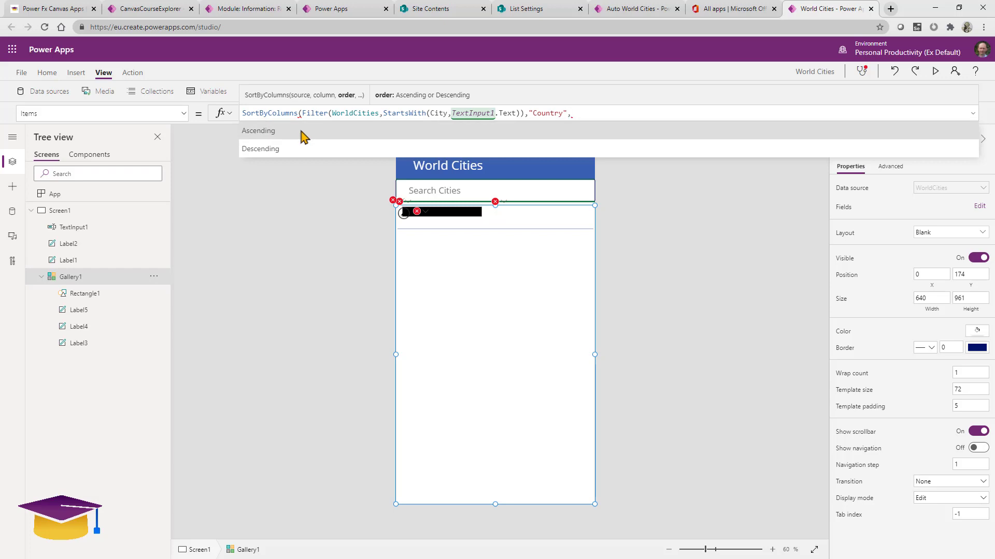
pyautogui.click(306, 134)
# - Add "Population" in Descending order as the second sort column and close the SortByColumns formula
pyautogui.write(',')
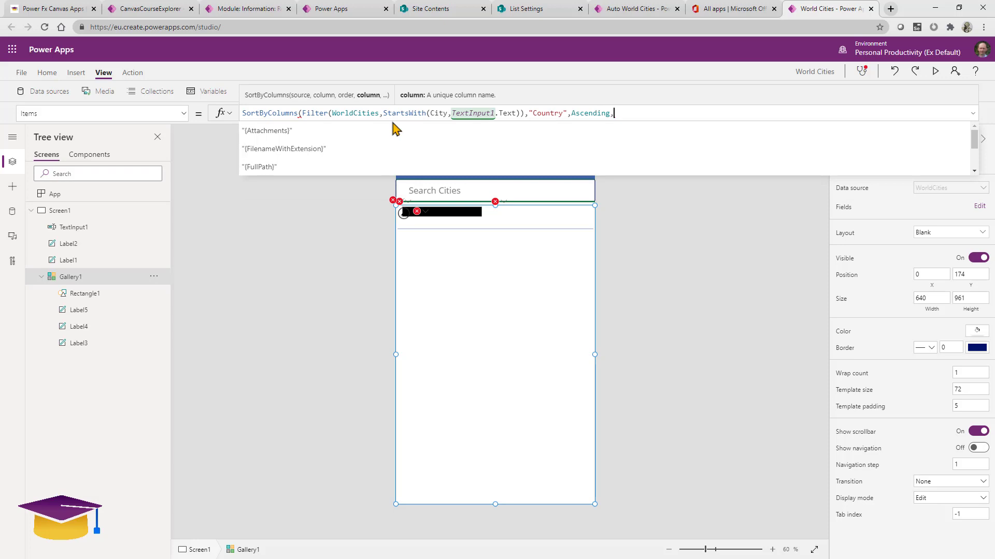
pyautogui.write('popl')
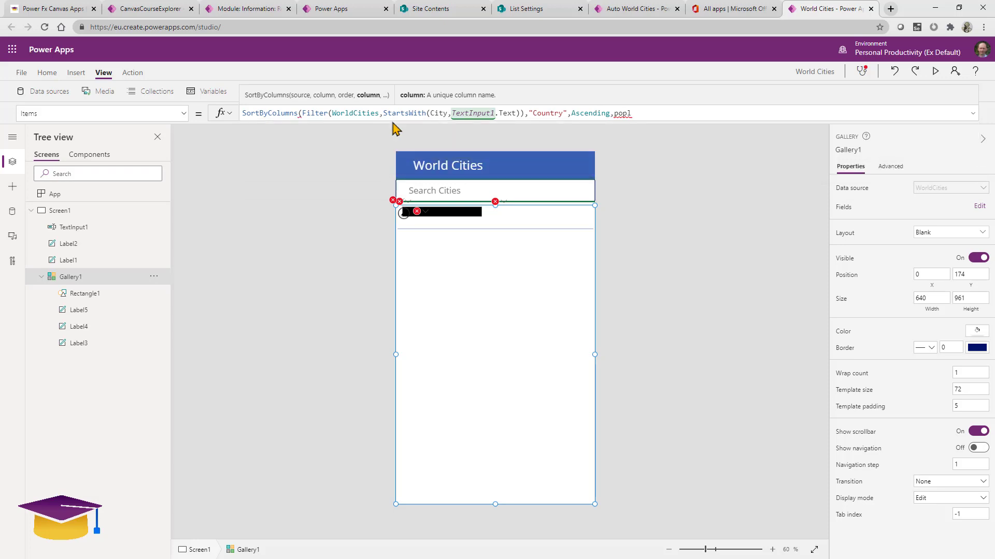
pyautogui.press('BackSpace')
pyautogui.press('Tab')
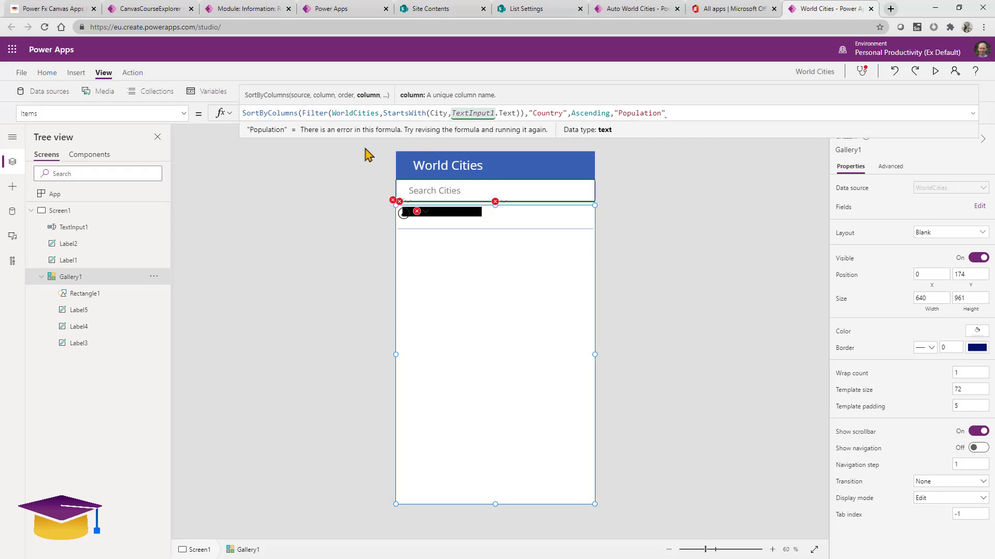
pyautogui.write(',de')
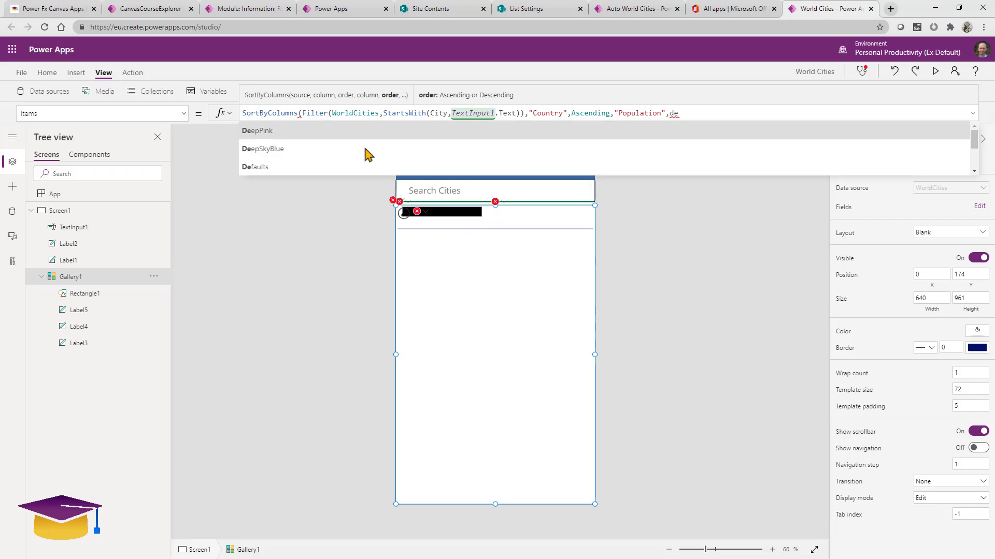
pyautogui.write('sc')
pyautogui.click(368, 134)
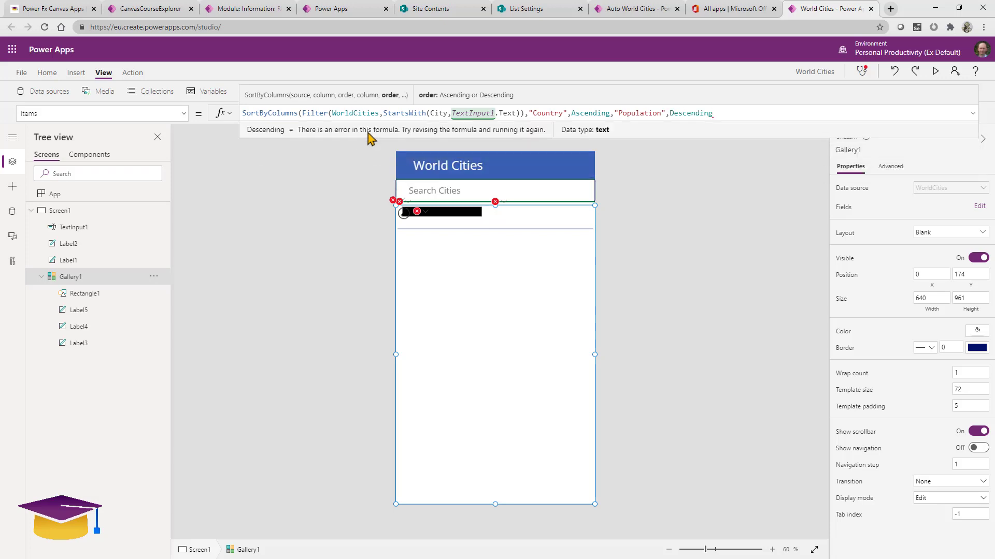
pyautogui.write(')')
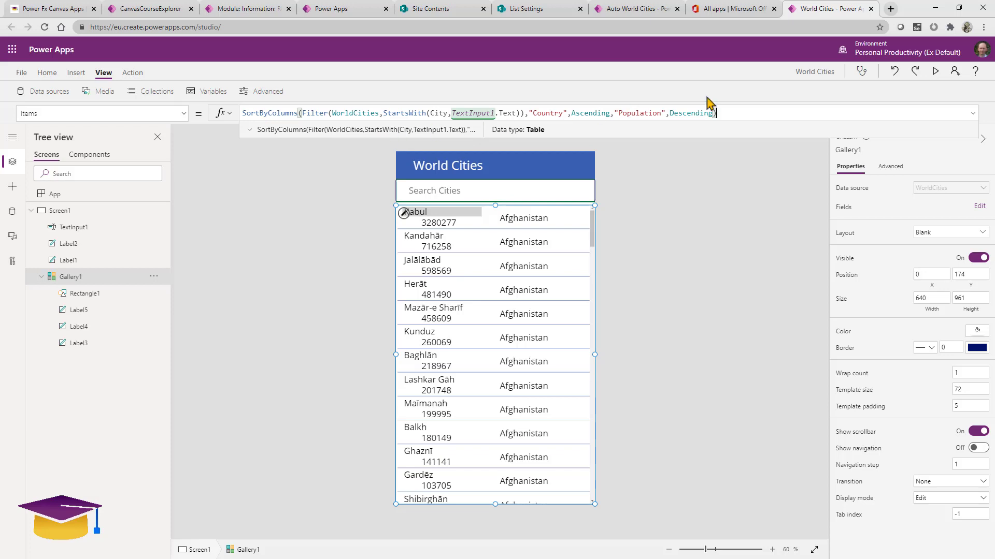
# - Preview the app and look through the city list to check the sorting by country and population
pyautogui.click(935, 71)
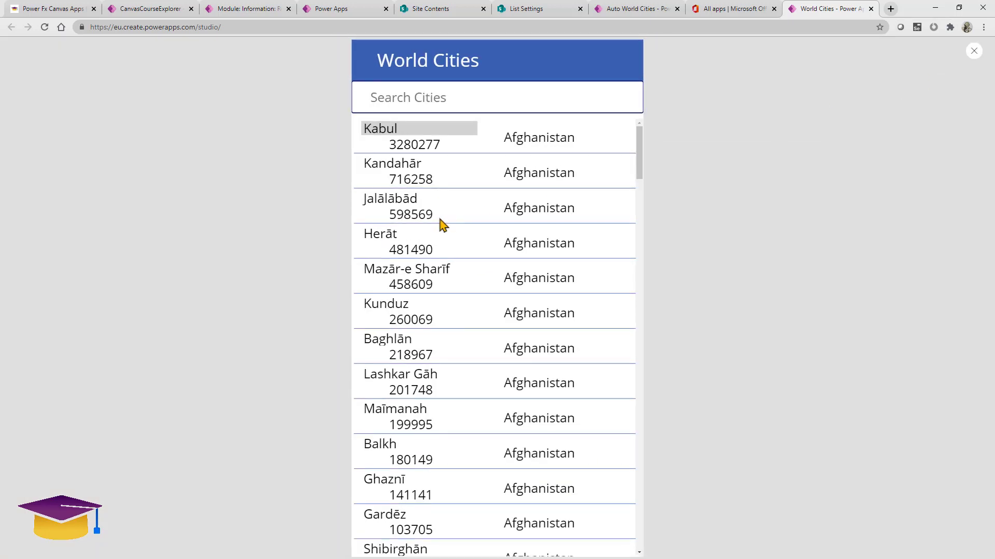
pyautogui.scroll(-3, 443, 226)
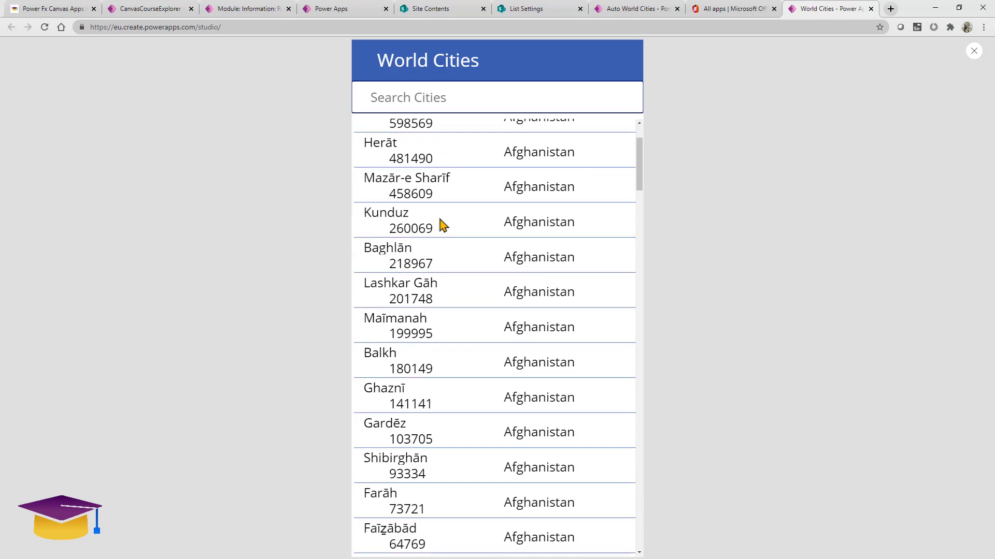
pyautogui.scroll(-12, 443, 225)
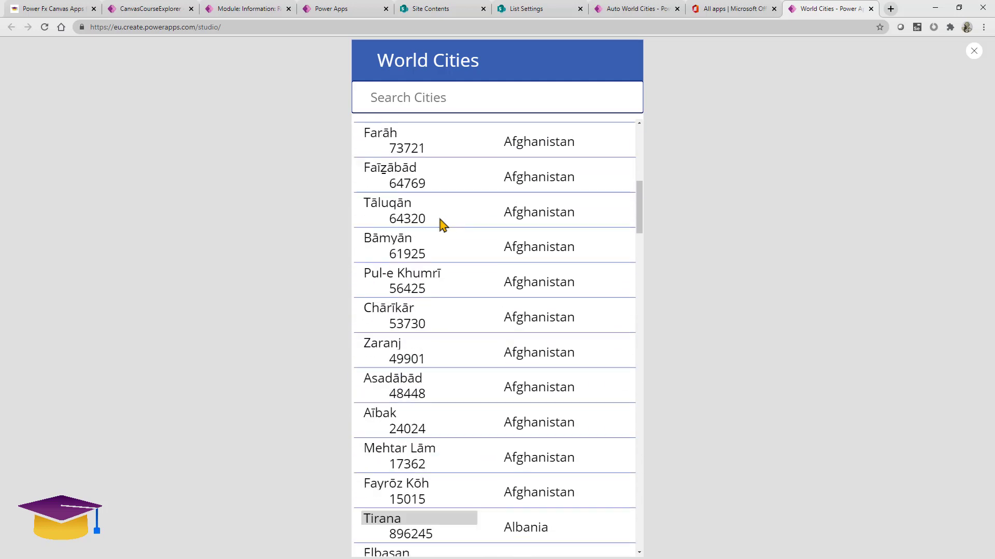
pyautogui.scroll(-6, 441, 224)
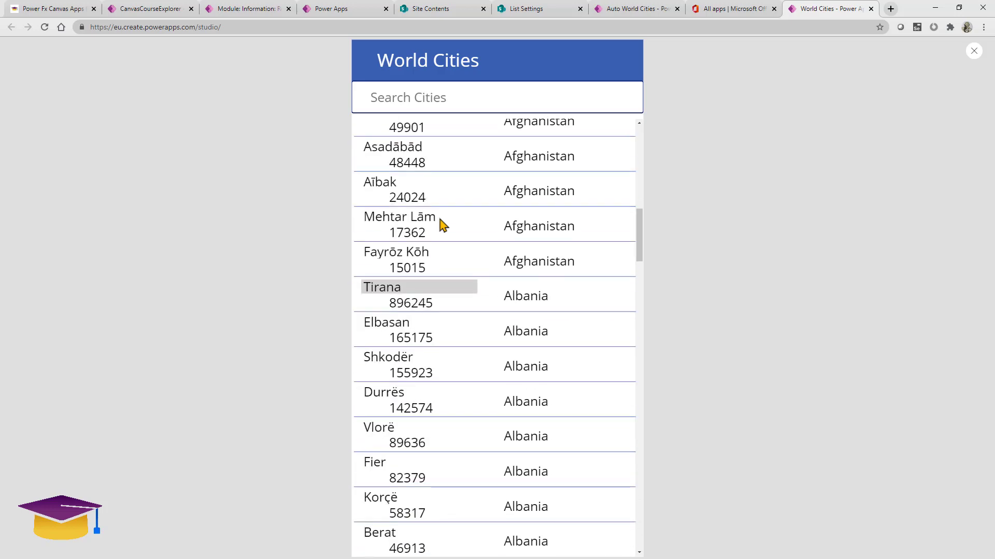
pyautogui.scroll(-5, 442, 224)
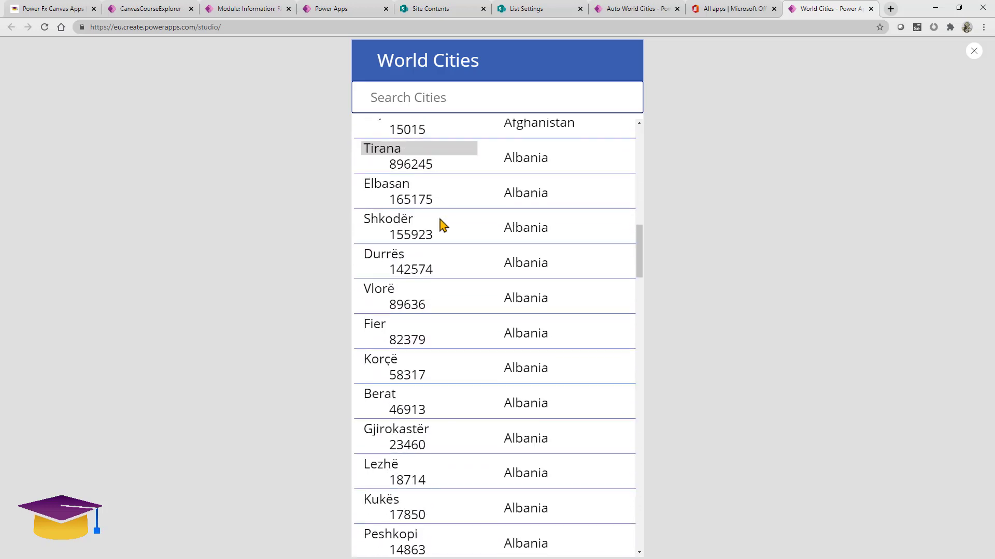
pyautogui.scroll(-8, 442, 225)
pyautogui.scroll(-13, 441, 224)
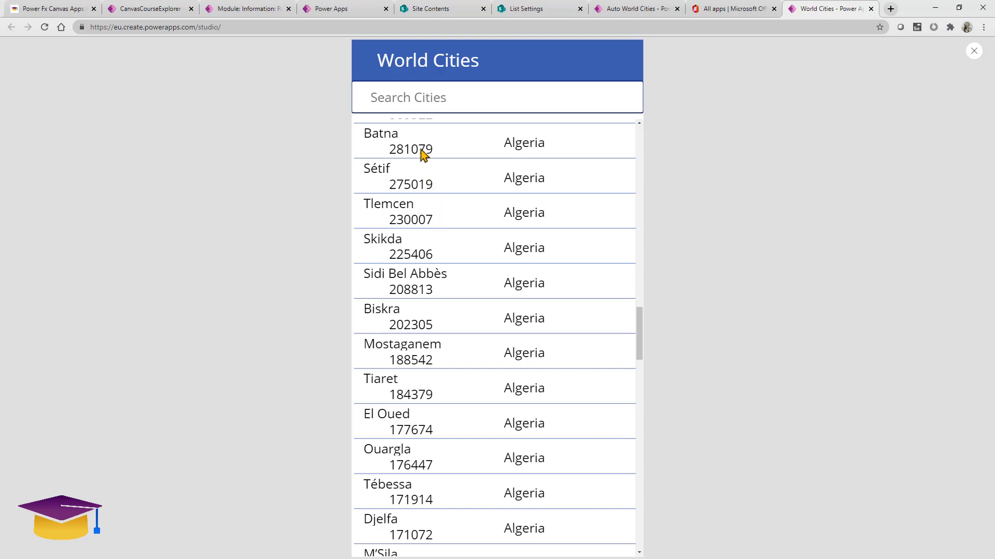
pyautogui.scroll(-5, 423, 155)
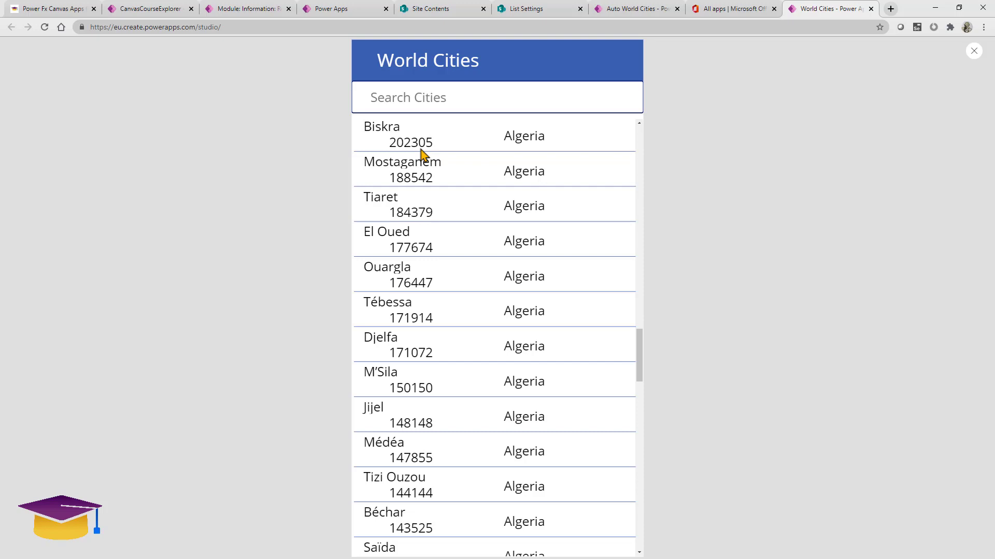
# - Switch to the SharePoint Site Contents page and reload it to check the WorldCities list
pyautogui.click(435, 16)
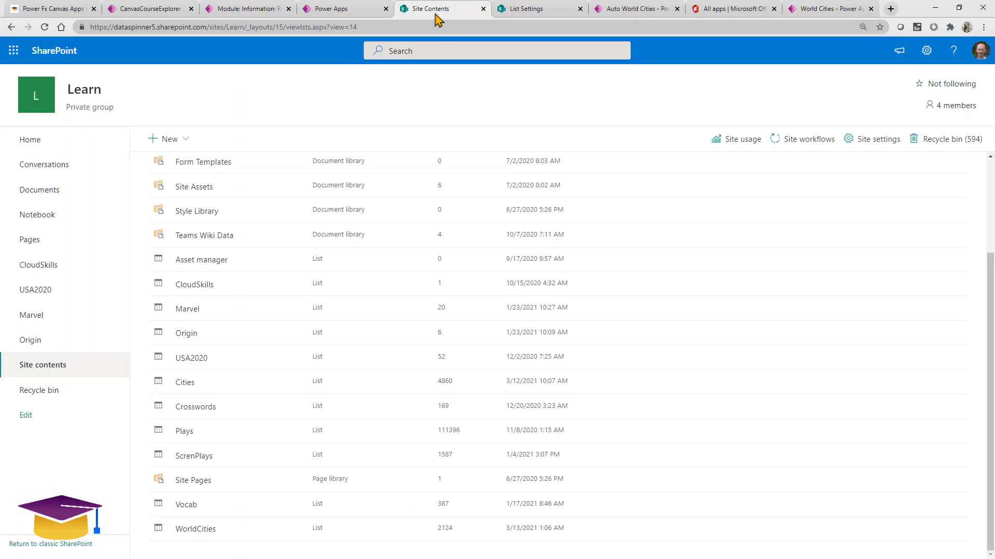
pyautogui.click(44, 27)
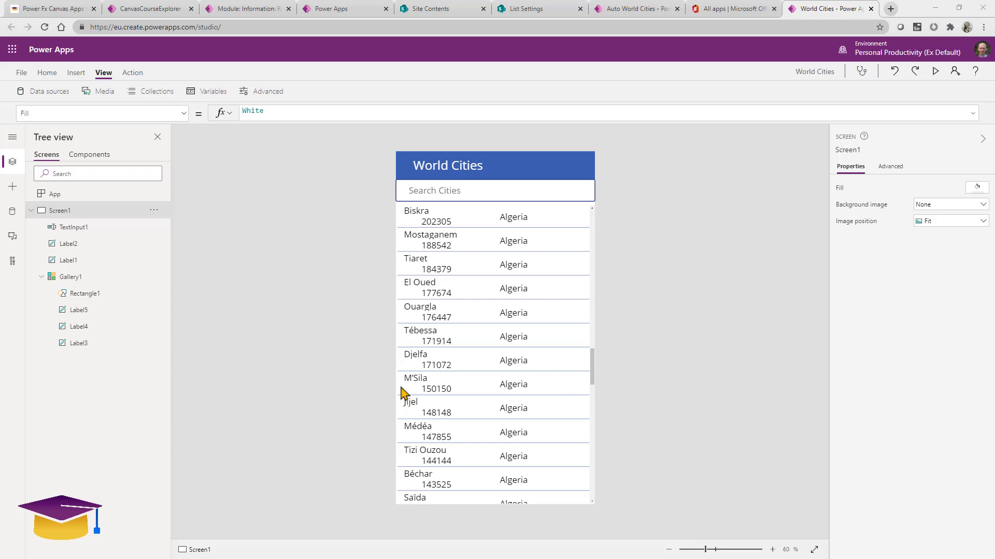
# - Switch to the Auto World Cities app and move the browse gallery's separator rectangle down to the item's lower edge at Y 168
pyautogui.click(636, 10)
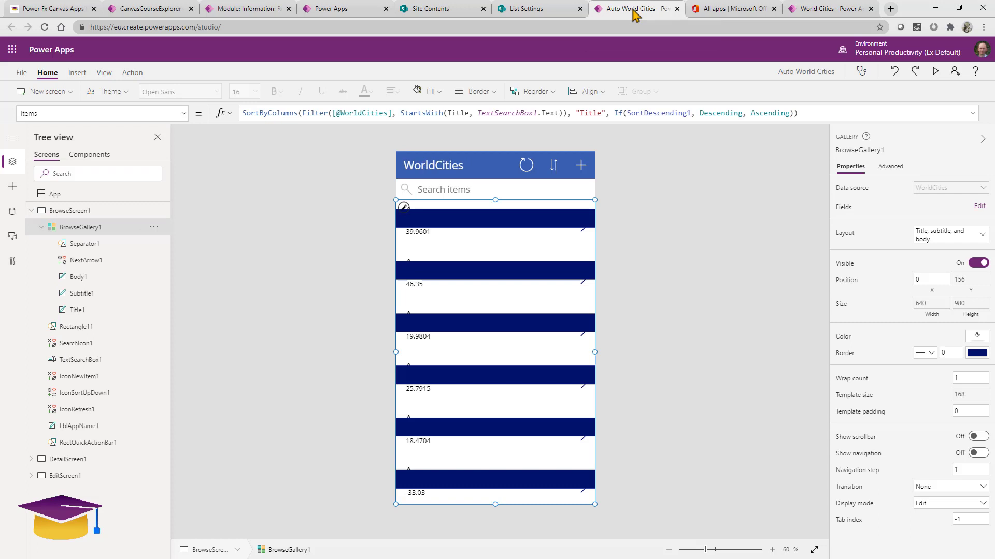
pyautogui.click(31, 210)
pyautogui.click(482, 219)
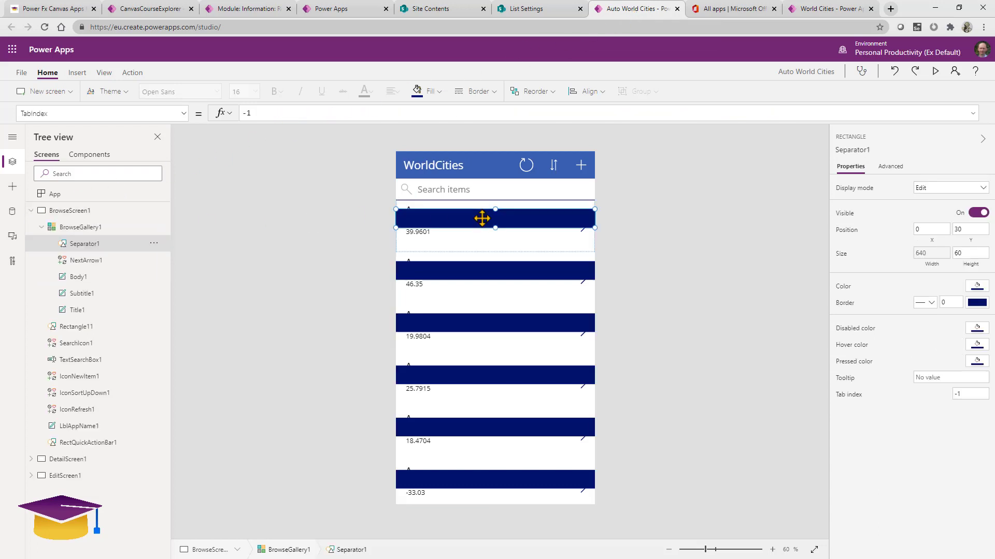
pyautogui.moveTo(482, 219); pyautogui.dragTo(497, 260)
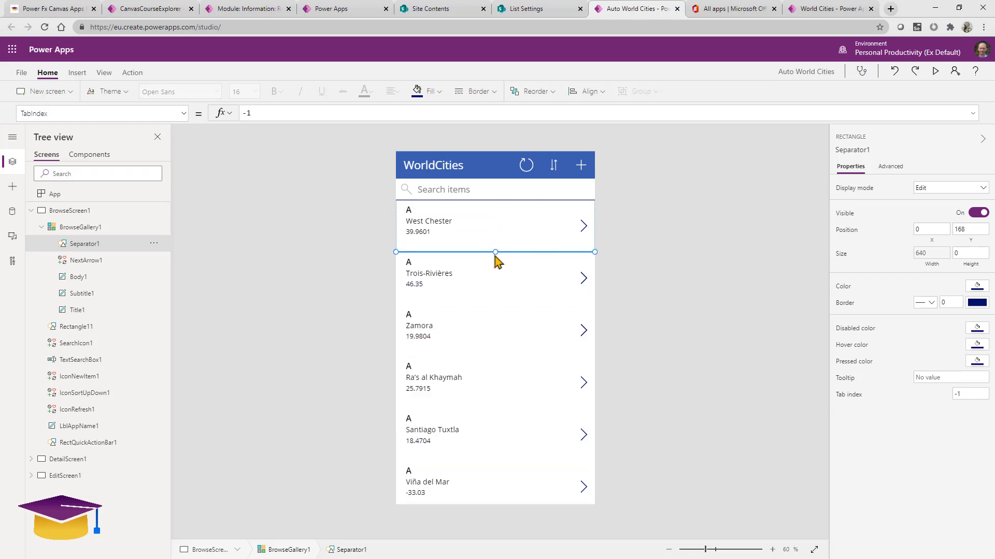
pyautogui.click(489, 224)
# - Preview the Auto World Cities app, open the West Chester record and delete it
pyautogui.click(935, 71)
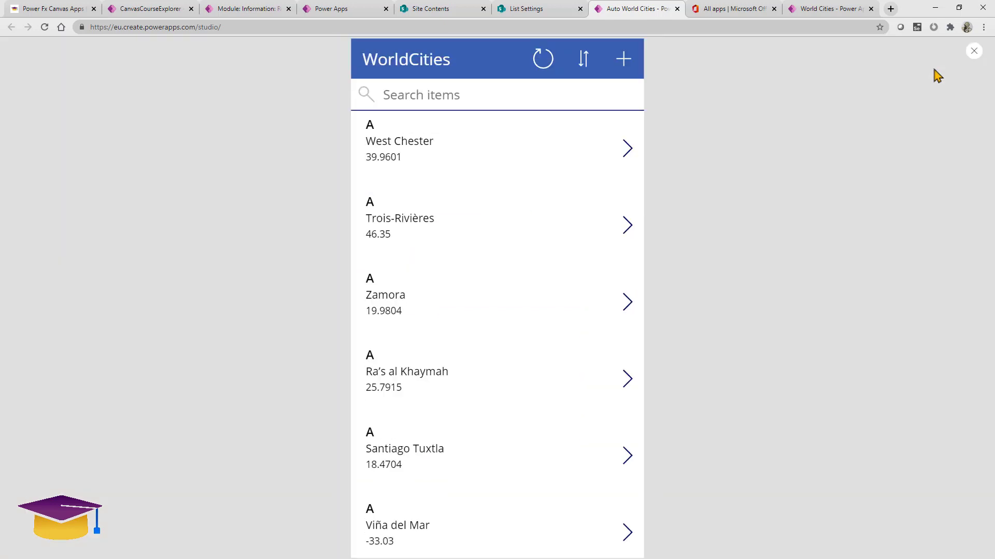
pyautogui.click(629, 155)
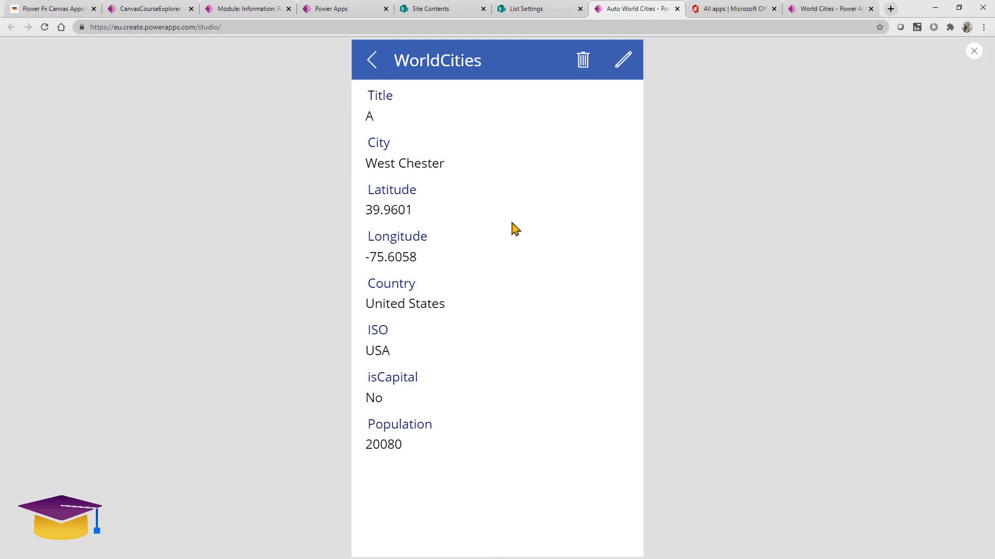
pyautogui.click(582, 62)
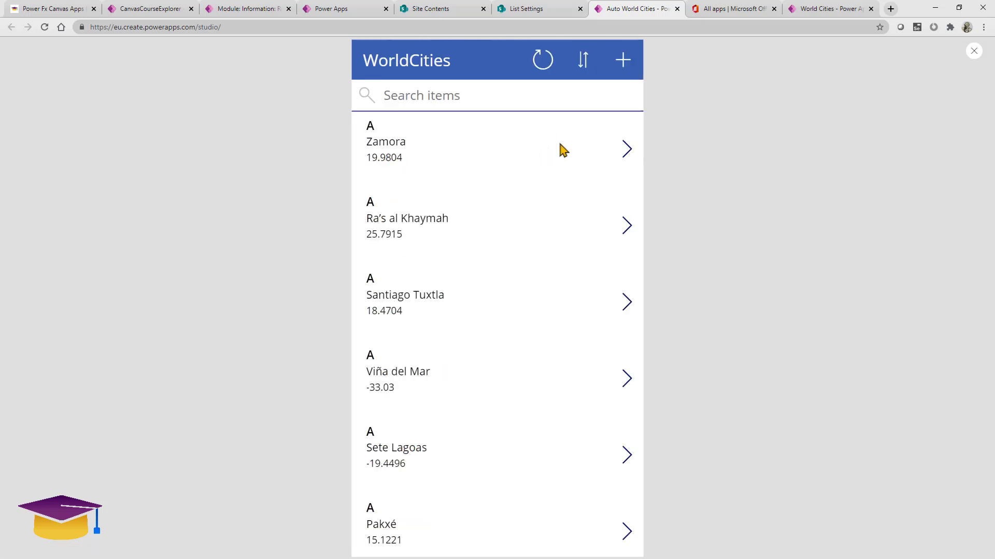
# - View and cancel the blank new-record form, and open the Zamora record for editing
pyautogui.click(621, 62)
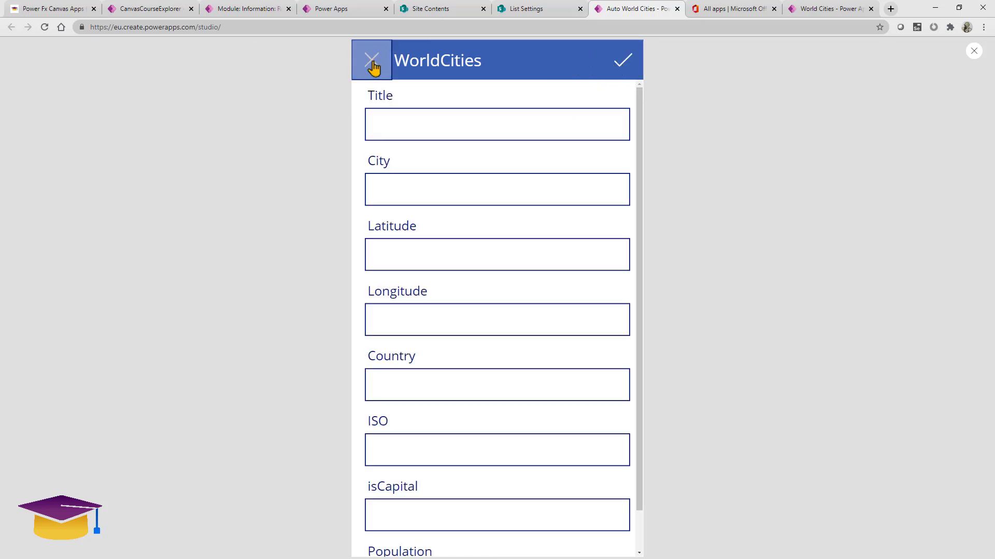
pyautogui.click(372, 62)
pyautogui.click(624, 151)
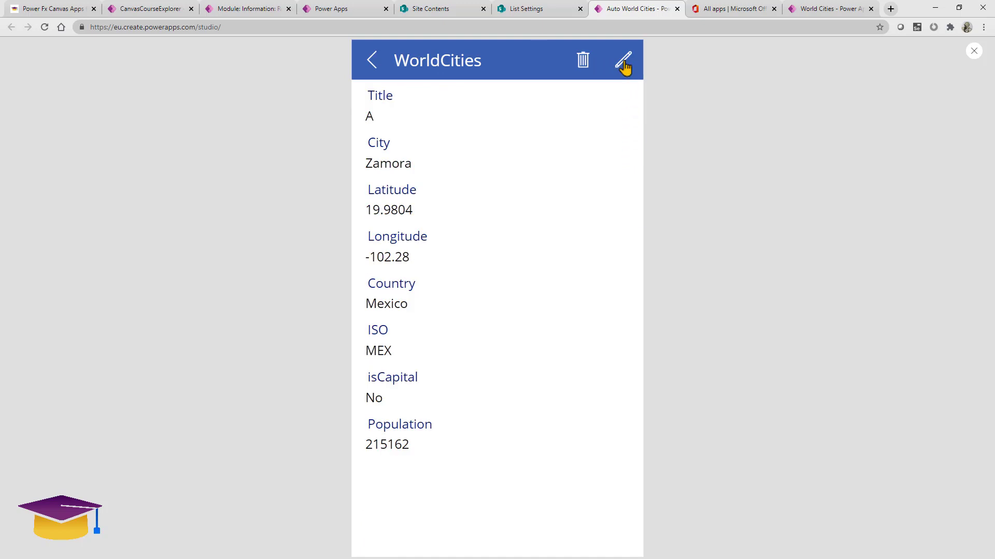
pyautogui.click(623, 62)
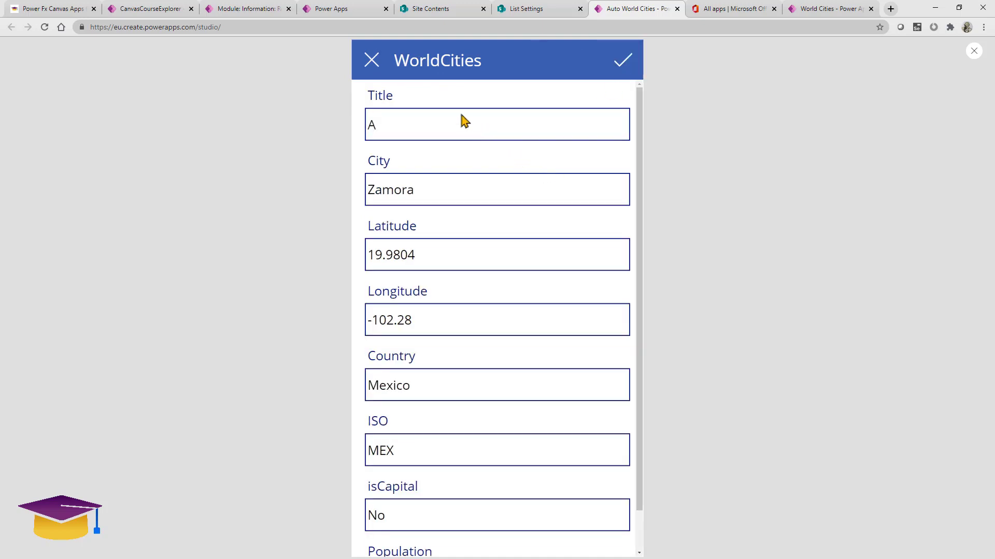
# - Cancel the Zamora record edit, switch to the World Cities app and add a new blank screen
pyautogui.click(372, 61)
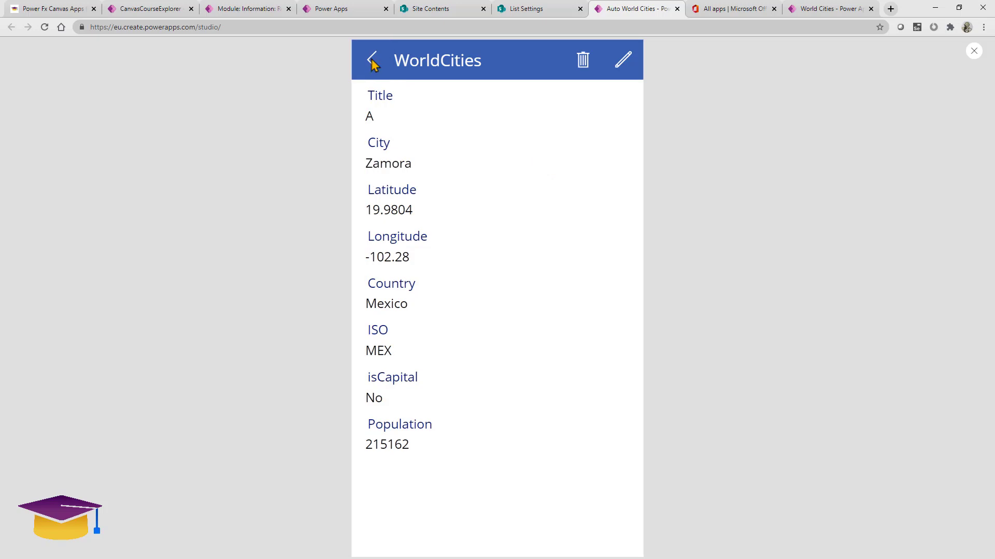
pyautogui.click(802, 10)
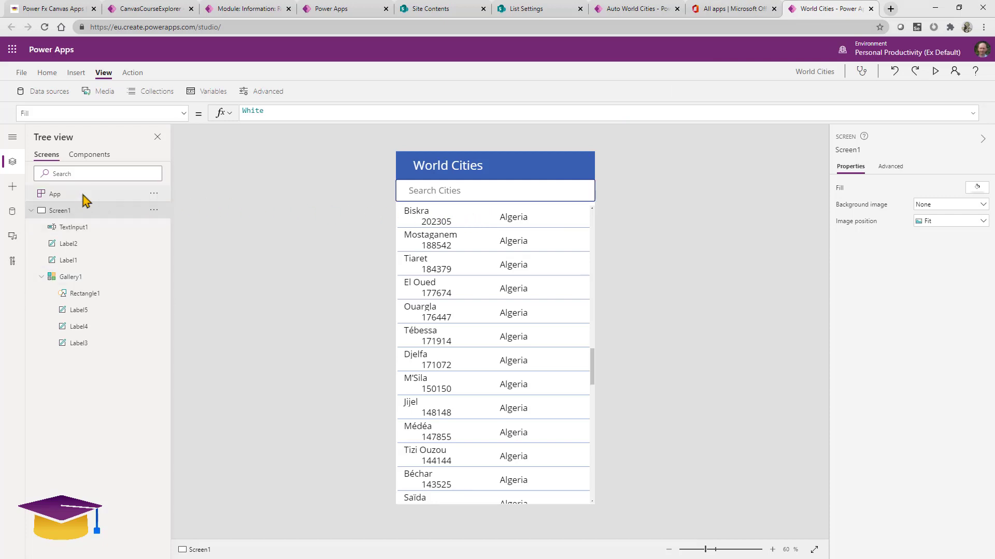
pyautogui.click(76, 73)
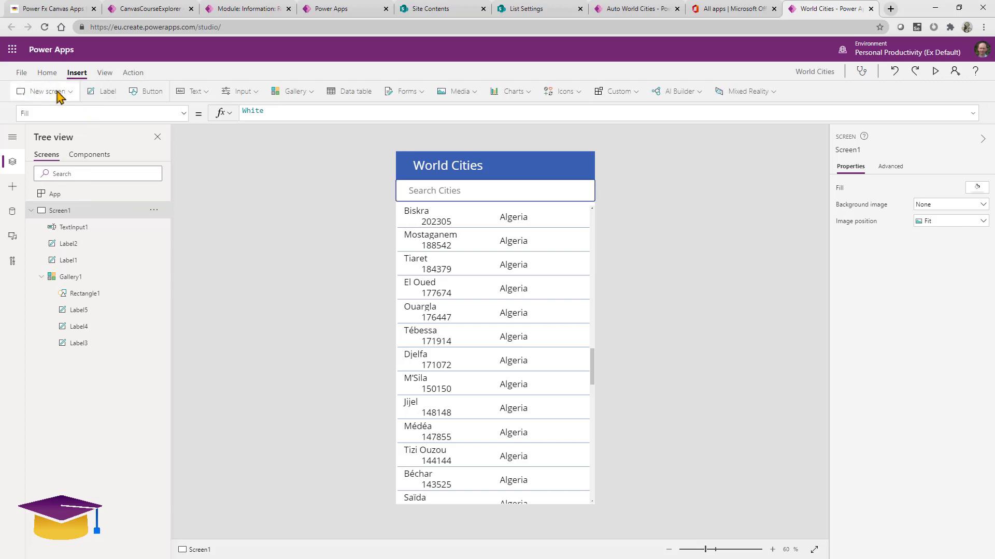
pyautogui.click(29, 91)
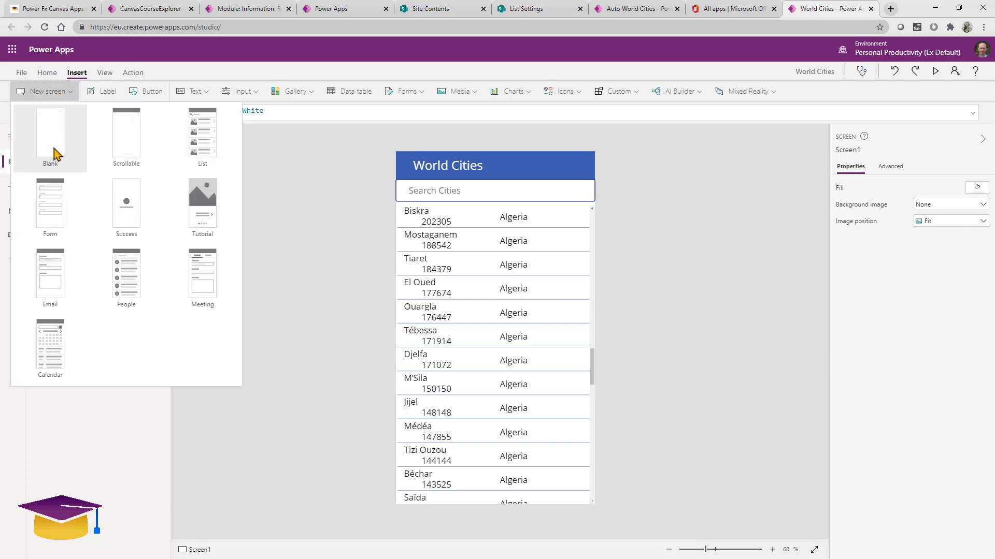
pyautogui.click(57, 154)
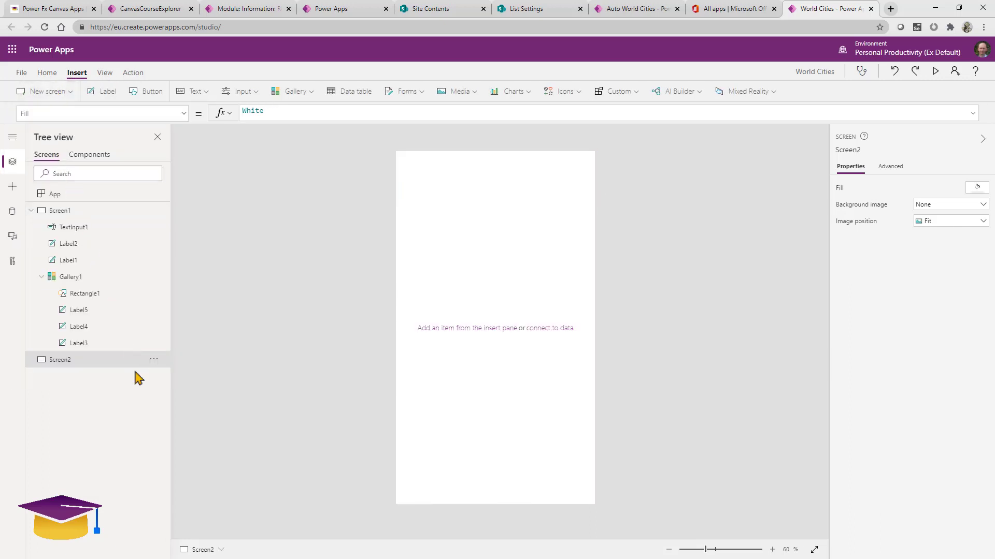
# - Copy the World Cities title label and its blue header bar label from Screen1 onto Screen2
pyautogui.click(100, 214)
pyautogui.click(461, 171)
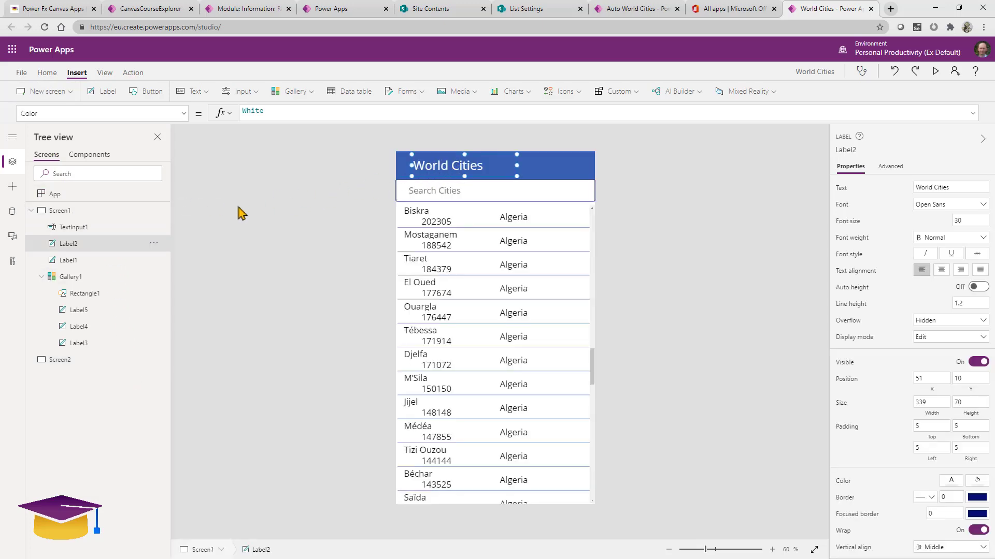
pyautogui.keyDown('ctrl'); pyautogui.click(89, 261); pyautogui.keyUp('ctrl')
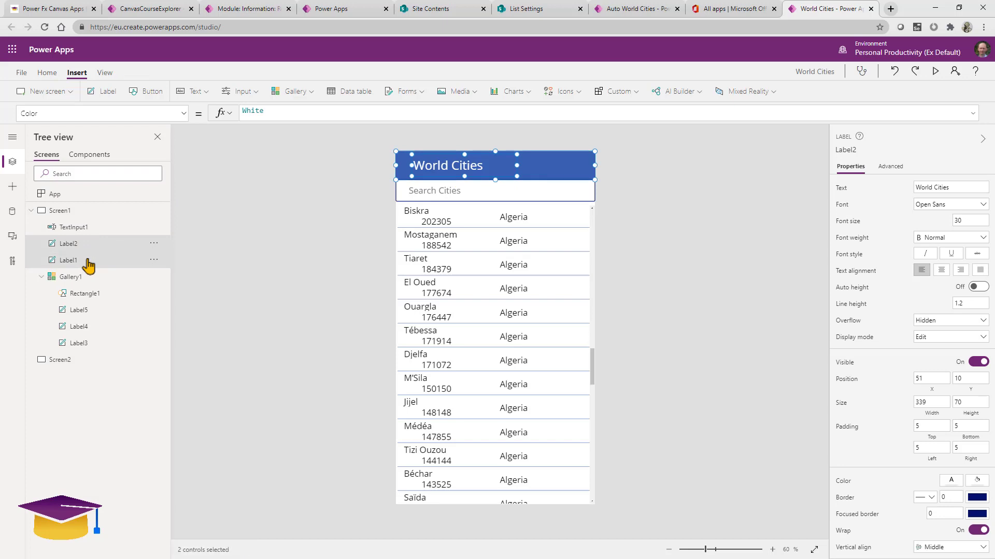
pyautogui.click(77, 362)
pyautogui.hotkey('ctrl', 'v')
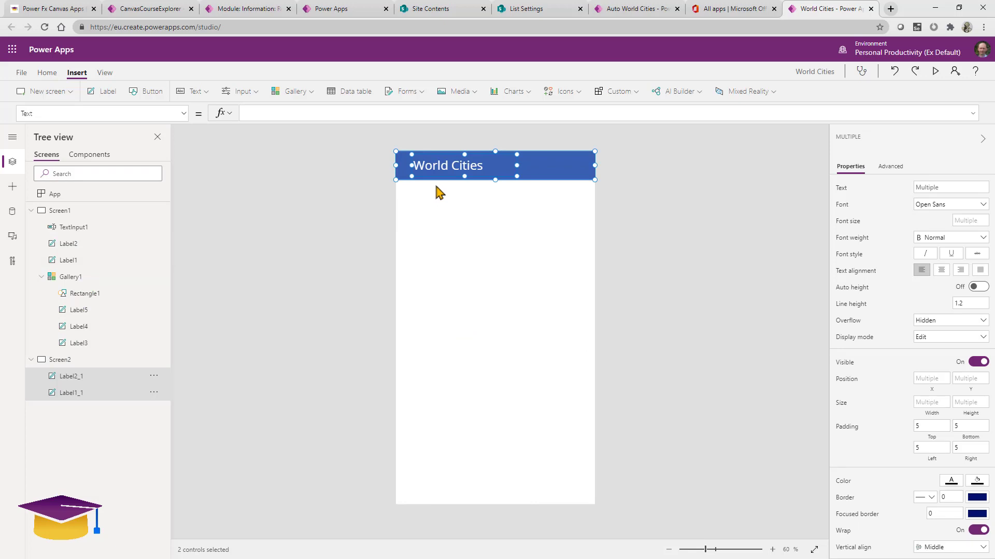
pyautogui.click(626, 179)
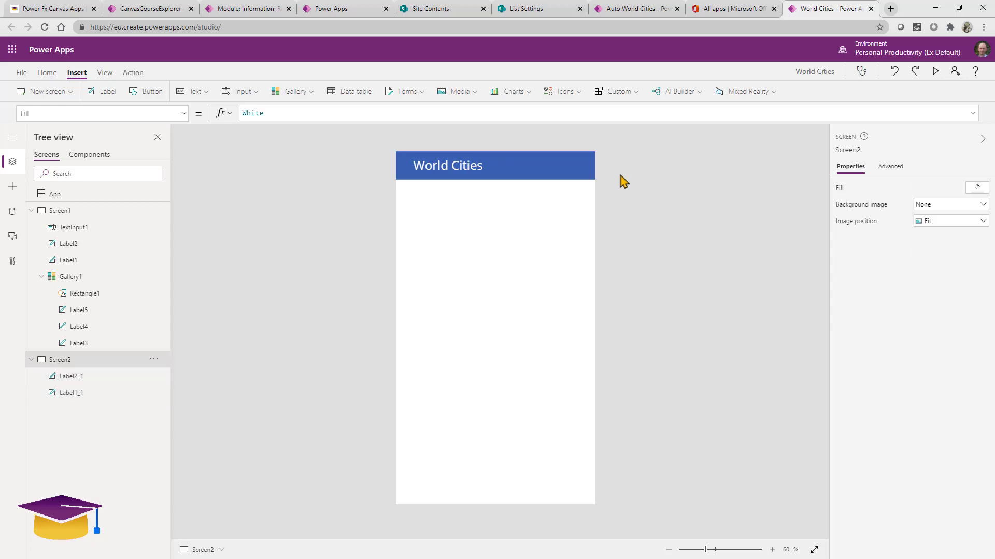
pyautogui.click(461, 174)
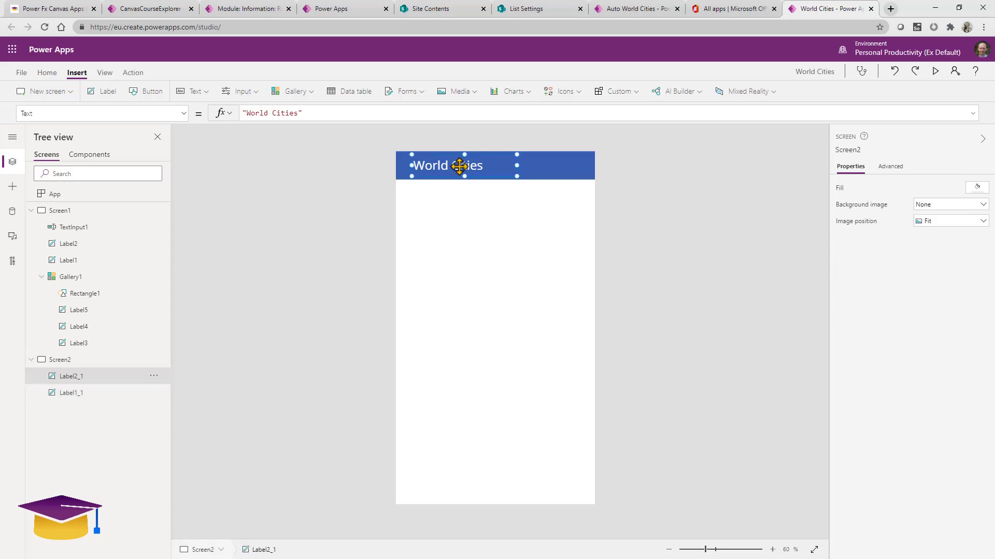
pyautogui.click(434, 223)
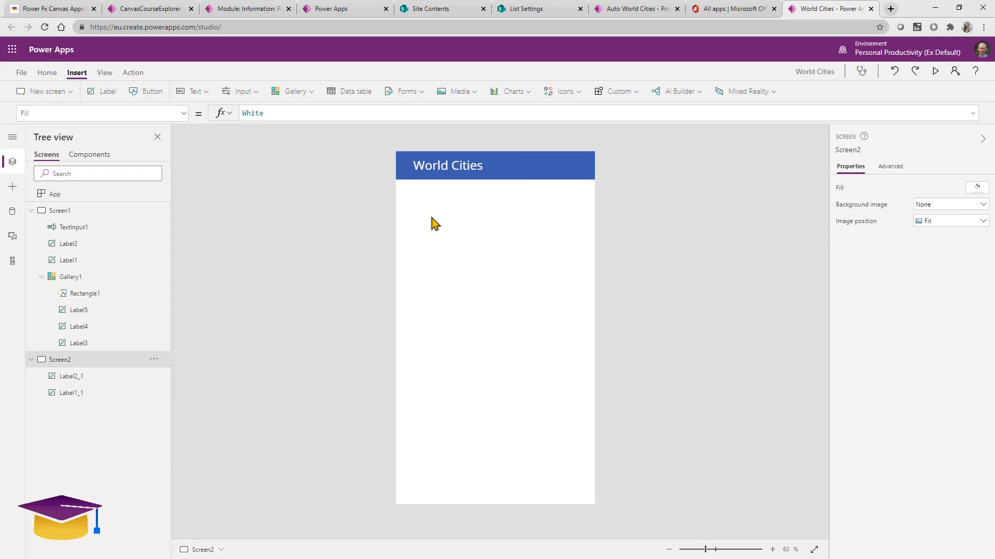
# - Insert a display form on Screen2 and fit it from under the header (Y 91) to the screen's lower edge, 1045 high
pyautogui.click(13, 187)
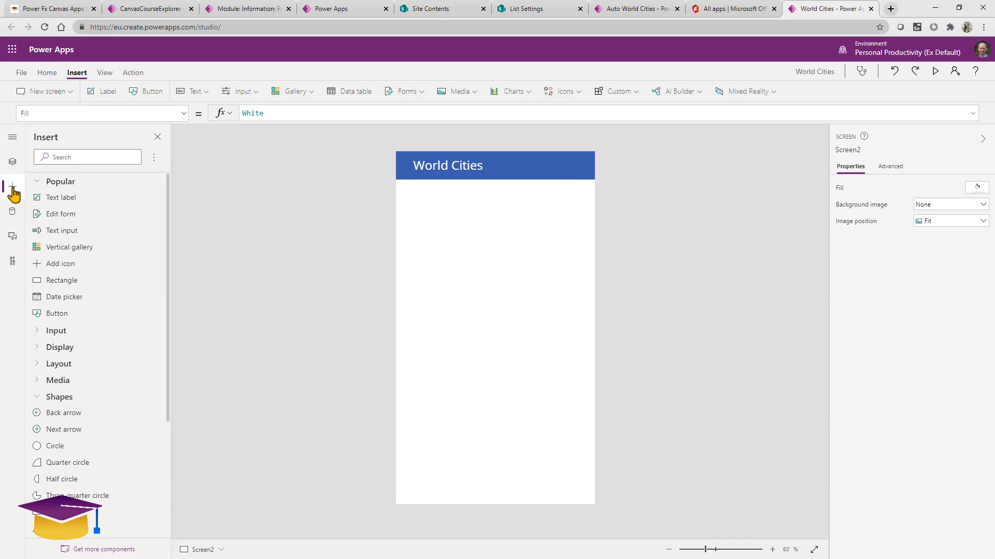
pyautogui.click(97, 157)
pyautogui.write('for')
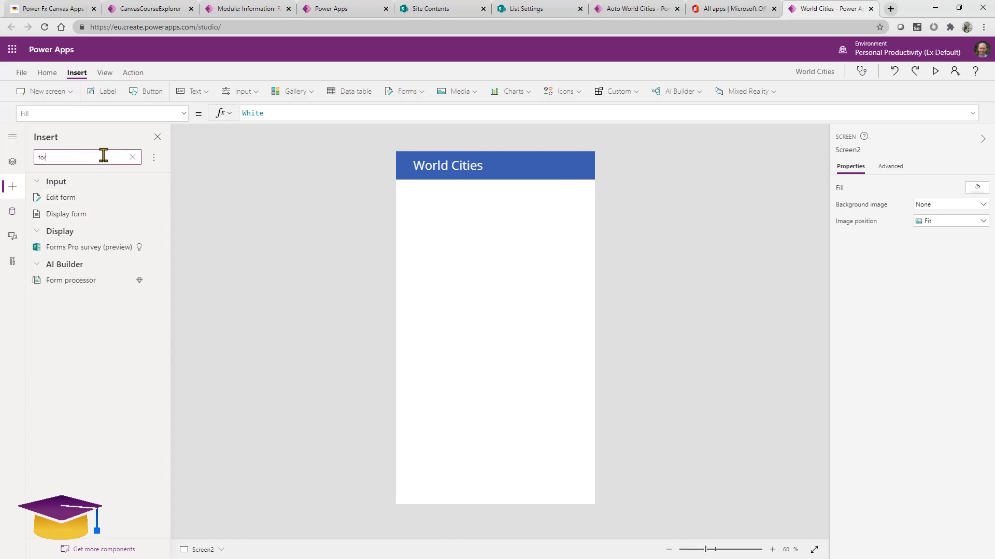
pyautogui.click(419, 94)
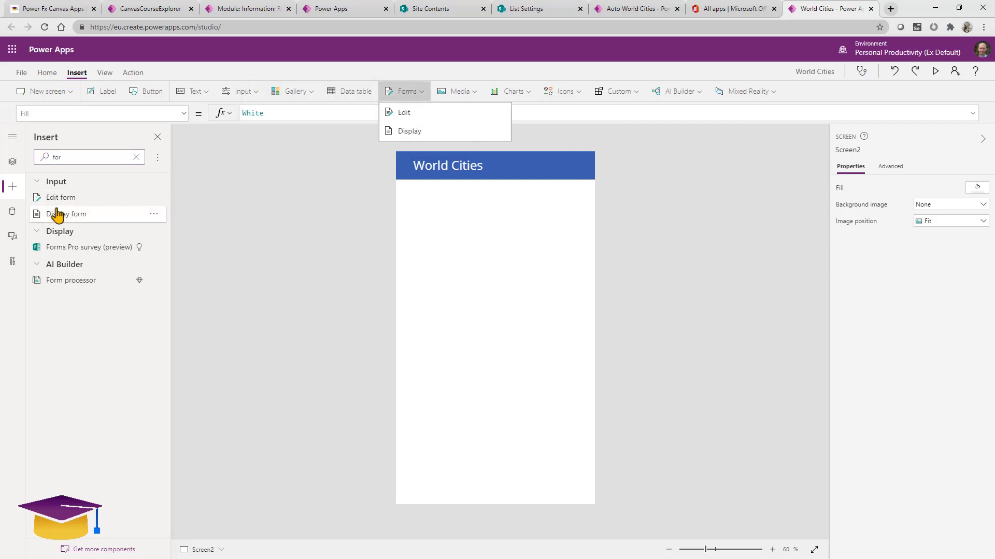
pyautogui.moveTo(46, 213); pyautogui.dragTo(431, 258)
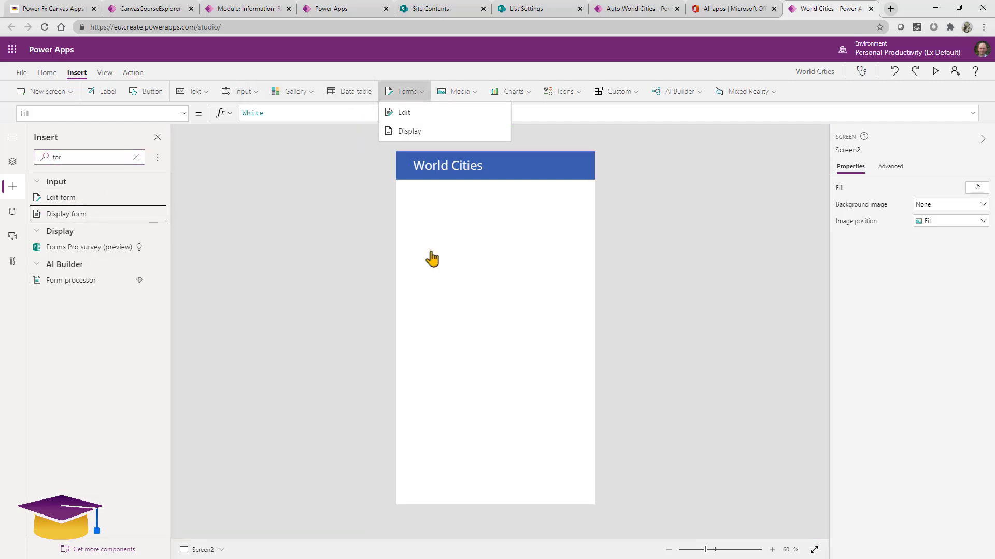
pyautogui.moveTo(495, 252); pyautogui.dragTo(507, 186)
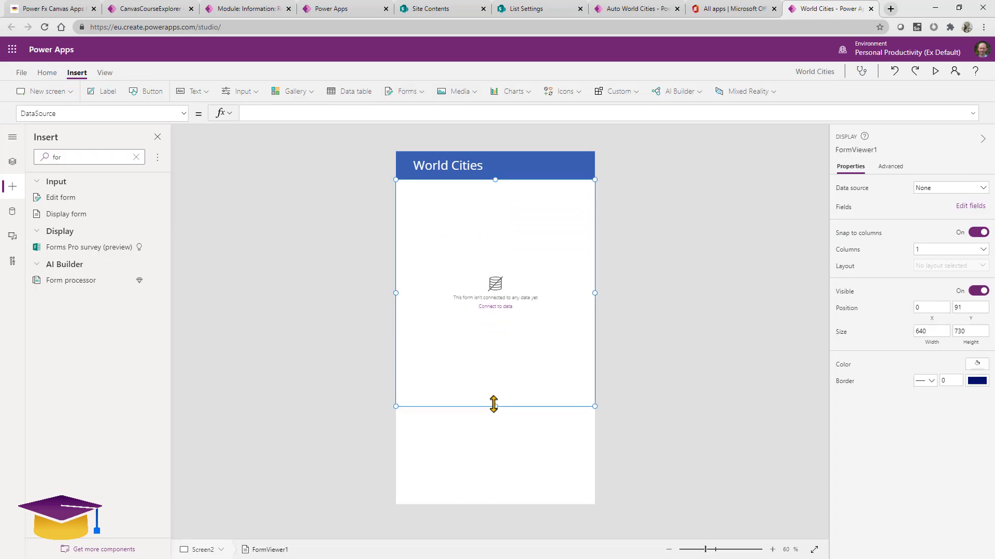
pyautogui.moveTo(495, 406); pyautogui.dragTo(497, 516)
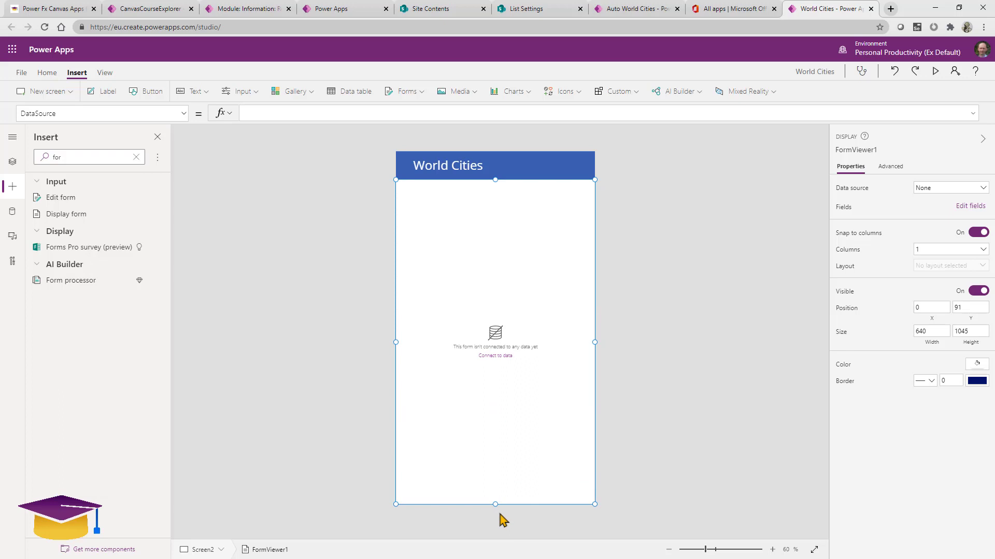
# - Connect the display form to the WorldCities data source and set its Item property to Gallery1.Selected
pyautogui.click(939, 194)
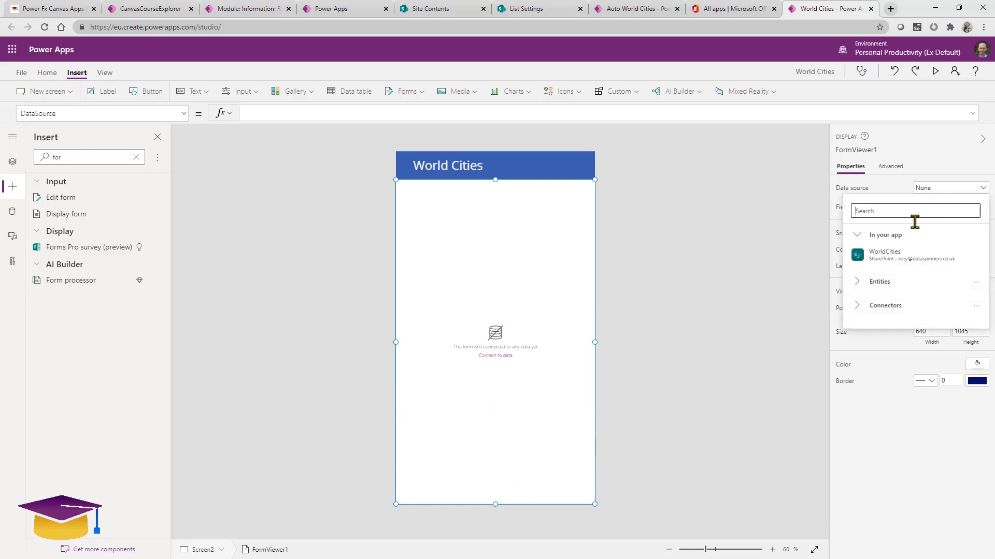
pyautogui.click(895, 259)
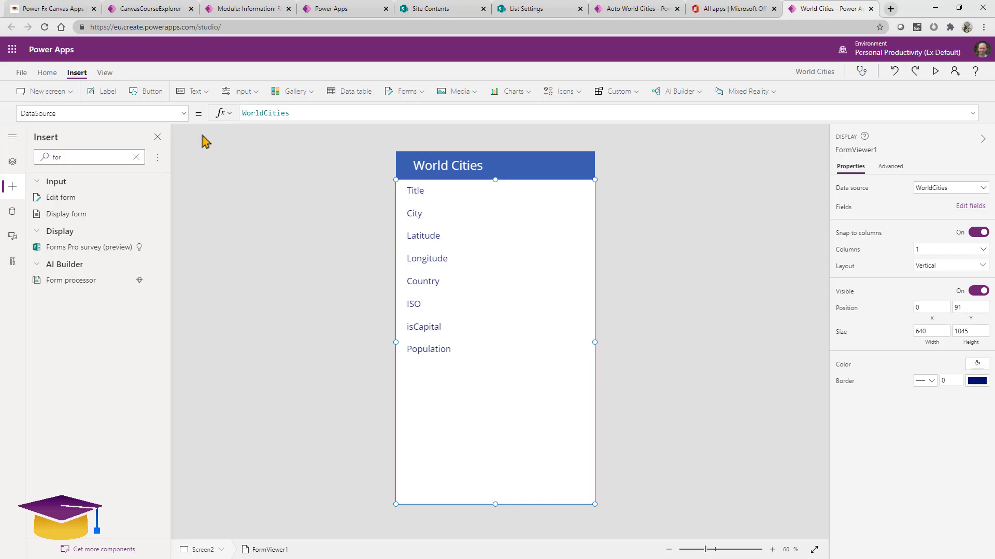
pyautogui.moveTo(166, 112); pyautogui.dragTo(1, 120)
pyautogui.write('Item')
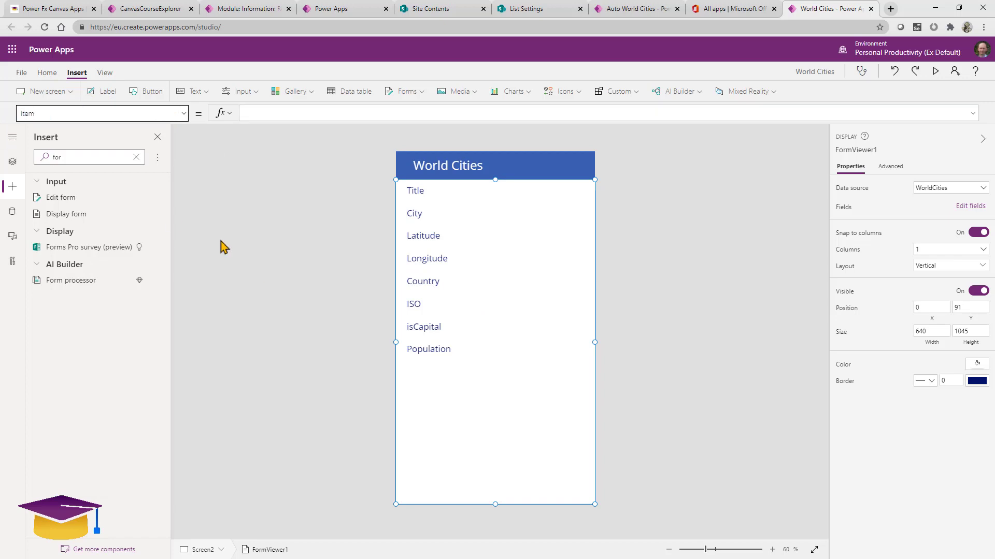
pyautogui.click(12, 163)
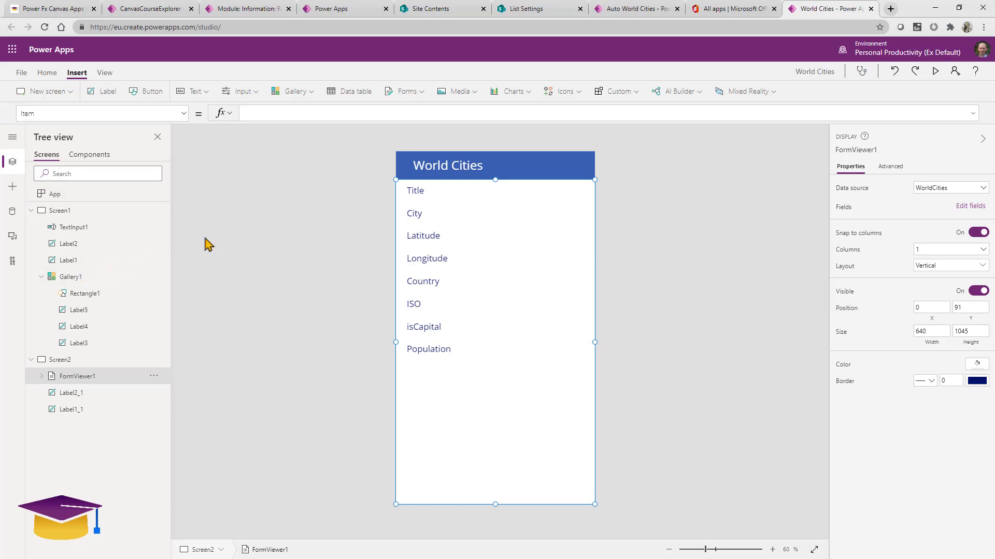
pyautogui.click(270, 114)
pyautogui.write('gall')
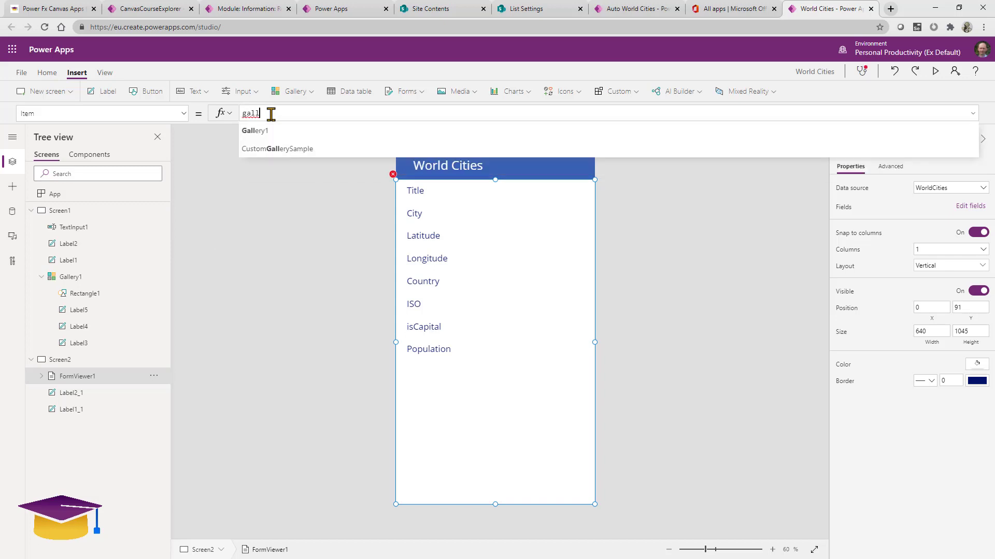
pyautogui.click(268, 133)
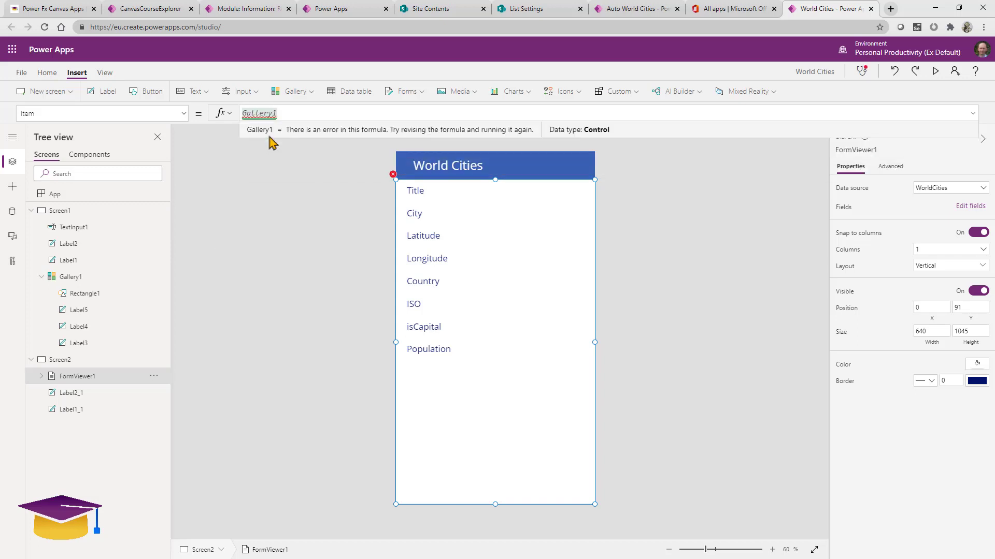
pyautogui.write('.se')
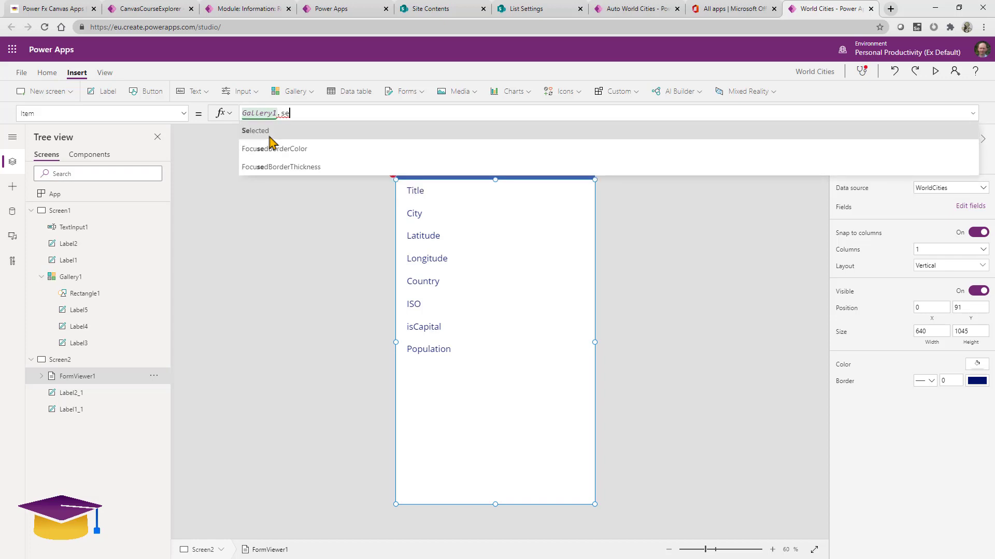
pyautogui.click(291, 131)
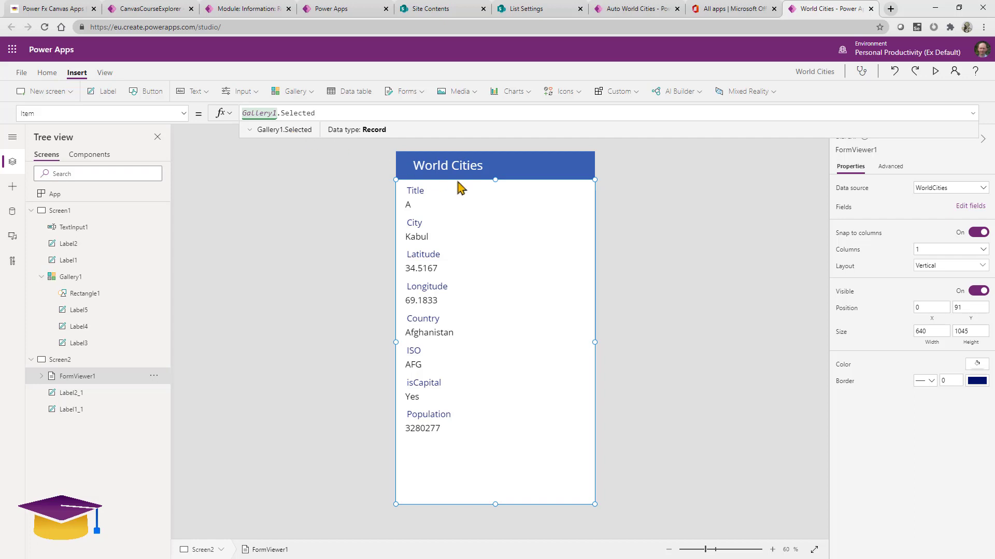
# - Add an icon near the right end of Screen2's header at about X 498, Y 16, and change it to Trash
pyautogui.click(627, 240)
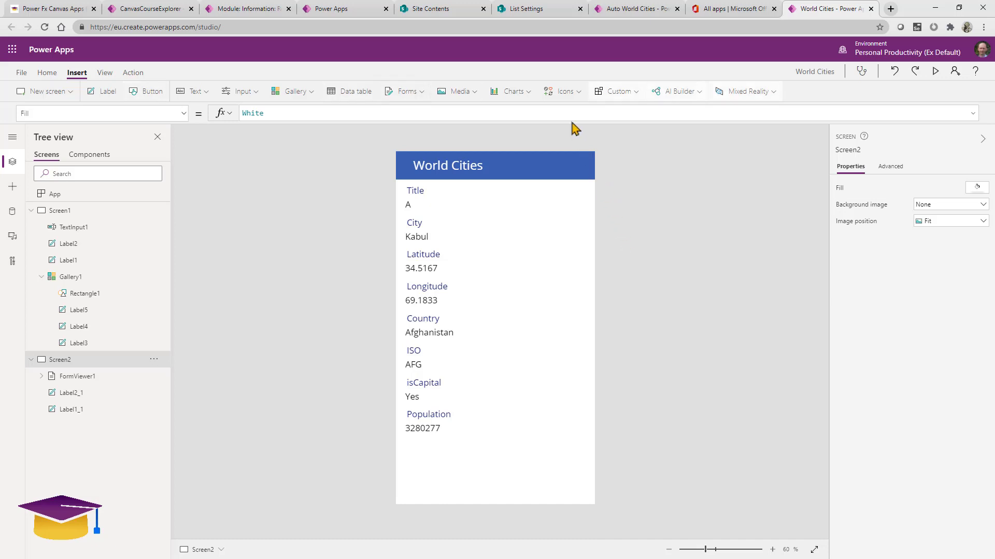
pyautogui.click(559, 96)
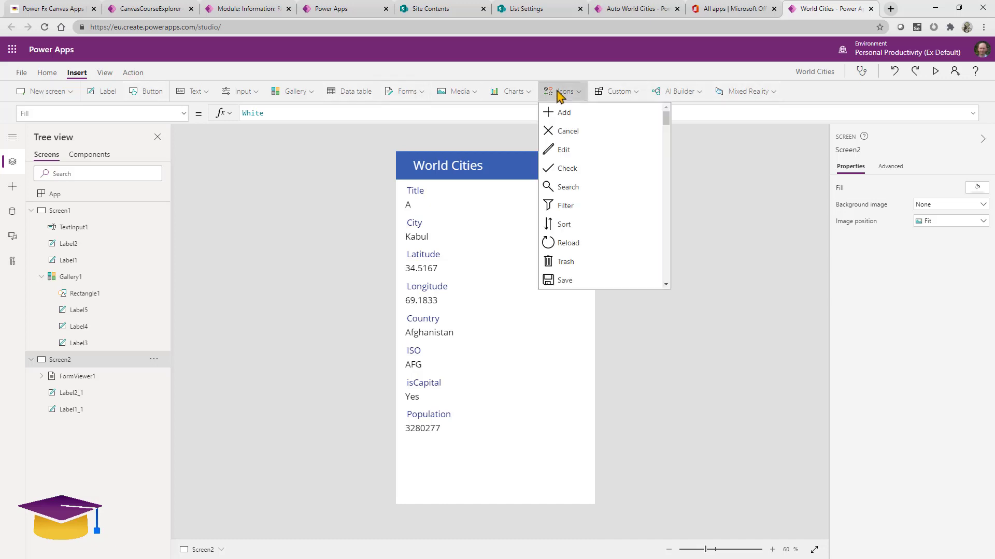
pyautogui.click(573, 112)
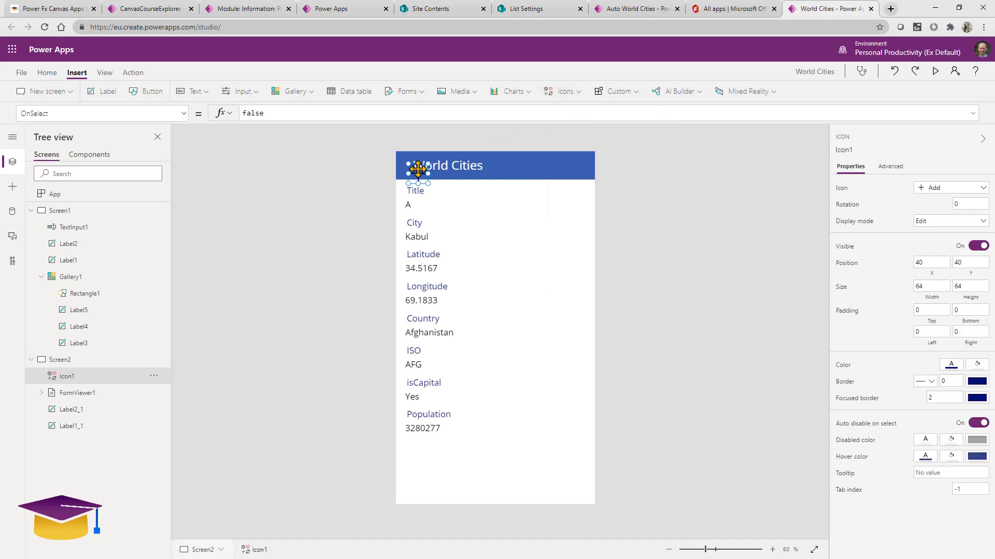
pyautogui.moveTo(414, 166); pyautogui.dragTo(560, 161)
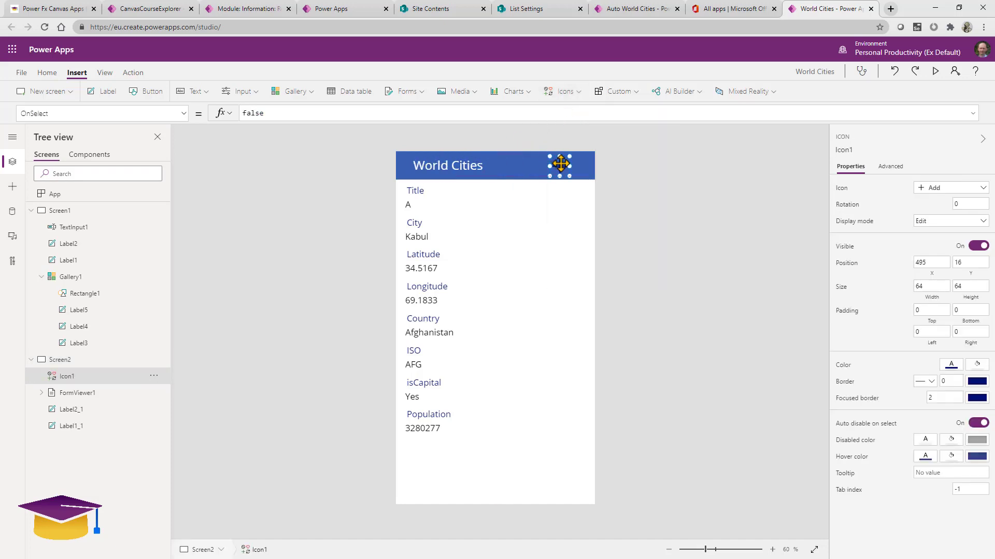
pyautogui.click(933, 190)
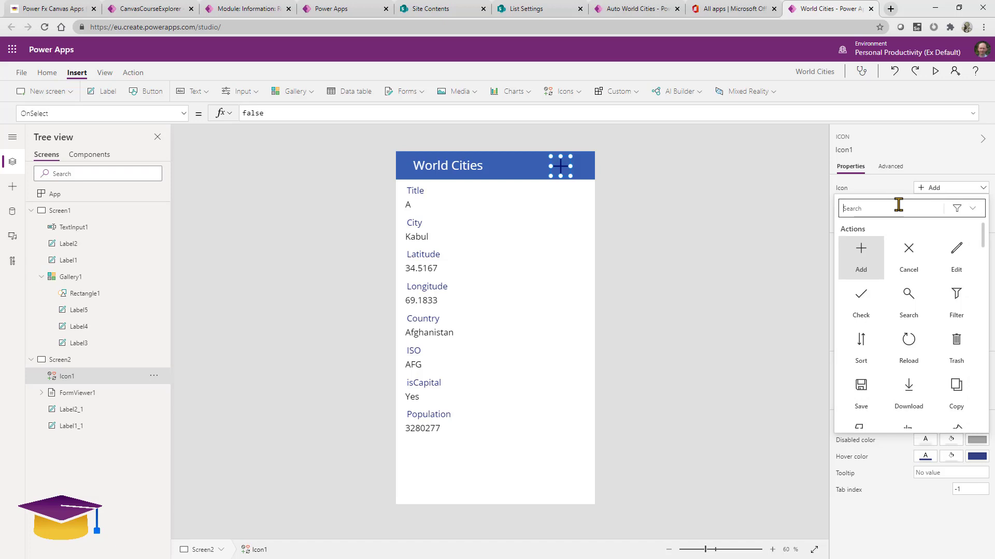
pyautogui.write('tra')
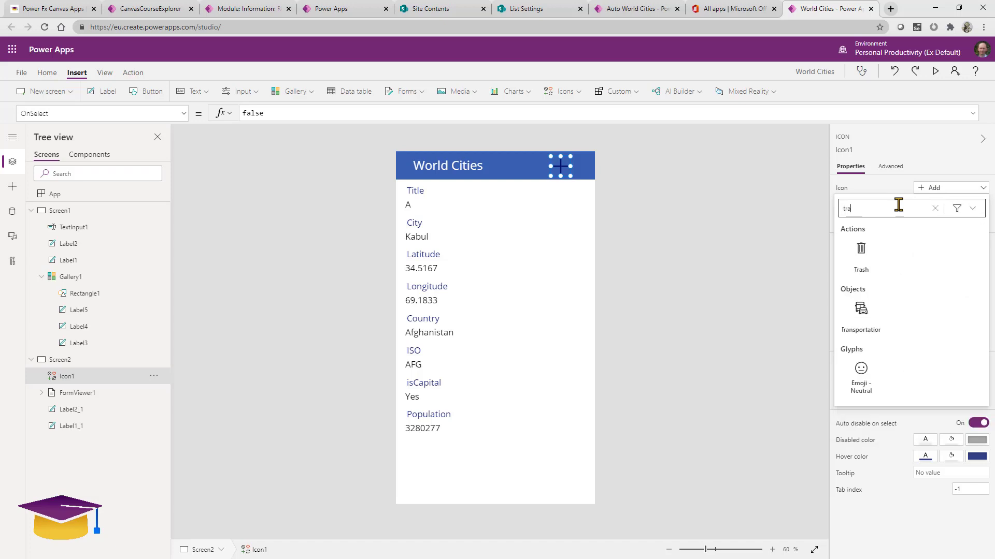
pyautogui.click(861, 257)
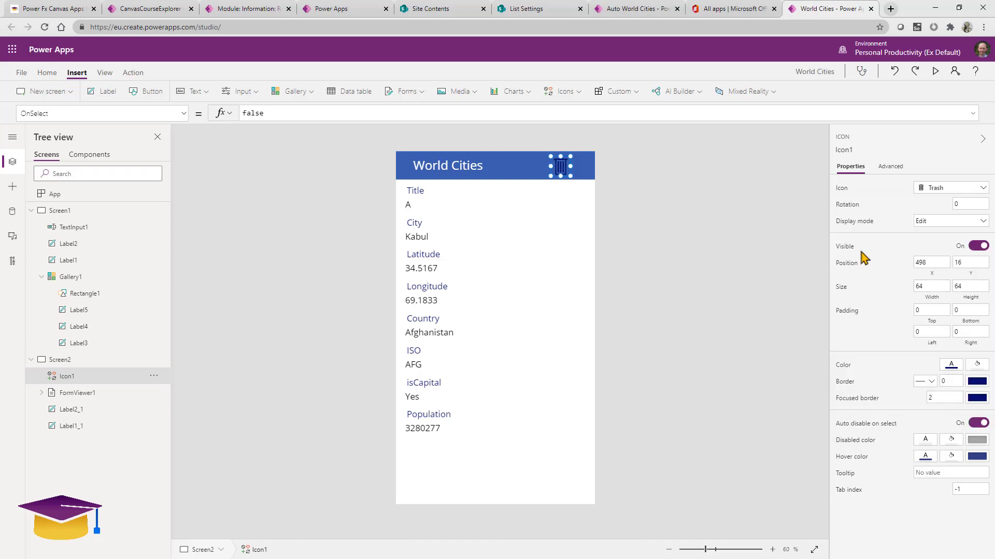
# - Set the trash icon's Color to White and move it to the right end of Screen2's header, at about X 561, Y 13
pyautogui.click(62, 110)
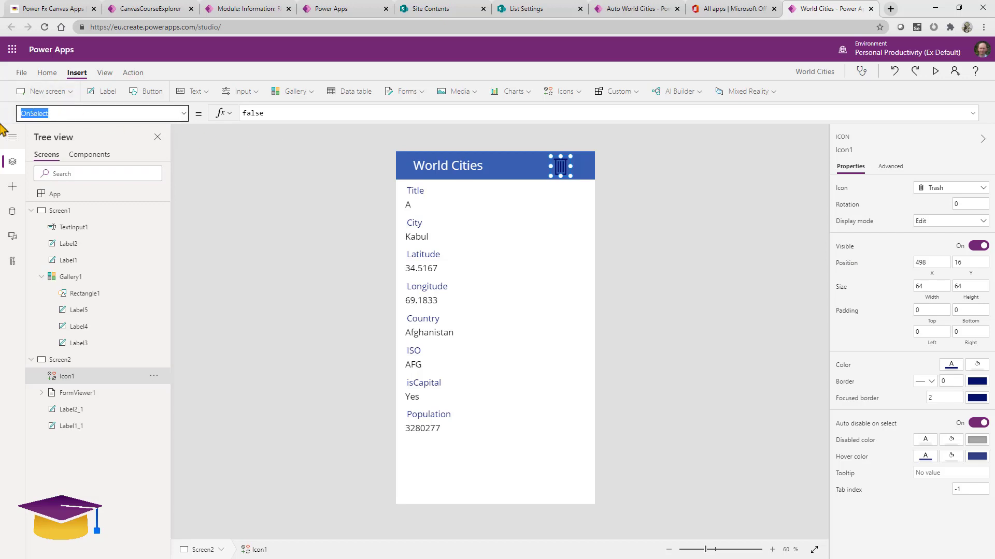
pyautogui.write('Color')
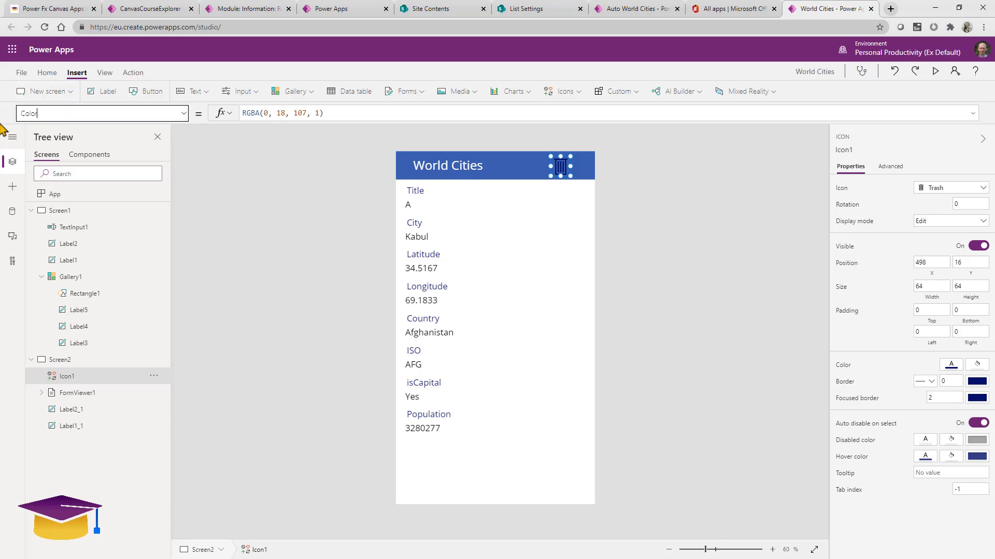
pyautogui.tripleClick(353, 112)
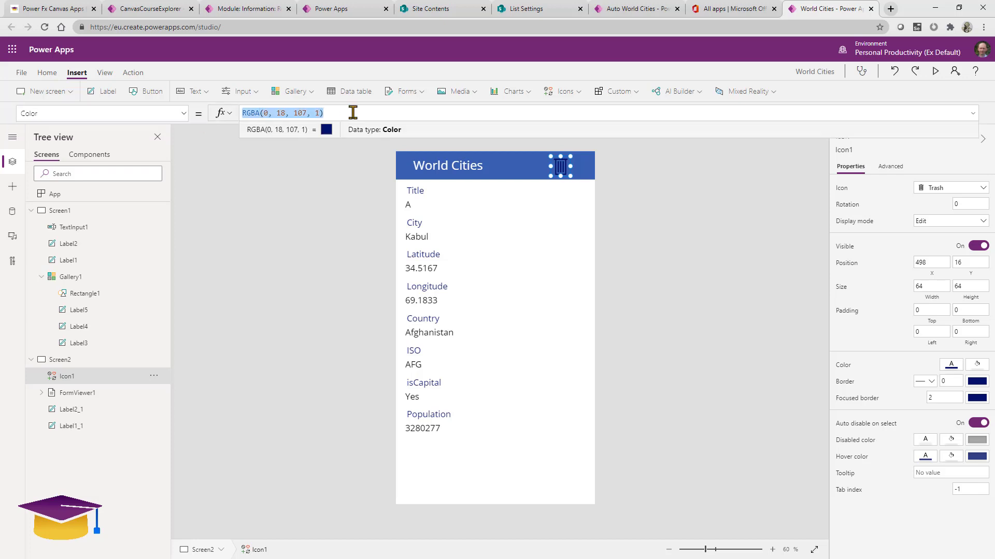
pyautogui.write('White')
pyautogui.click(695, 257)
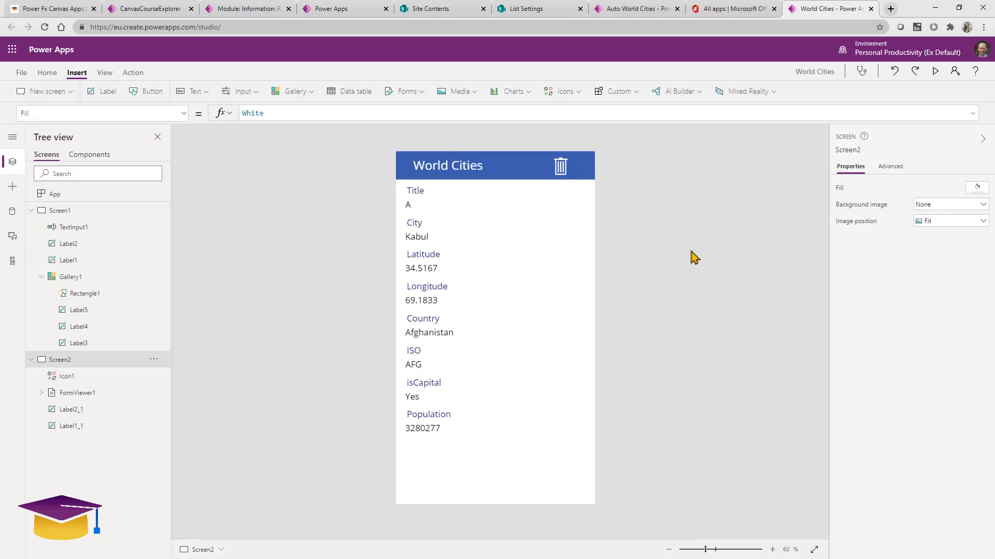
pyautogui.moveTo(560, 167); pyautogui.dragTo(579, 167)
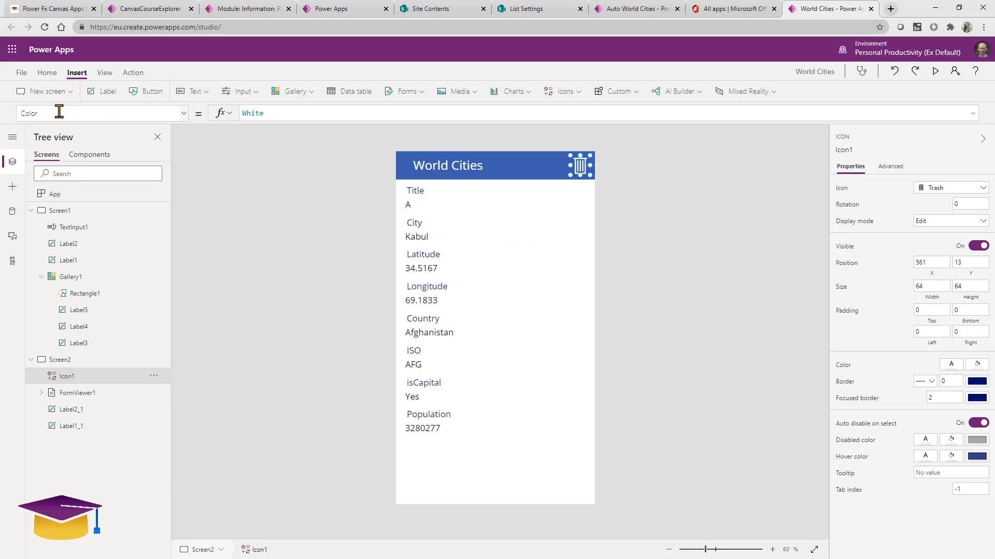
# - Set the trash icon's OnSelect formula to Remove(Gallery1.Selected)
pyautogui.click(36, 113)
pyautogui.write('OnSelect')
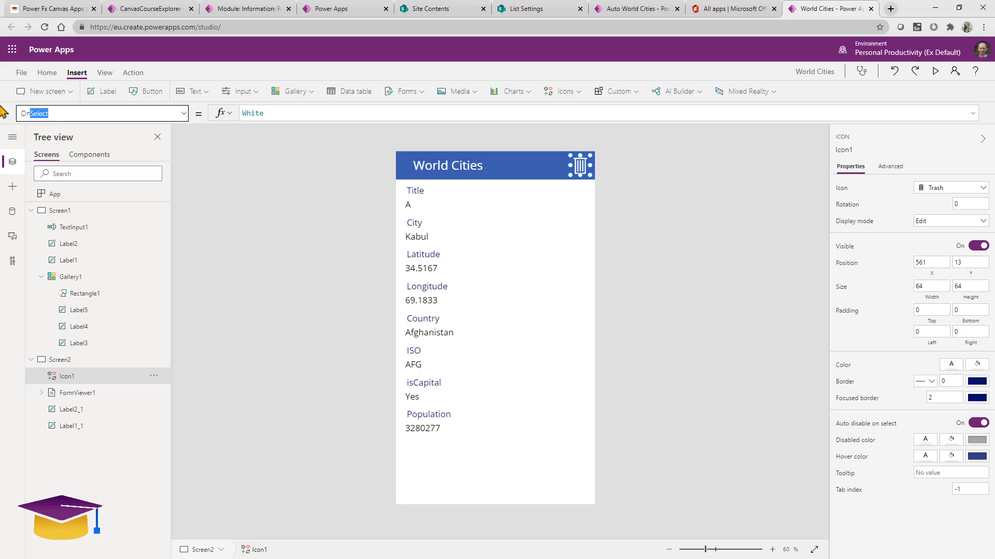
pyautogui.moveTo(272, 113); pyautogui.dragTo(230, 115)
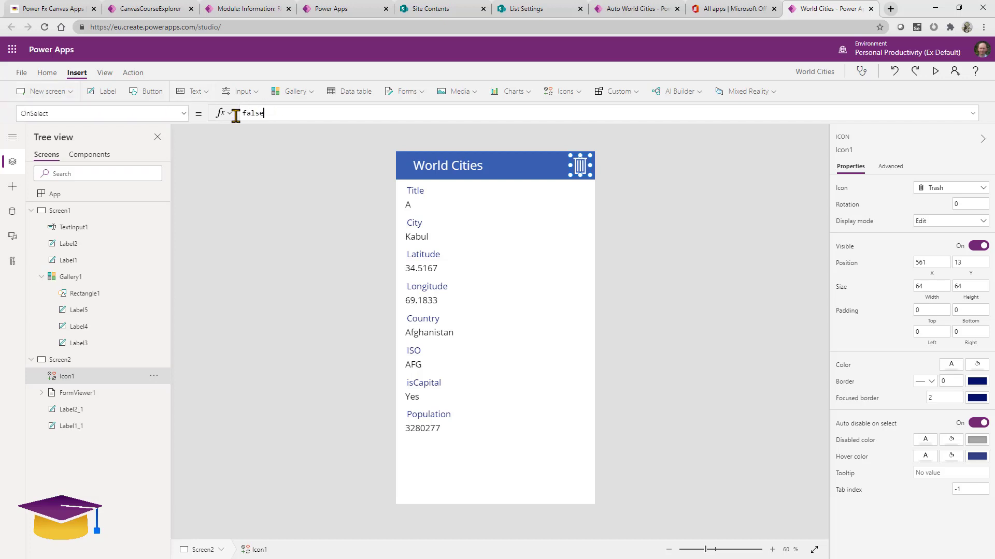
pyautogui.write('Remove(')
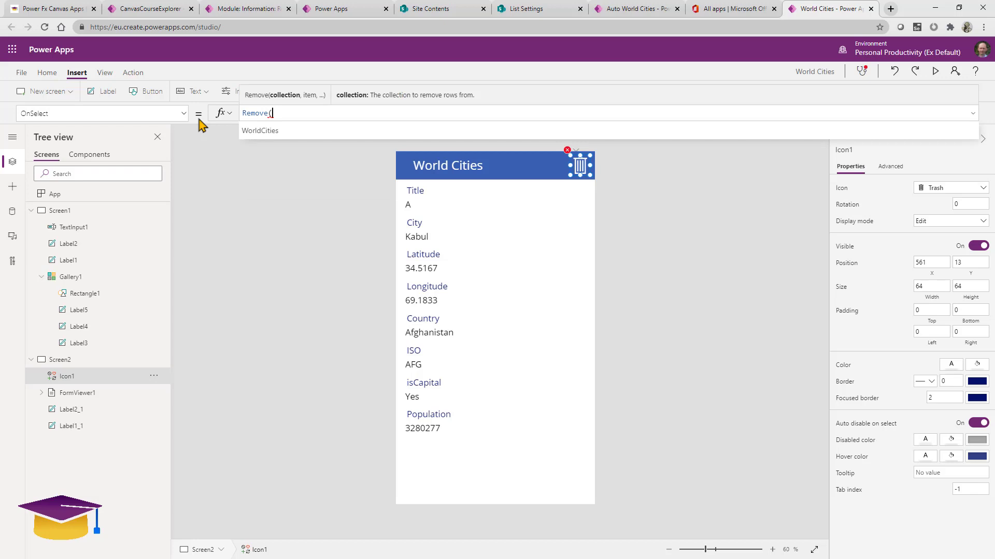
pyautogui.write('gallery')
pyautogui.click(279, 133)
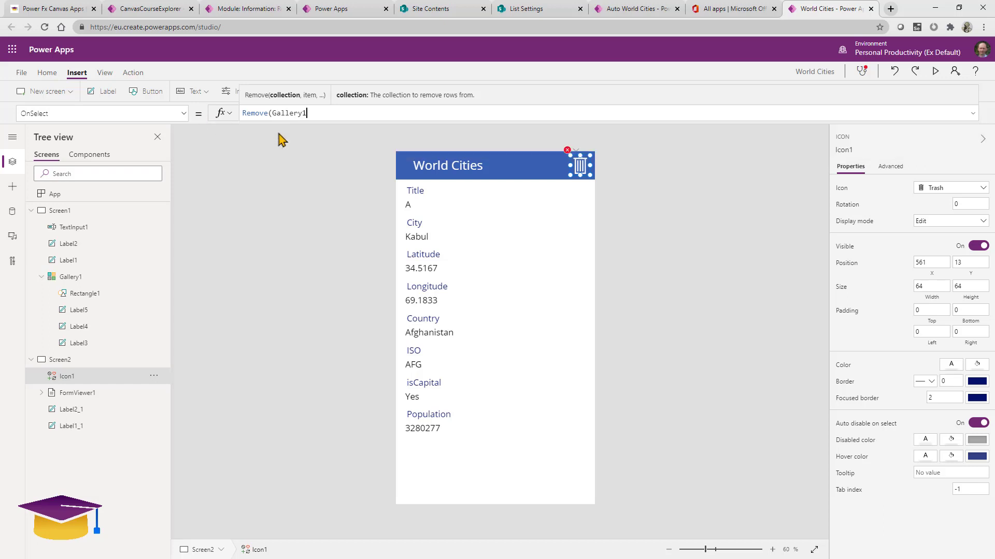
pyautogui.write('.sl')
pyautogui.write('el')
pyautogui.click(278, 133)
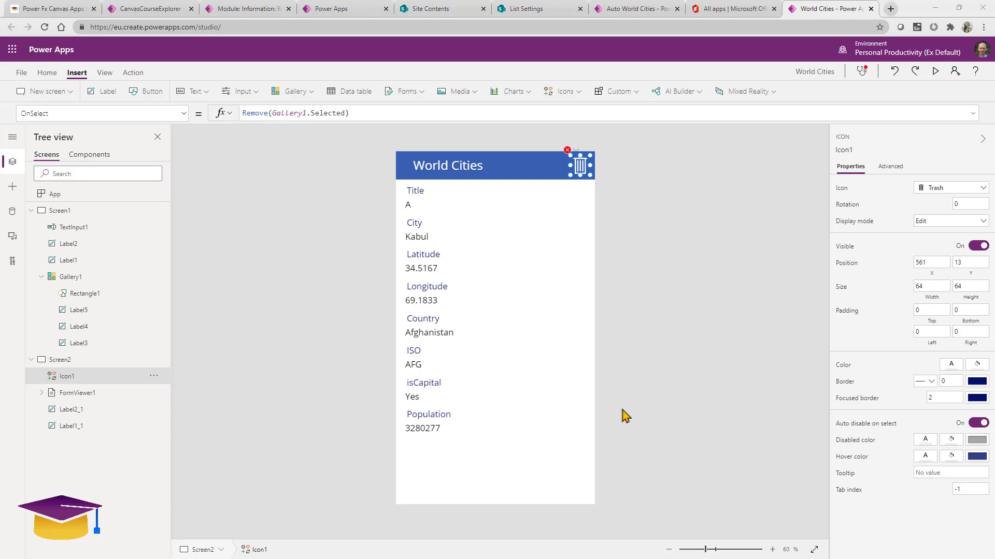
# - Insert WorldCities as the first argument of the trash icon's formula, making it Remove(WorldCities, Gallery1.Selected)
pyautogui.click(271, 113)
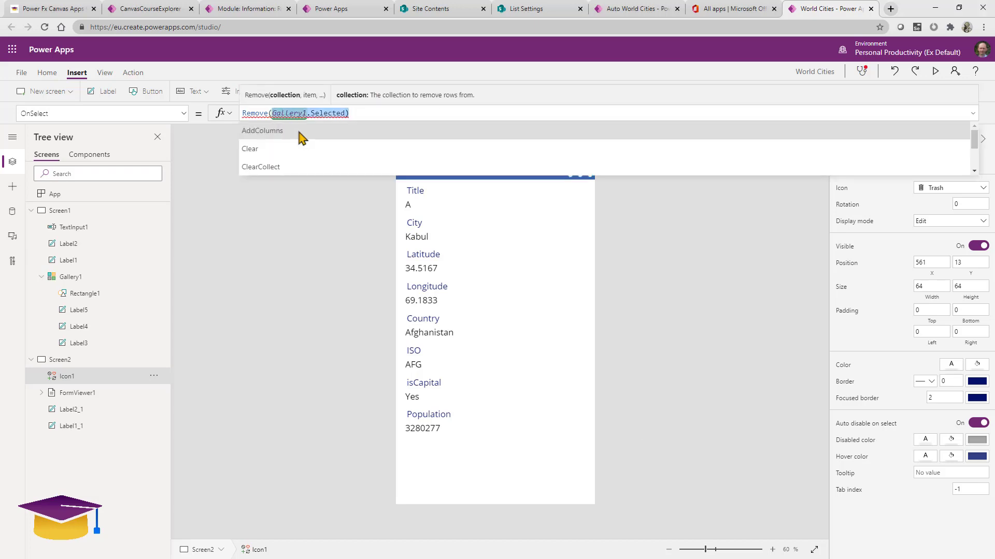
pyautogui.press('Left')
pyautogui.press('Right')
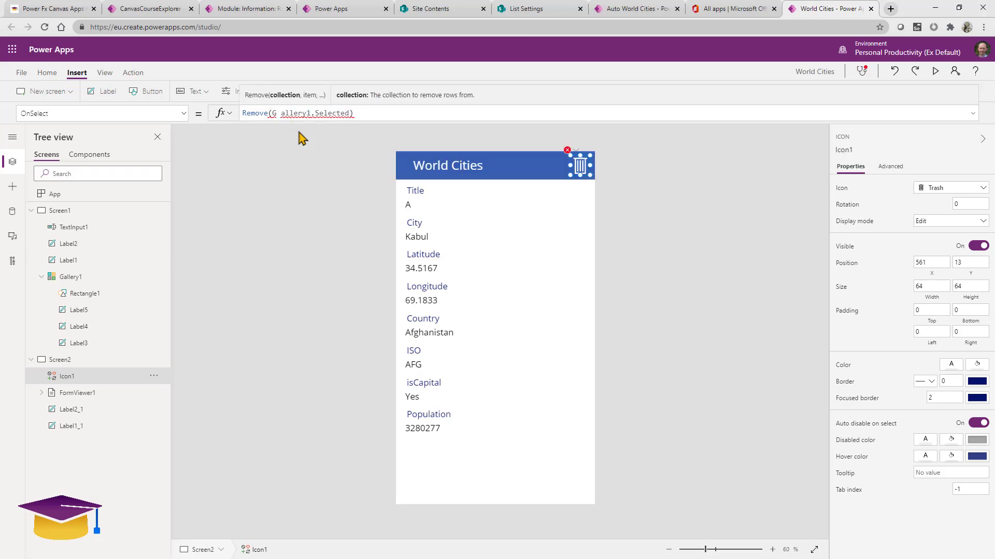
pyautogui.press('BackSpace')
pyautogui.press('Left')
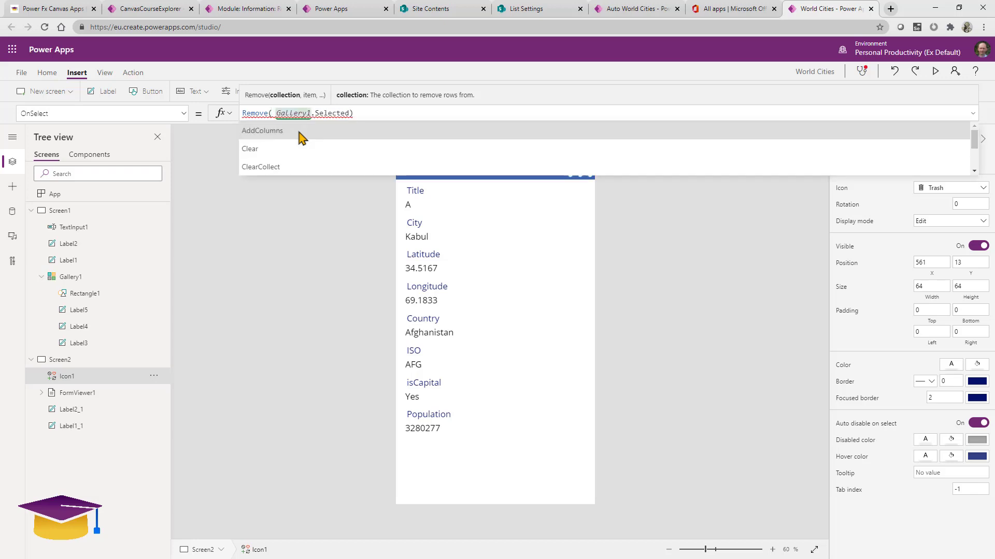
pyautogui.press('Left')
pyautogui.write('we')
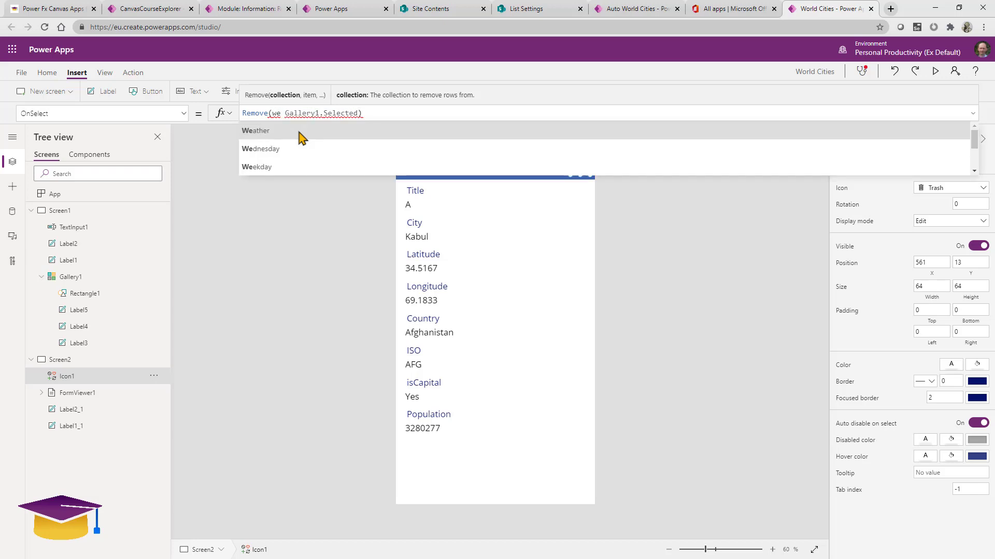
pyautogui.press('BackSpace')
pyautogui.write('orldCities')
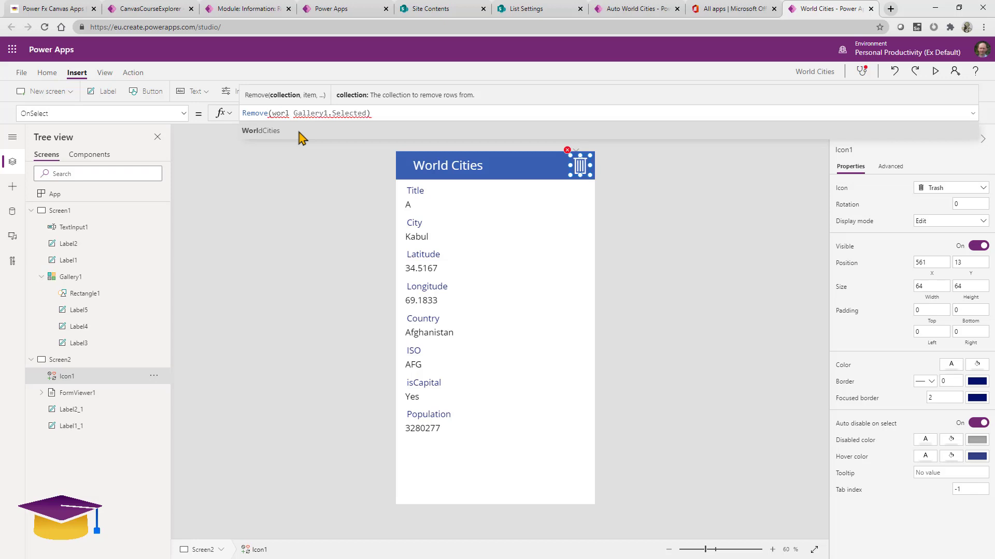
pyautogui.press('Tab')
pyautogui.write(',')
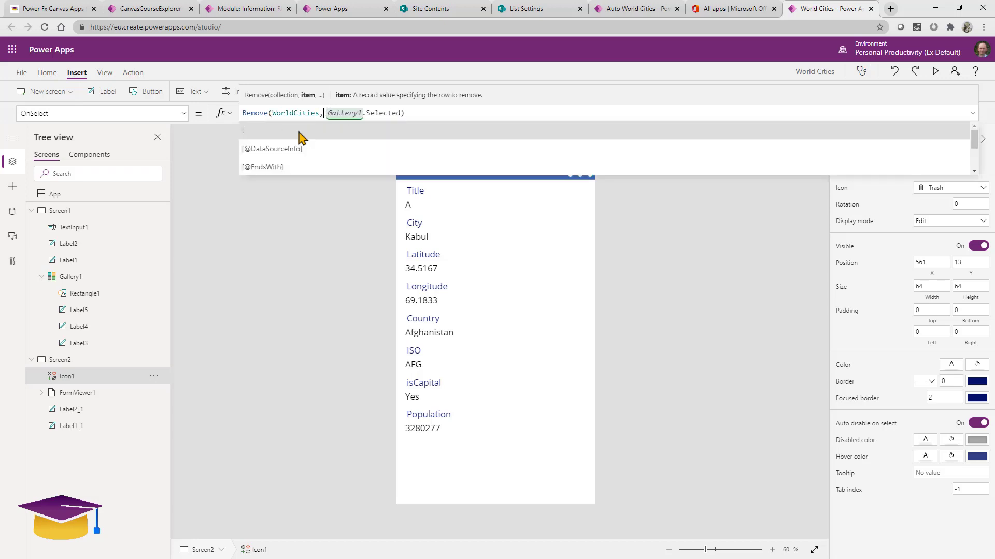
pyautogui.click(422, 112)
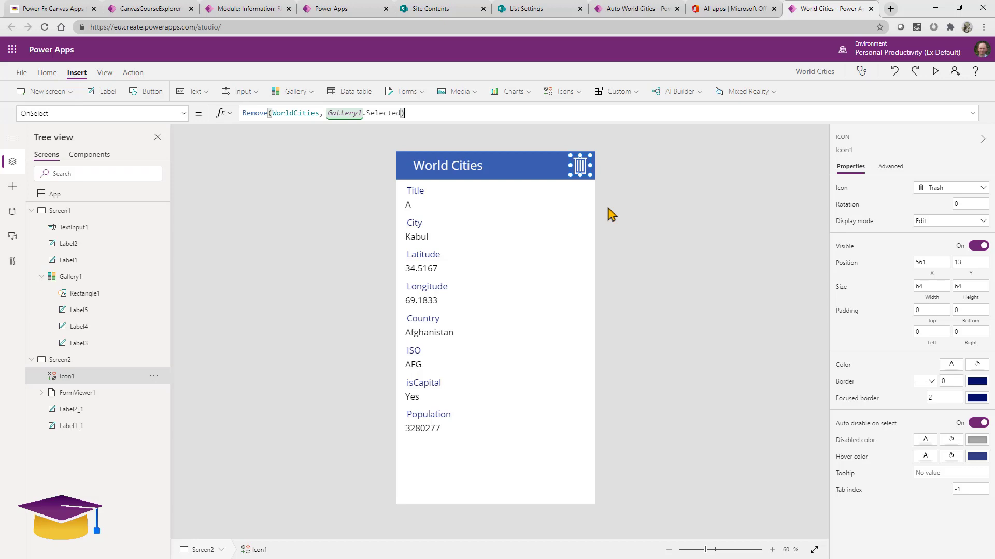
# - Preview the details screen and the Screen1 gallery, returning to the editor after each preview
pyautogui.click(938, 74)
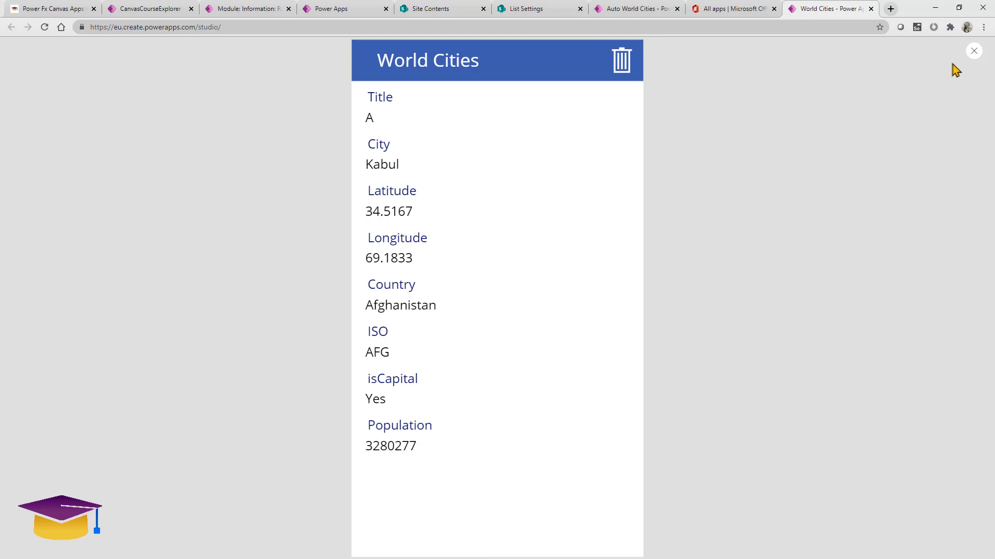
pyautogui.click(974, 51)
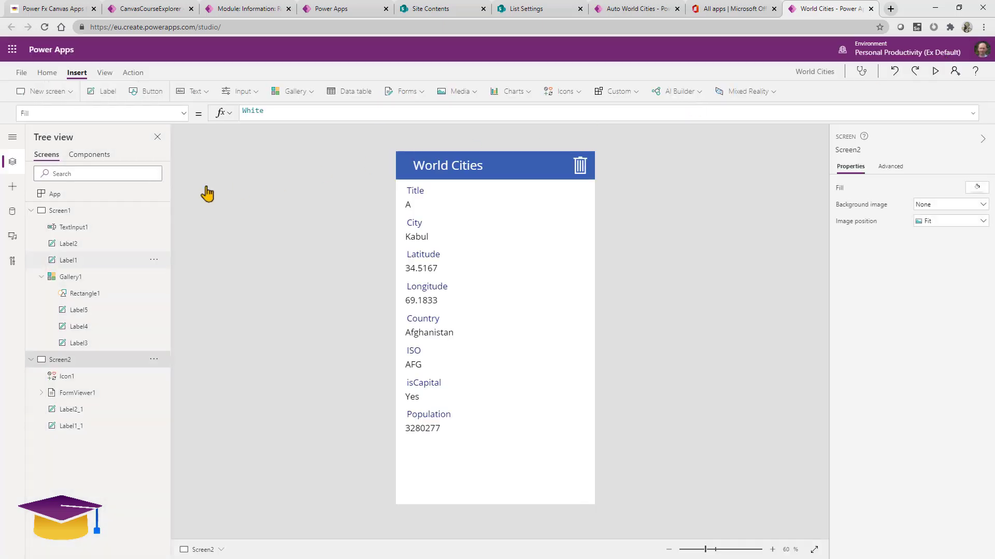
pyautogui.click(78, 213)
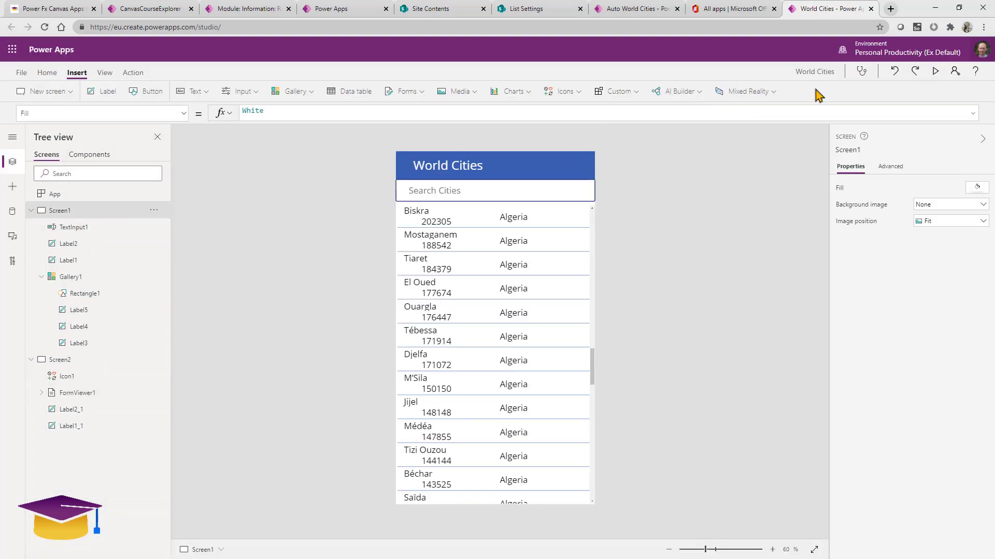
pyautogui.click(936, 73)
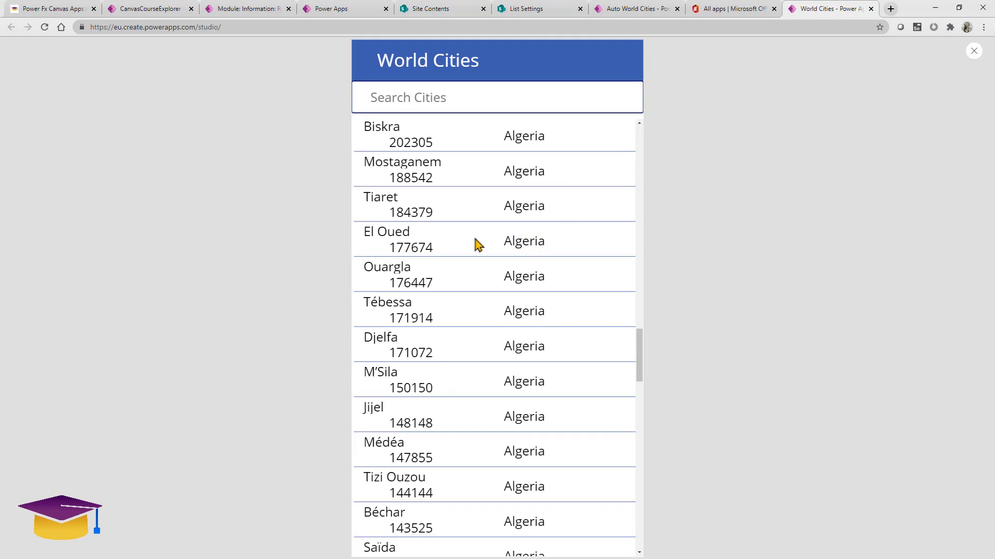
pyautogui.click(972, 52)
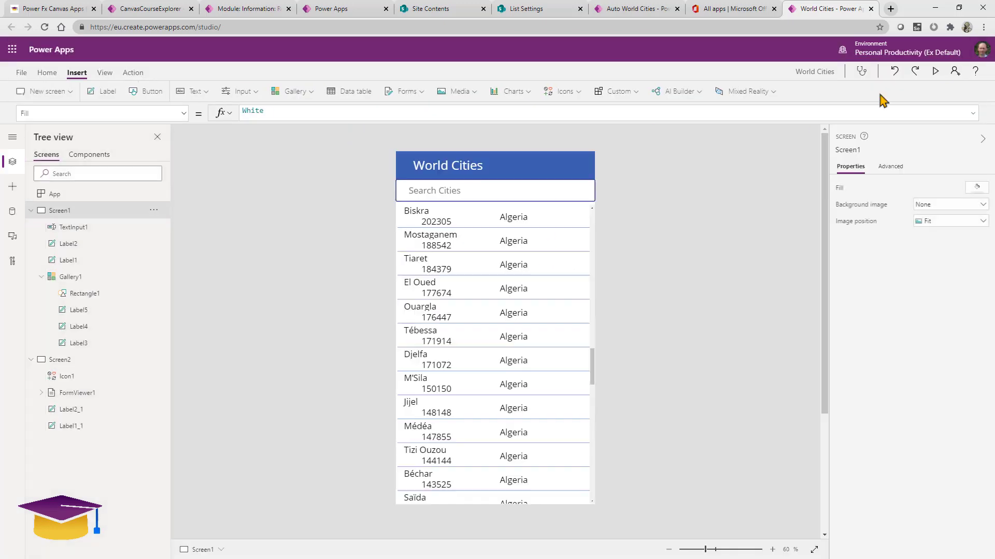
# - Select the El Oued record in Screen1's gallery and delete it with the trash icon in a preview of Screen2
pyautogui.click(454, 292)
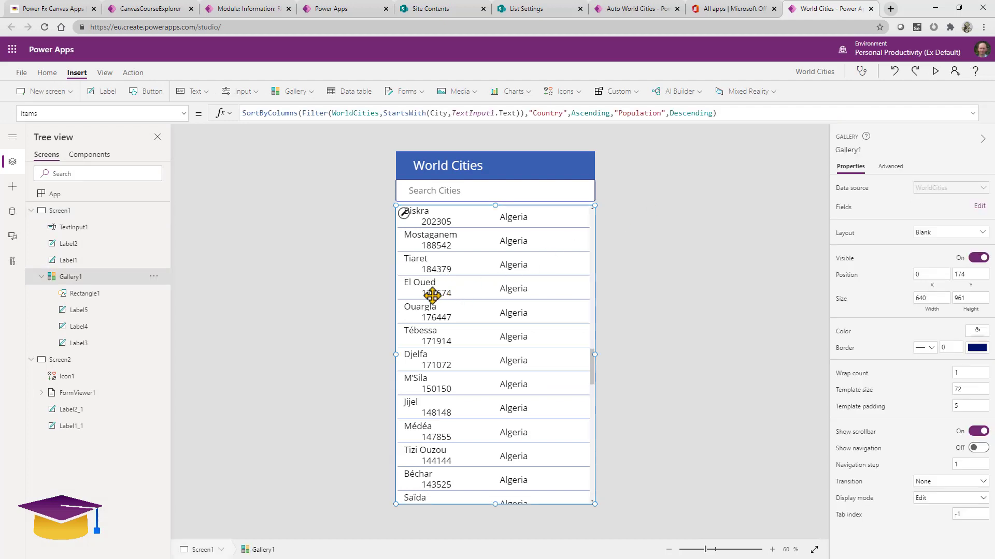
pyautogui.click(74, 365)
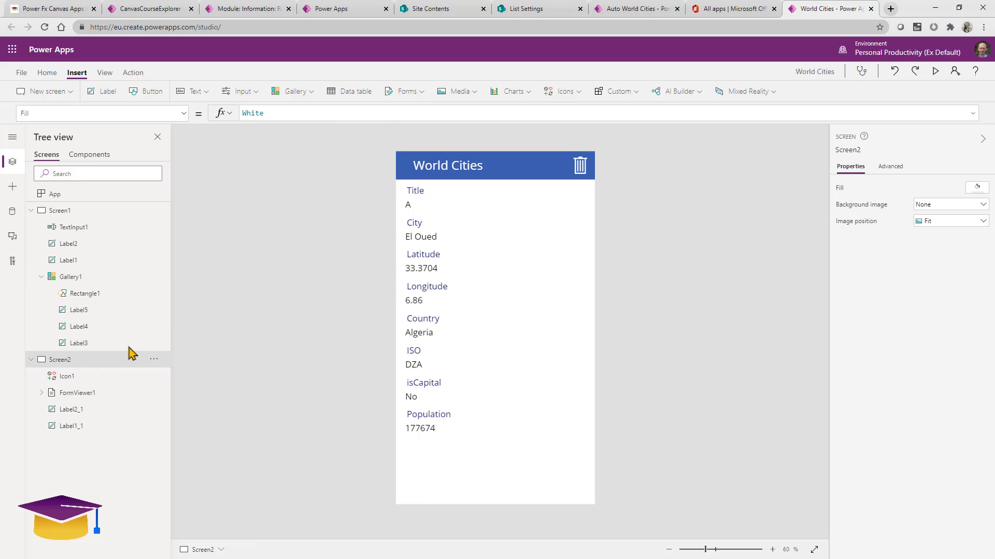
pyautogui.click(935, 71)
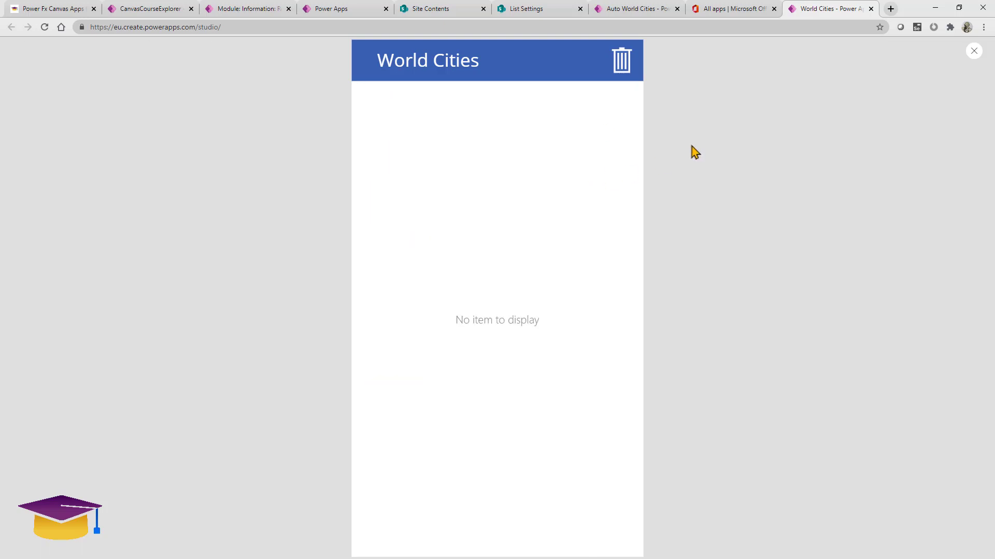
pyautogui.click(974, 50)
# - Append a semicolon and a Back() call to the Remove formula in the trash icon's OnSelect property
pyautogui.click(579, 167)
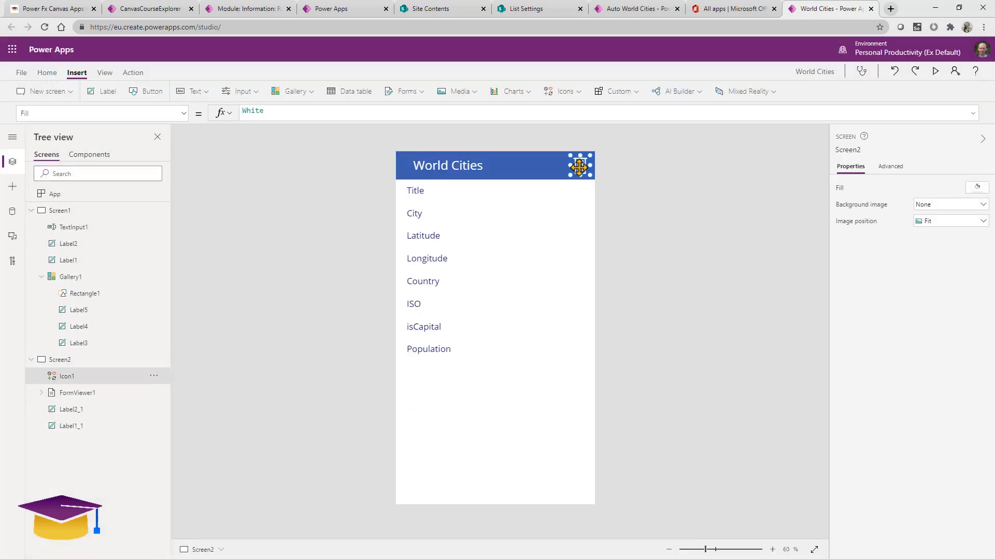
pyautogui.click(425, 113)
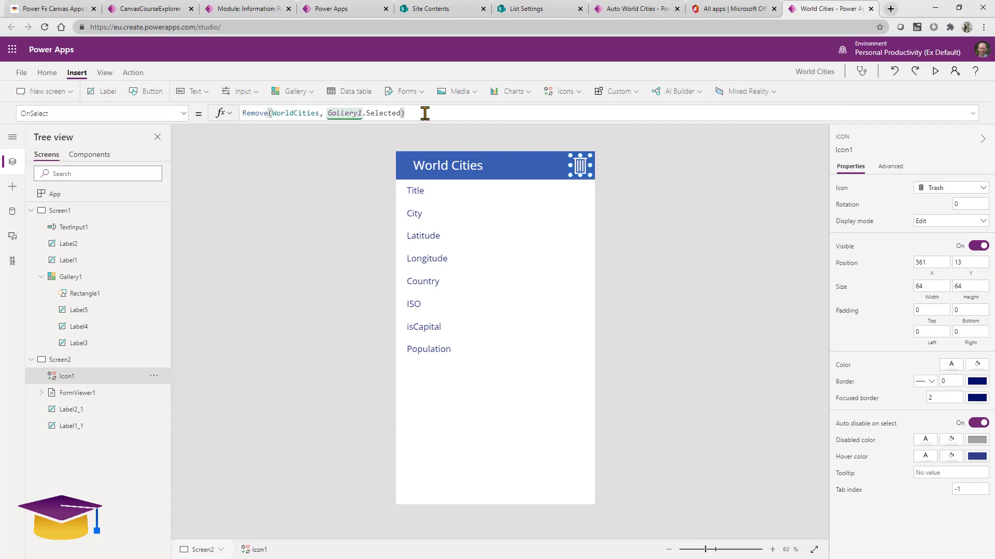
pyautogui.write(';')
pyautogui.write('back()')
pyautogui.click(536, 289)
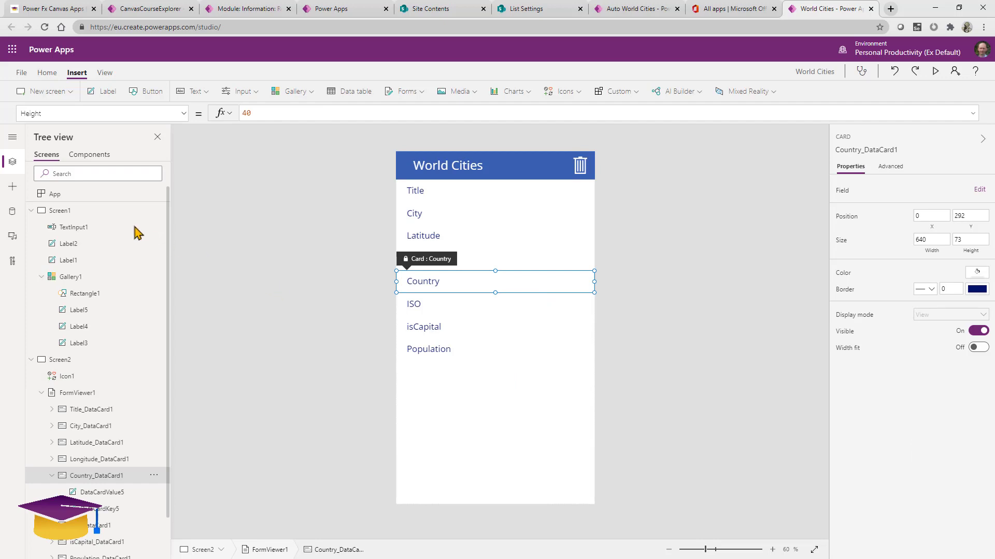
# - Add an icon at the right end of the gallery rows on Screen1, at about X 566, Y 0, and change it to Right
pyautogui.click(91, 212)
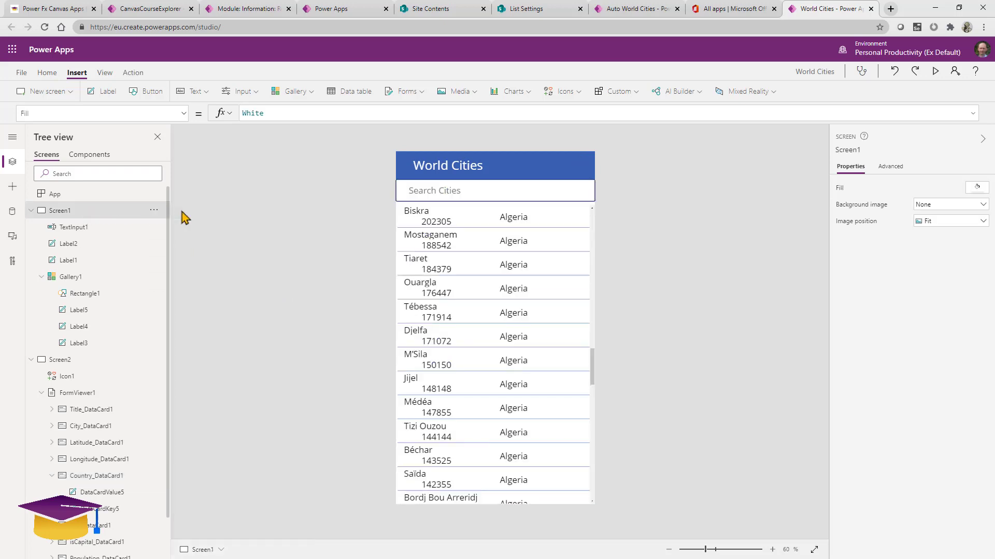
pyautogui.click(592, 218)
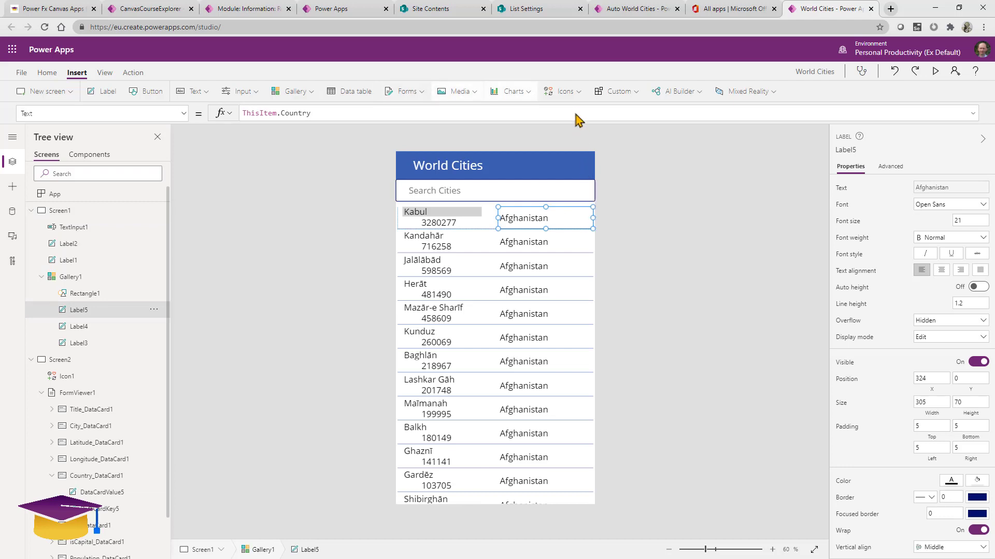
pyautogui.click(574, 93)
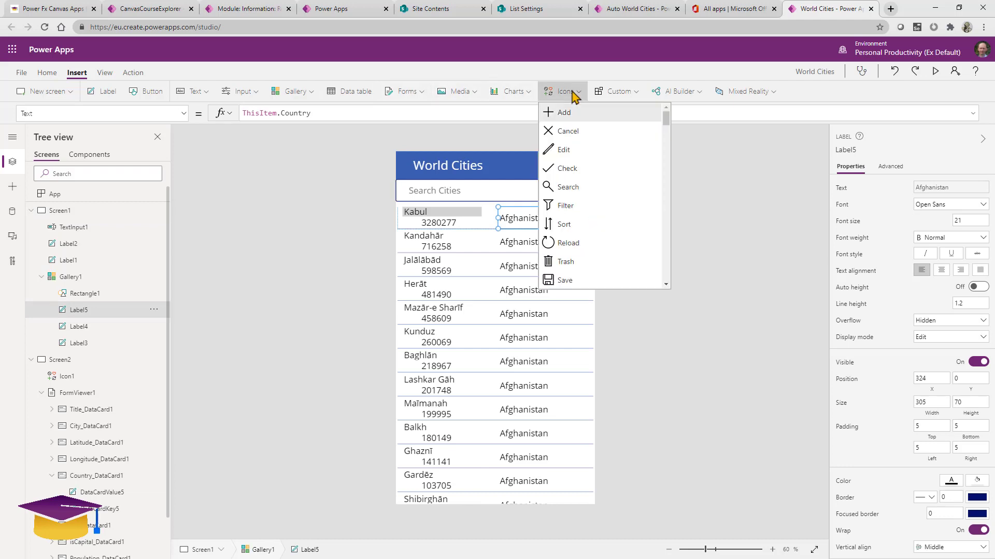
pyautogui.click(585, 117)
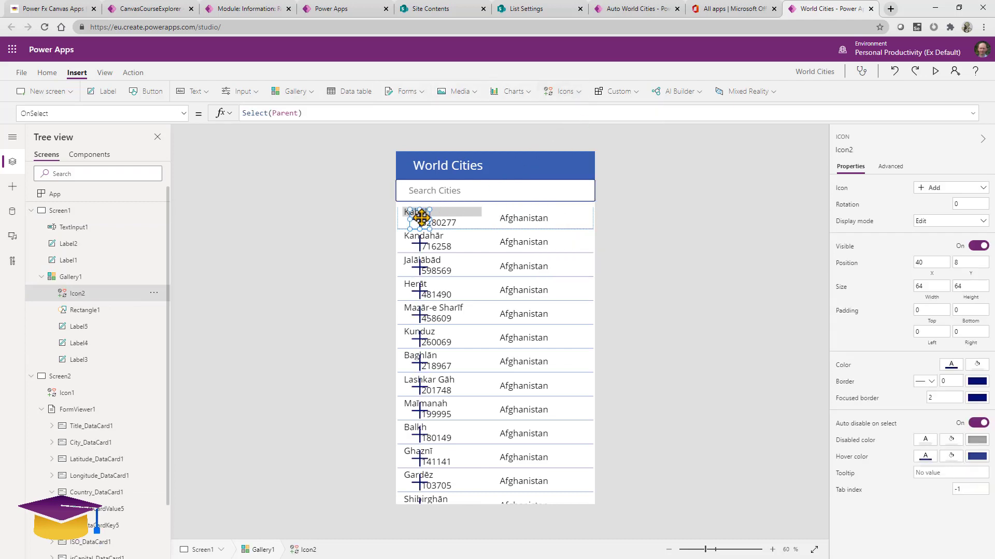
pyautogui.moveTo(414, 212); pyautogui.dragTo(590, 209)
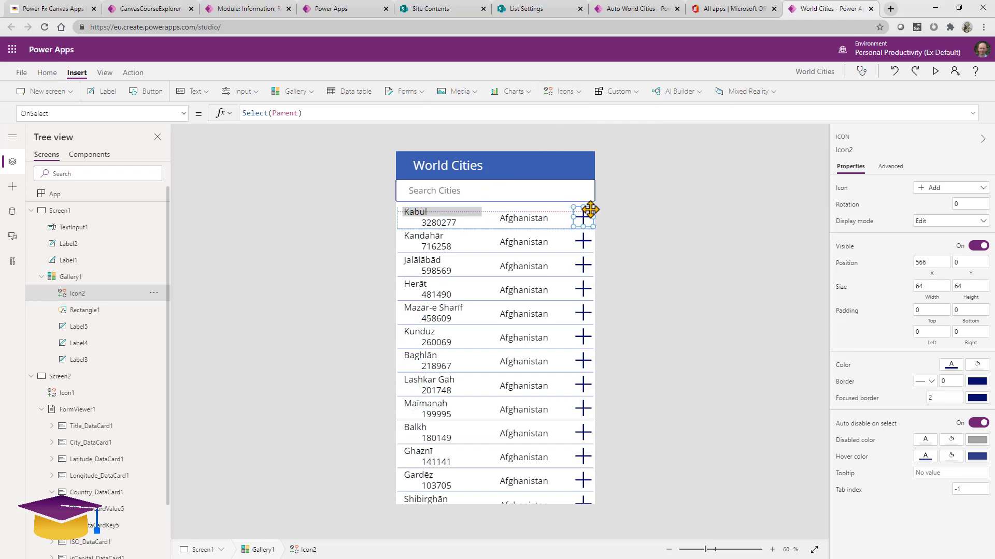
pyautogui.click(934, 189)
pyautogui.write('rig')
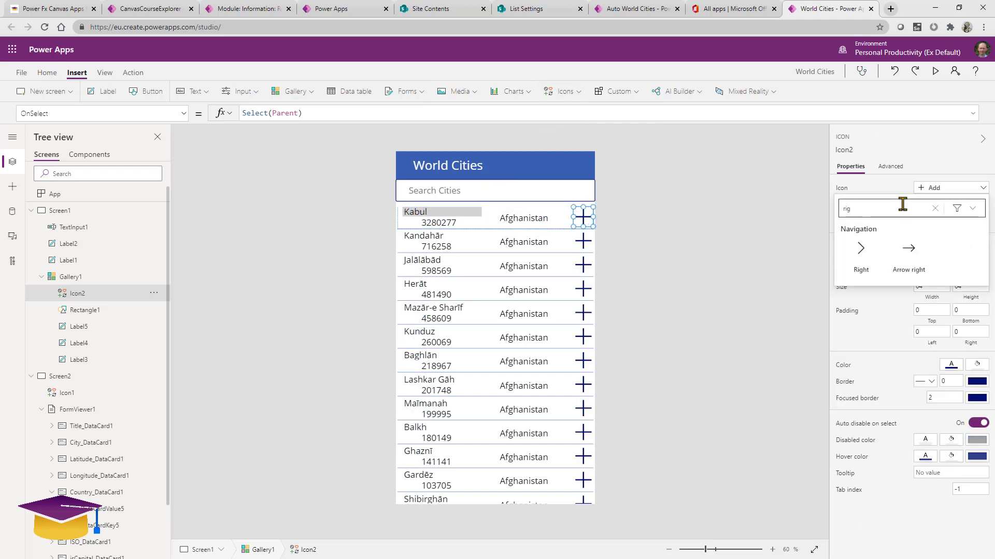
pyautogui.click(860, 250)
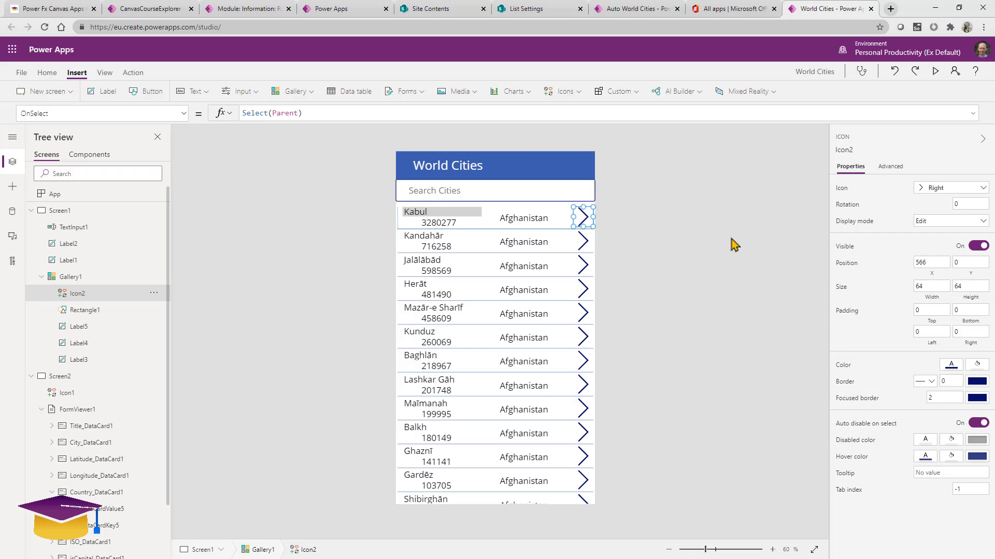
# - Shrink the gallery's right-arrow icon to 50 by 50 and set its OnSelect to Navigate(Screen2,ScreenTransition.Fade)
pyautogui.moveTo(574, 227); pyautogui.dragTo(578, 222)
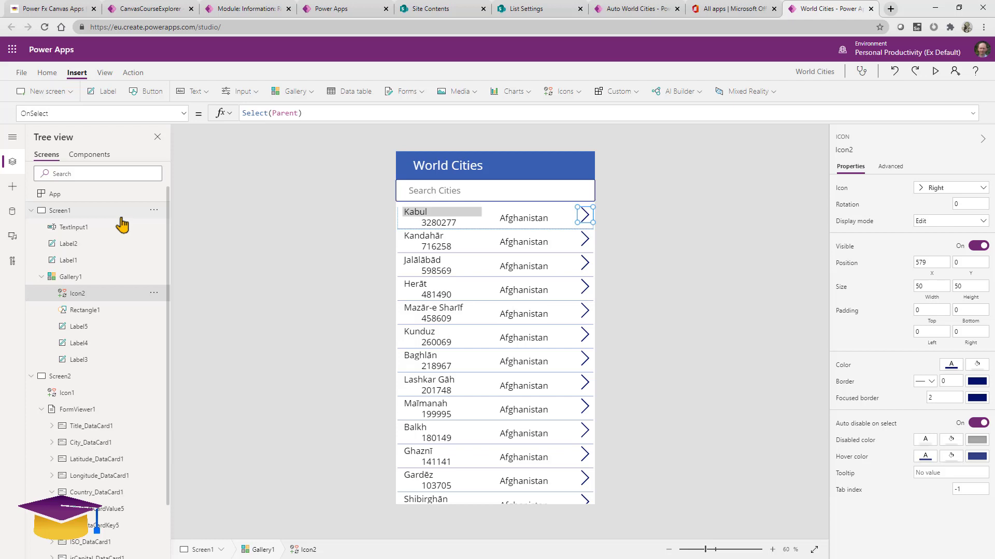
pyautogui.moveTo(313, 115); pyautogui.dragTo(215, 125)
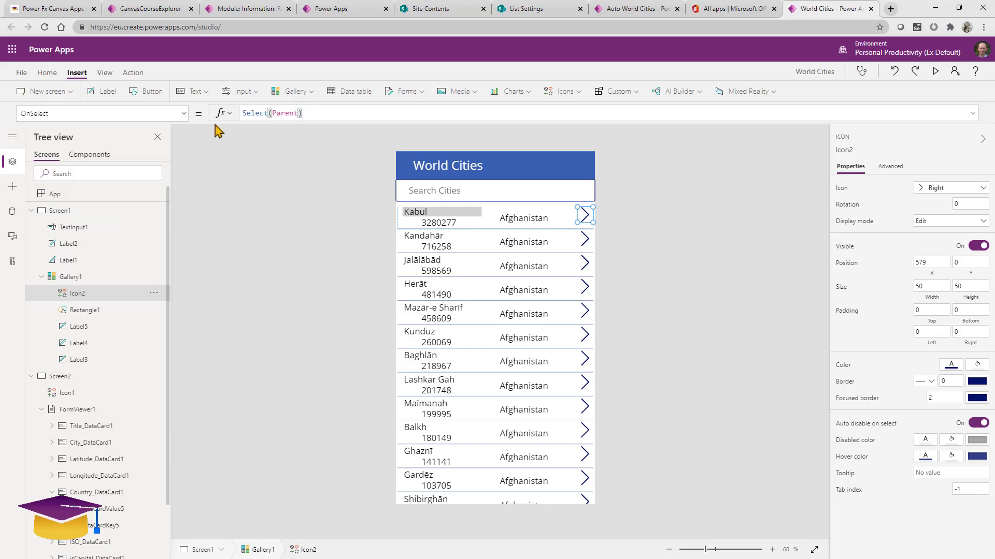
pyautogui.hotkey('ctrl', 'a')
pyautogui.write('r')
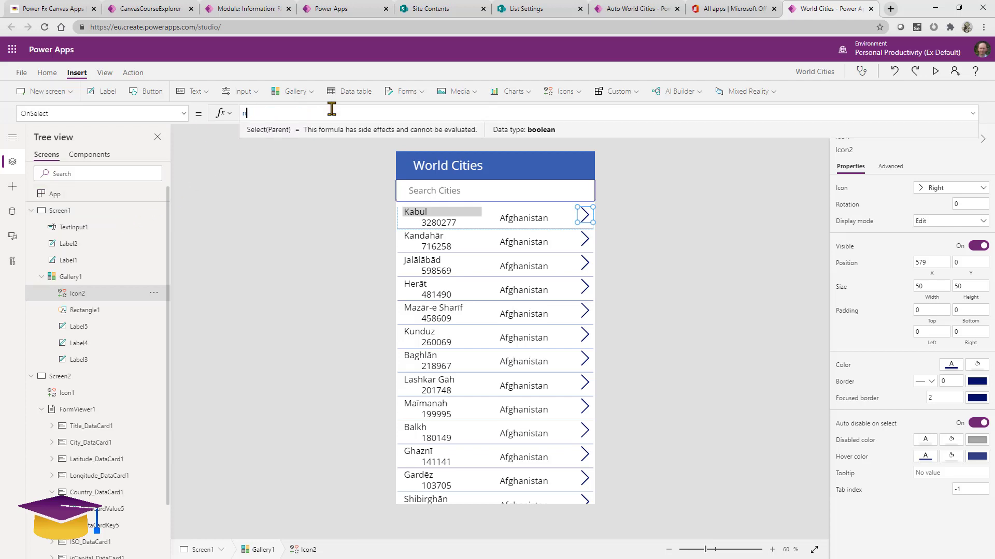
pyautogui.write('av')
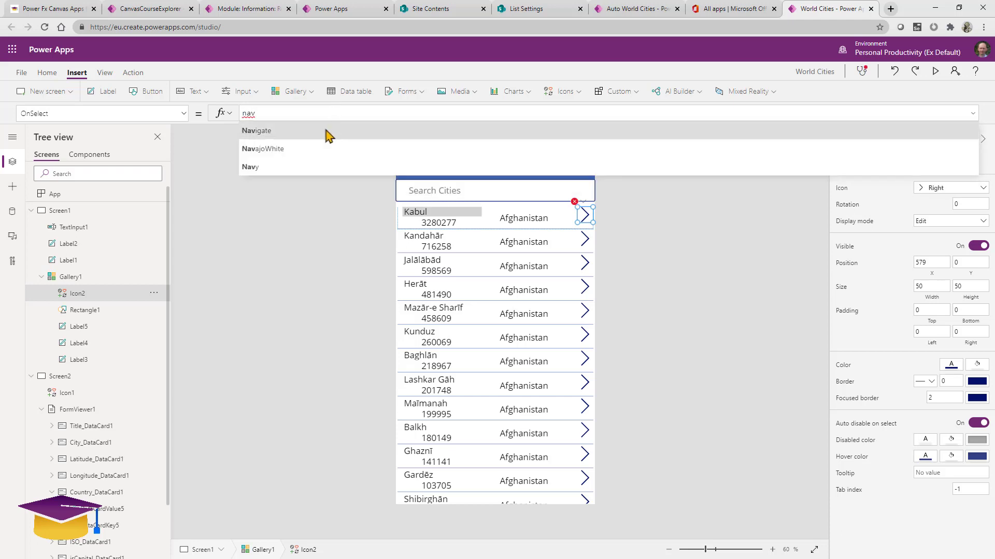
pyautogui.click(327, 132)
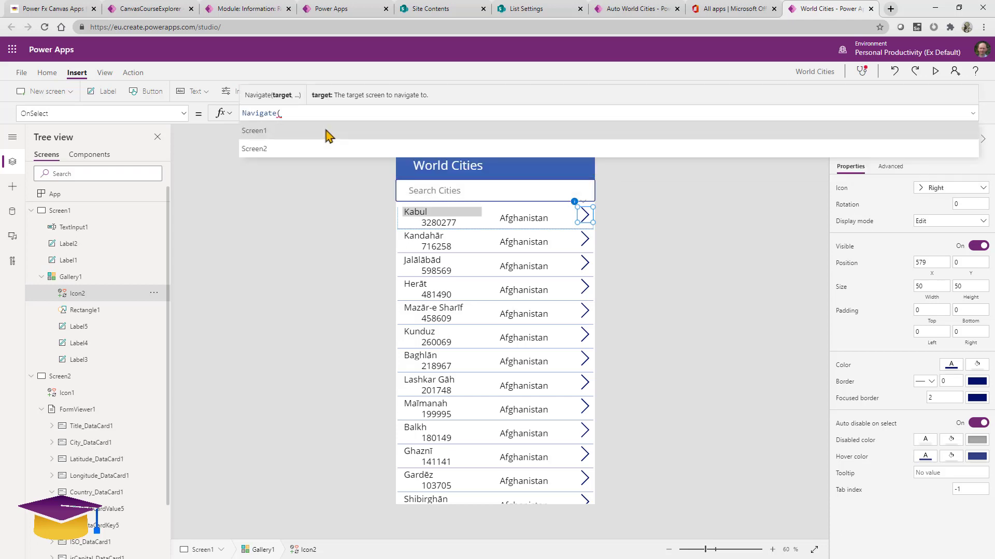
pyautogui.click(322, 151)
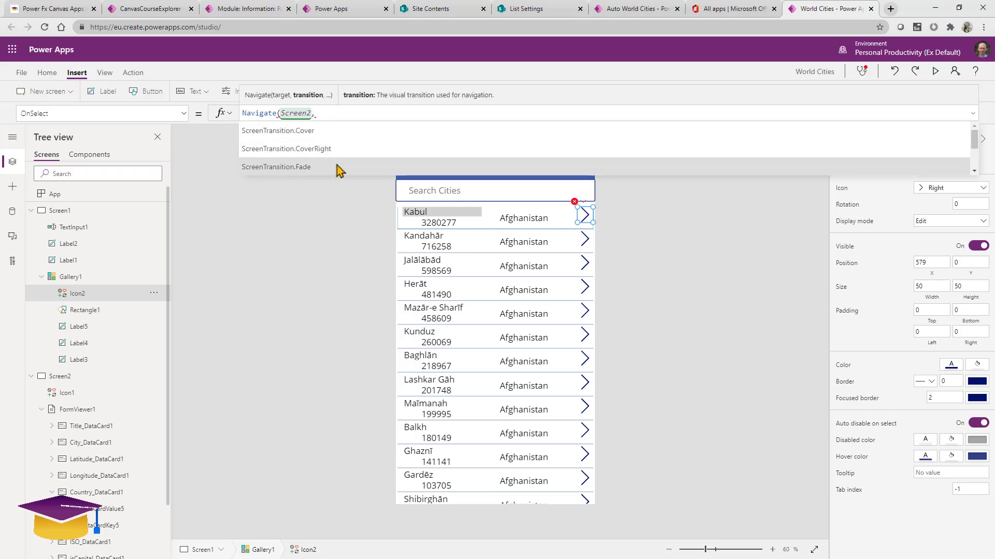
pyautogui.click(337, 167)
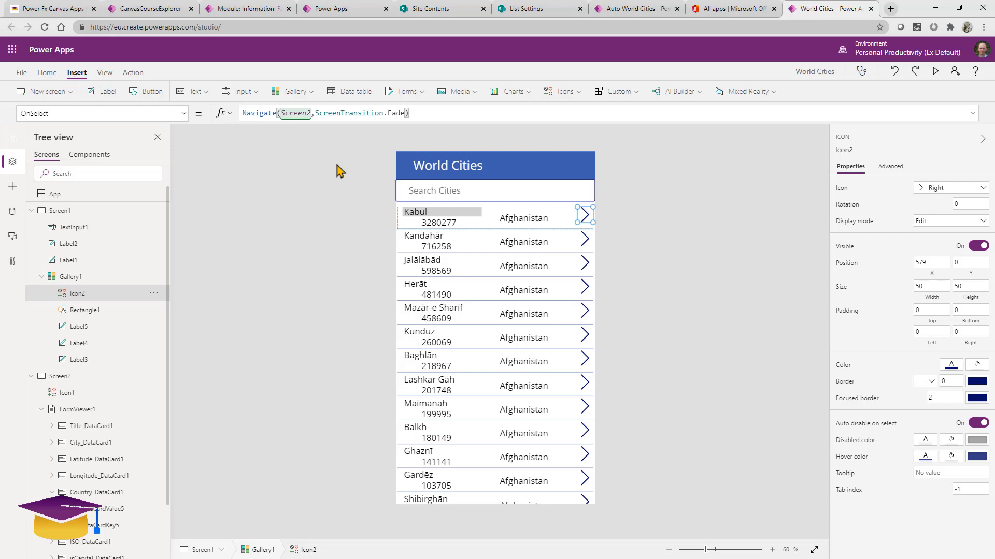
# - Preview Screen1, open the Herāt record's details with its arrow icon, and return to the editor
pyautogui.click(935, 71)
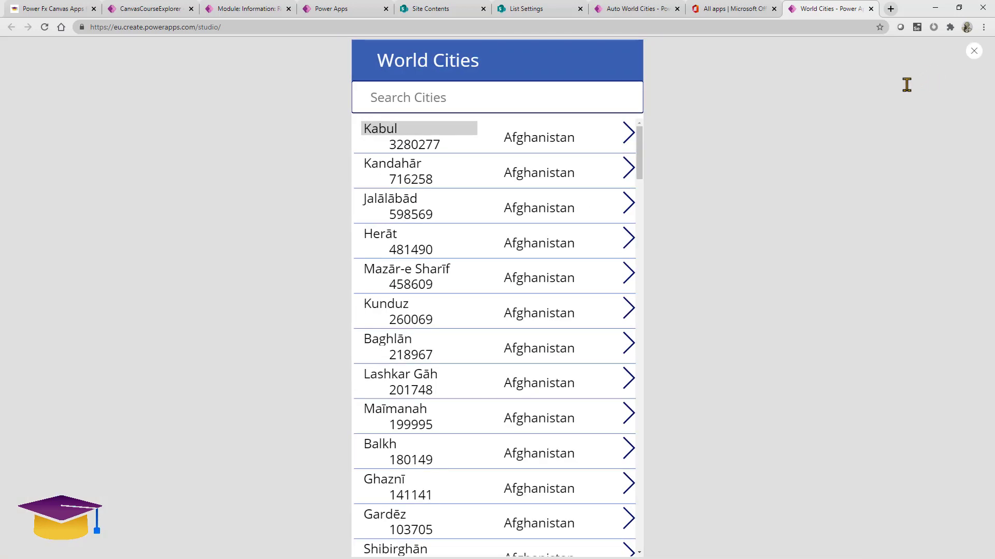
pyautogui.click(627, 250)
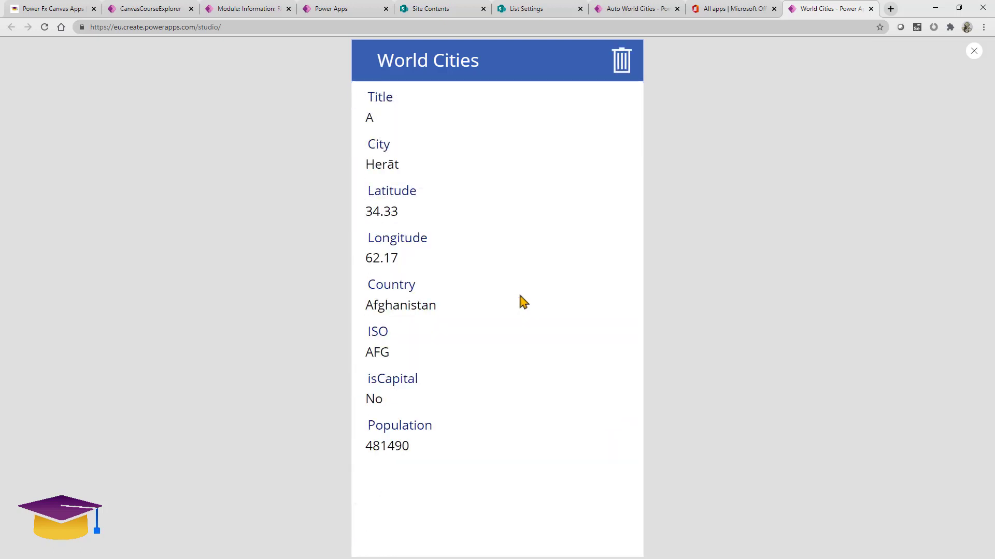
pyautogui.click(974, 51)
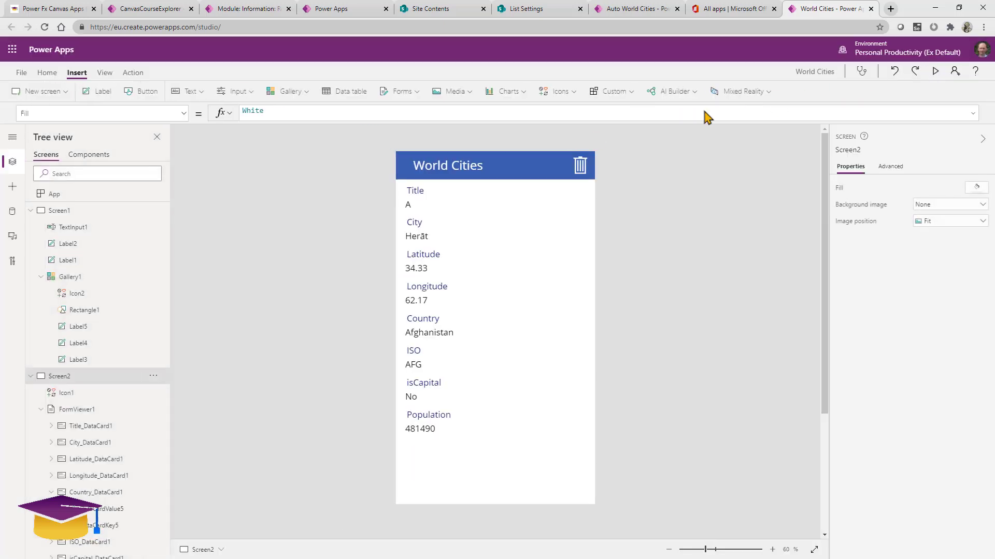
# - Move the World Cities title label in Screen2's header to about X 82, Y 7
pyautogui.click(432, 166)
pyautogui.moveTo(432, 166); pyautogui.dragTo(442, 165)
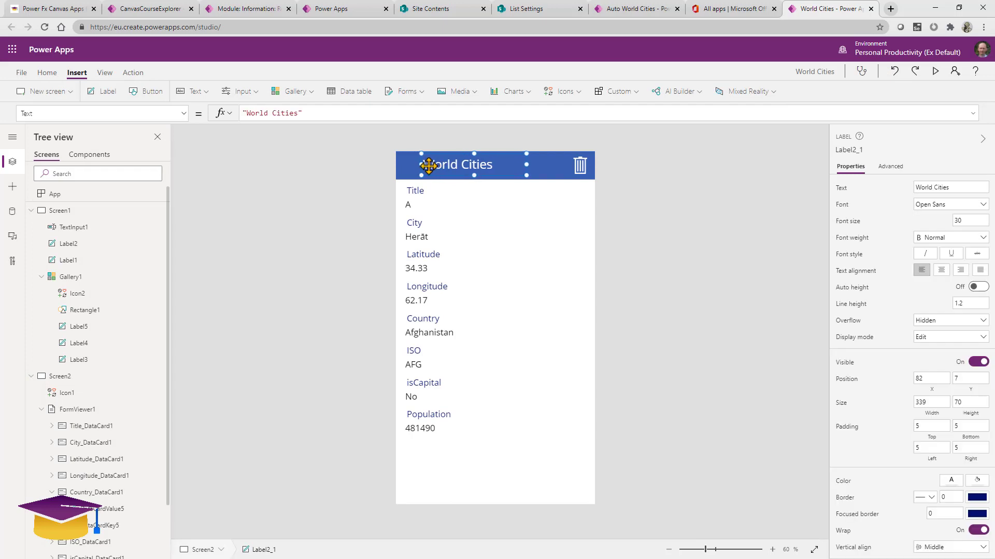
pyautogui.click(413, 170)
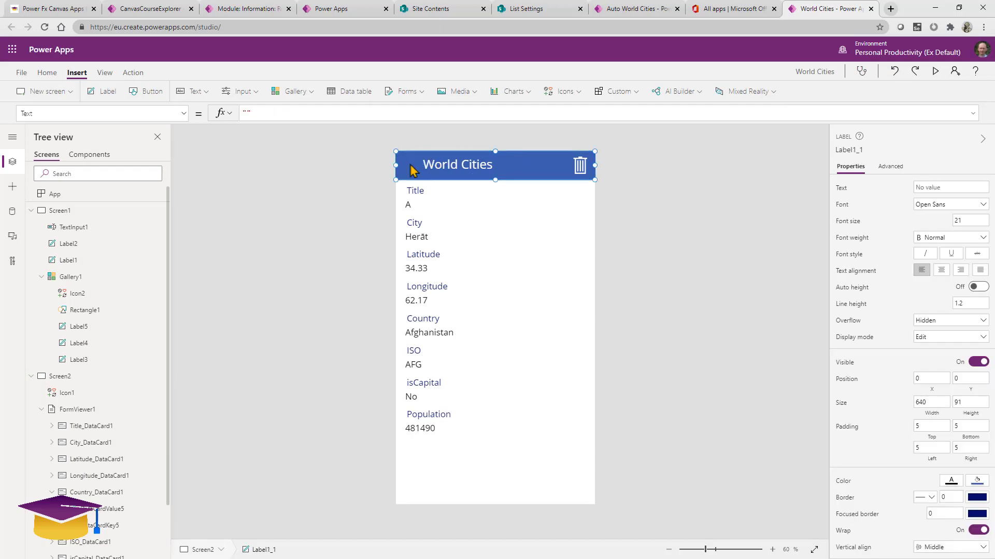
# - Paste a copy of the trash icon on Screen2, place it before the header title at X 0, Y 13, and change it to Left
pyautogui.click(611, 179)
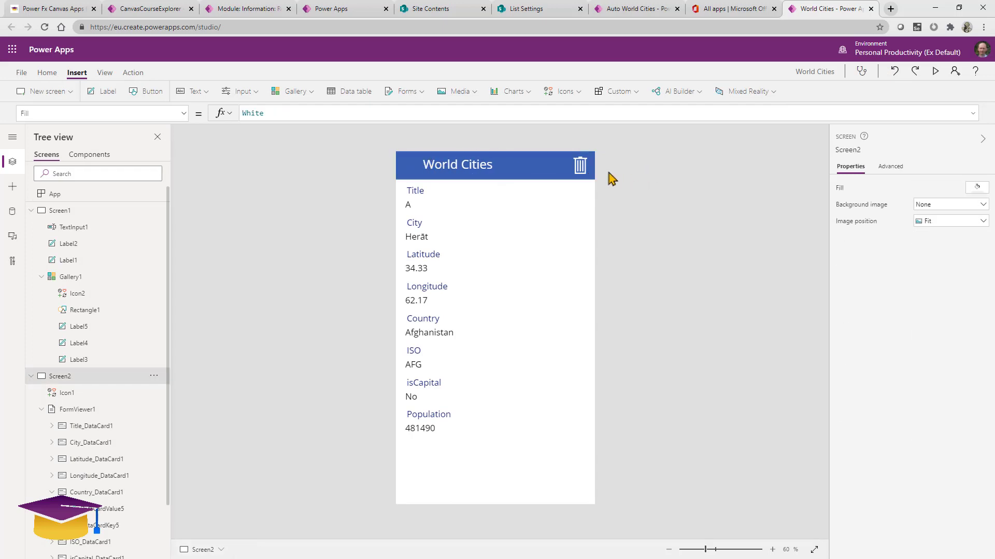
pyautogui.hotkey('ctrl', 'v')
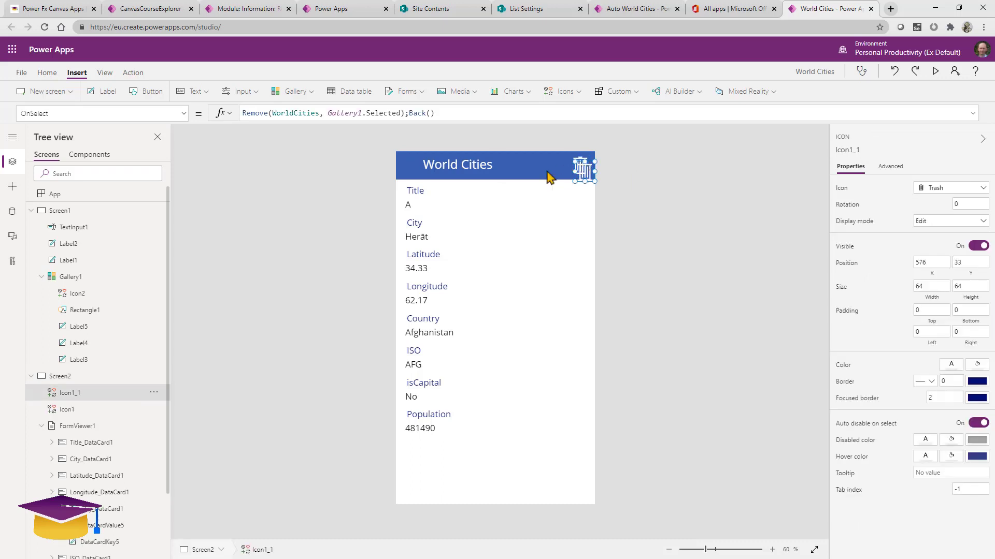
pyautogui.moveTo(583, 169); pyautogui.dragTo(406, 166)
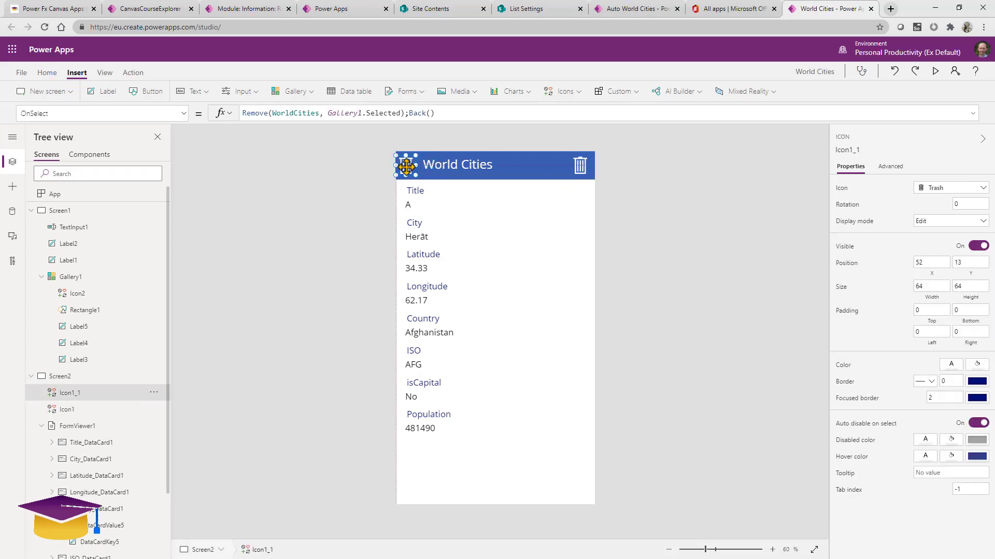
pyautogui.click(936, 189)
pyautogui.write('lef')
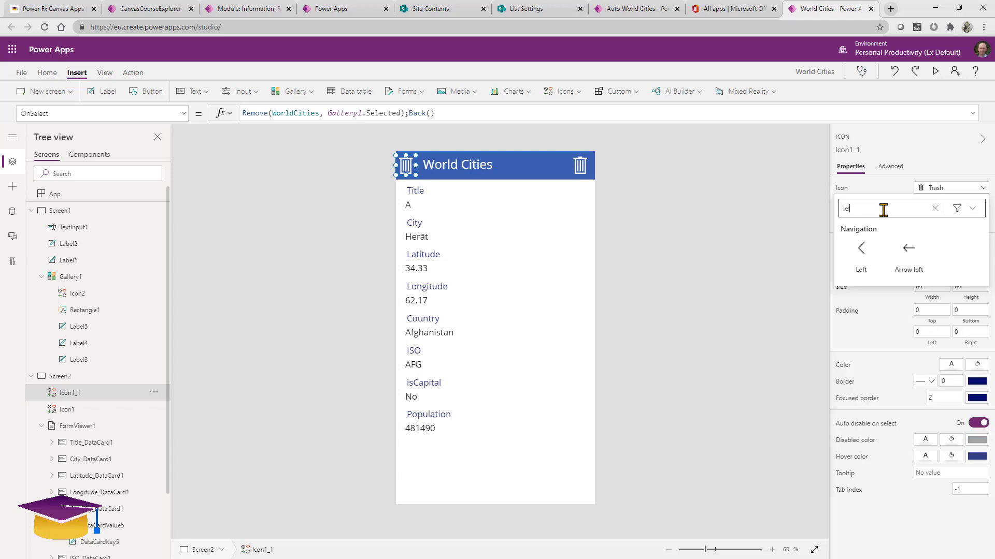
pyautogui.click(859, 251)
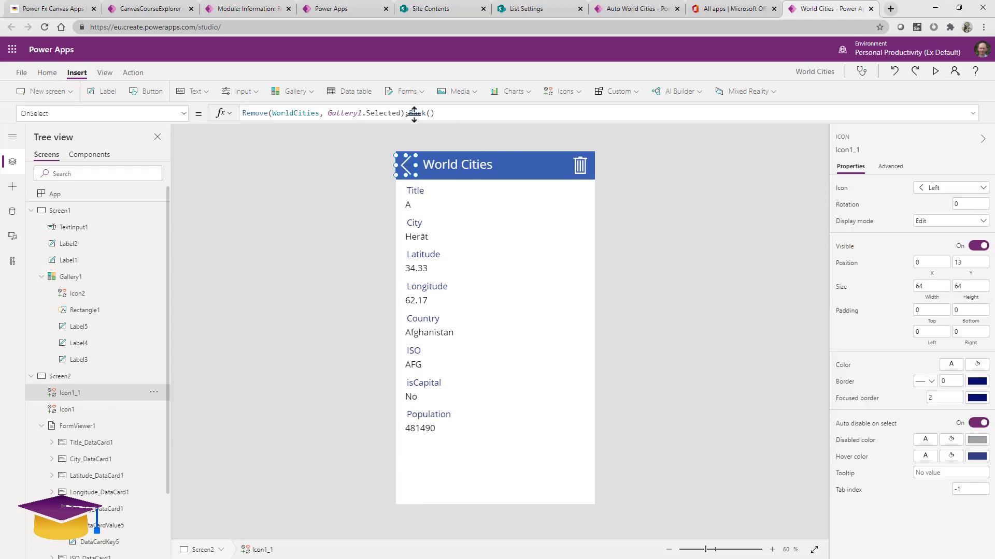
# - Remove the Remove(WorldCities, Gallery1.Selected); part from the Left icon's OnSelect formula, leaving only Back()
pyautogui.moveTo(409, 113); pyautogui.dragTo(221, 118)
pyautogui.press('BackSpace')
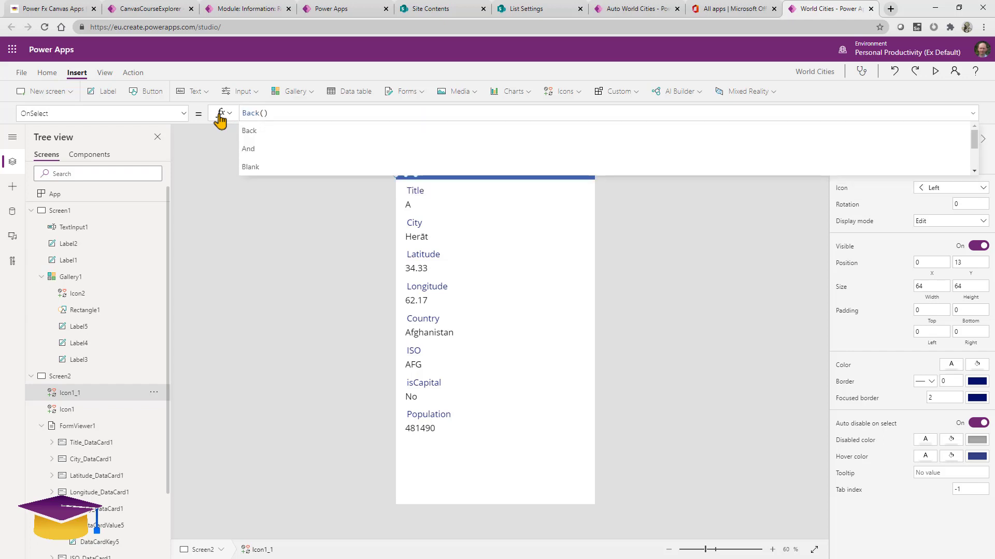
pyautogui.click(648, 251)
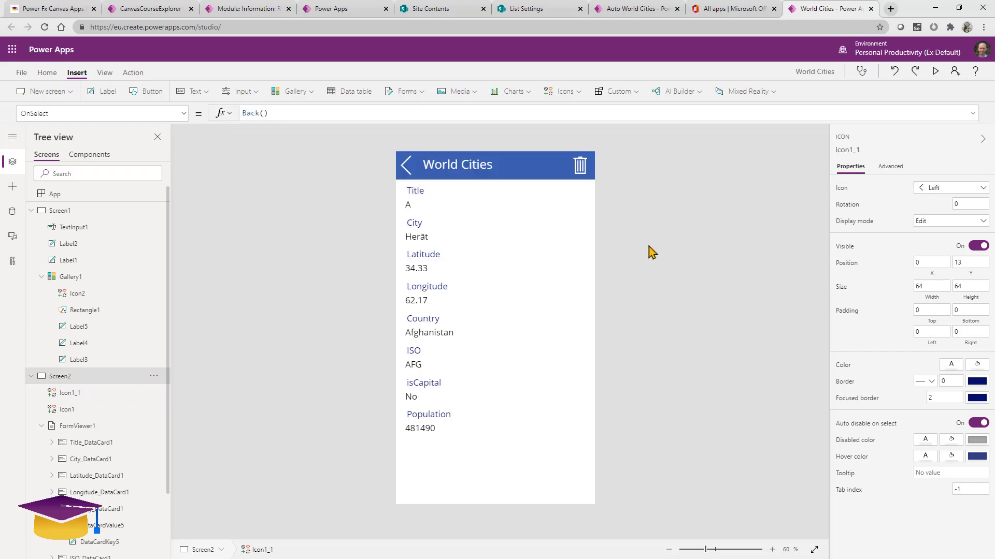
# - Preview Screen2, go back to the city gallery with the Left icon, and return to the editor
pyautogui.click(409, 170)
pyautogui.click(937, 73)
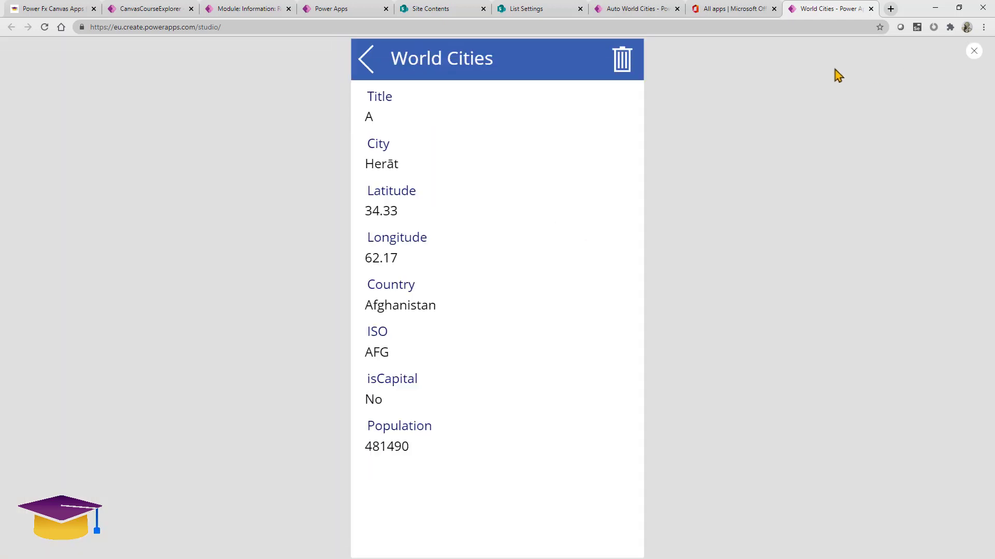
pyautogui.click(365, 68)
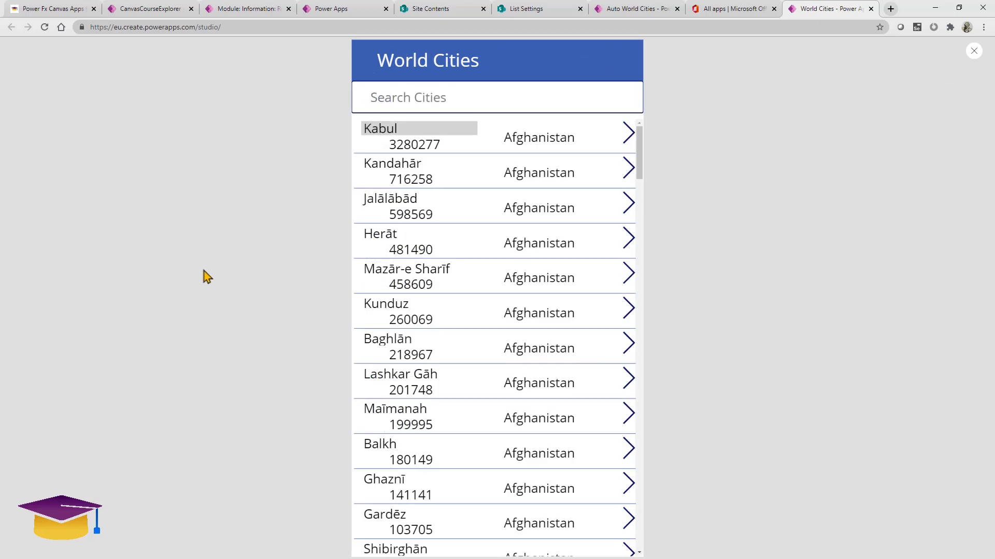
pyautogui.click(973, 53)
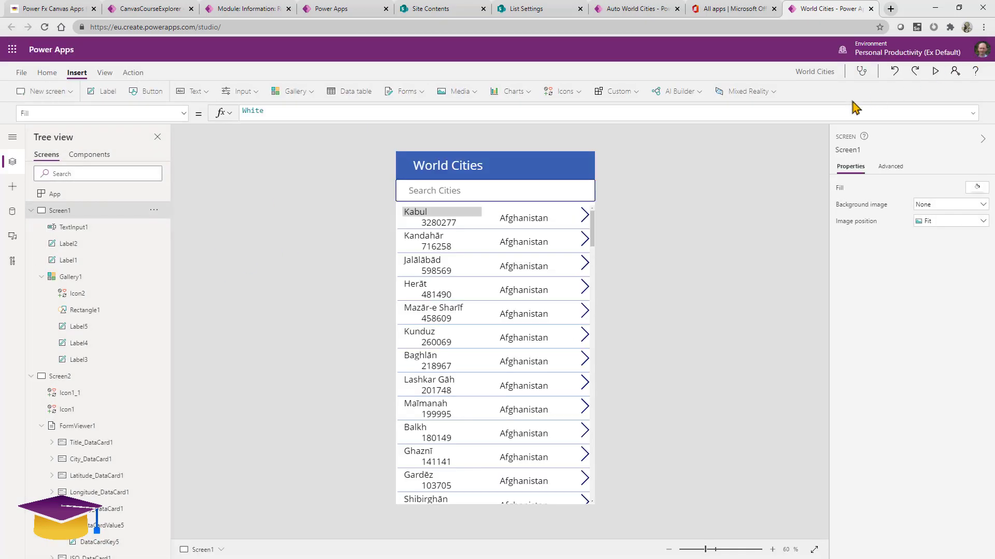
# - Replace the TemplateFill formula of Screen1's gallery with the start of an If function that tests ThisItem.IsSelected
pyautogui.click(521, 228)
pyautogui.click(477, 225)
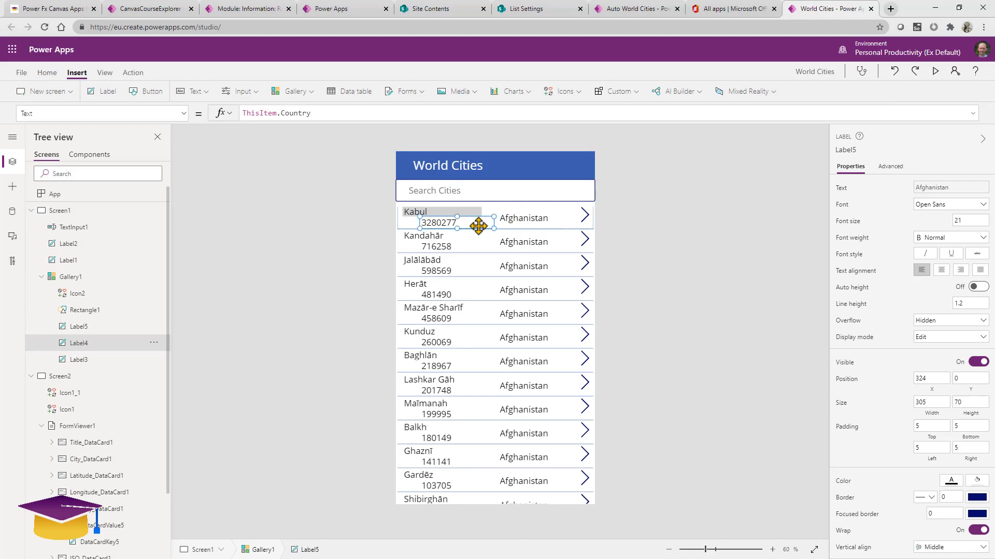
pyautogui.click(401, 230)
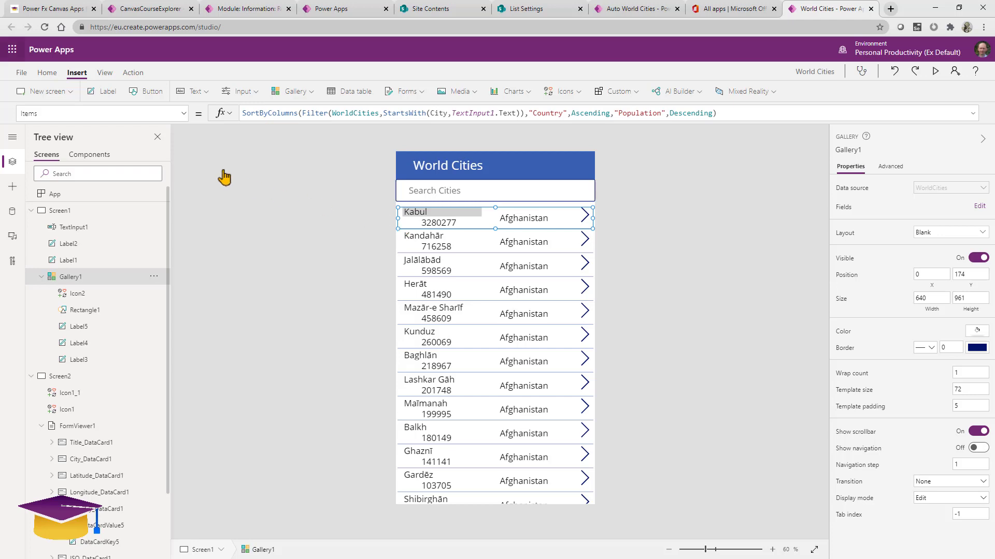
pyautogui.click(16, 118)
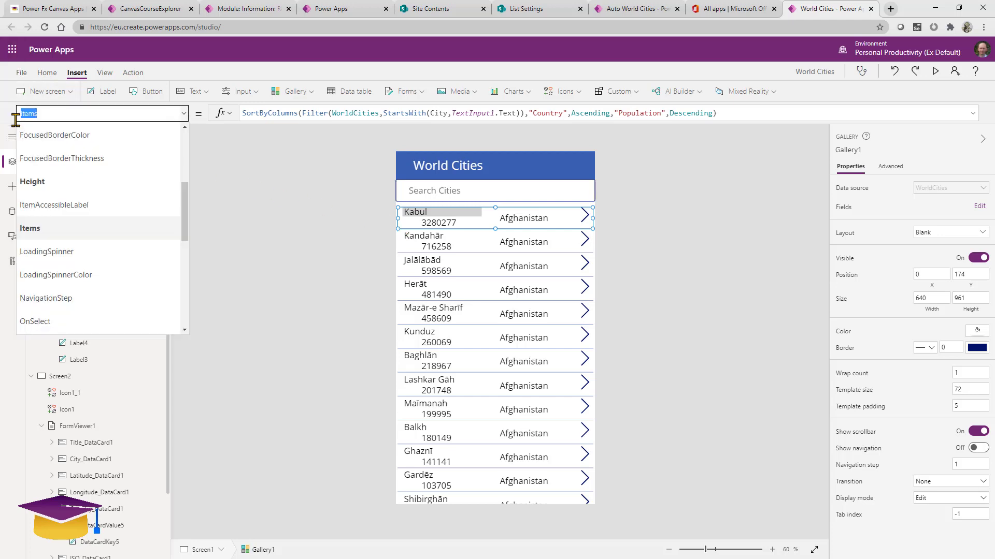
pyautogui.write('TemplateFill')
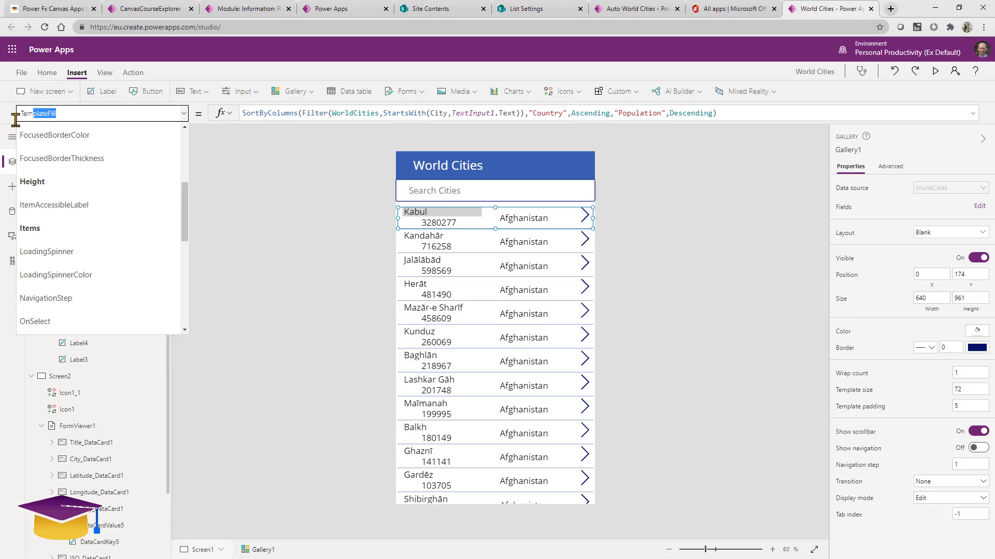
pyautogui.press('Return')
pyautogui.moveTo(333, 111); pyautogui.dragTo(217, 113)
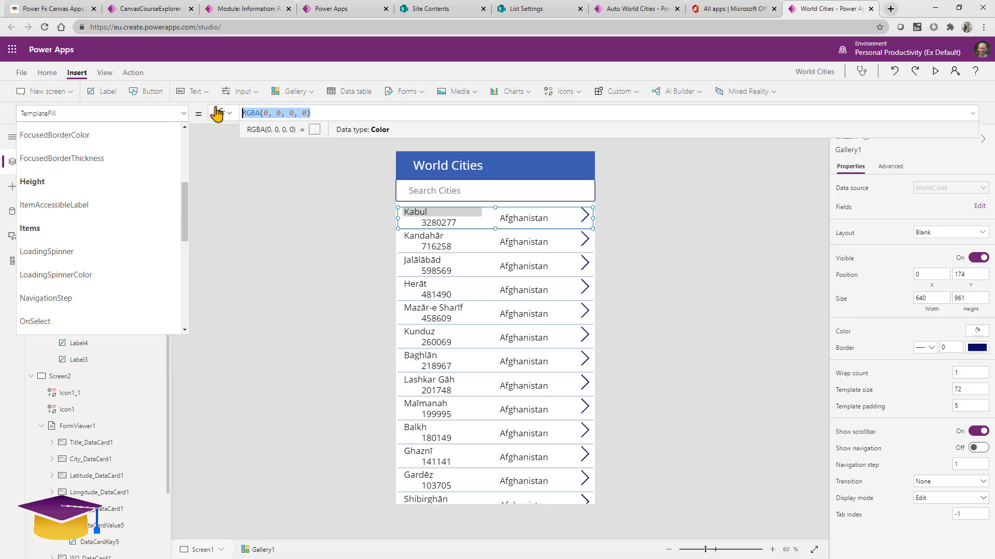
pyautogui.write('i')
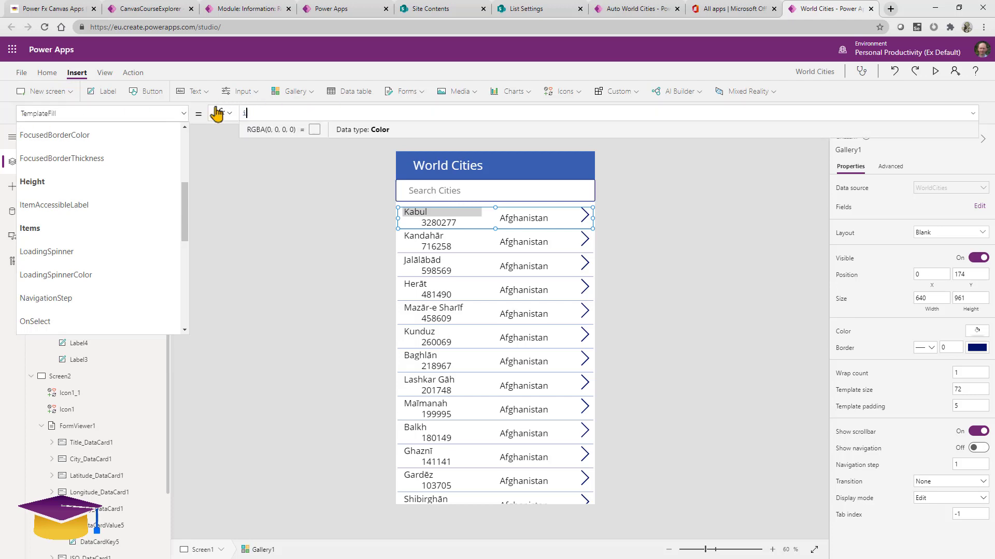
pyautogui.write('f')
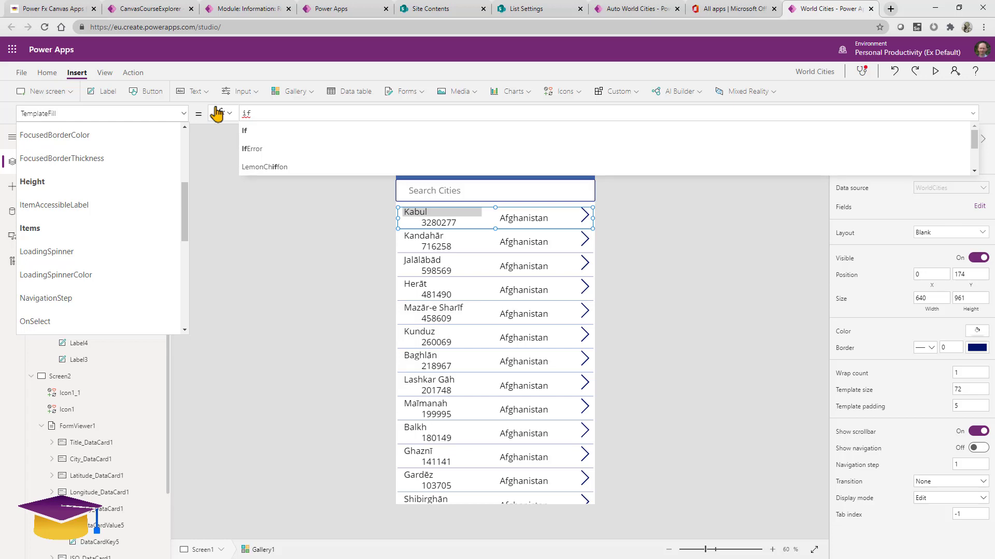
pyautogui.write('(iss')
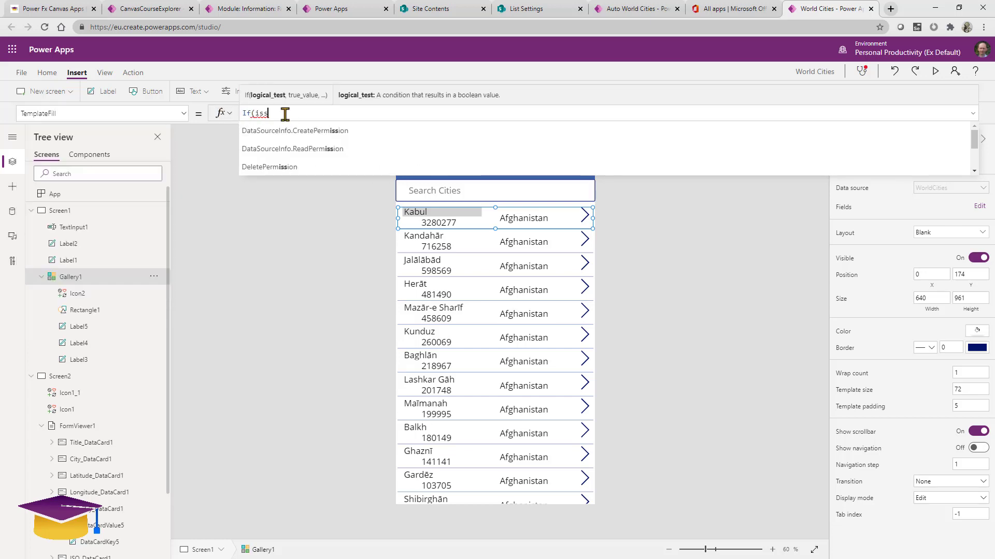
pyautogui.press('BackSpace')
pyautogui.press('BackSpace')
pyautogui.press('BackSpace')
pyautogui.write('thisi')
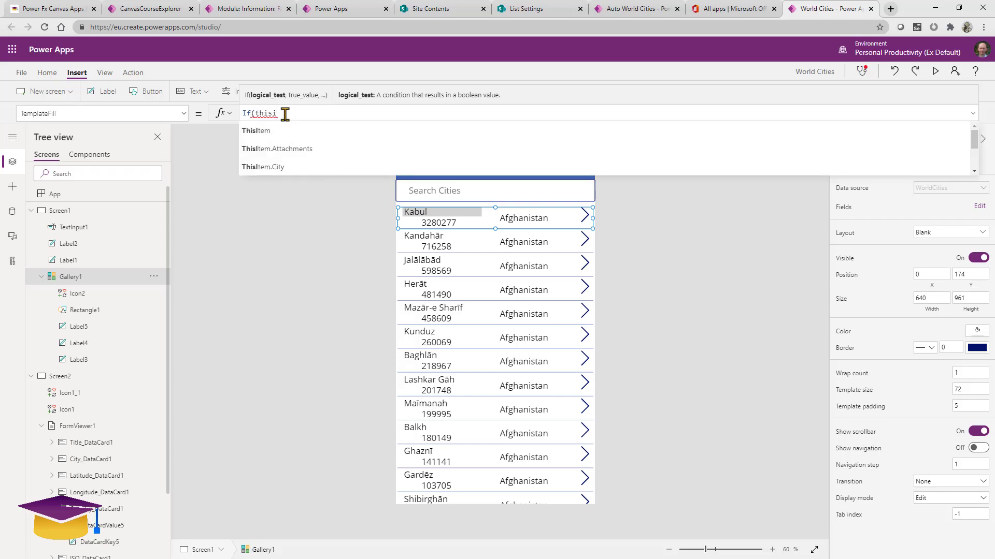
pyautogui.click(296, 133)
pyautogui.write('.IsS')
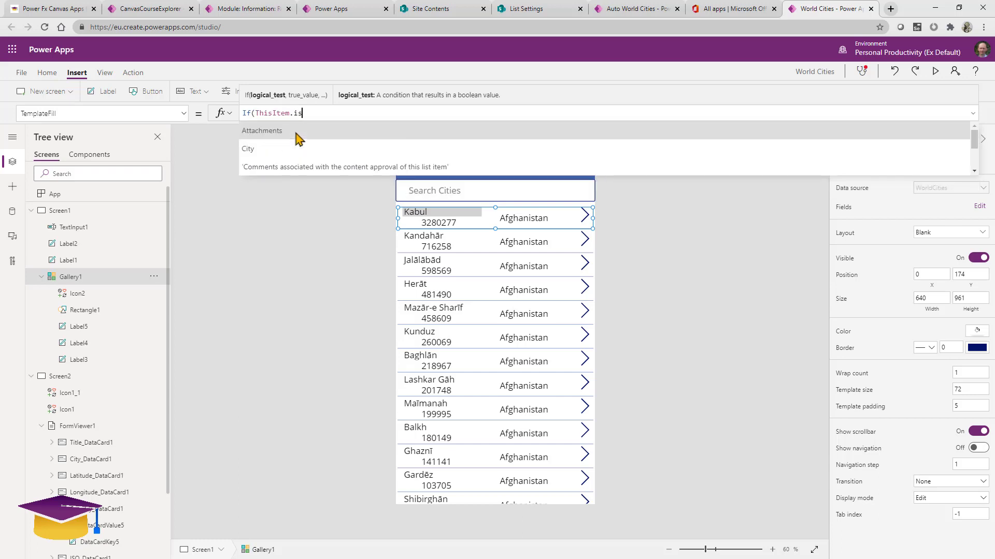
pyautogui.click(299, 139)
# - Complete the gallery's TemplateFill formula as If(ThisItem.IsSelected,DarkGray,Transparent)
pyautogui.write(',')
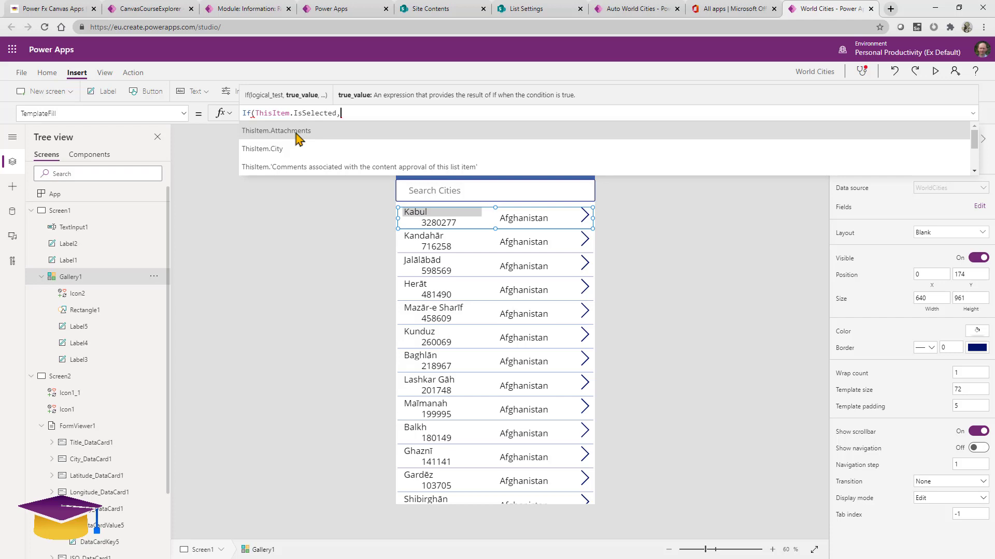
pyautogui.write('Darkg')
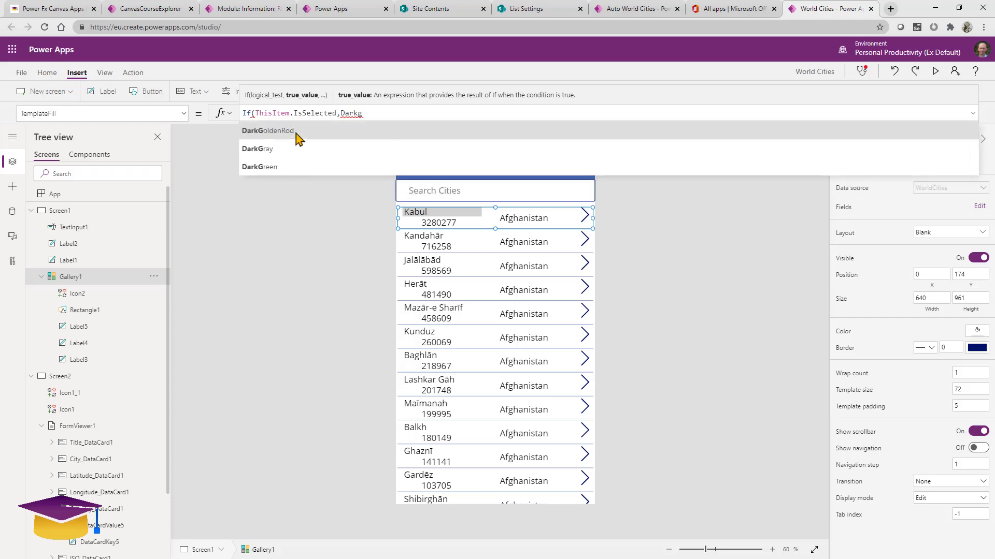
pyautogui.click(306, 149)
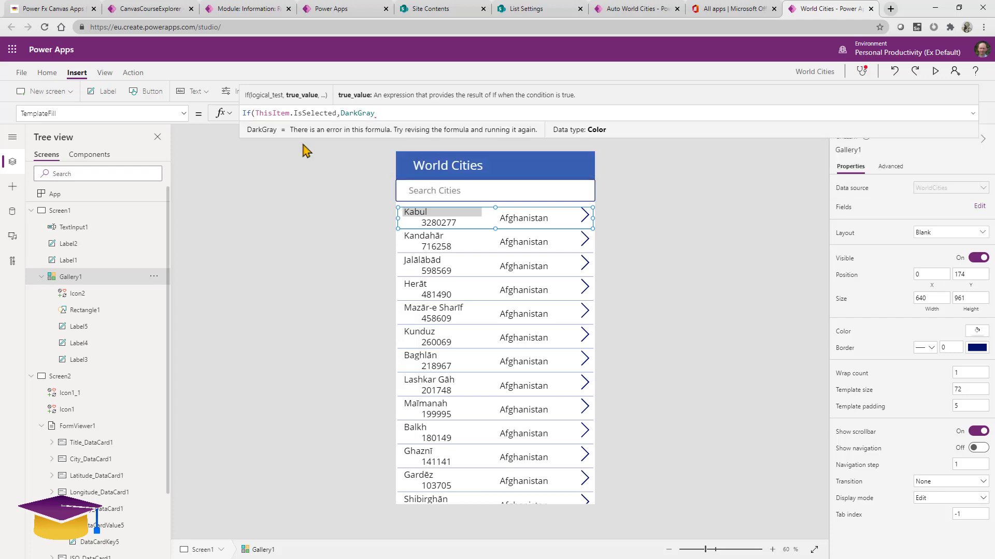
pyautogui.write(',tr')
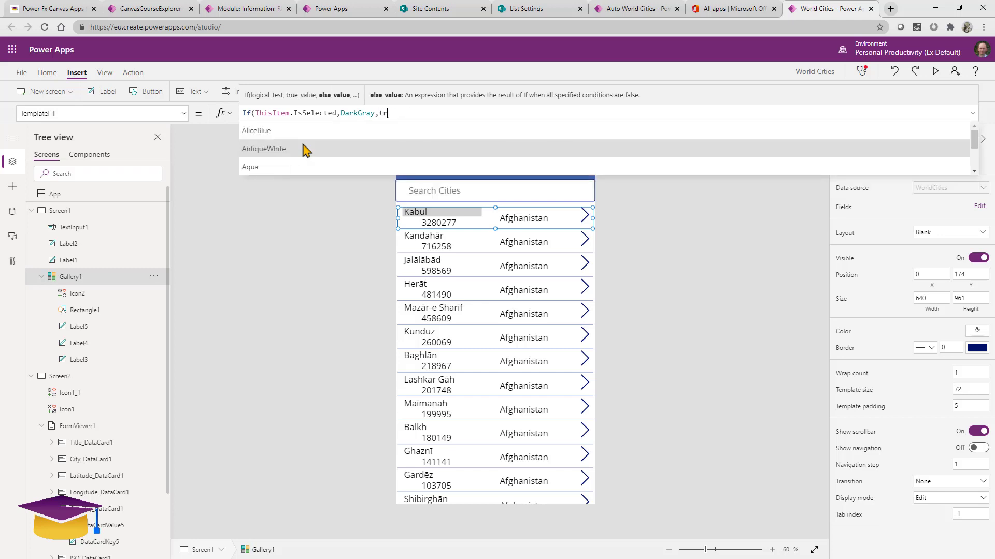
pyautogui.write('ans')
pyautogui.click(306, 167)
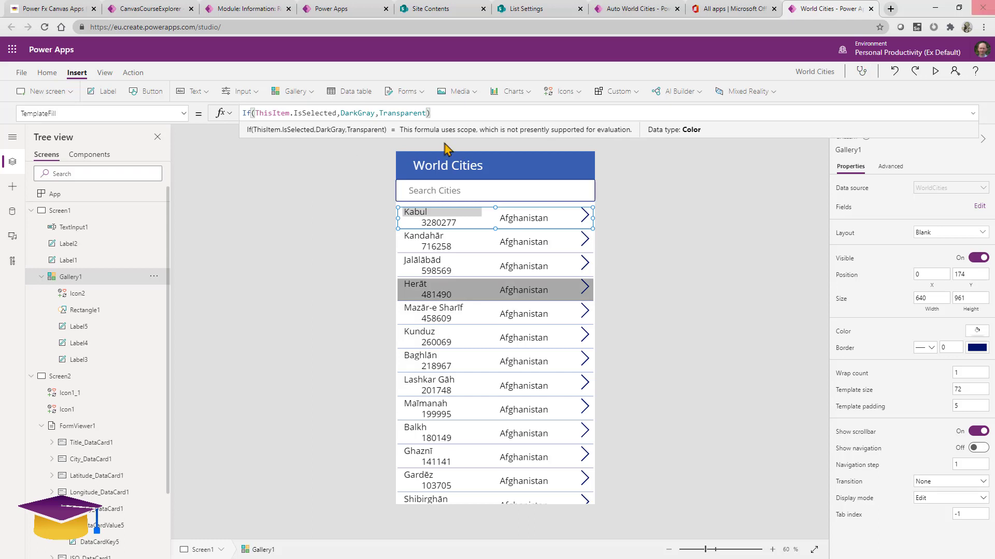
# - Preview the app and select several city rows in turn, ending with Mazār-e Sharīf, to test the row highlighting
pyautogui.click(935, 72)
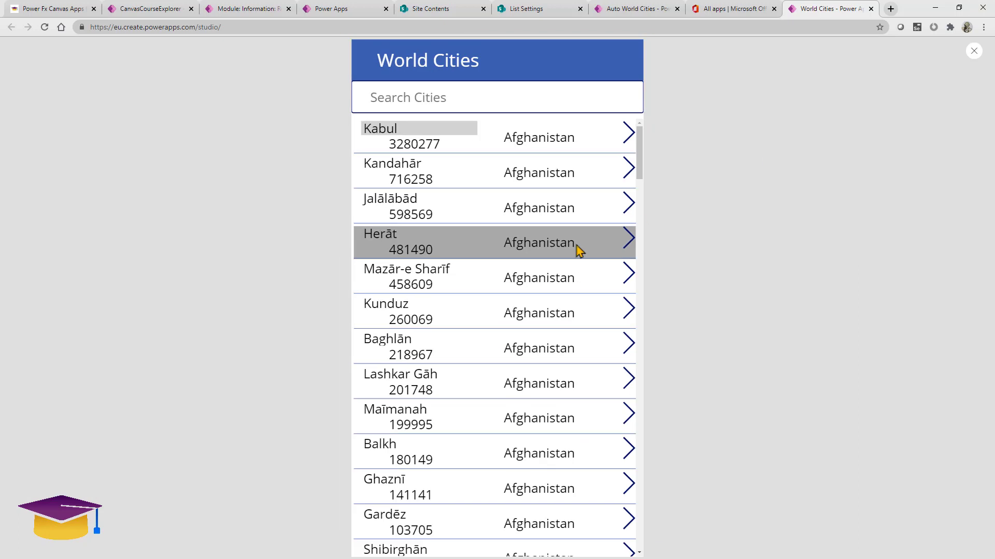
pyautogui.click(406, 324)
pyautogui.click(399, 348)
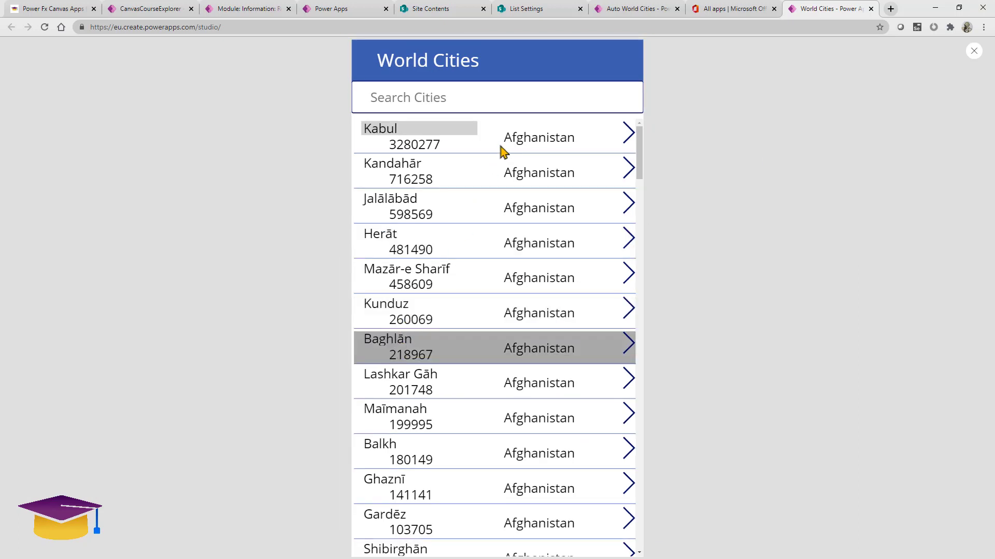
pyautogui.click(435, 151)
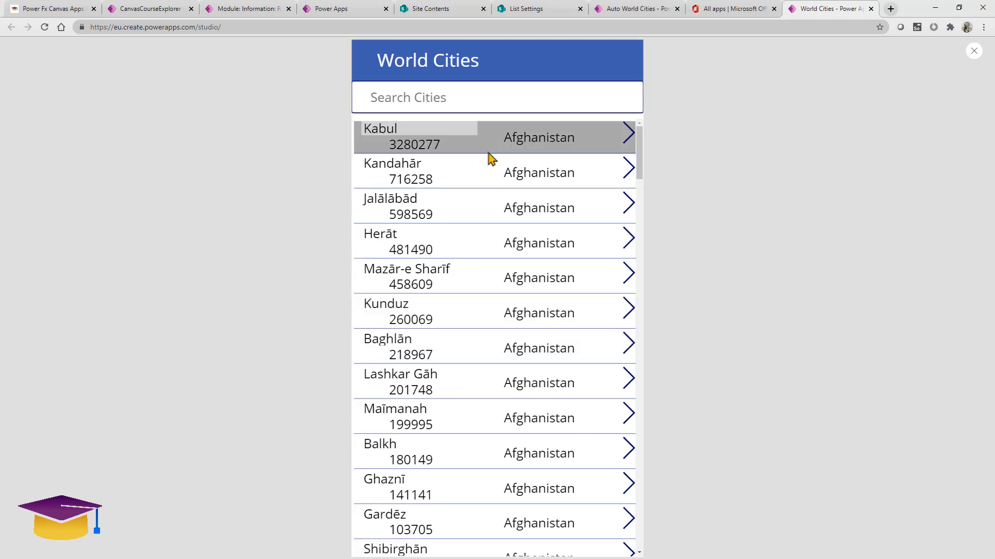
pyautogui.click(433, 186)
pyautogui.click(431, 213)
pyautogui.click(435, 247)
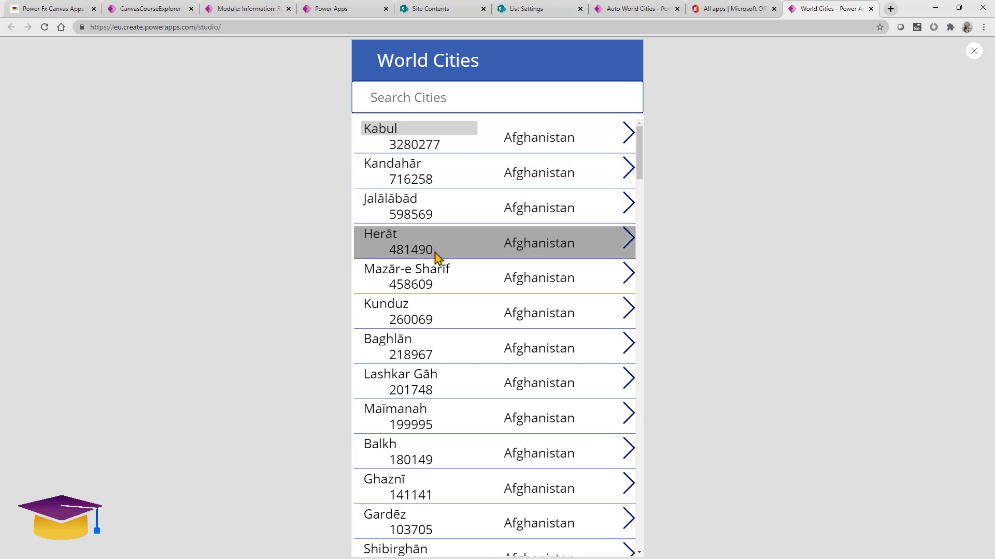
pyautogui.click(437, 279)
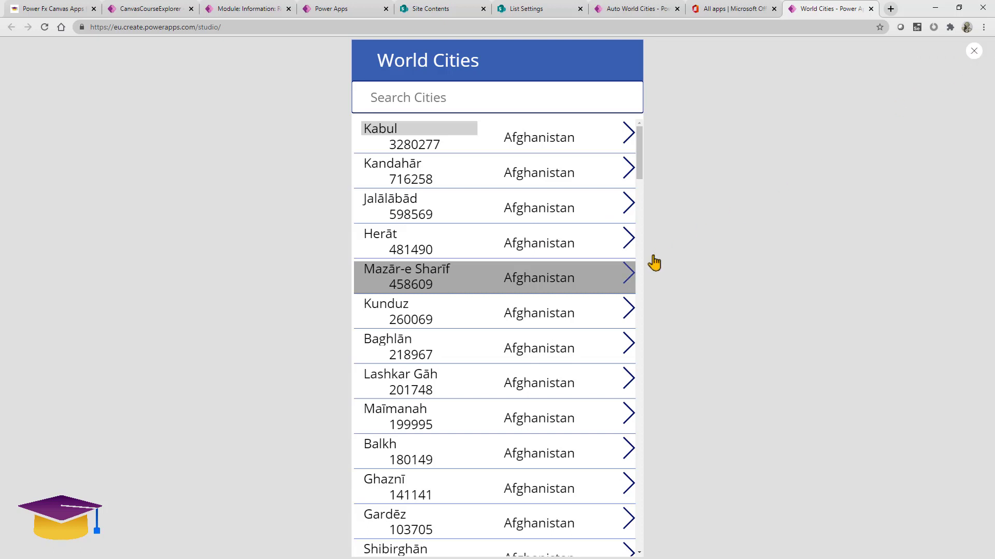
# - Open the Mazār-e Sharīf details screen, go back to the gallery, and return to the editor
pyautogui.click(628, 277)
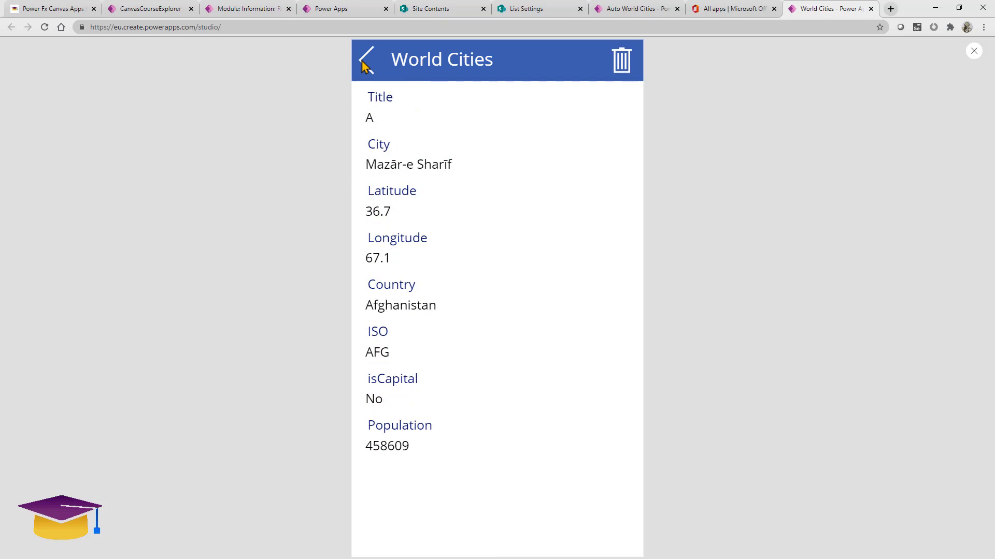
pyautogui.click(365, 65)
pyautogui.click(975, 52)
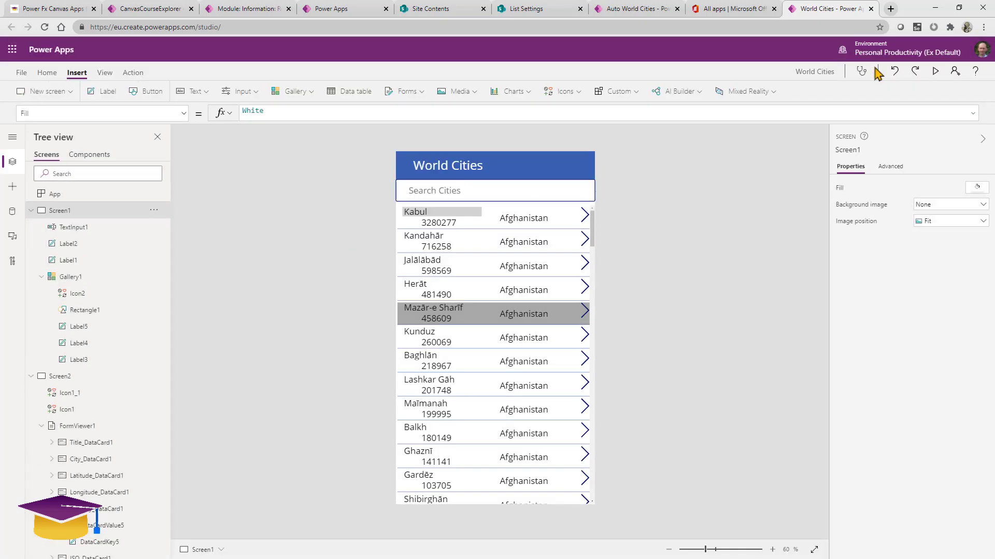
# - Collapse the Screen1 and Screen2 trees, add a new blank screen, and return to Screen2
pyautogui.click(31, 212)
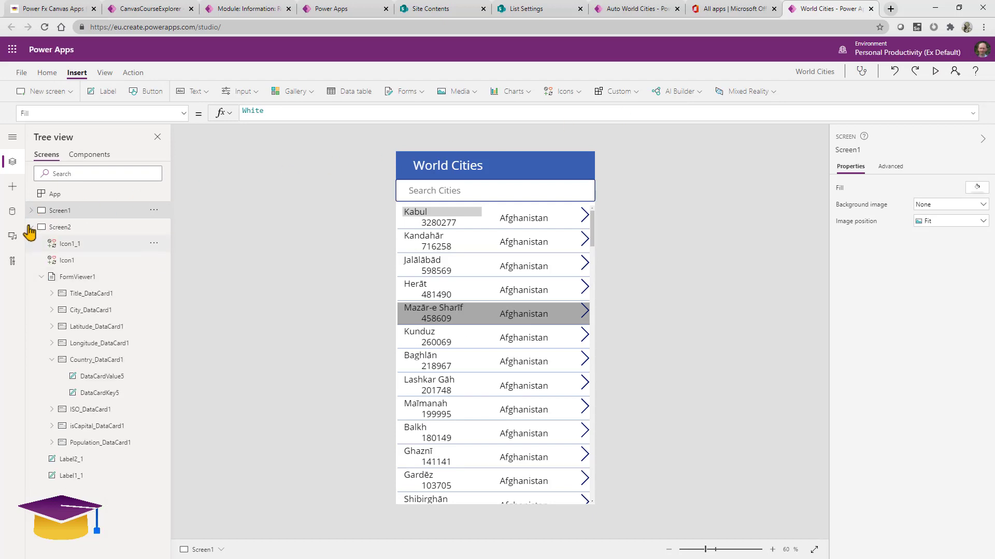
pyautogui.click(31, 228)
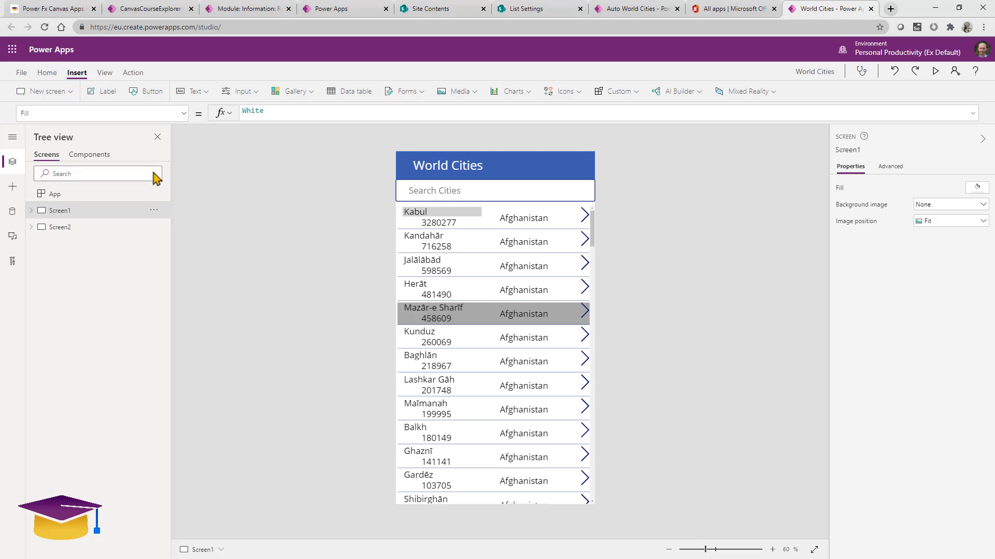
pyautogui.click(67, 93)
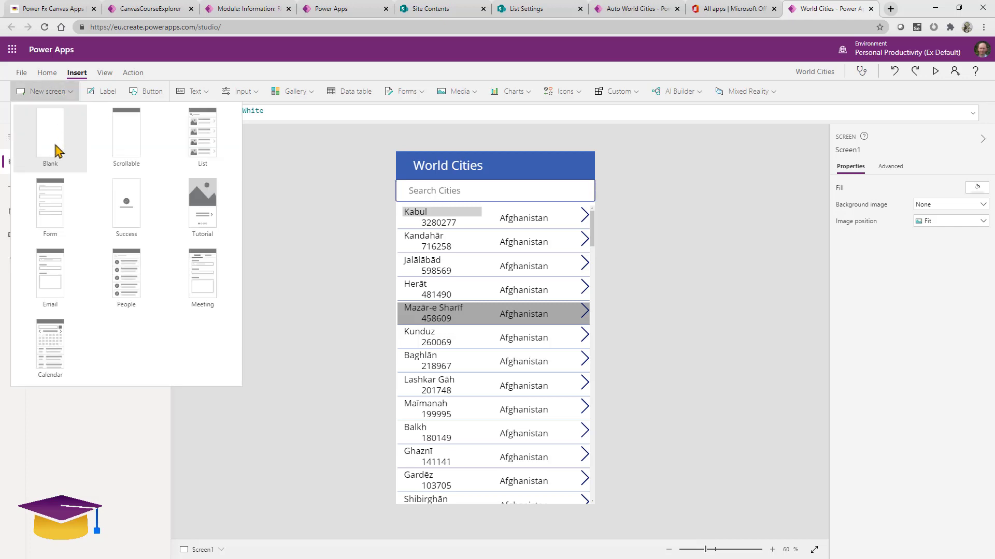
pyautogui.click(59, 150)
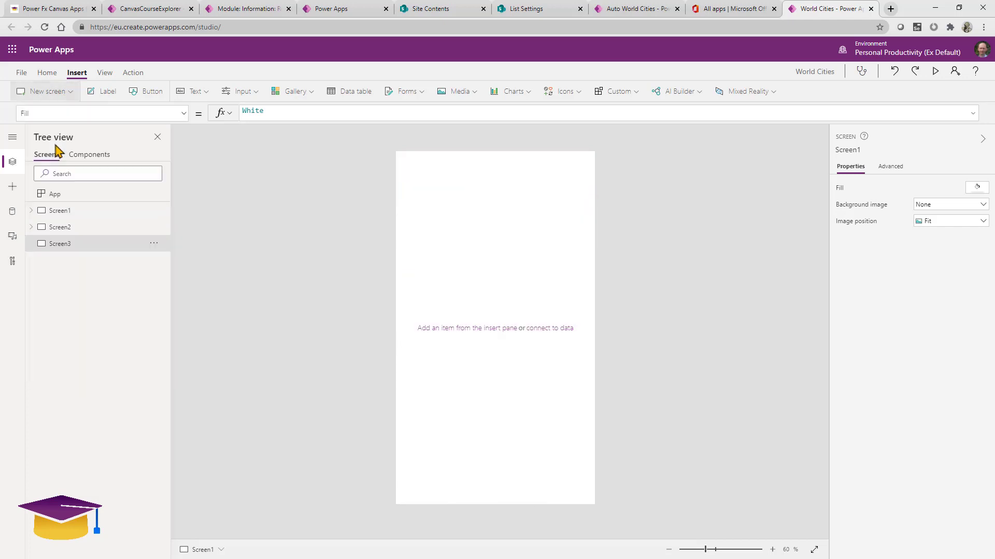
pyautogui.click(99, 229)
pyautogui.click(482, 165)
pyautogui.hotkey('ctrl', 'a')
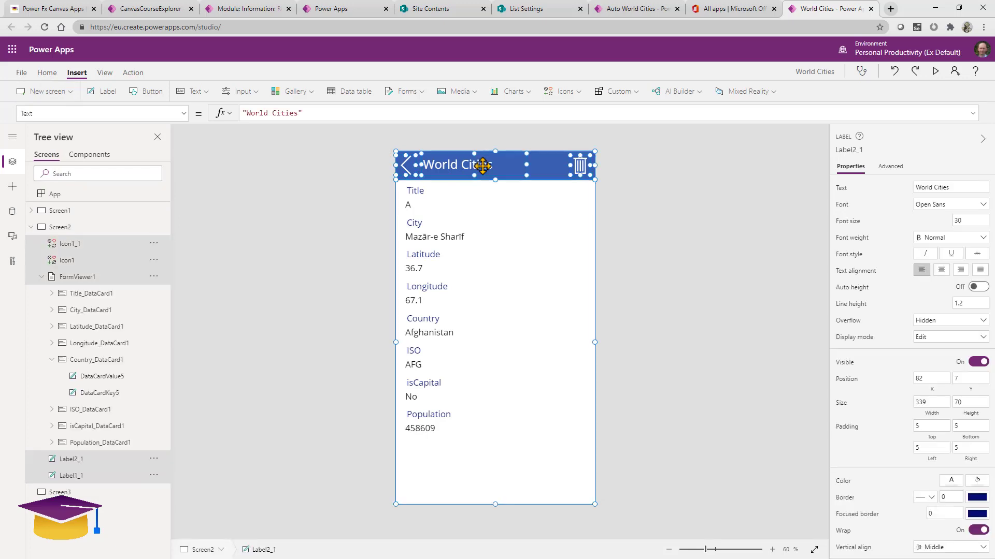
pyautogui.click(335, 215)
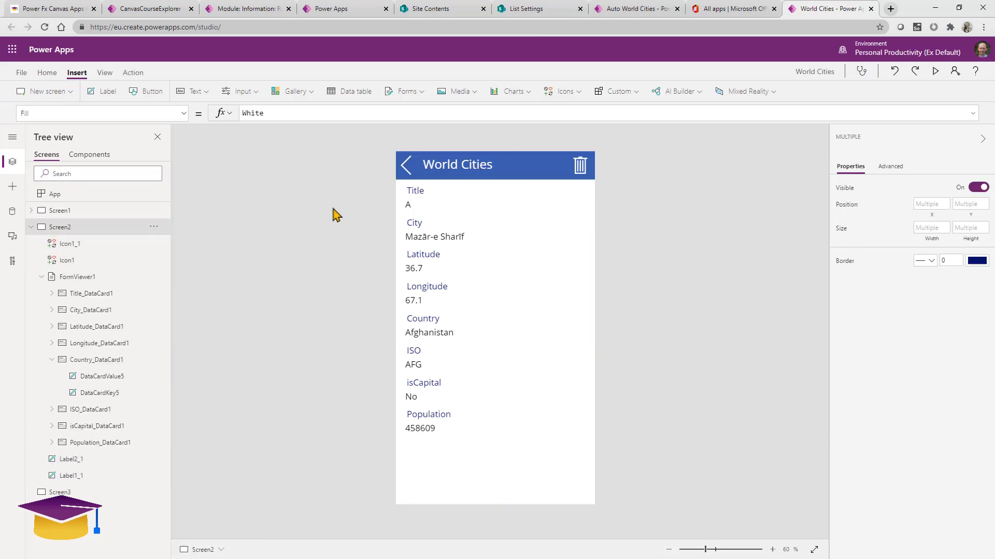
# - Copy the Left icon, World Cities title and blue header bar from Screen2 and paste them on Screen3
pyautogui.click(403, 165)
pyautogui.keyDown('shift'); pyautogui.click(428, 165); pyautogui.keyUp('shift')
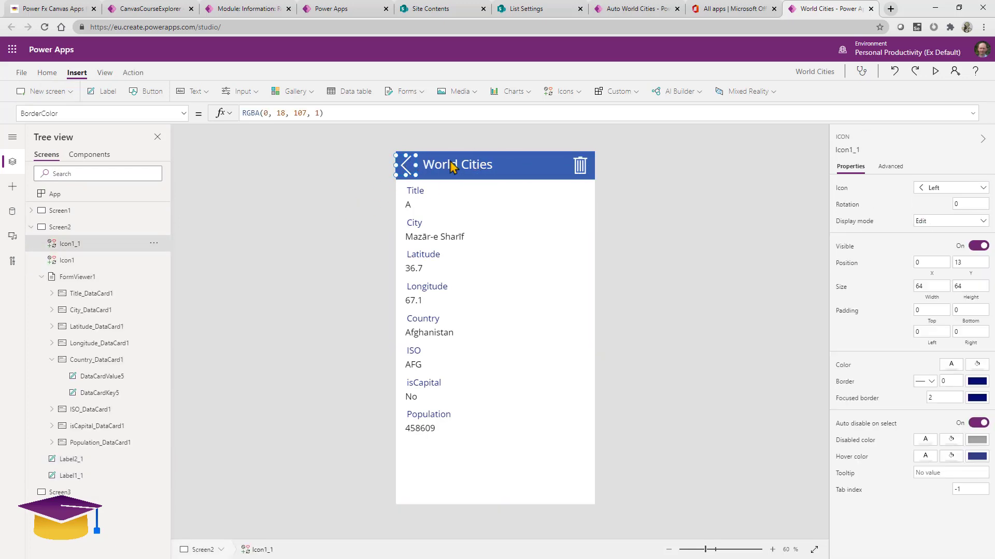
pyautogui.keyDown('shift'); pyautogui.click(552, 170); pyautogui.keyUp('shift')
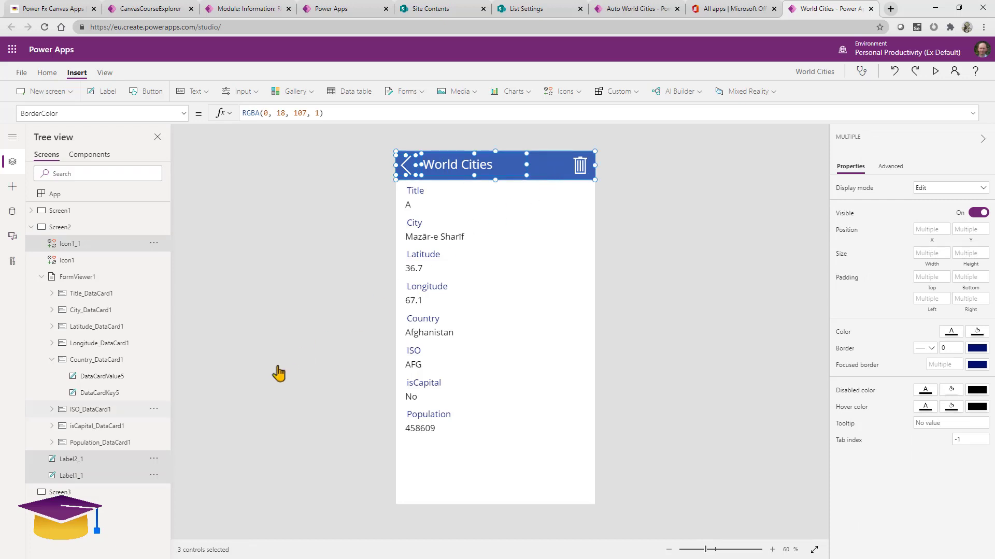
pyautogui.click(154, 458)
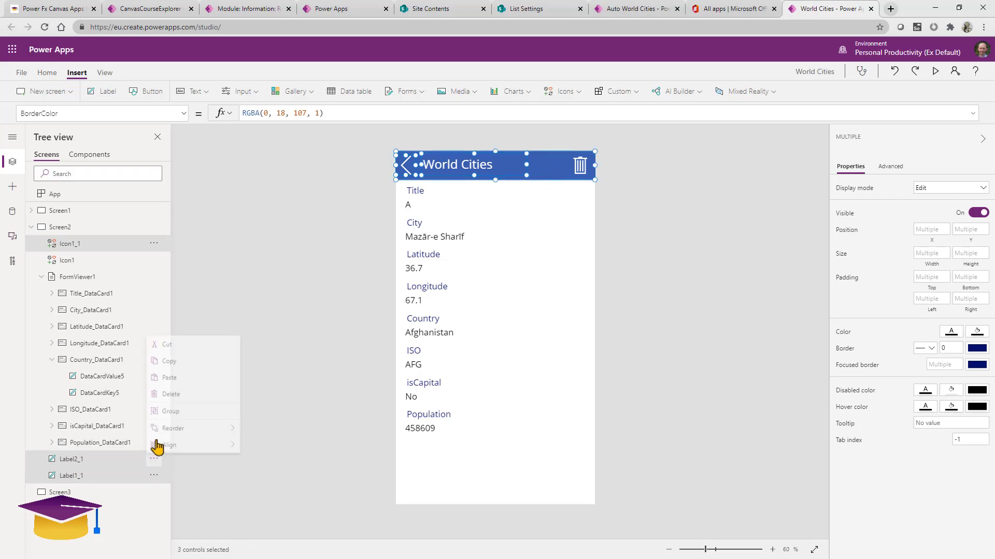
pyautogui.click(194, 365)
pyautogui.click(63, 492)
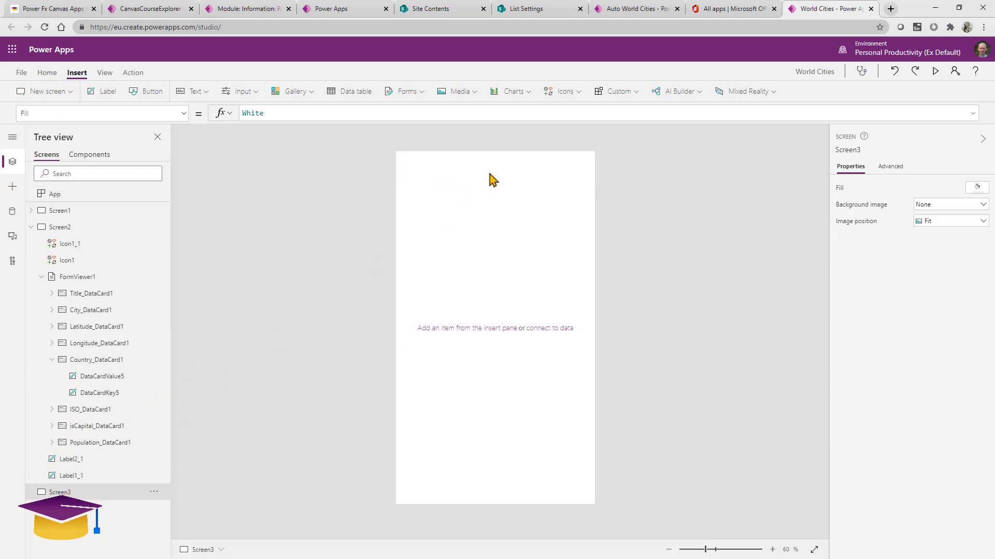
pyautogui.hotkey('ctrl', 'v')
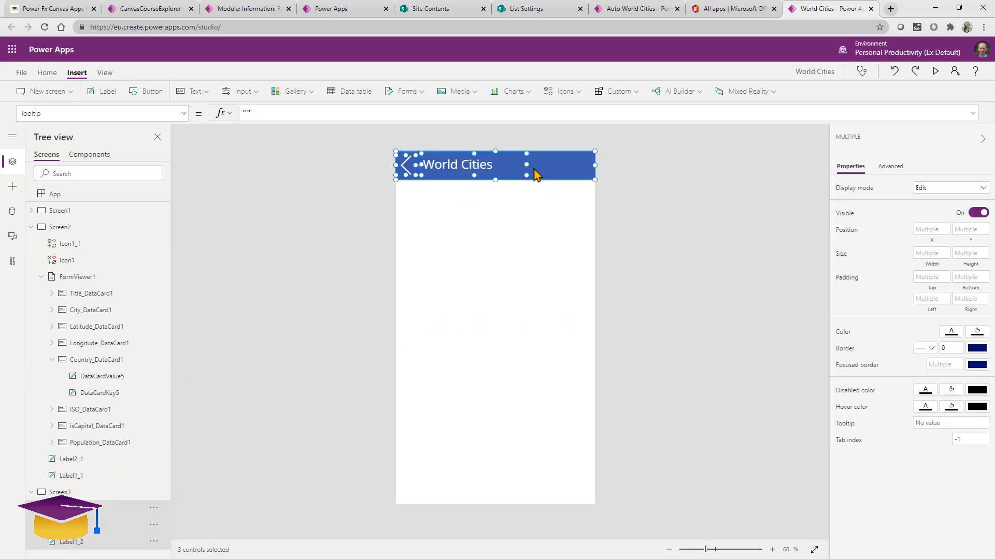
pyautogui.click(498, 217)
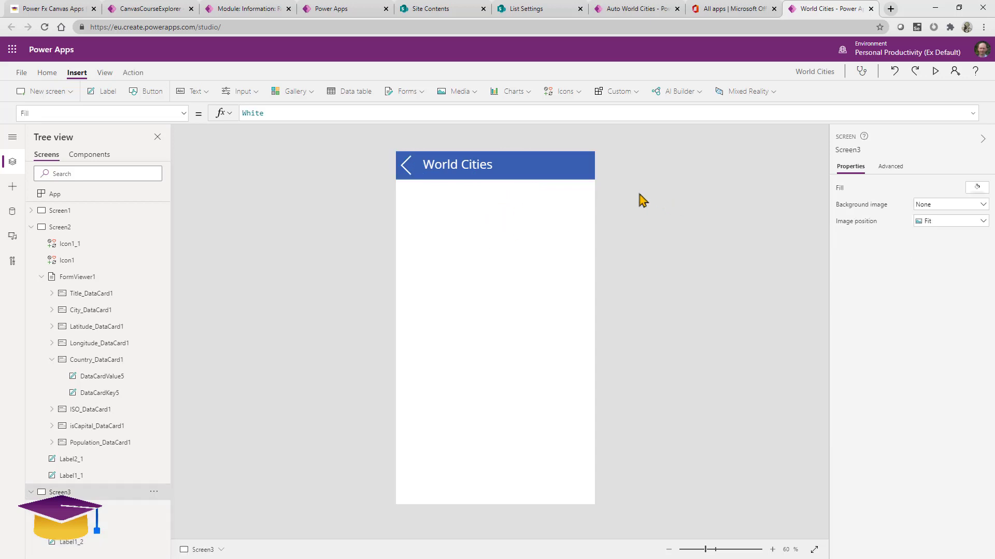
pyautogui.click(463, 165)
pyautogui.click(409, 172)
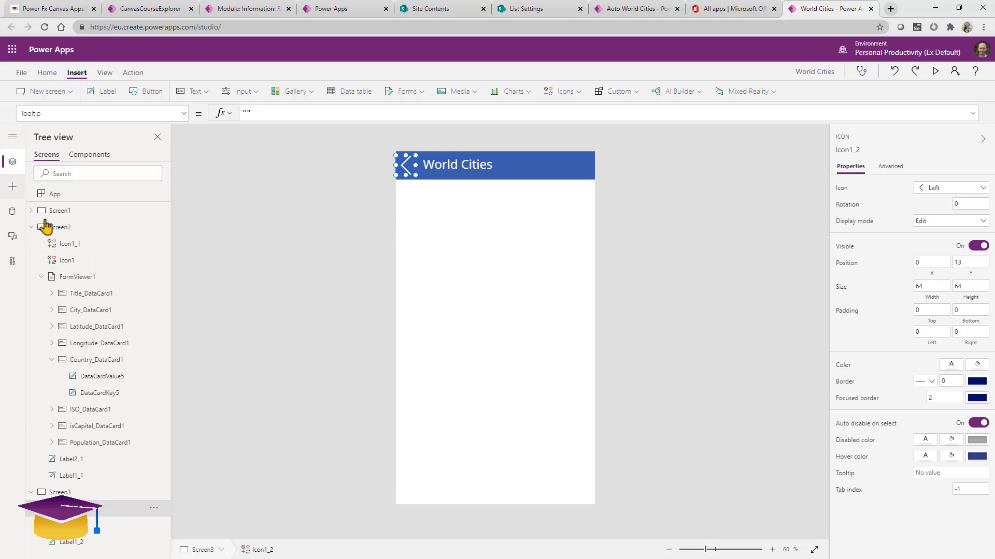
# - Insert an edit form filling Screen3 below the header, at Y 91 with height 1045, and connect it to WorldCities
pyautogui.click(12, 187)
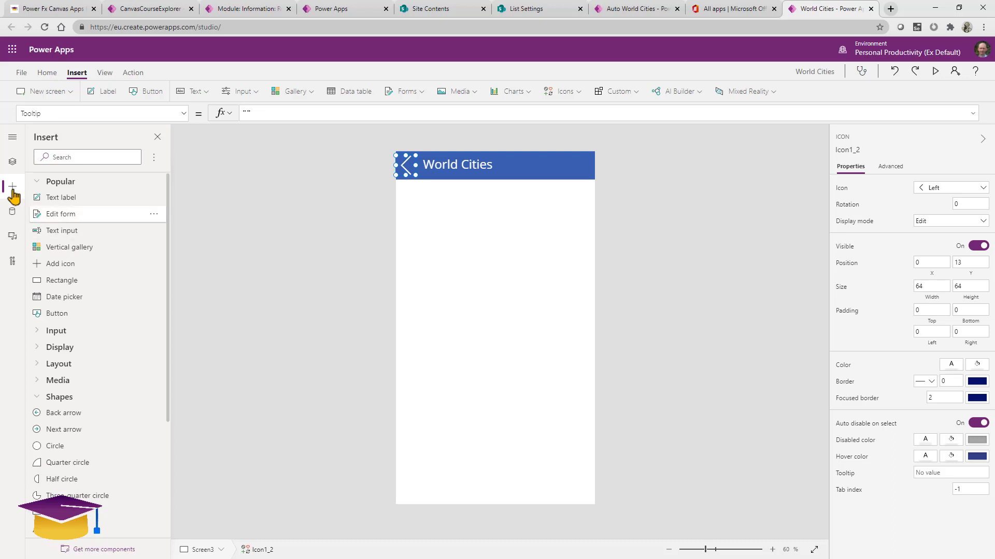
pyautogui.moveTo(57, 214); pyautogui.dragTo(513, 183)
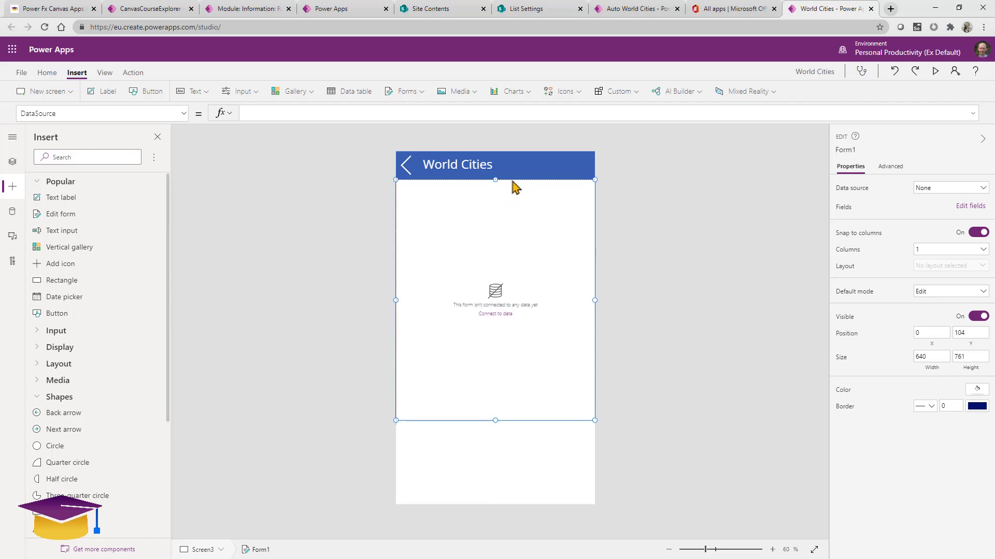
pyautogui.moveTo(496, 420); pyautogui.dragTo(495, 510)
pyautogui.click(942, 196)
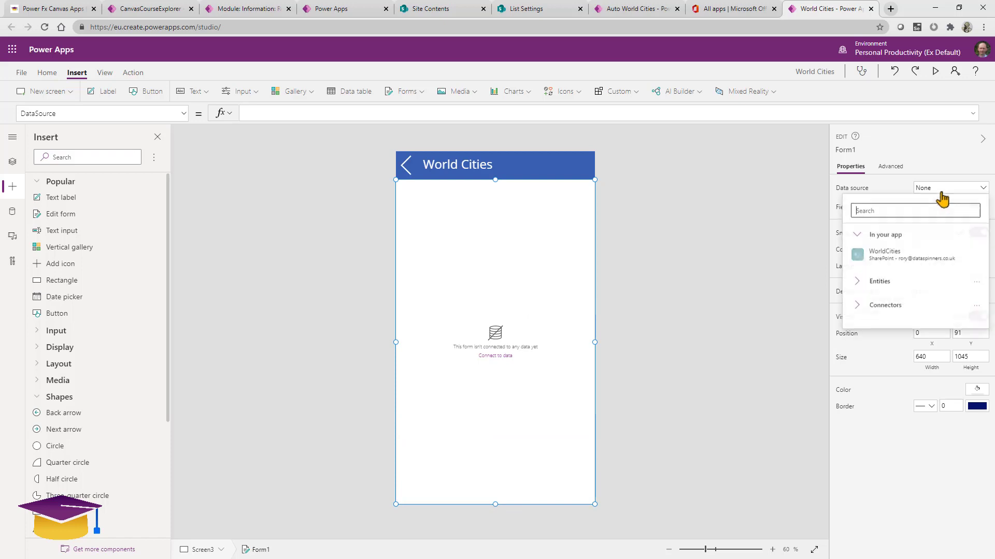
pyautogui.click(885, 254)
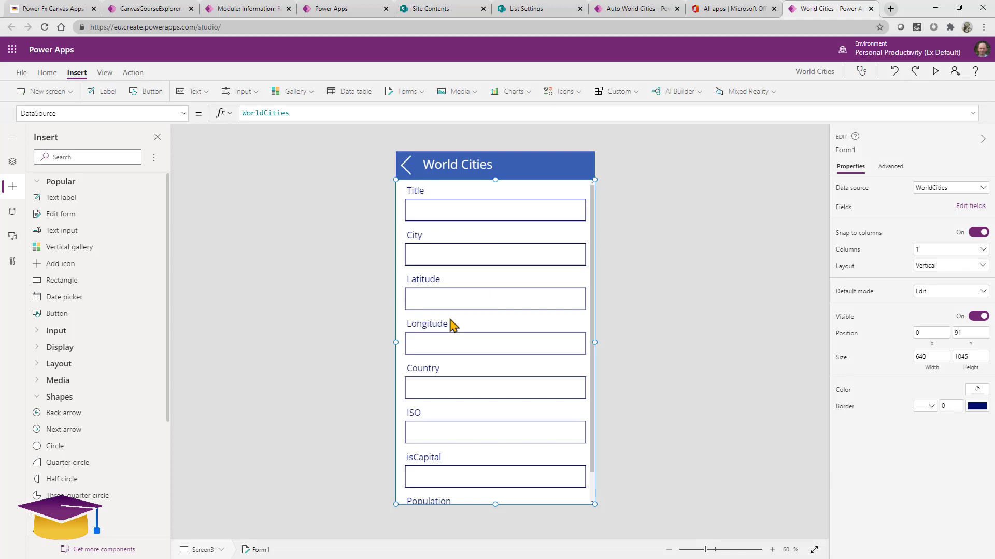
# - Set the Item property of Screen3's edit form to Gallery1.Selected
pyautogui.click(97, 113)
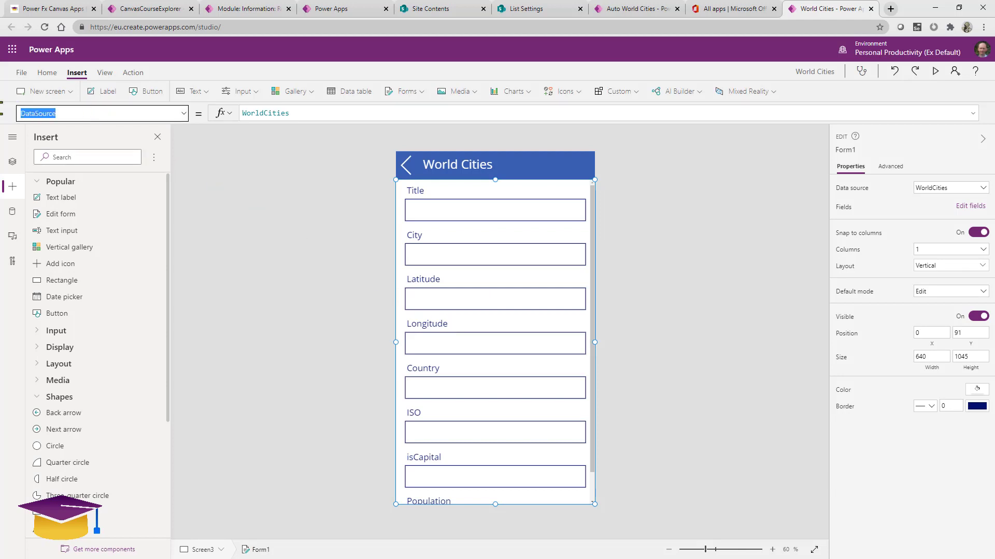
pyautogui.write('Item')
pyautogui.press('Return')
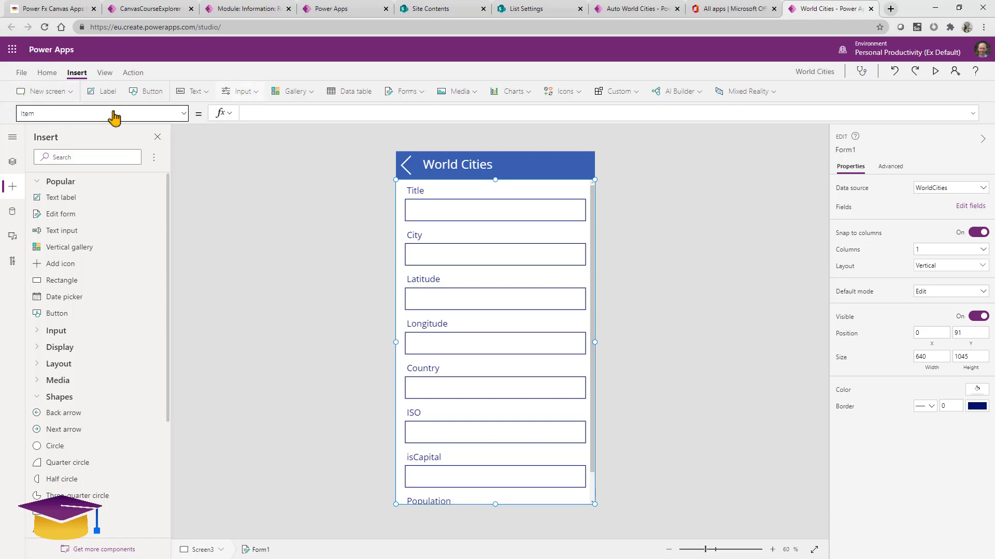
pyautogui.click(262, 113)
pyautogui.write('gal')
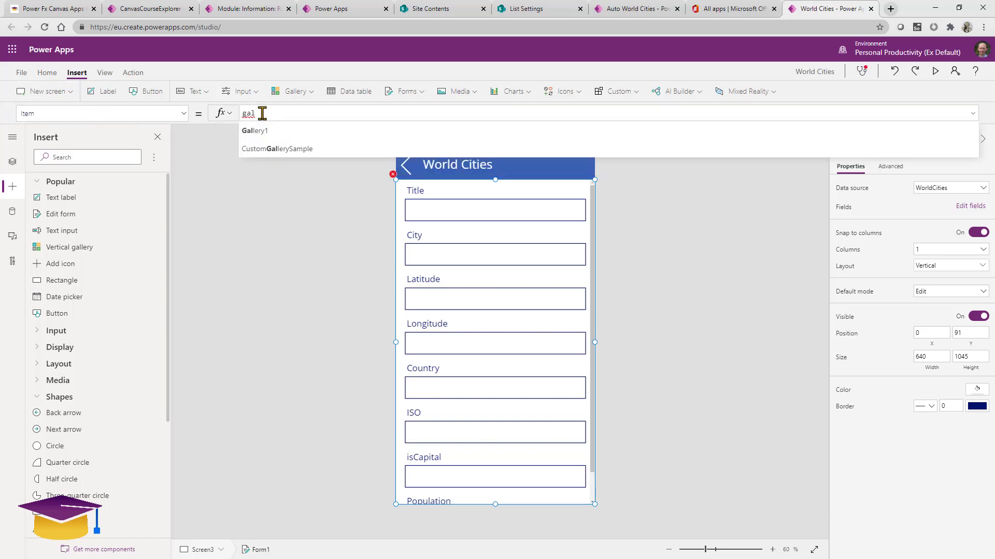
pyautogui.click(272, 133)
pyautogui.write('.se')
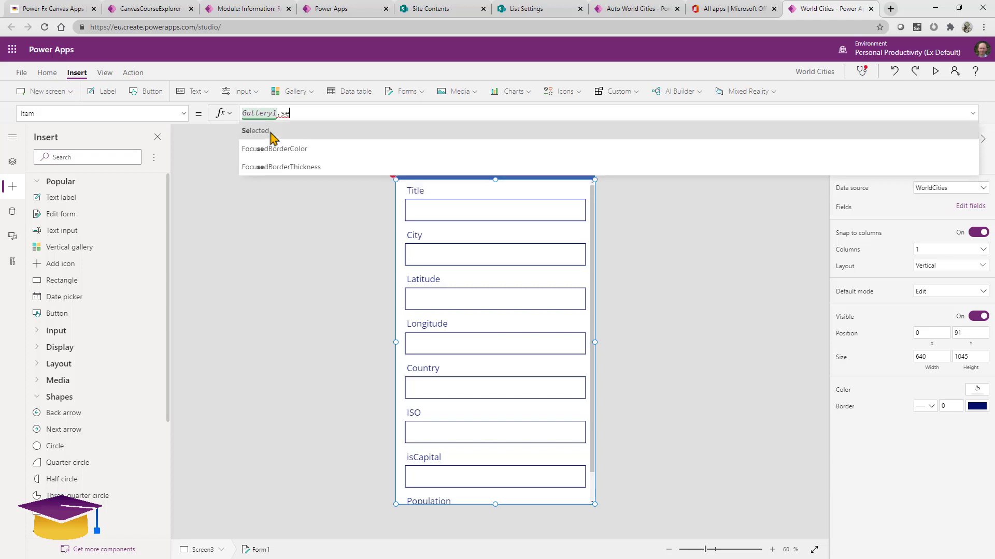
pyautogui.click(271, 131)
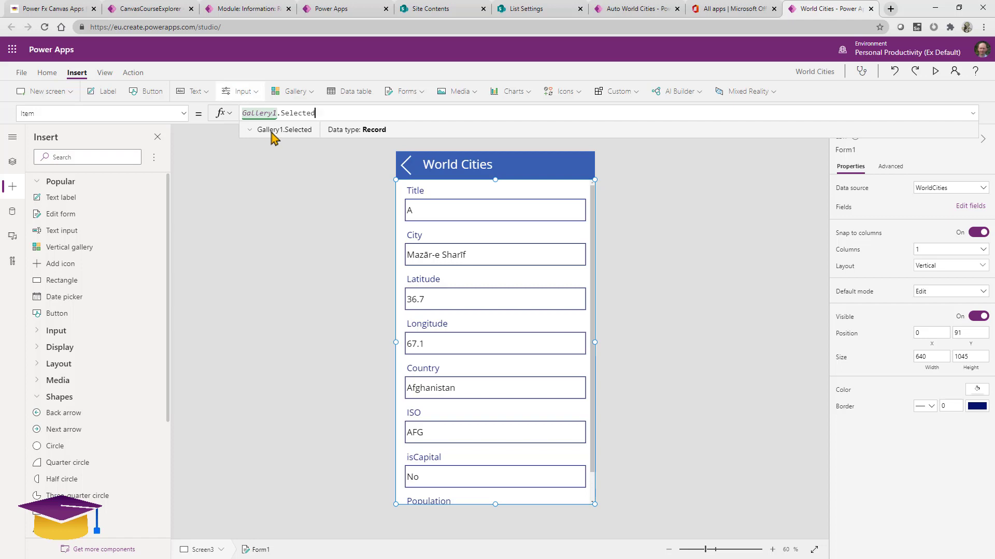
# - Switch to the Auto World Cities app and open the edit form for the Zamora record
pyautogui.click(647, 13)
pyautogui.click(629, 69)
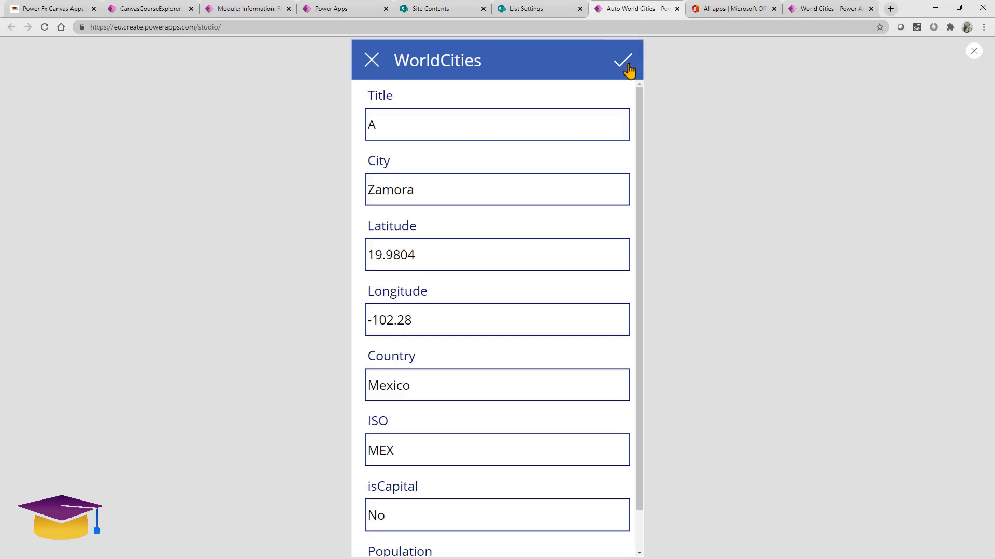
# - Return to the World Cities app and duplicate Screen3's Left icon at the opposite end of the header, at X 565, Y 13
pyautogui.click(975, 52)
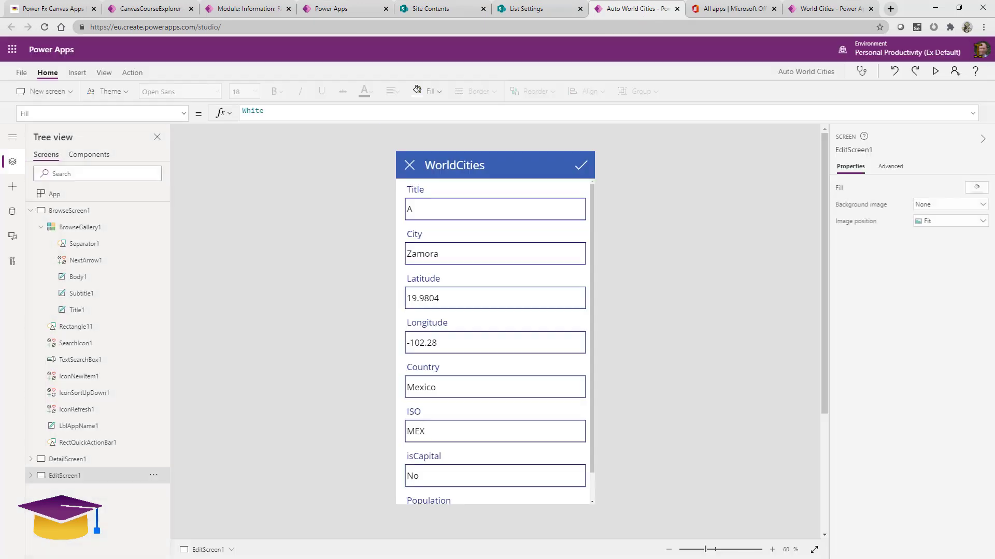
pyautogui.click(842, 15)
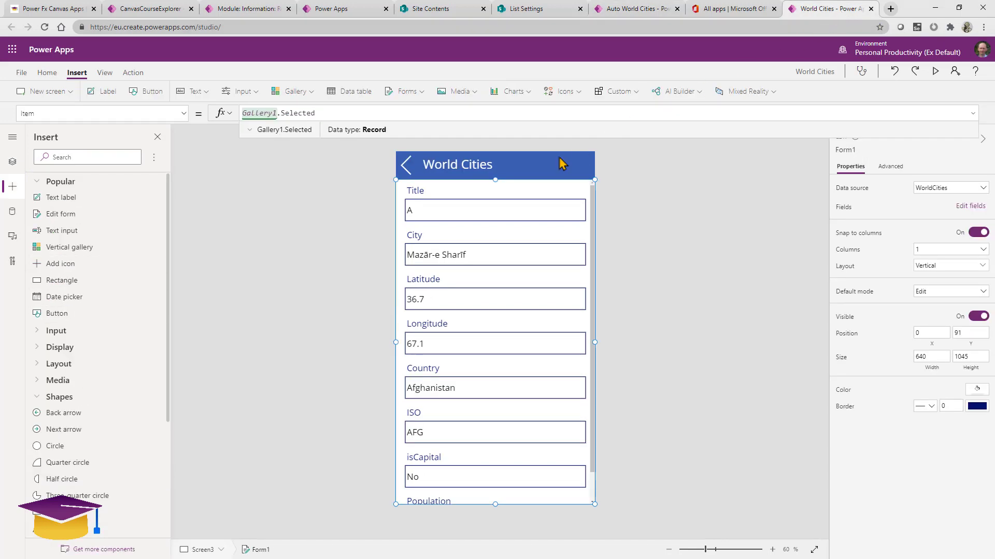
pyautogui.click(536, 170)
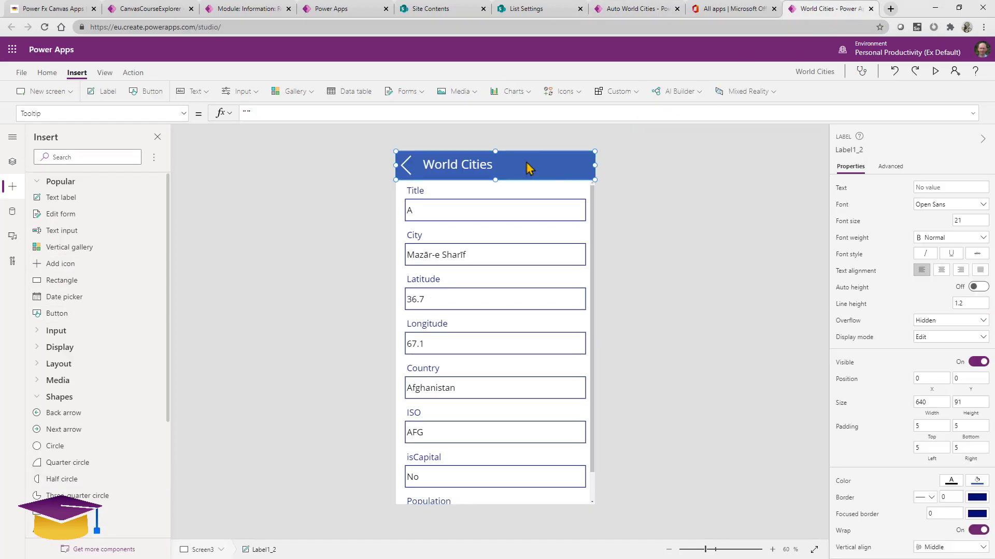
pyautogui.click(496, 139)
pyautogui.click(409, 166)
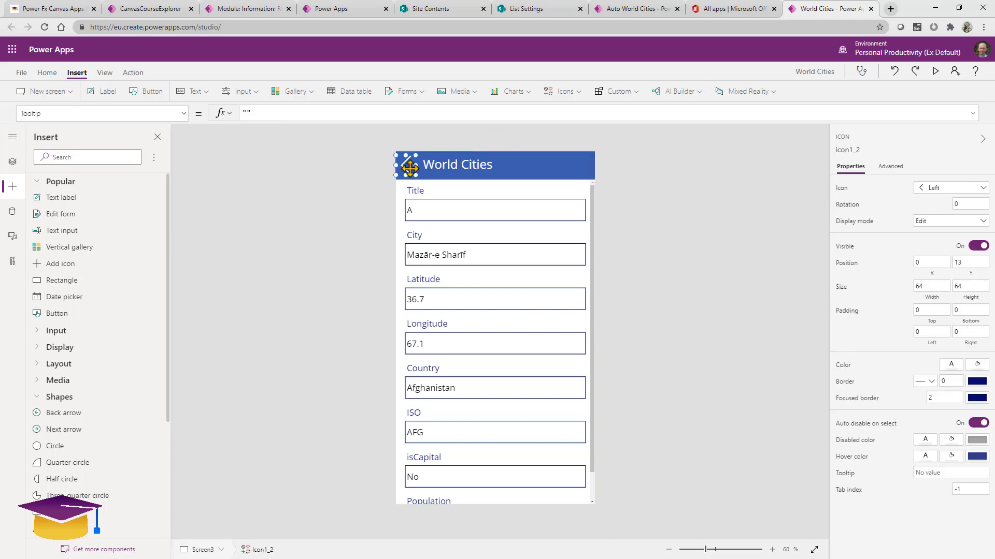
pyautogui.hotkey('ctrl', 'c')
pyautogui.hotkey('ctrl', 'v')
pyautogui.moveTo(409, 167); pyautogui.dragTo(580, 165)
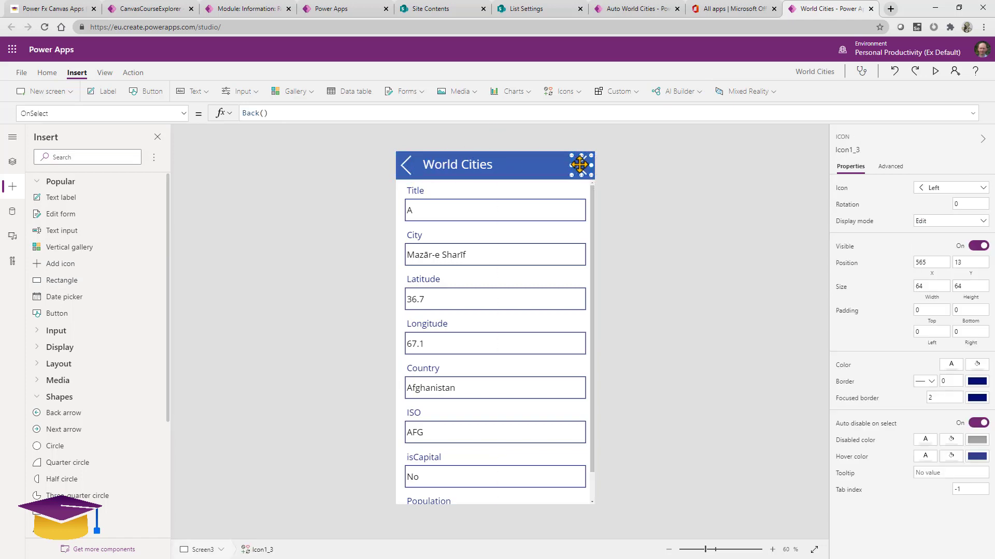
# - Change the duplicated header icon on Screen3 to the Check icon
pyautogui.click(972, 190)
pyautogui.click(958, 257)
pyautogui.click(937, 189)
pyautogui.click(873, 301)
# - Set the OnSelect formula of Screen3's Check icon to SubmitForm(Form1)
pyautogui.moveTo(273, 114); pyautogui.dragTo(233, 114)
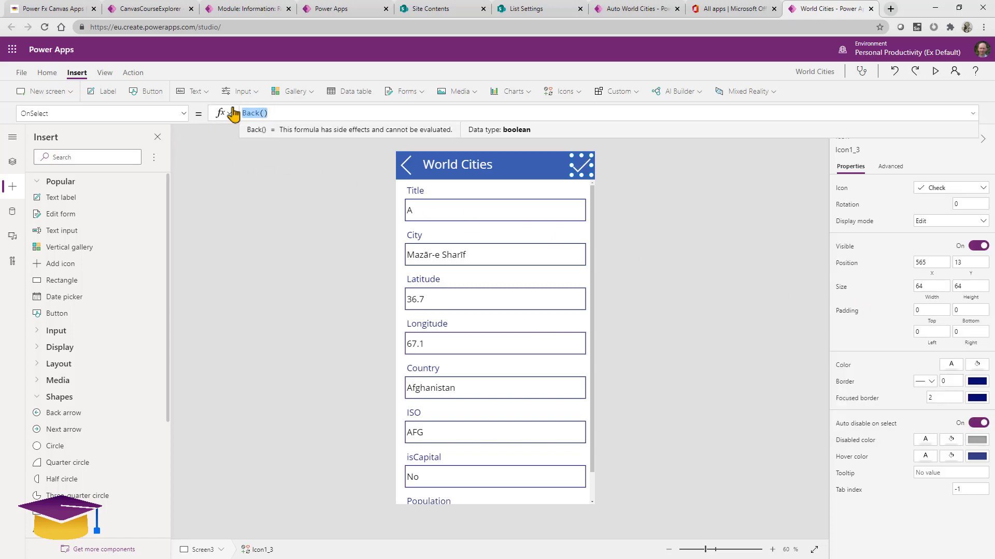
pyautogui.write('subm')
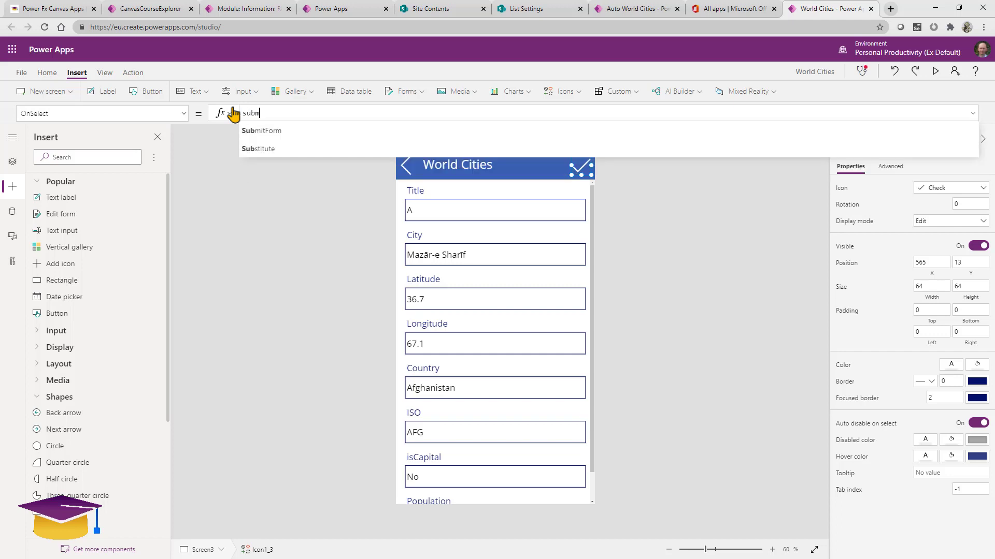
pyautogui.click(264, 132)
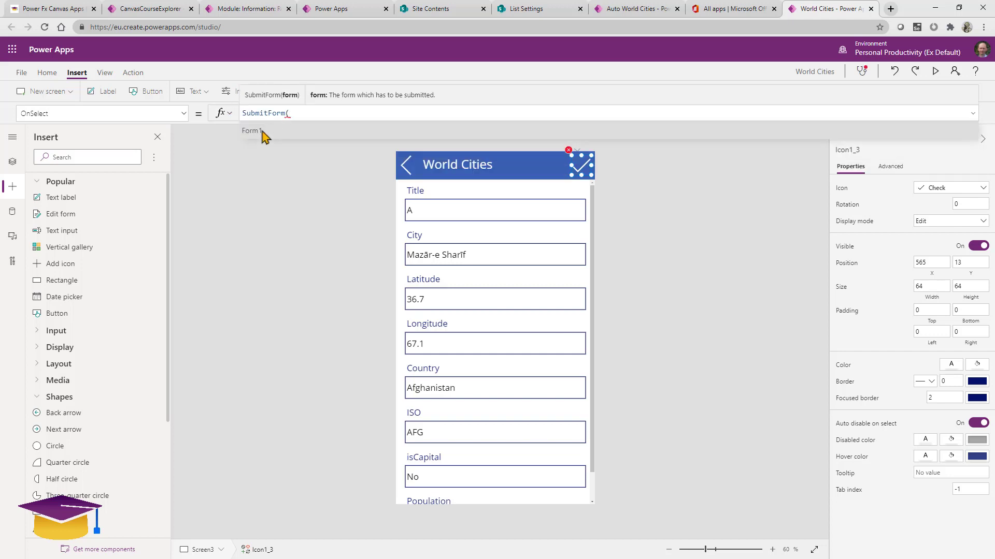
pyautogui.click(262, 132)
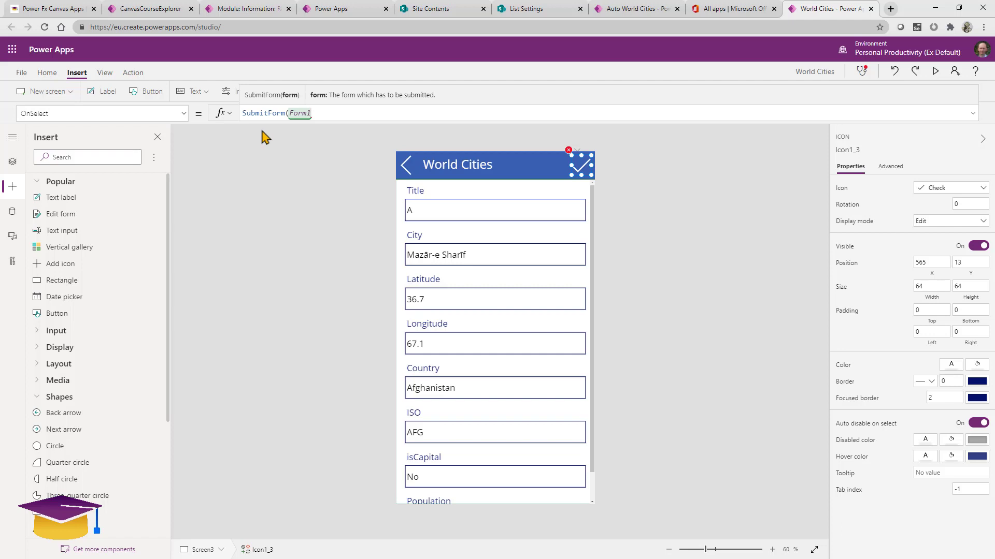
pyautogui.write(')')
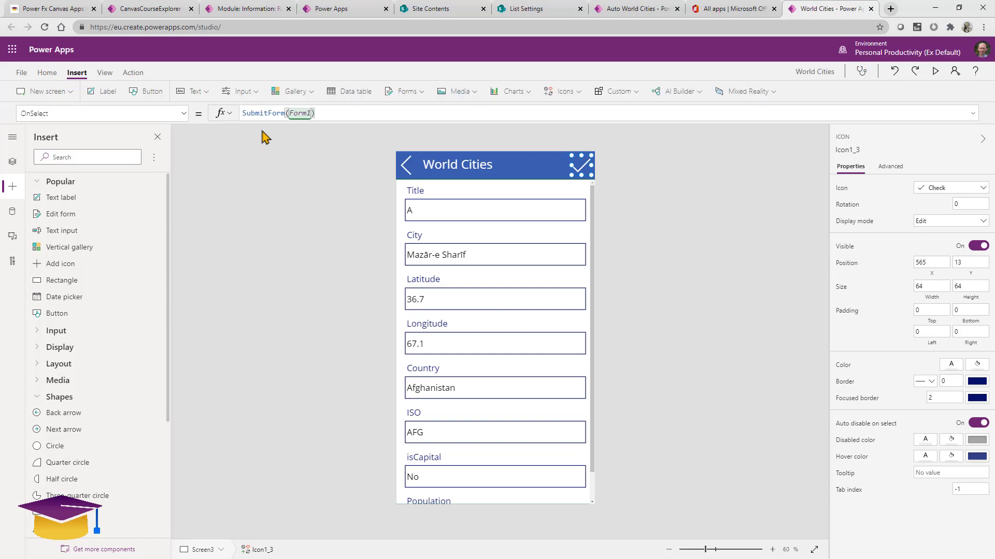
# - Inspect the edit form on Screen3 and preview the screen with its header icons
pyautogui.click(450, 280)
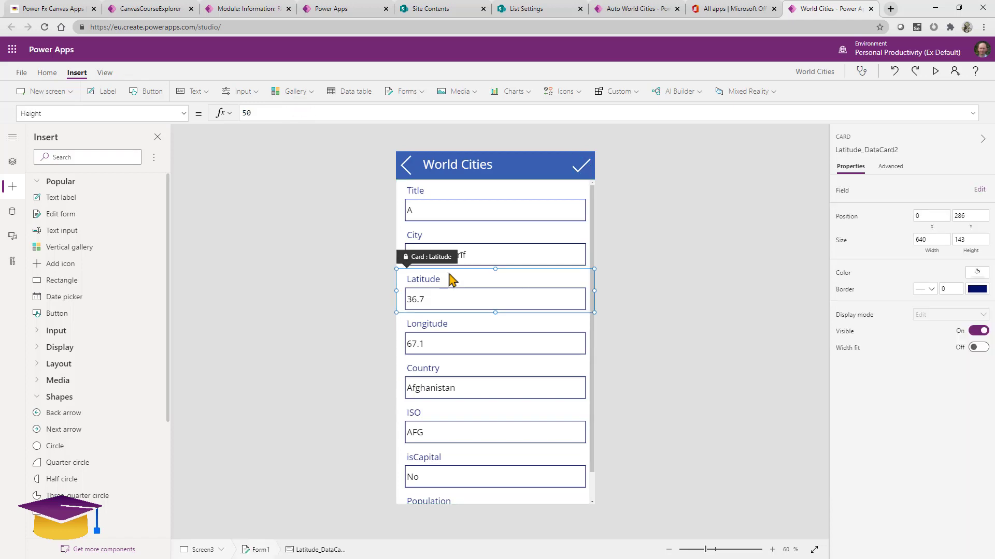
pyautogui.click(593, 265)
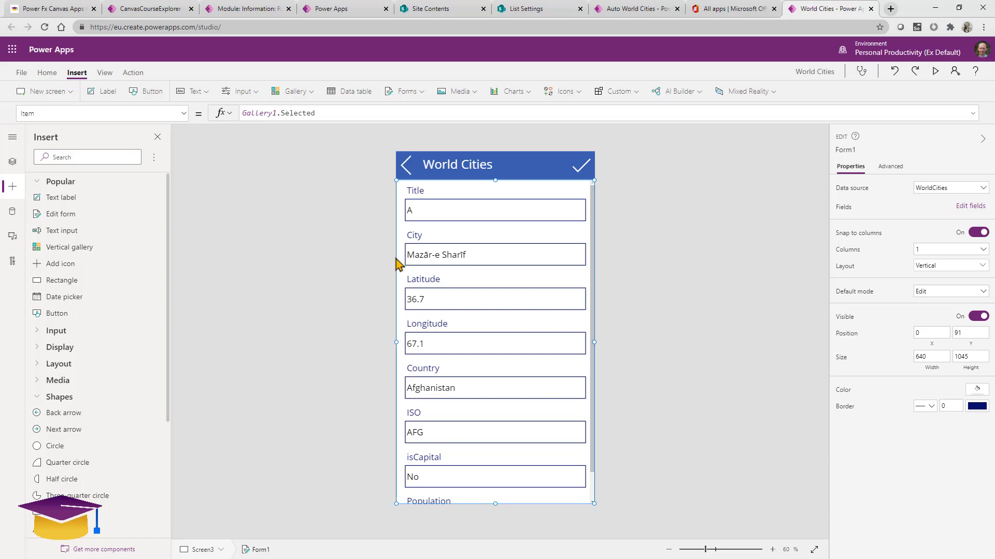
pyautogui.click(935, 73)
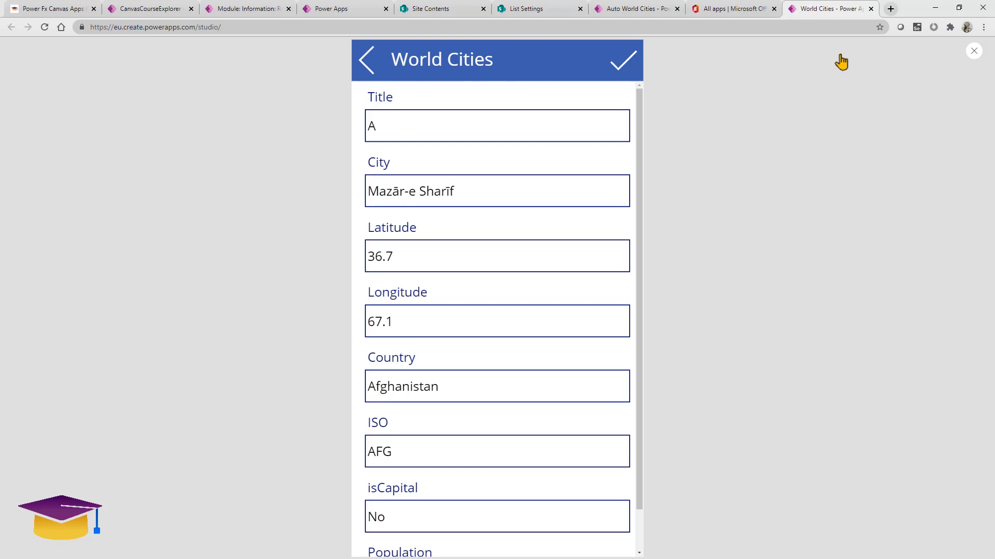
pyautogui.click(974, 52)
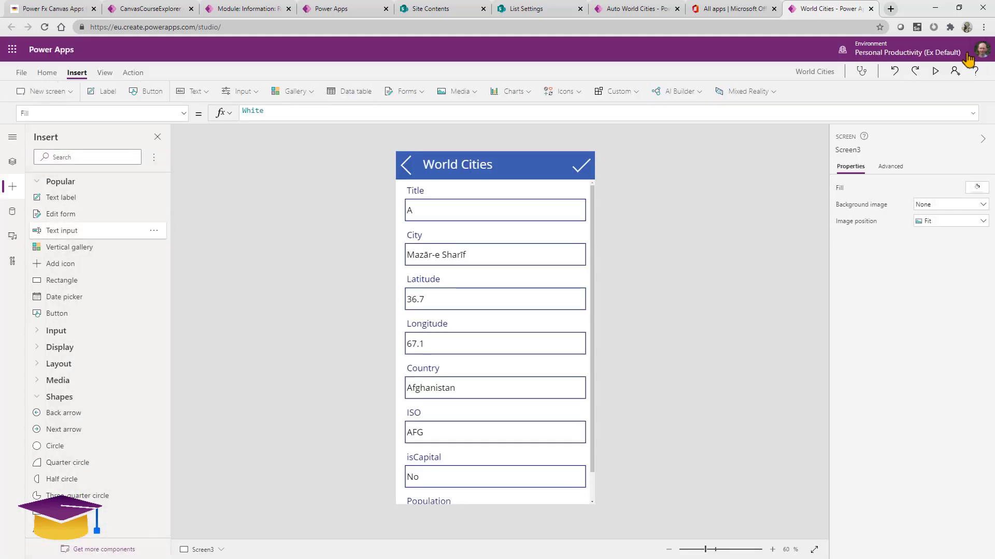
# - Preview the app from Screen1, open the details of Mazār-e Sharīf, and return to editing on Screen2
pyautogui.click(13, 163)
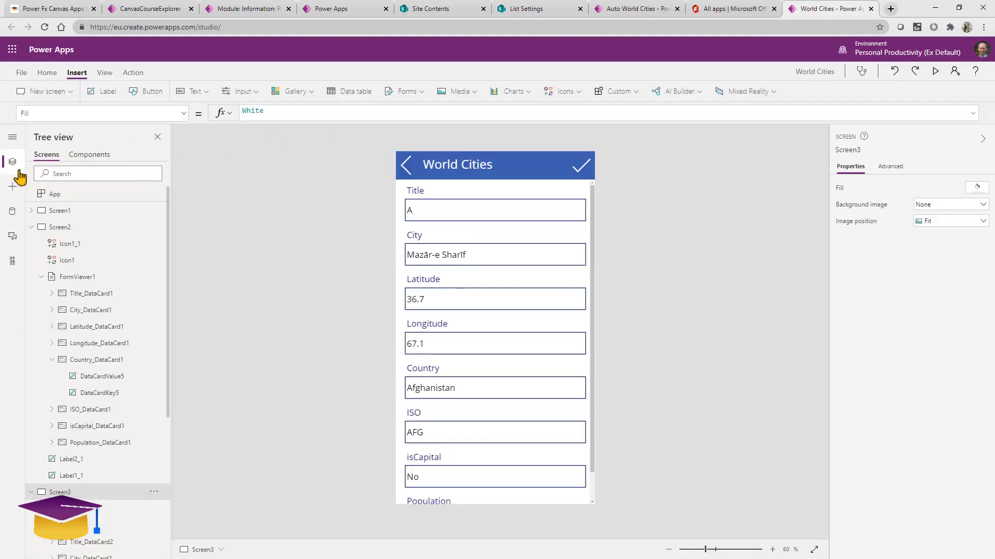
pyautogui.click(77, 213)
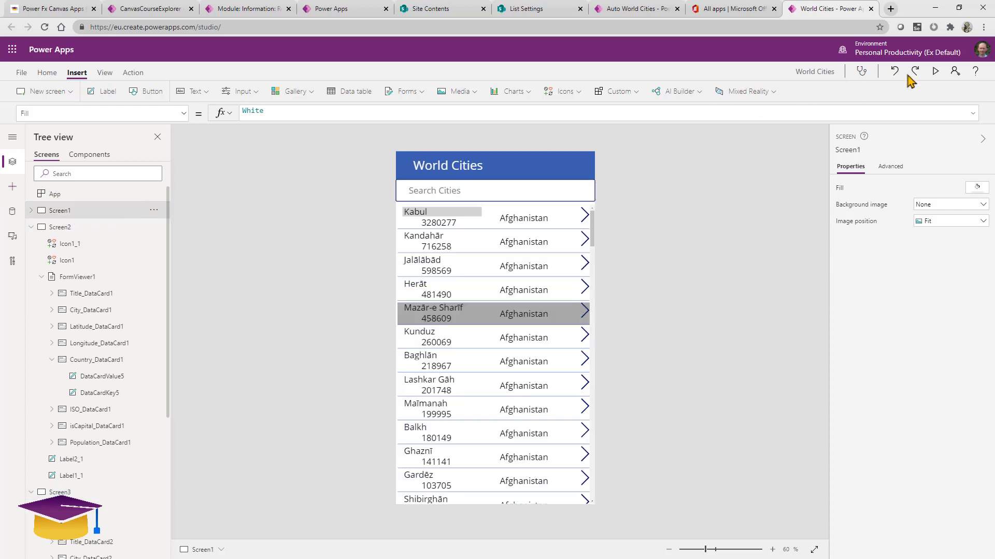
pyautogui.click(935, 71)
pyautogui.click(629, 280)
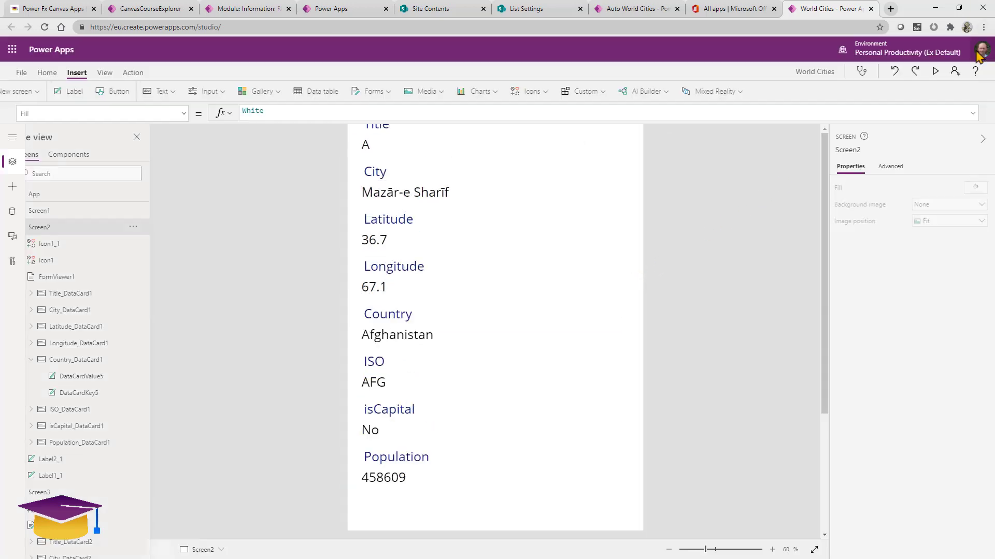
pyautogui.click(974, 51)
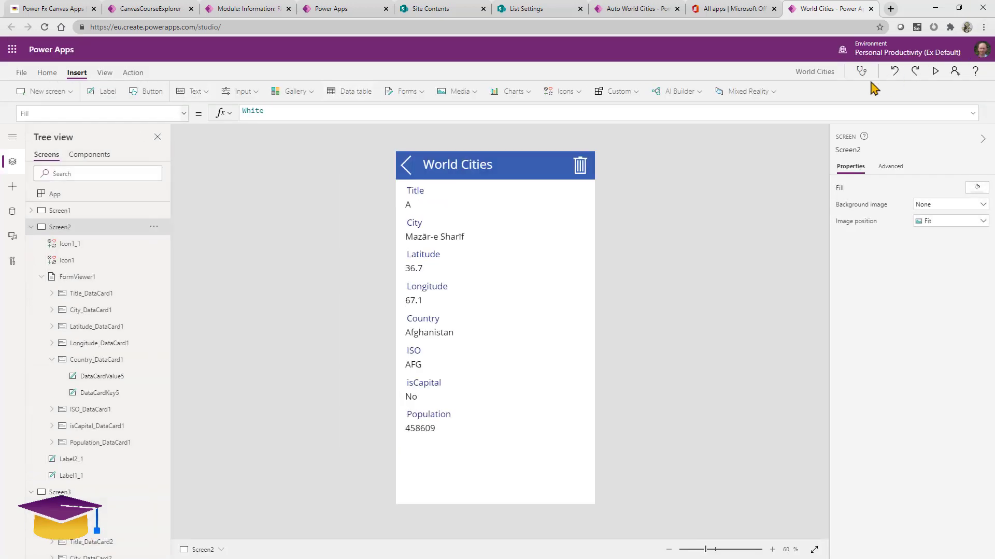
# - Duplicate Screen2's Trash icon beside the original at X 497, Y 13, and change the copy to the Edit icon
pyautogui.click(582, 165)
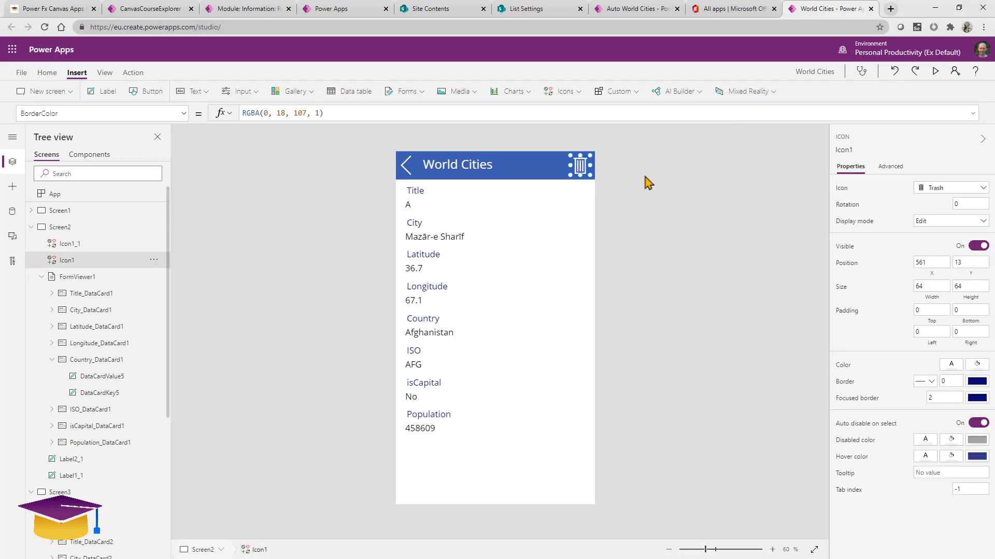
pyautogui.hotkey('ctrl', 'c')
pyautogui.hotkey('ctrl', 'v')
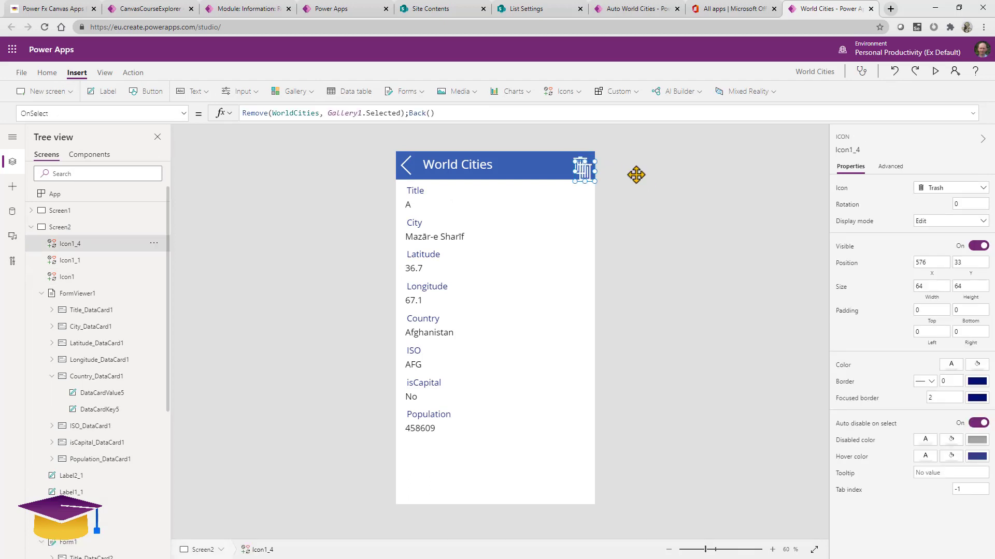
pyautogui.moveTo(581, 167); pyautogui.dragTo(560, 166)
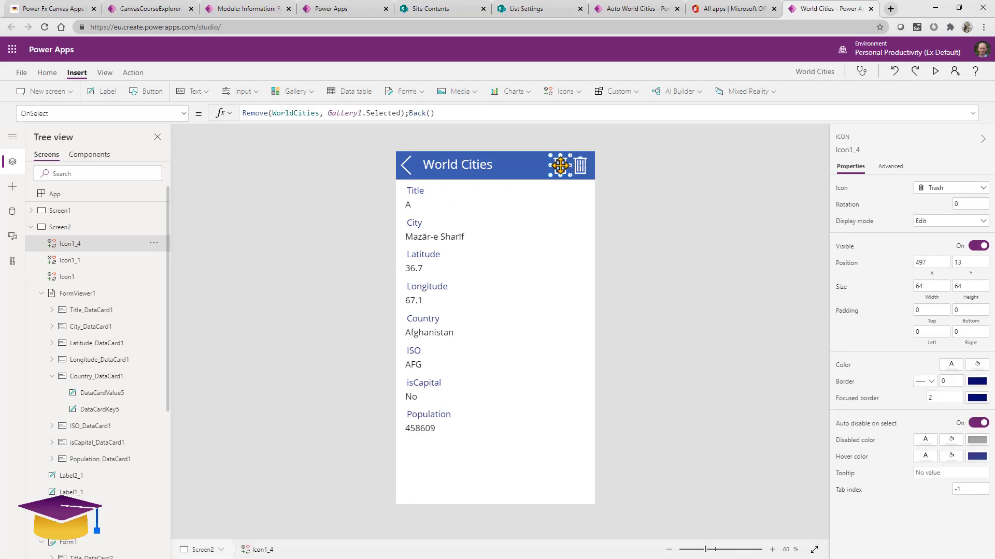
pyautogui.click(960, 190)
pyautogui.click(953, 259)
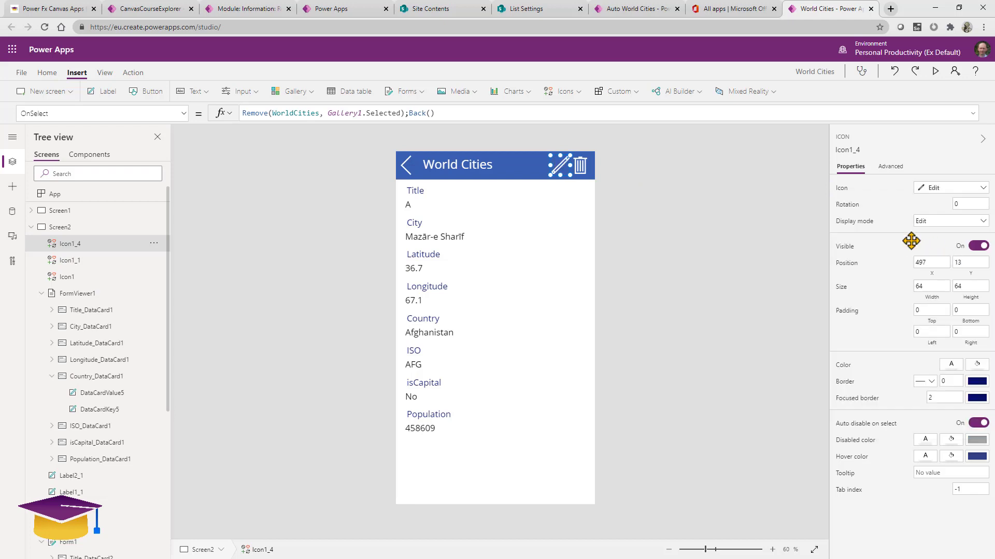
# - Replace the OnSelect formula of Screen2's Edit icon with Navigate(Screen3)
pyautogui.click(448, 113)
pyautogui.hotkey('ctrl', 'a')
pyautogui.write('navi')
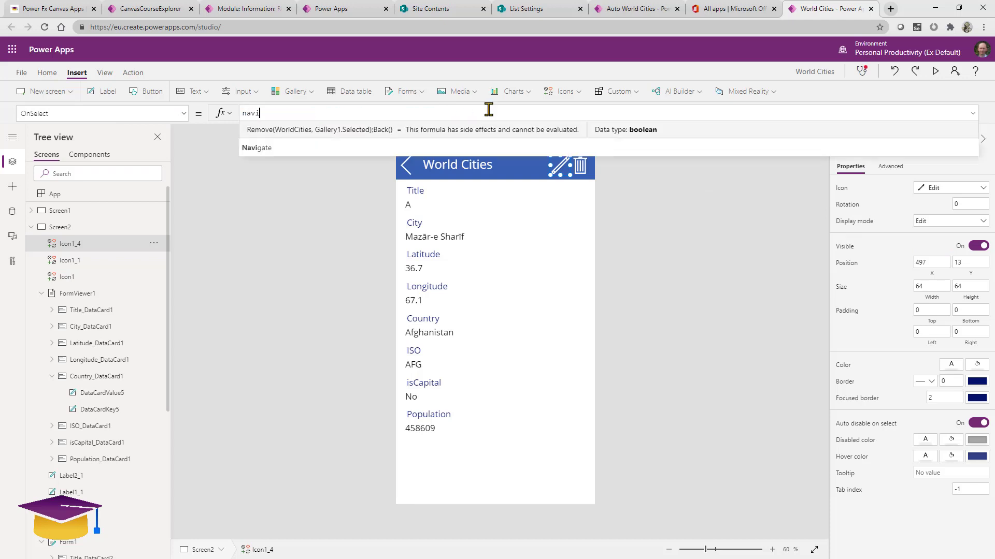
pyautogui.click(484, 147)
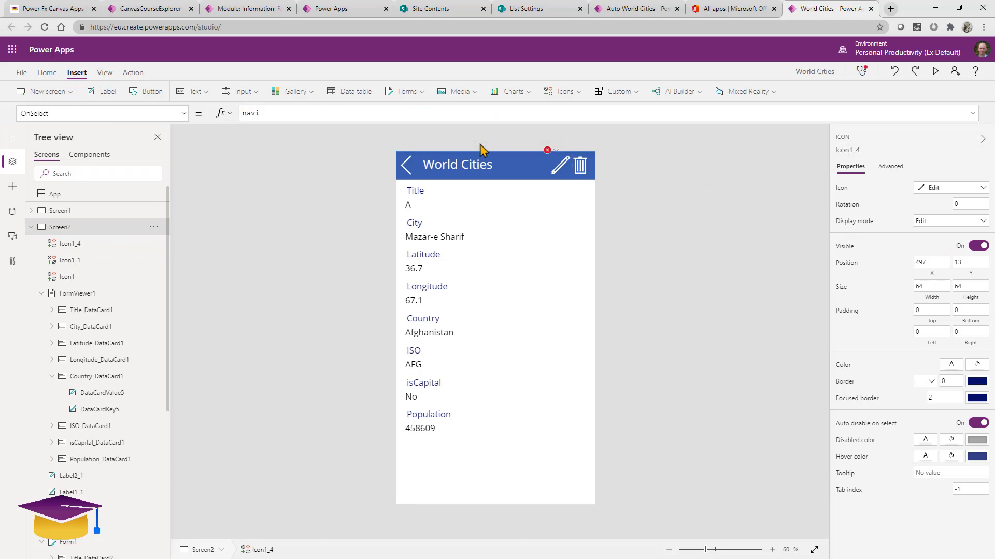
pyautogui.click(555, 167)
pyautogui.click(388, 110)
pyautogui.write('g')
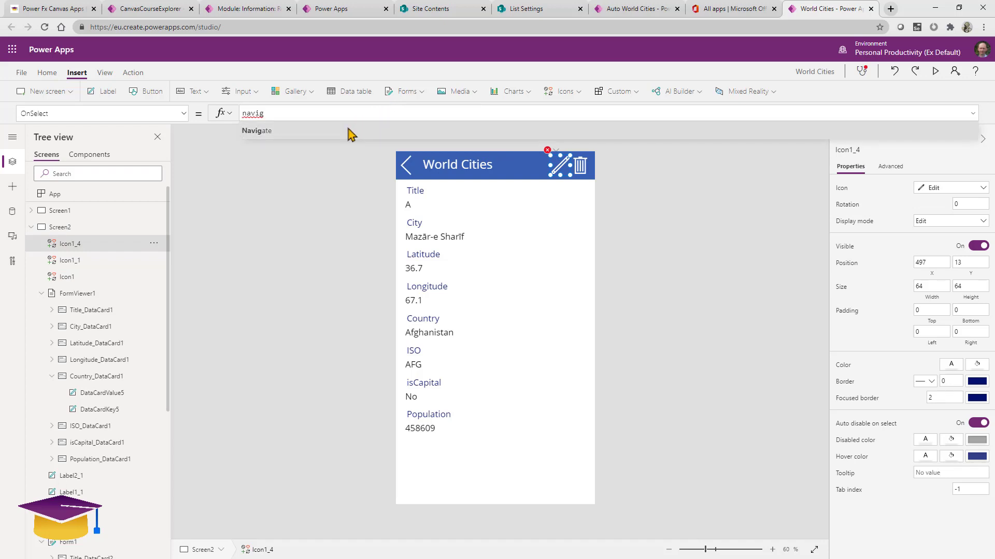
pyautogui.press('Tab')
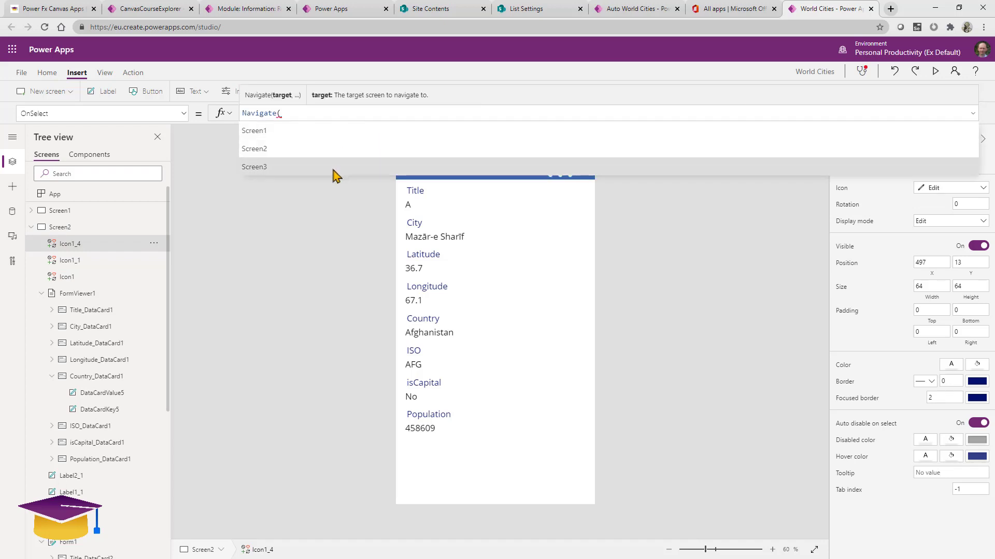
pyautogui.click(334, 171)
pyautogui.write(',')
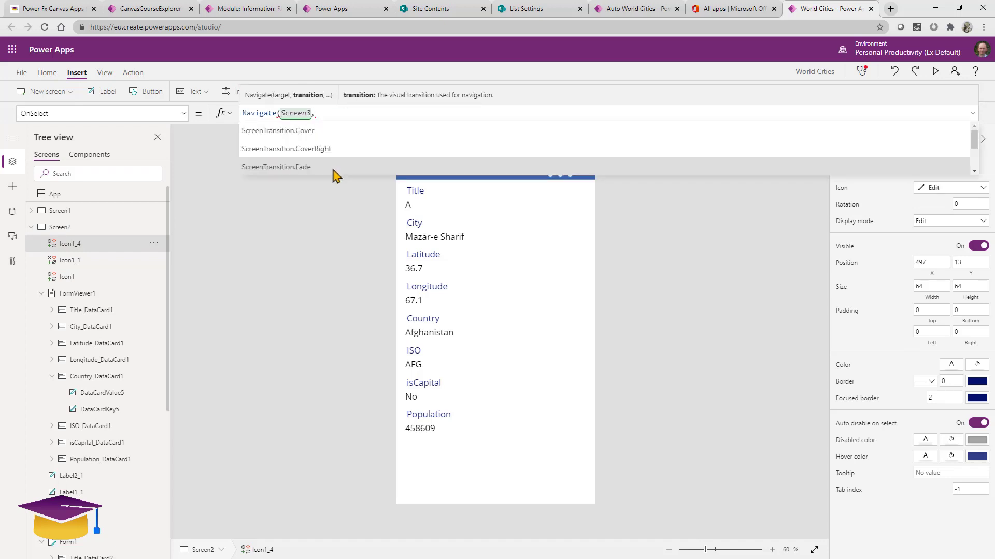
pyautogui.press('BackSpace')
pyautogui.write(')')
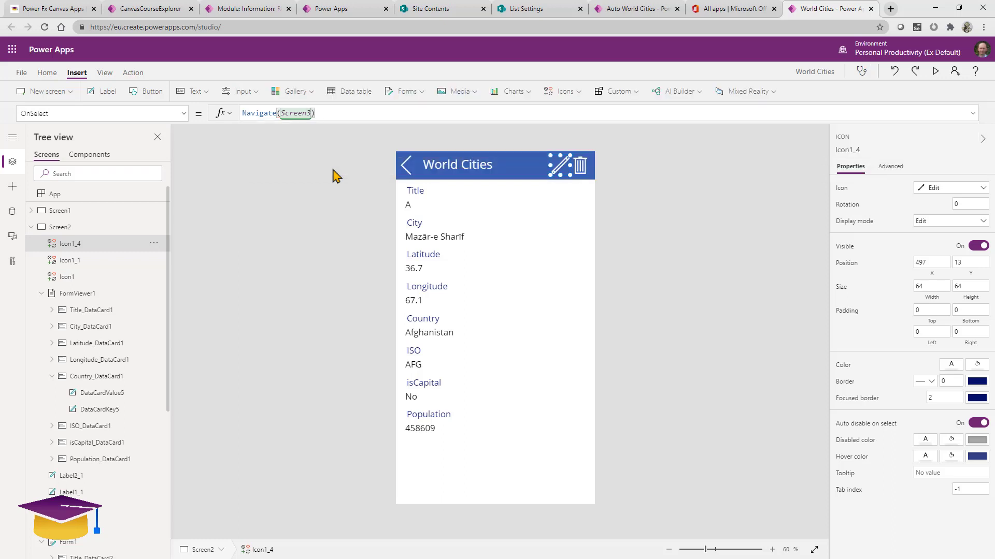
# - Append EditForm(Form1) to the Edit icon's OnSelect formula, separated by a semicolon
pyautogui.write(';')
pyautogui.write('edit')
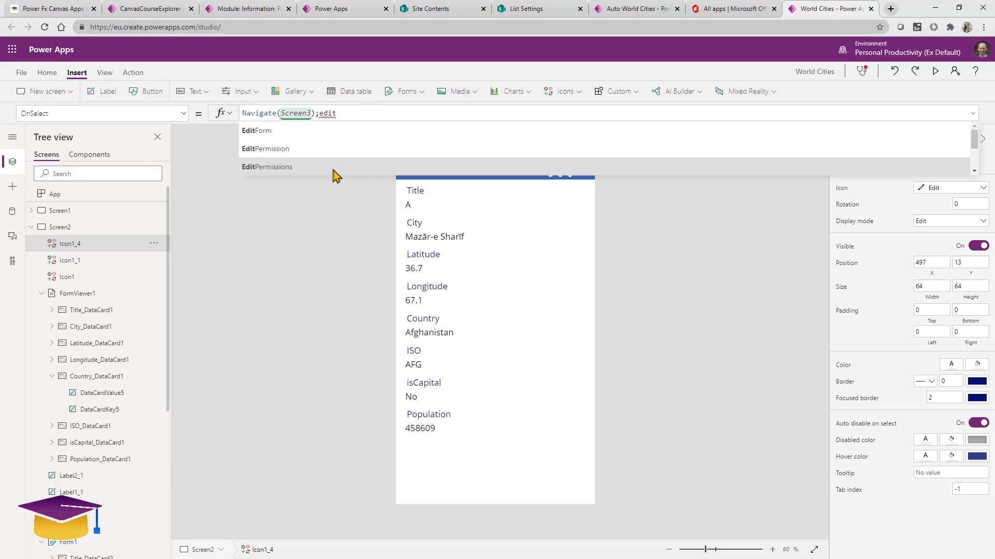
pyautogui.click(325, 136)
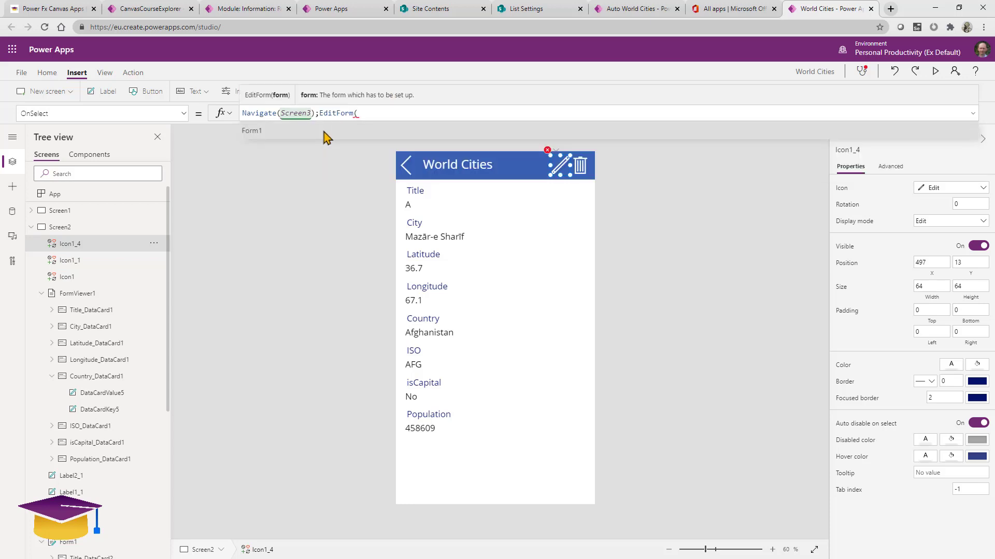
pyautogui.click(327, 133)
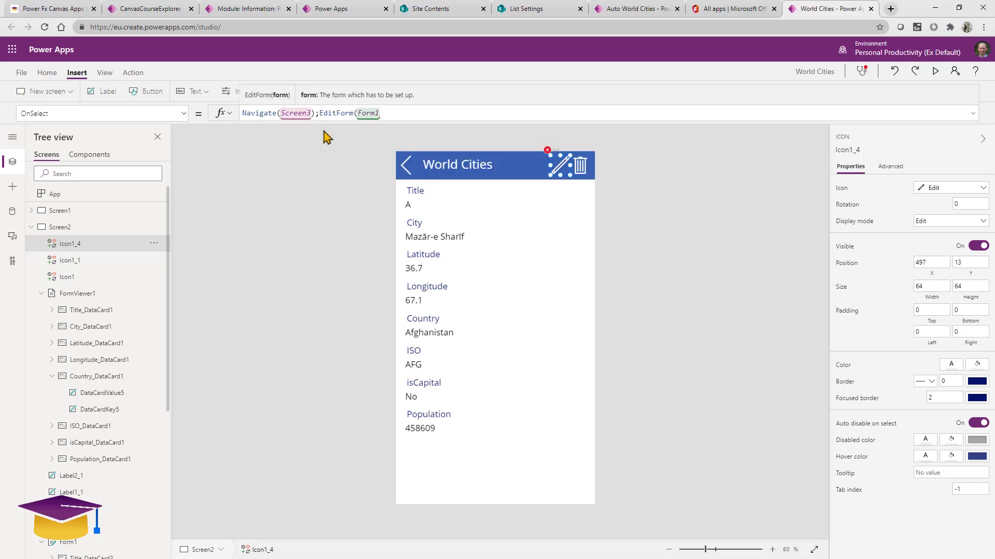
pyautogui.write(')')
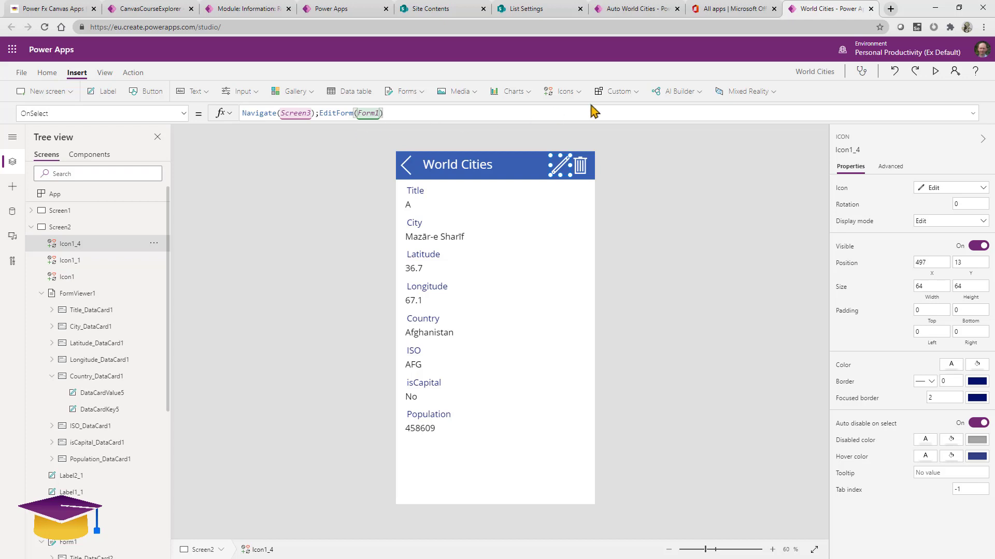
# - Preview the app, open the edit form for Mazār-e Sharīf and change its Title to Abcde
pyautogui.click(936, 75)
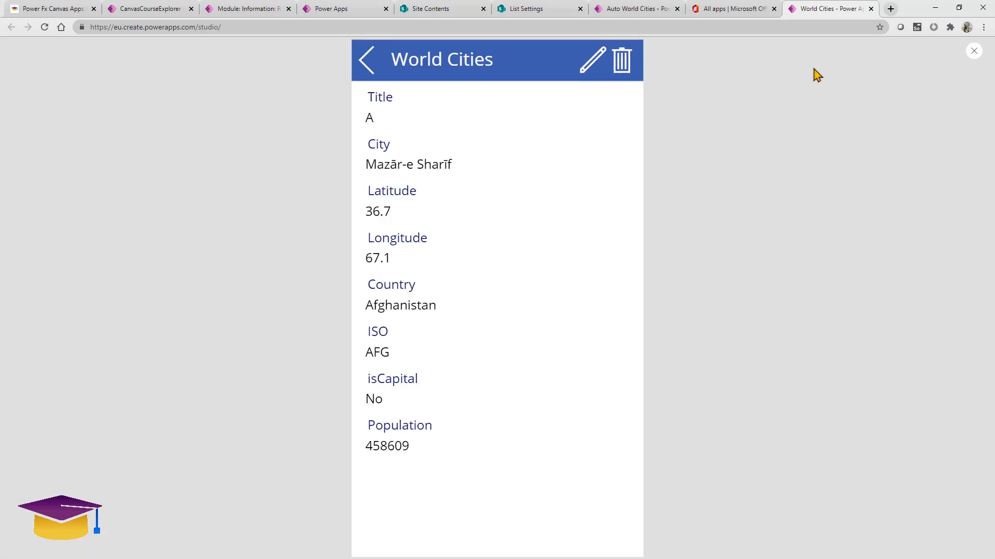
pyautogui.click(590, 62)
pyautogui.click(439, 120)
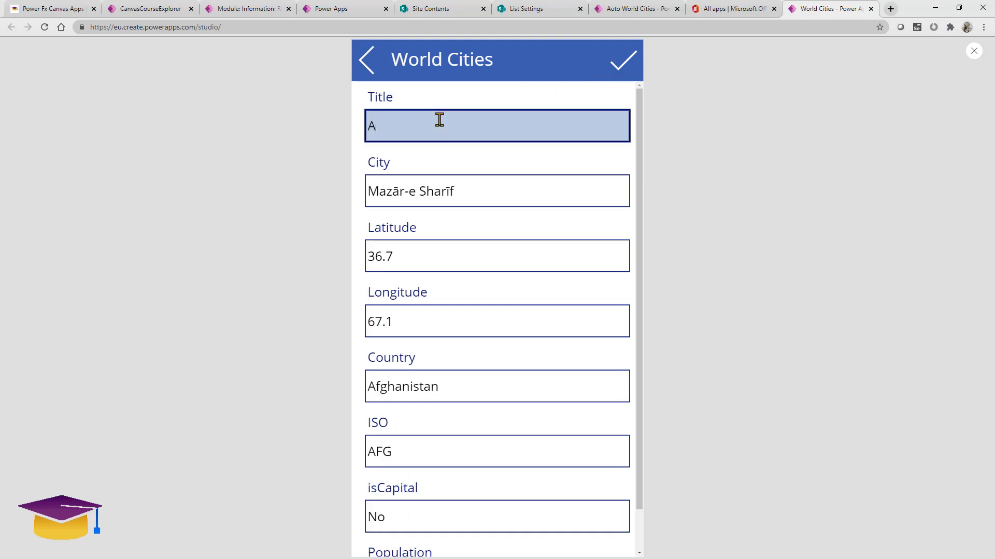
pyautogui.write('Abcde')
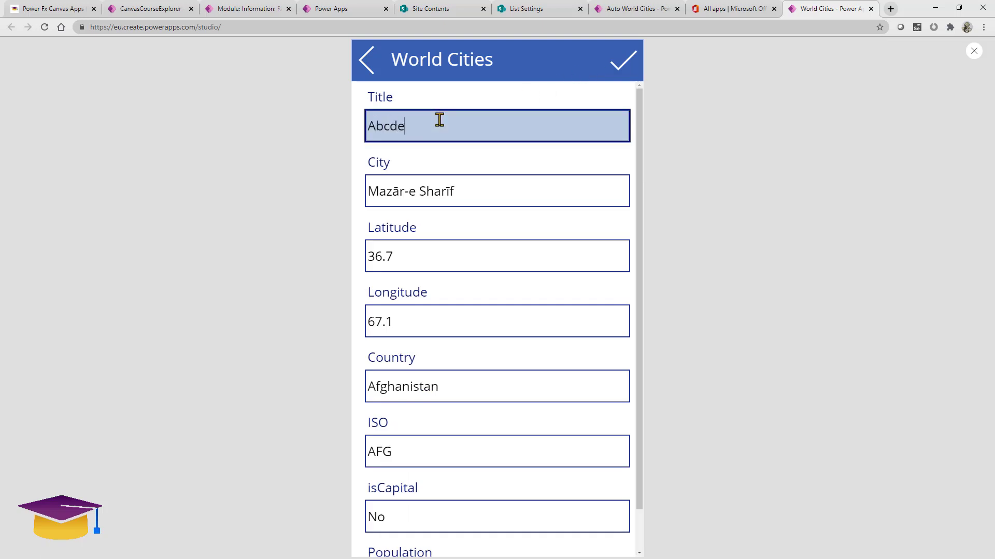
# - Submit the edited Mazār-e Sharīf record, return to its details screen, reopen the edit form and leave the preview
pyautogui.click(619, 69)
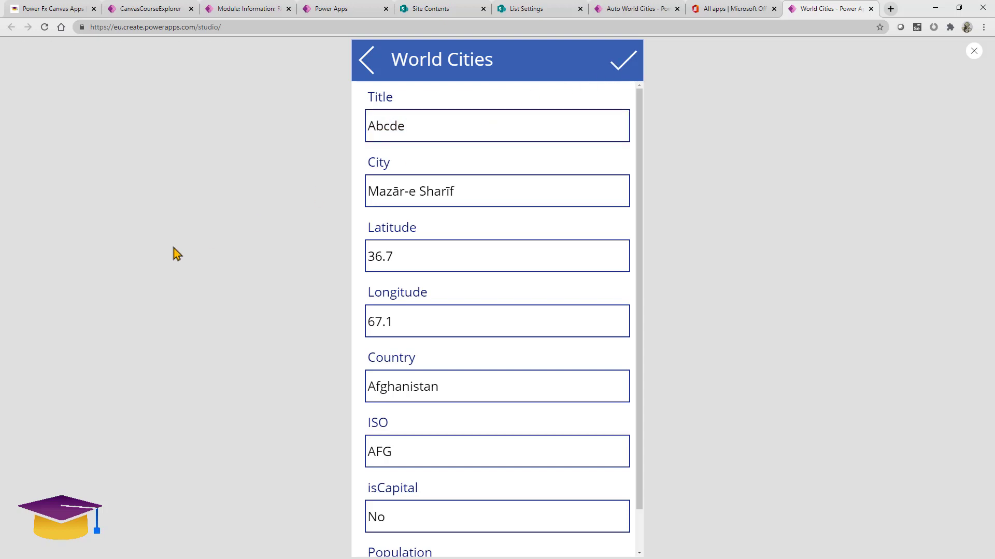
pyautogui.click(365, 63)
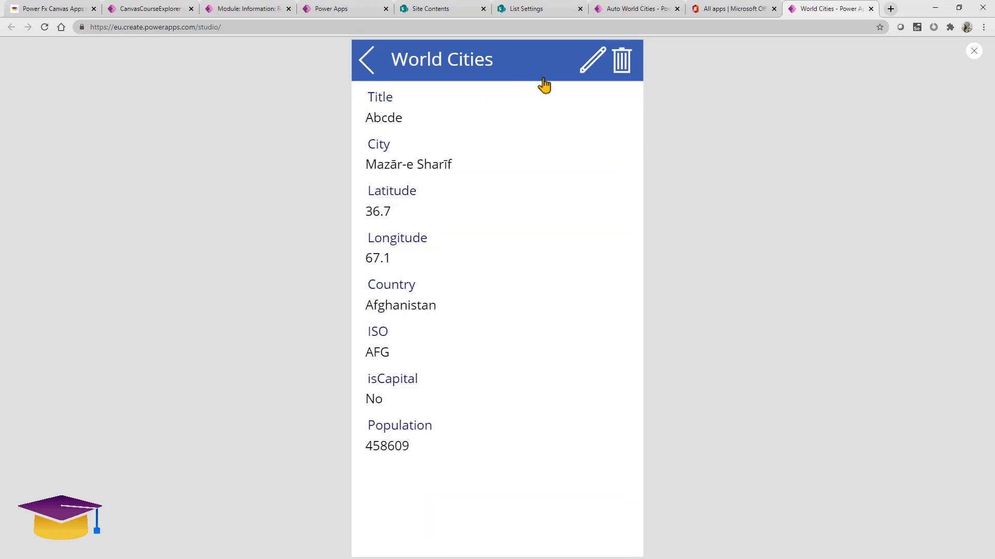
pyautogui.click(594, 63)
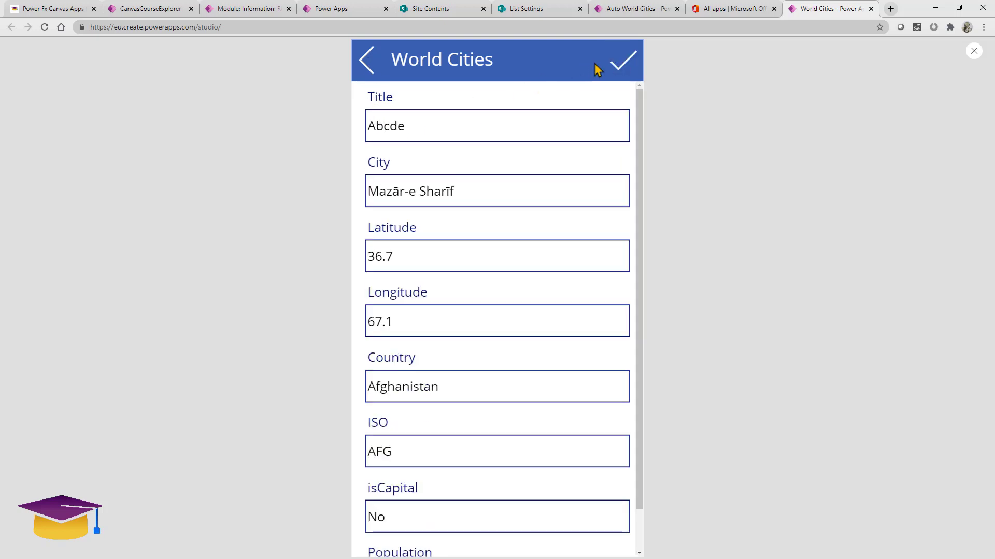
pyautogui.click(974, 50)
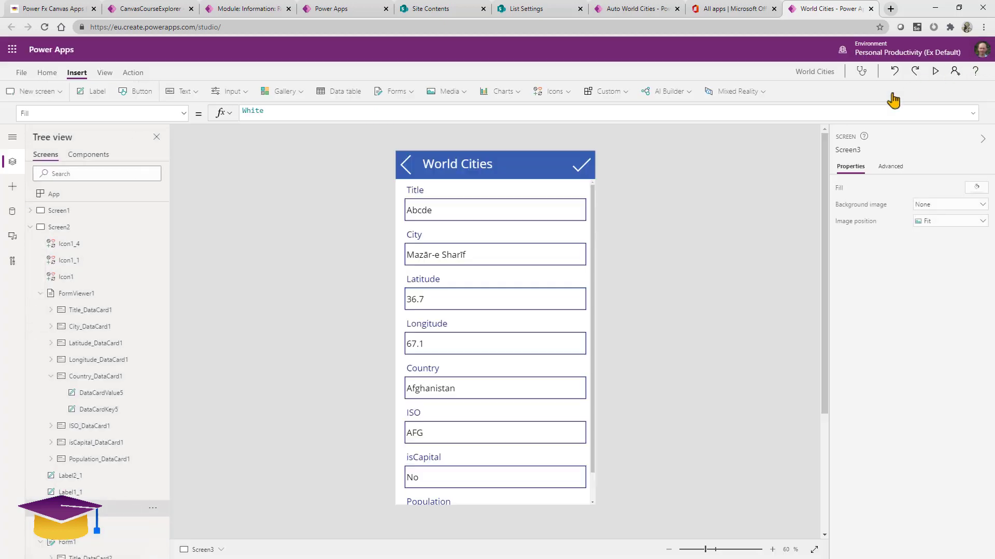
# - Set the OnSuccess formula of Screen3's edit form, Form1, to Back()
pyautogui.click(592, 249)
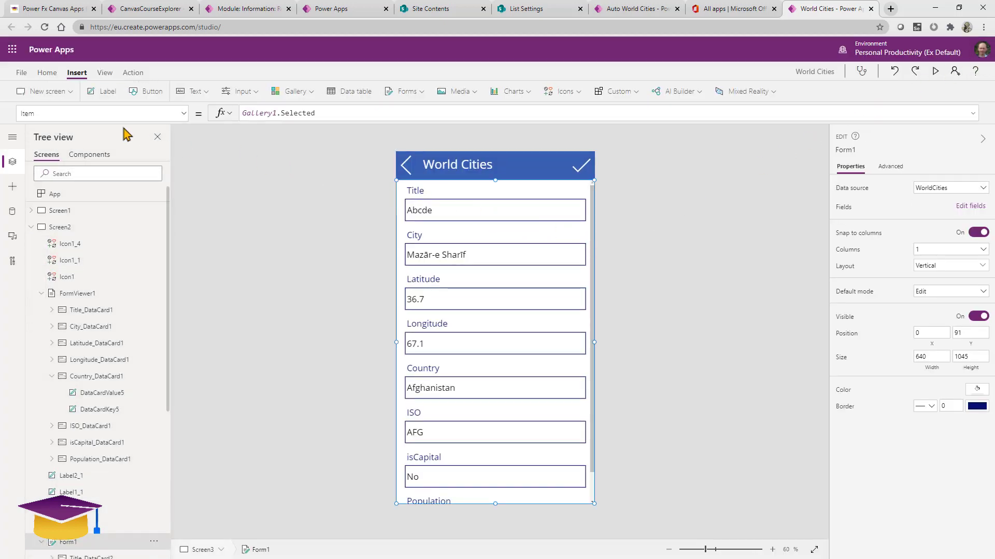
pyautogui.click(67, 113)
pyautogui.write('Onc')
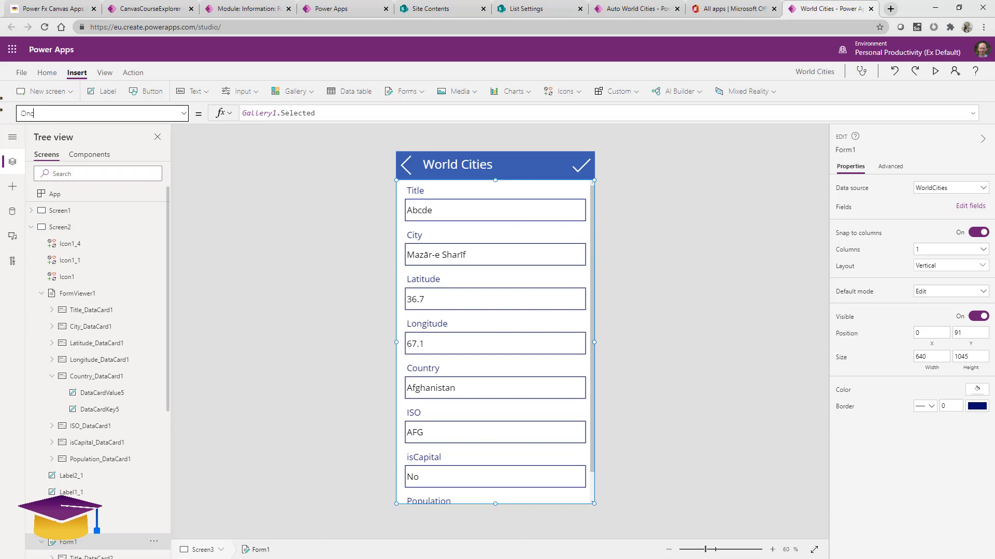
pyautogui.press('BackSpace')
pyautogui.write('u')
pyautogui.press('Return')
pyautogui.click(293, 111)
pyautogui.hotkey('ctrl', 'a')
pyautogui.press('BackSpace')
pyautogui.write('back')
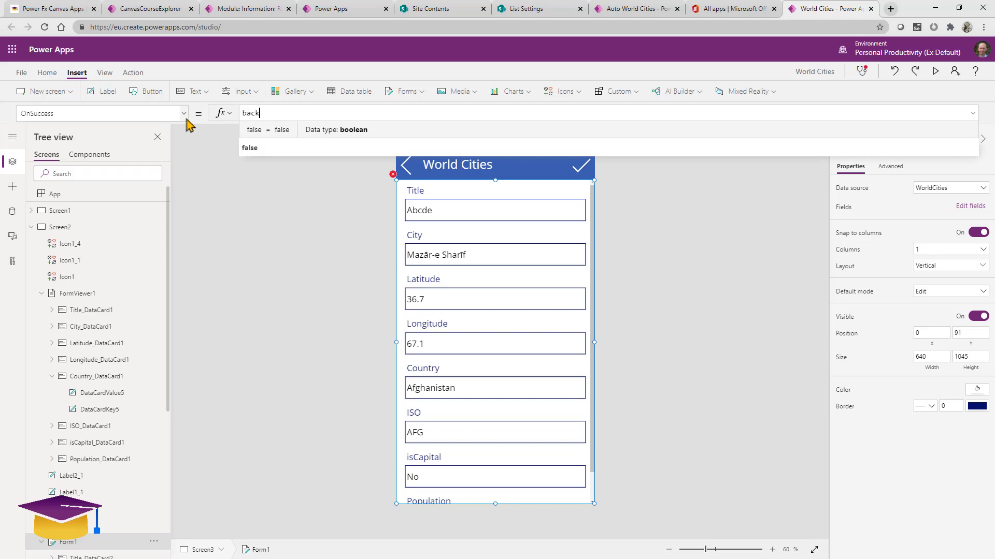
pyautogui.press('Tab')
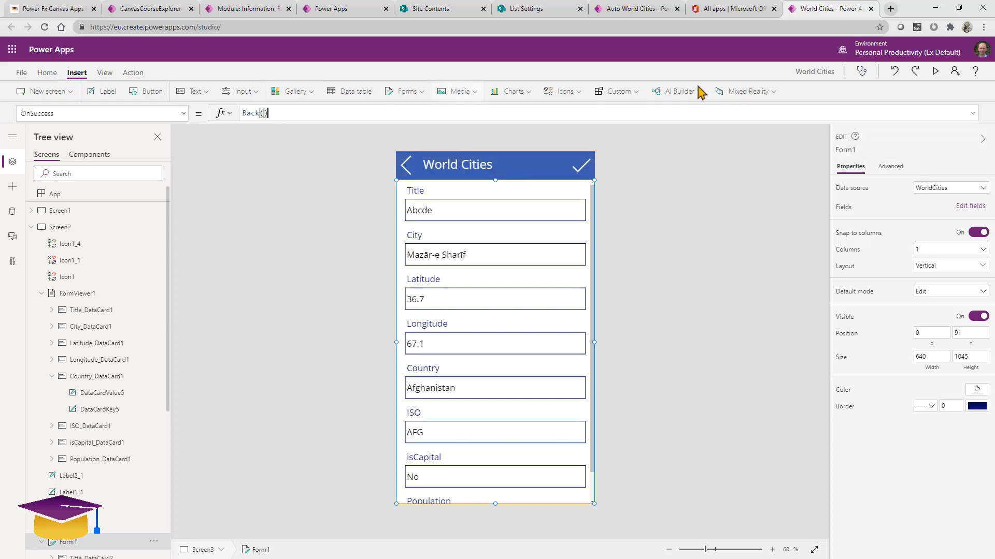
# - Preview submitting the edit form, go back from the details screen to the city list, and close the preview
pyautogui.click(935, 71)
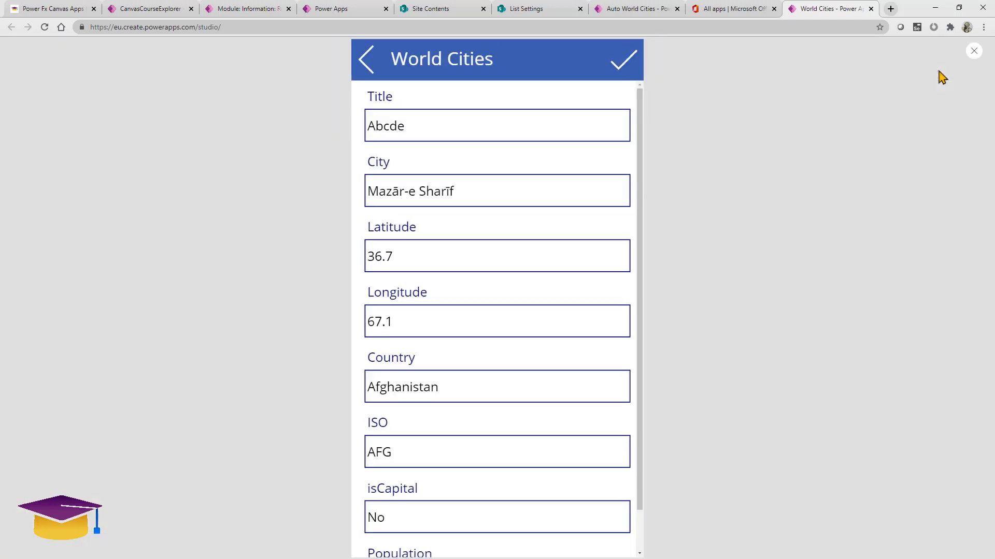
pyautogui.click(625, 65)
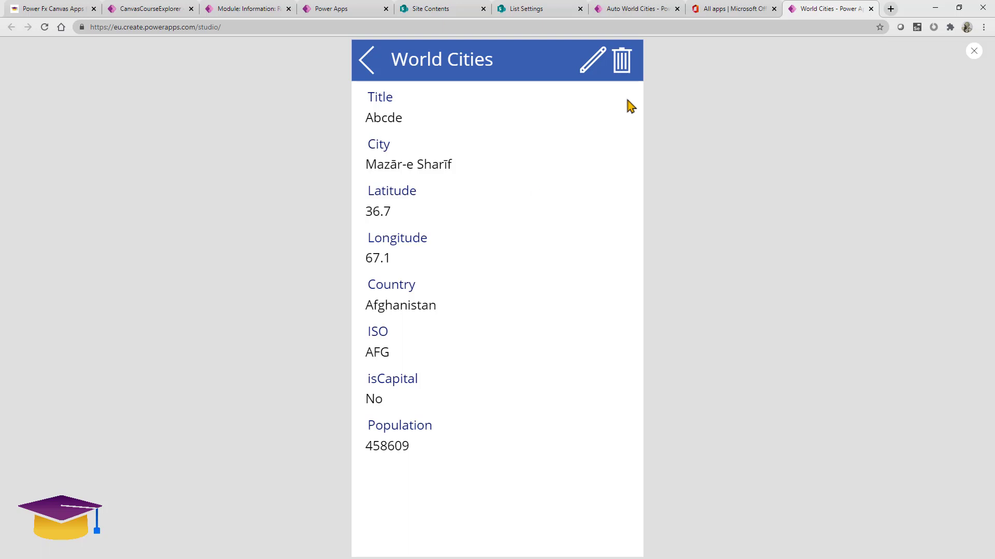
pyautogui.click(369, 63)
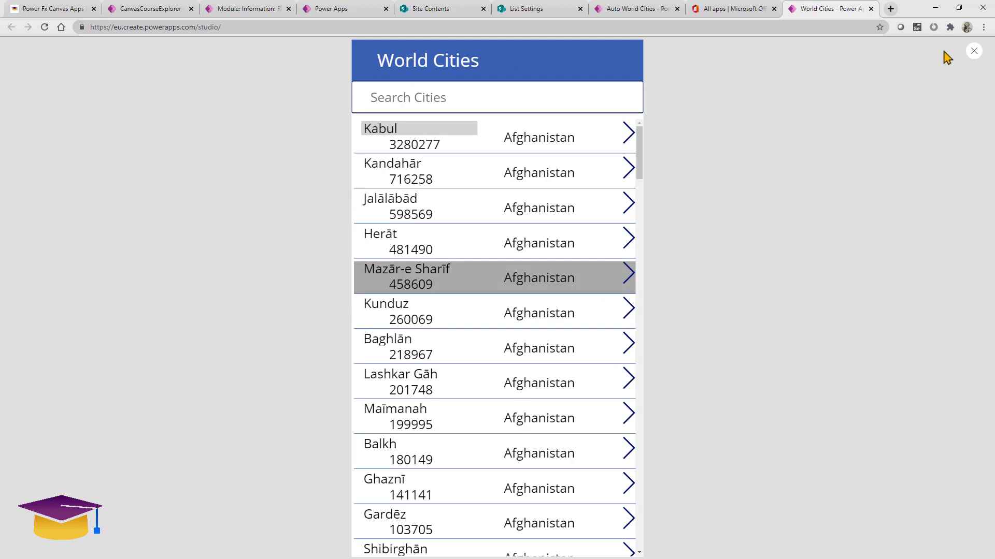
pyautogui.click(974, 52)
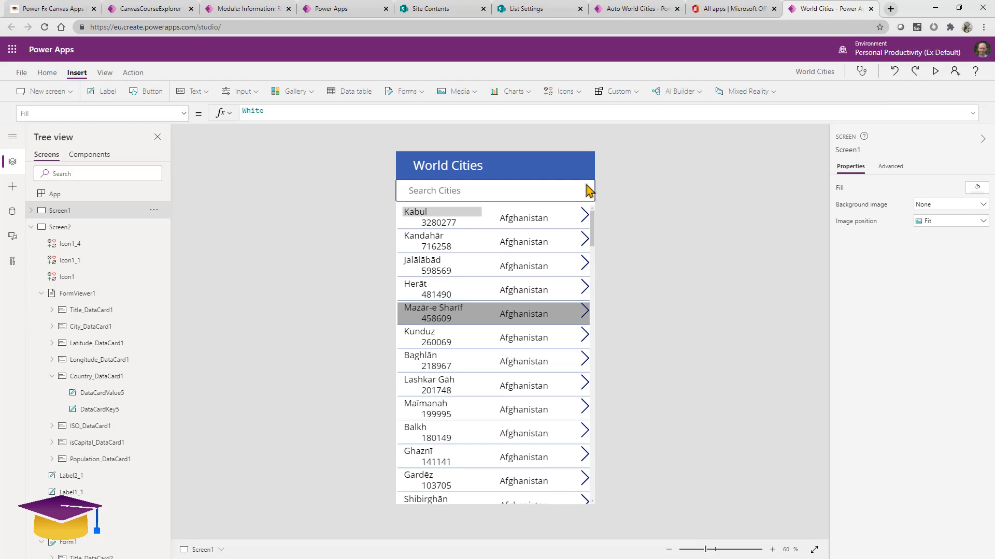
# - Insert an Add icon at the far end of Screen1's World Cities header, at X 563, Y 13
pyautogui.click(572, 97)
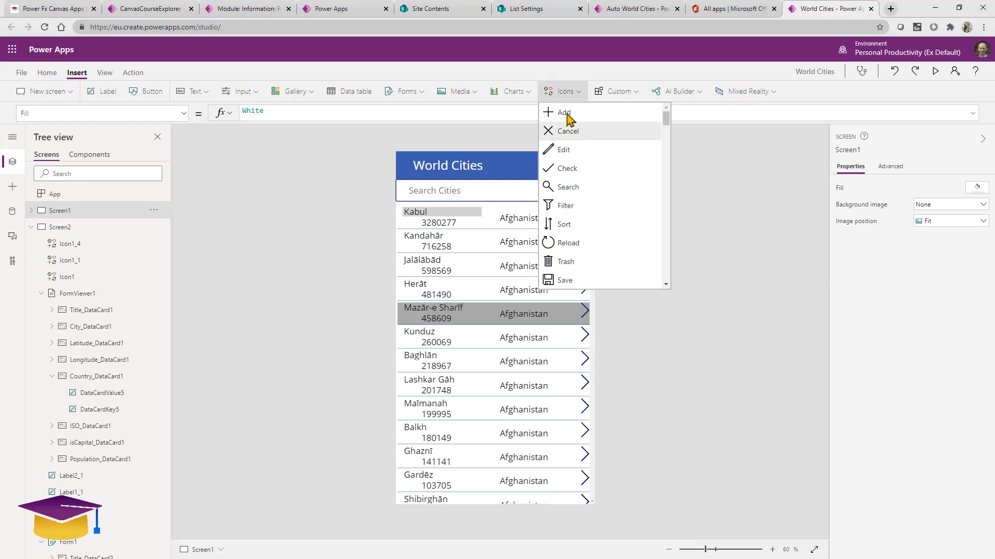
pyautogui.click(565, 113)
pyautogui.moveTo(415, 170); pyautogui.dragTo(579, 162)
# - Enter White as the Color formula of Screen1's Add icon
pyautogui.click(72, 112)
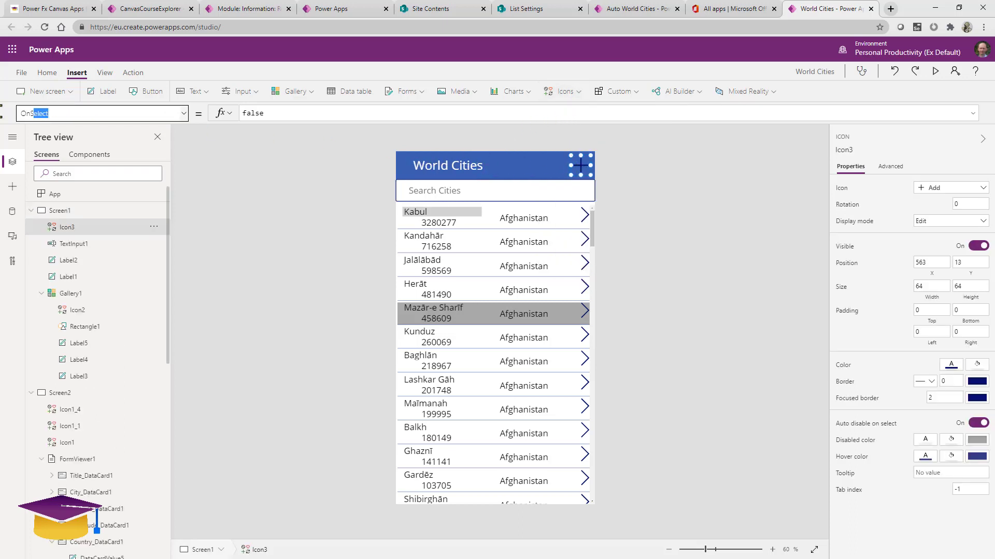
pyautogui.write('Color')
pyautogui.press('Return')
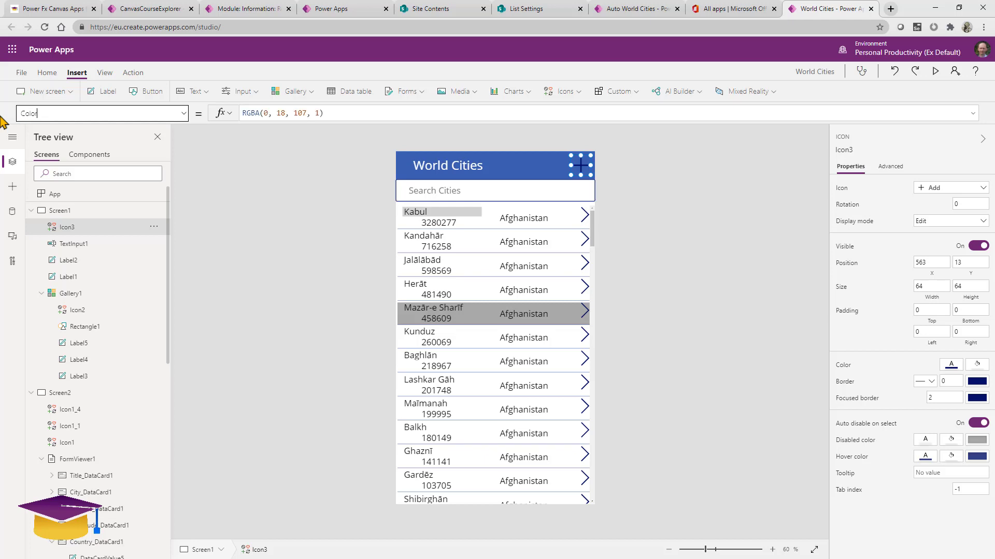
pyautogui.click(332, 113)
pyautogui.hotkey('ctrl', 'a')
pyautogui.write('White')
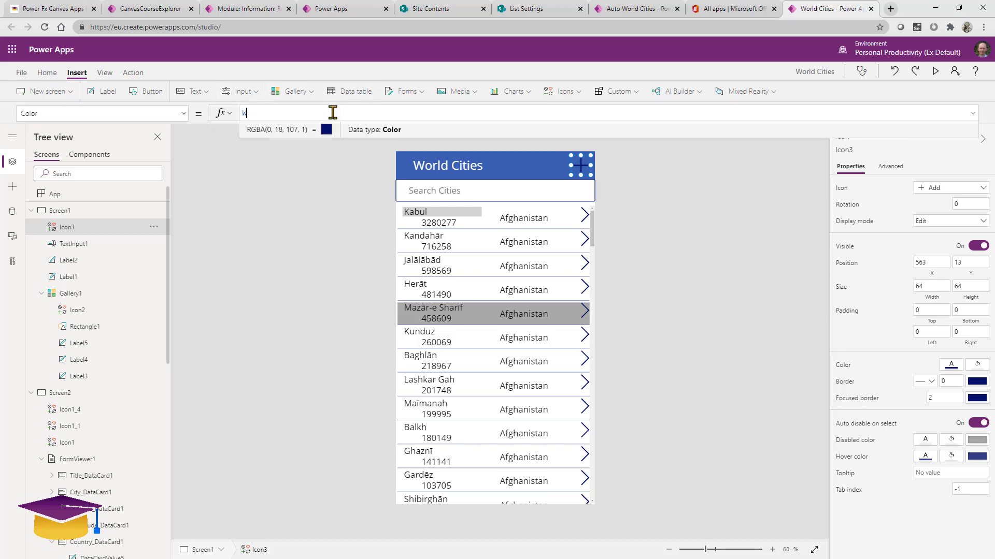
# - Replace the Add icon's Color formula with RGBA(255,255,255,1)
pyautogui.press('BackSpace')
pyautogui.press('BackSpace')
pyautogui.press('BackSpace')
pyautogui.press('BackSpace')
pyautogui.press('BackSpace')
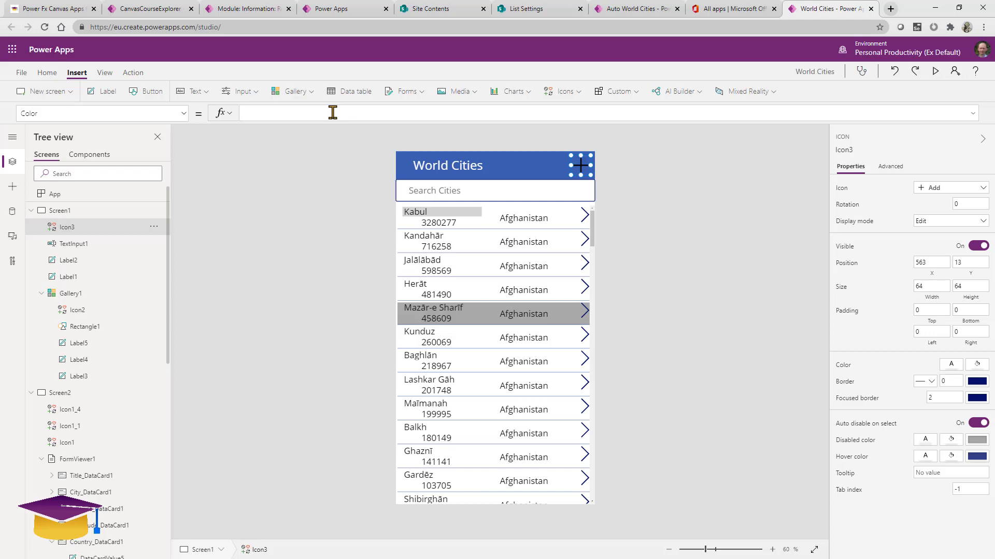
pyautogui.write('RGB')
pyautogui.write('A(')
pyautogui.press('BackSpace')
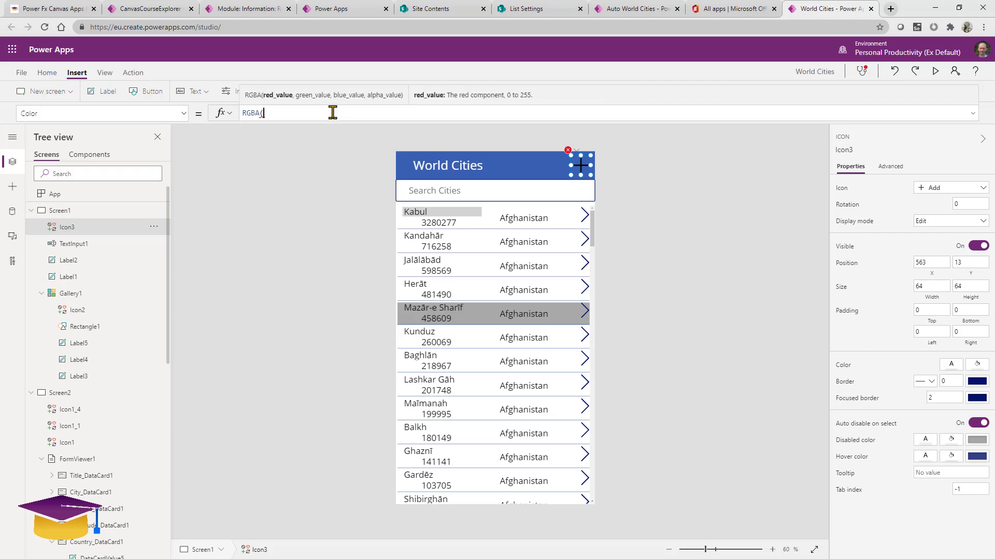
pyautogui.write('255,255,')
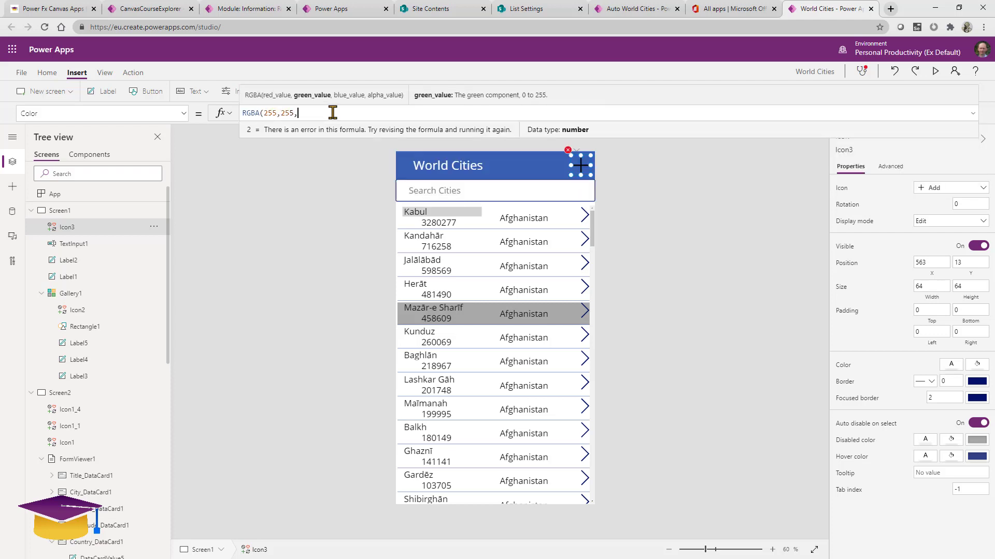
pyautogui.write('255,')
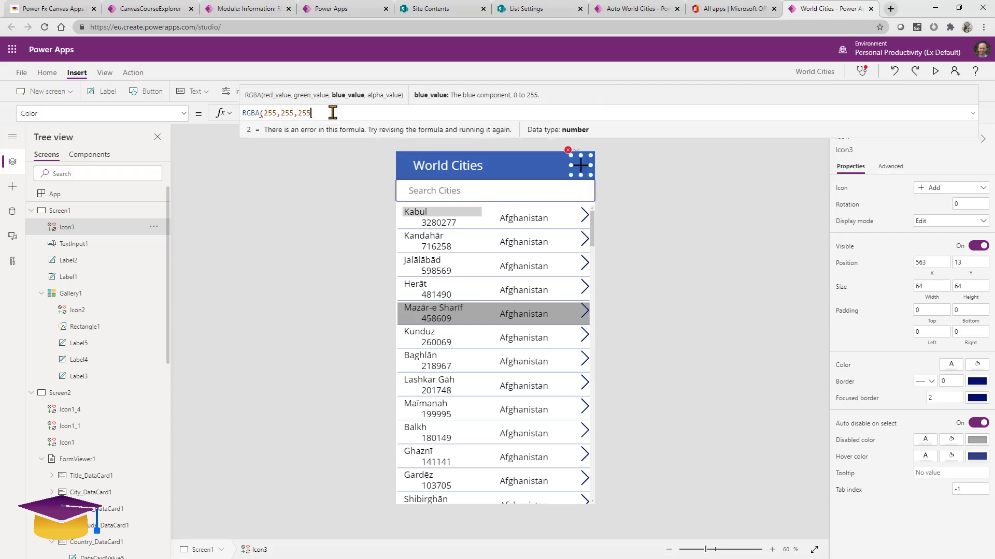
pyautogui.write('1')
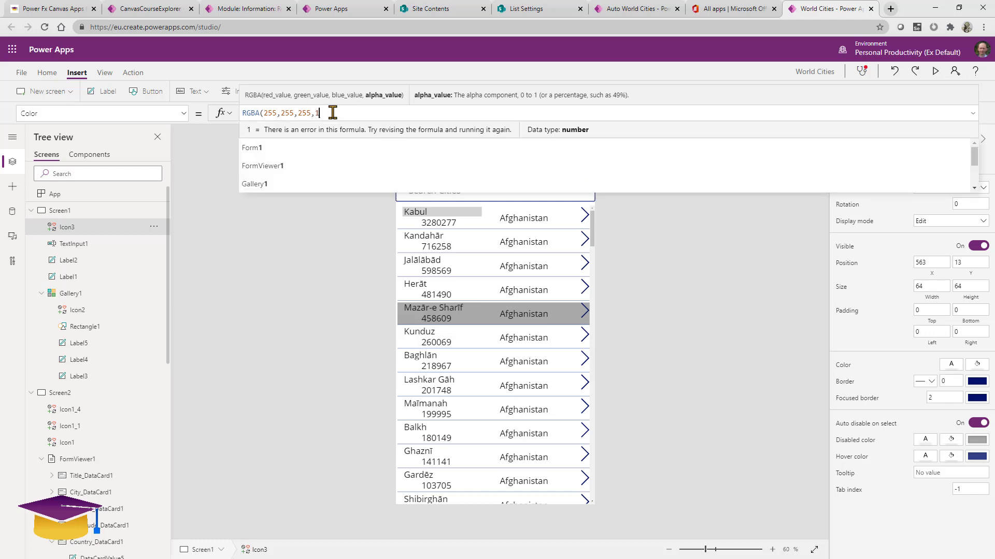
pyautogui.write(')')
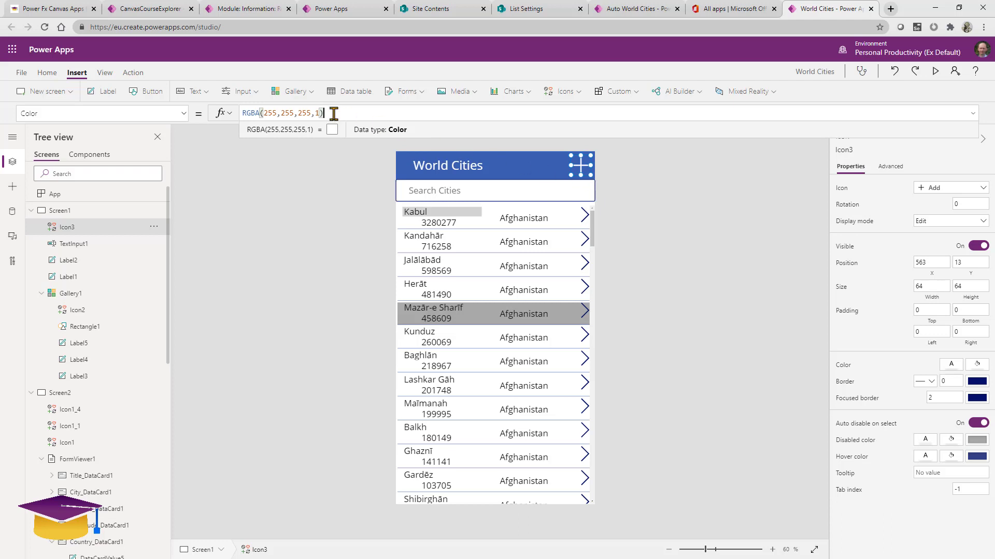
# - Replace the Add icon's Color formula with ColorValue("#FFFFFF")
pyautogui.moveTo(333, 114); pyautogui.dragTo(197, 127)
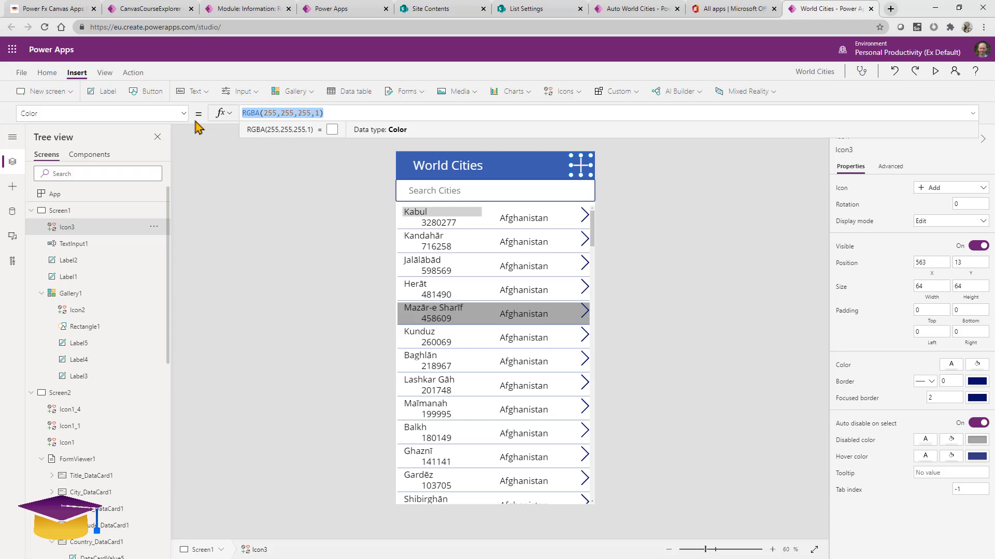
pyautogui.write('Color')
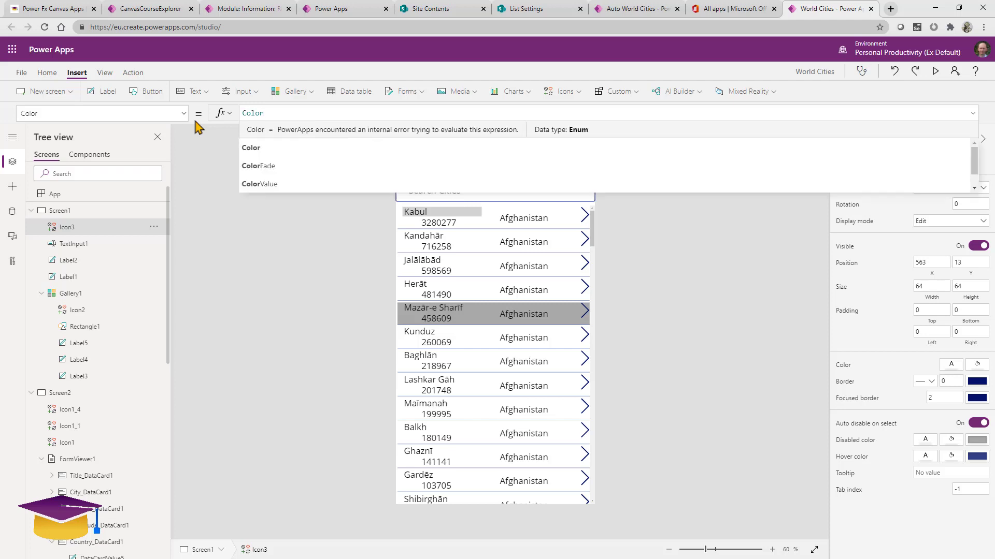
pyautogui.write('Value(')
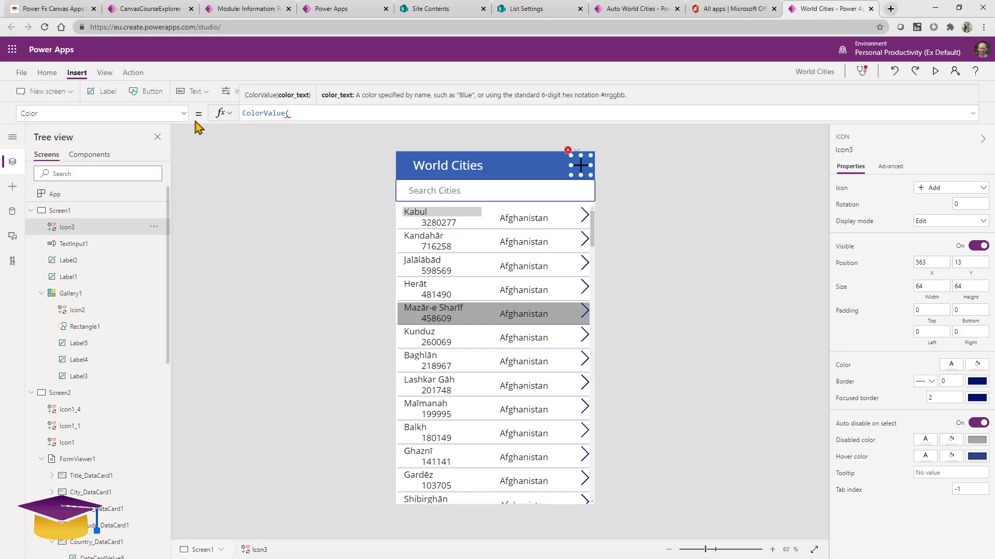
pyautogui.write('"#FFFFFF")')
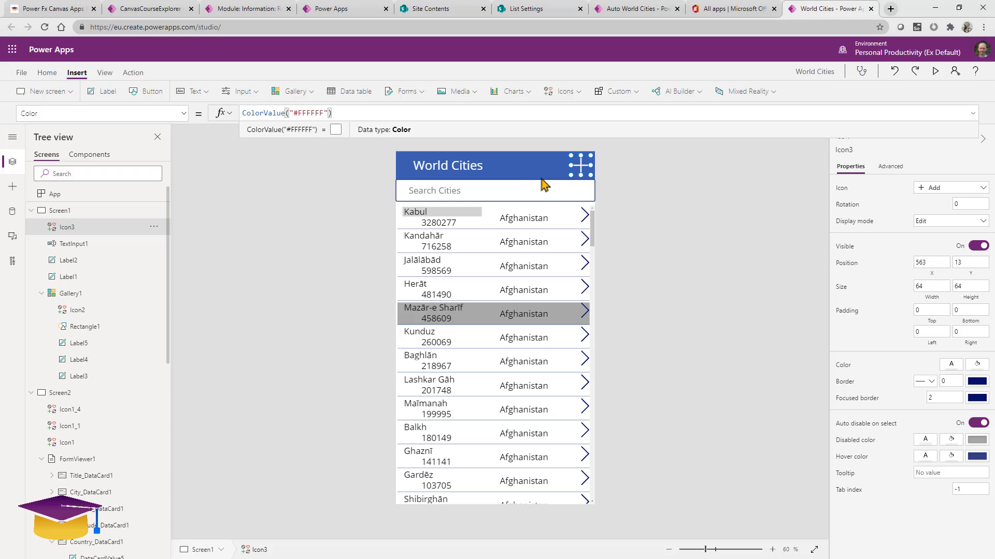
# - Set the OnSelect formula of Screen1's Add icon to Navigate(Screen3)
pyautogui.click(67, 114)
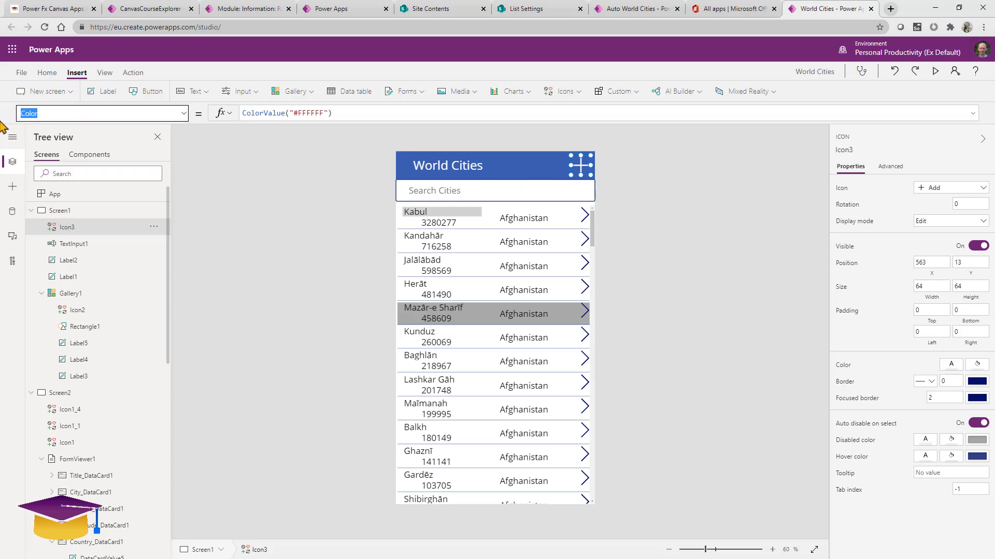
pyautogui.write('OnSelect')
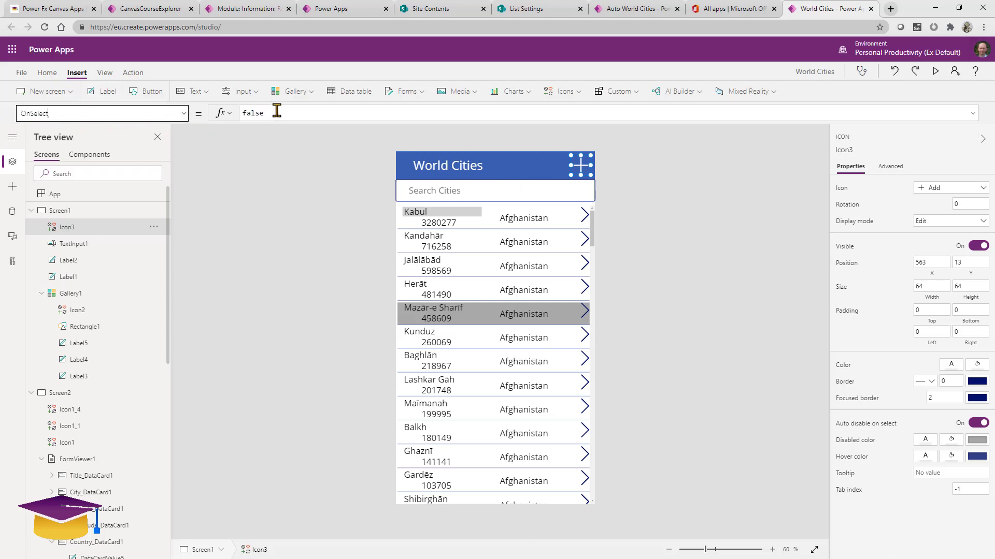
pyautogui.press('Return')
pyautogui.write('navi')
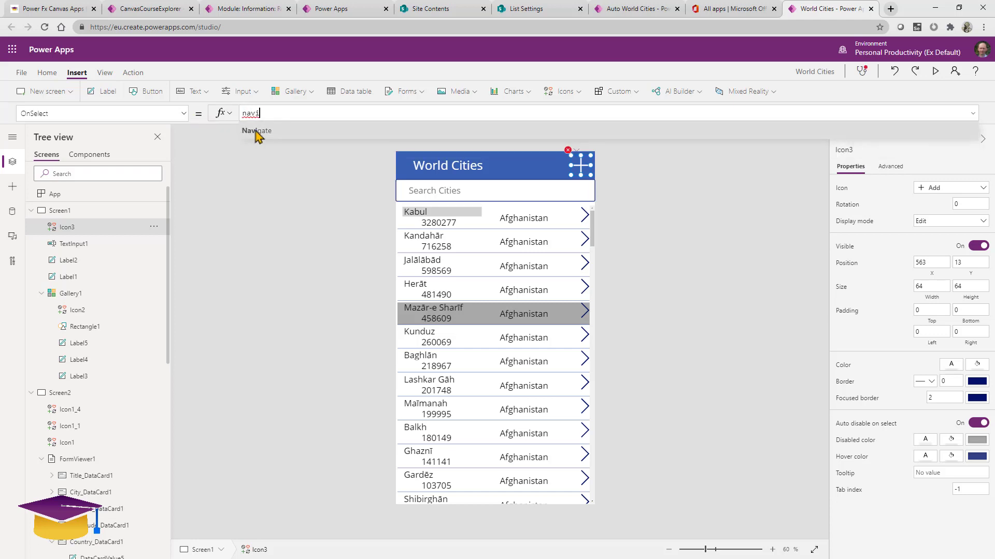
pyautogui.click(255, 131)
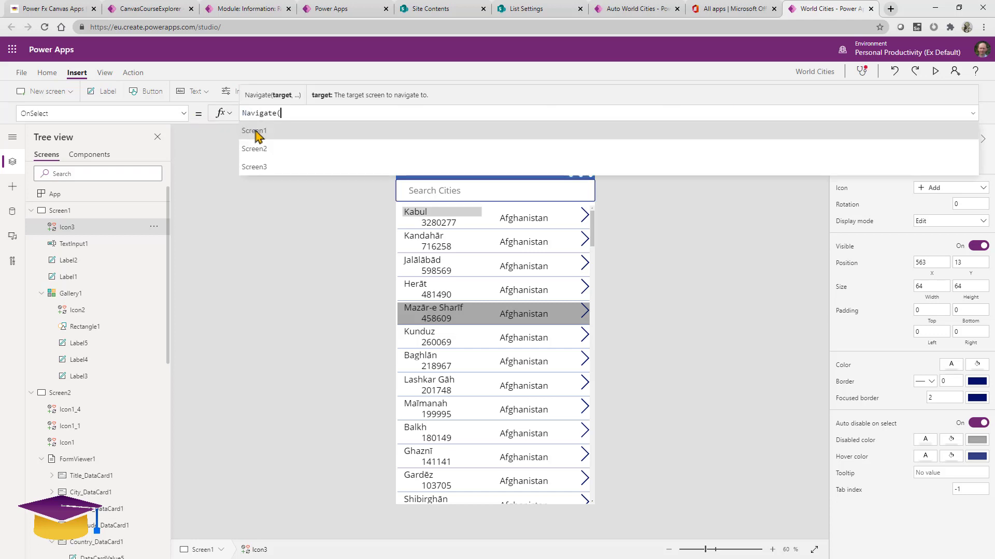
pyautogui.click(267, 168)
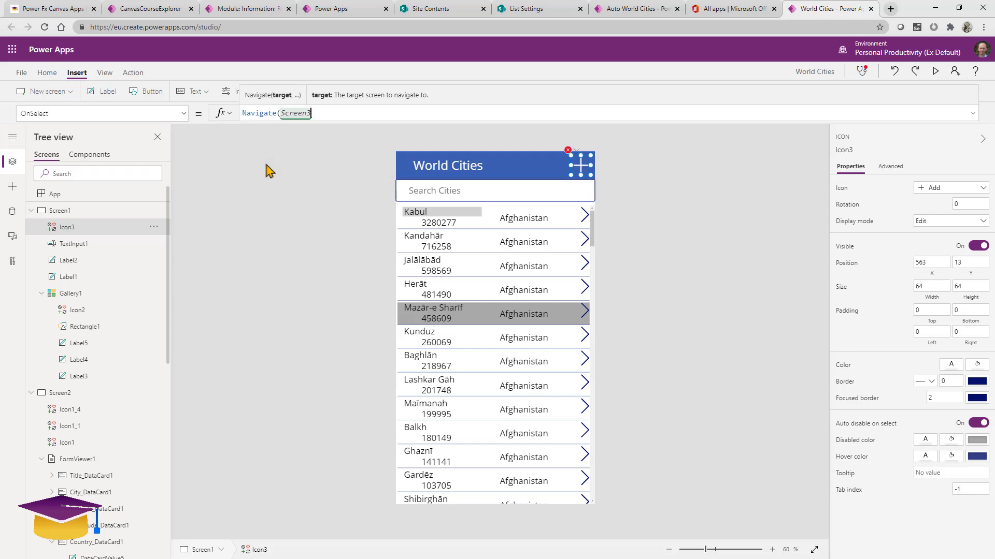
pyautogui.write(')')
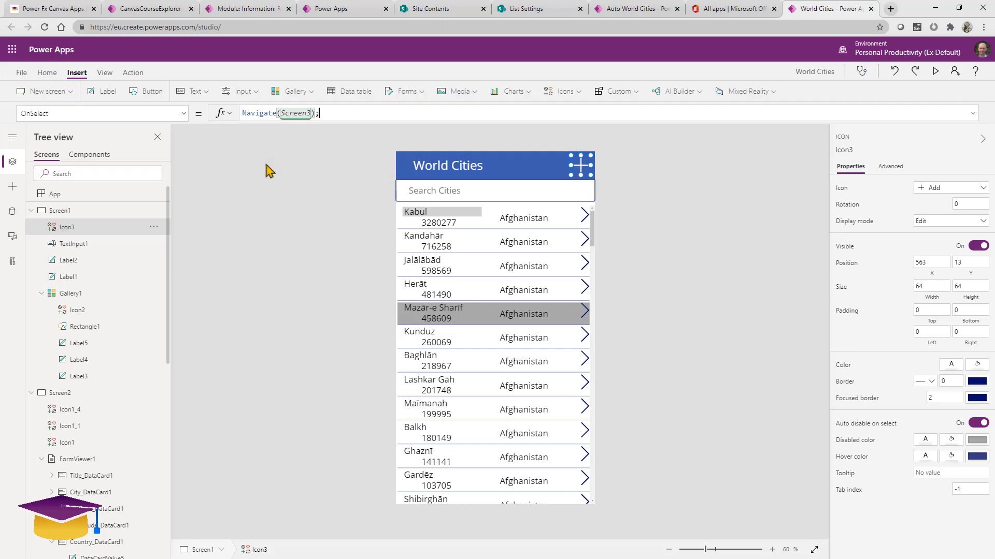
# - Append NewForm(Form1) after Navigate(Screen3); in the OnSelect formula of Screen1's Add icon
pyautogui.write(';new')
pyautogui.click(290, 132)
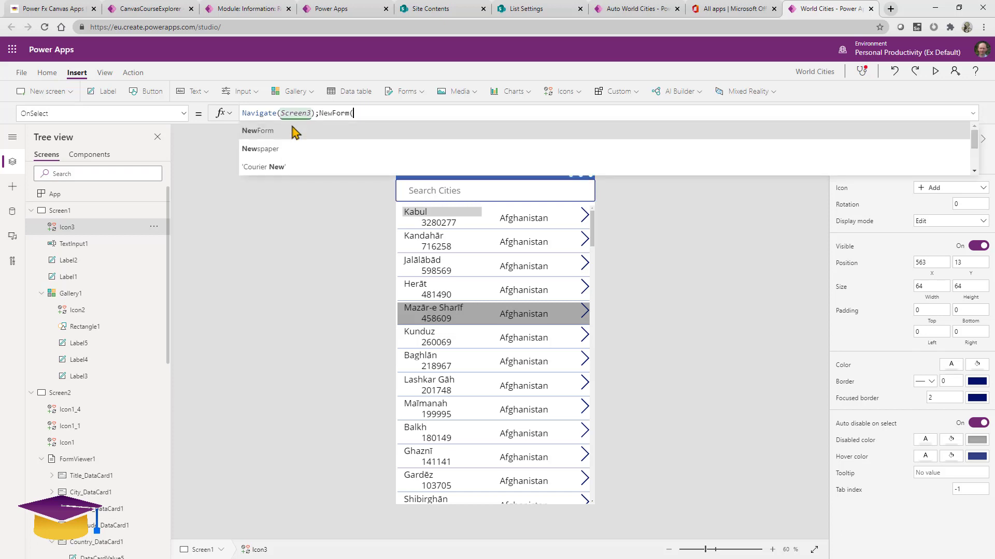
pyautogui.write('fo')
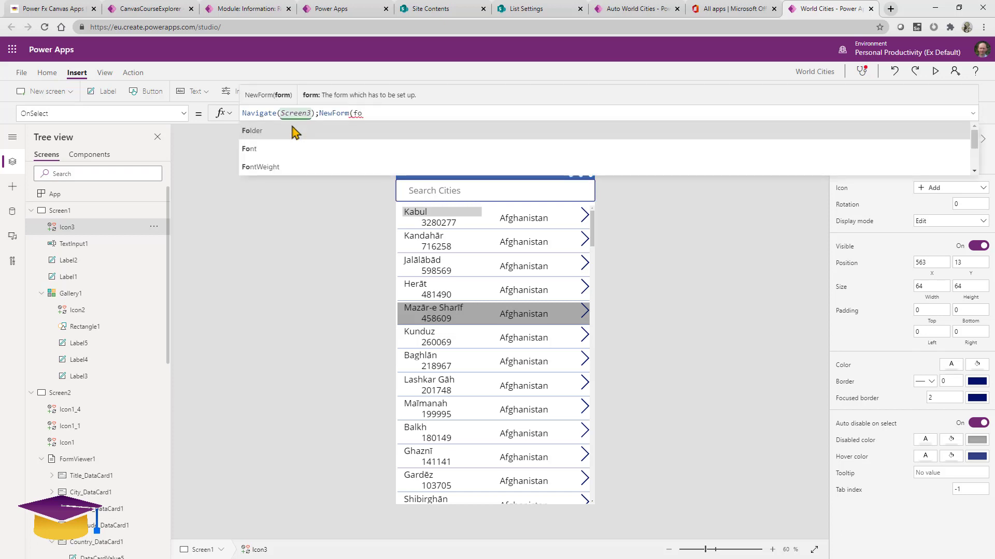
pyautogui.write('rm1')
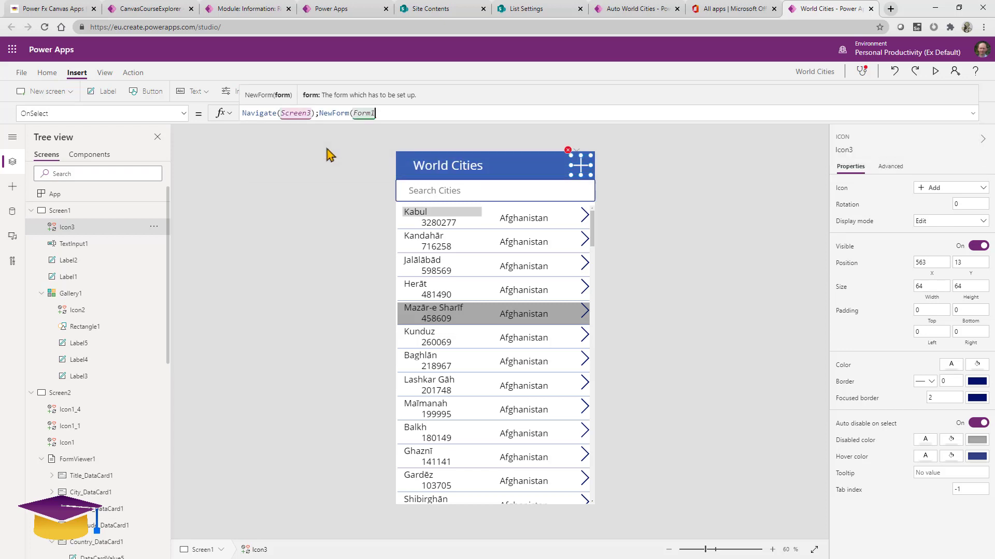
pyautogui.write(')')
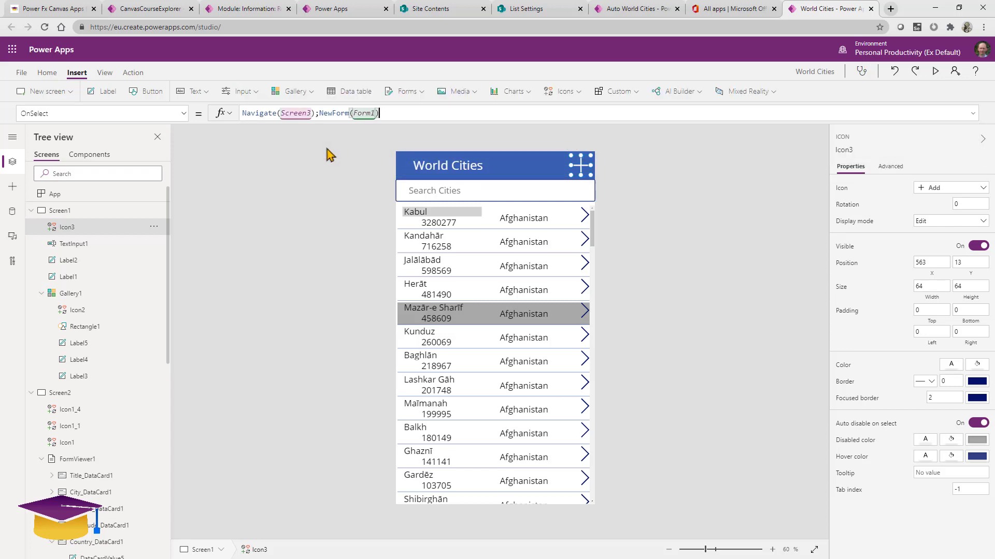
# - Preview the app, start a new city record and enter AAA as its Country
pyautogui.click(935, 72)
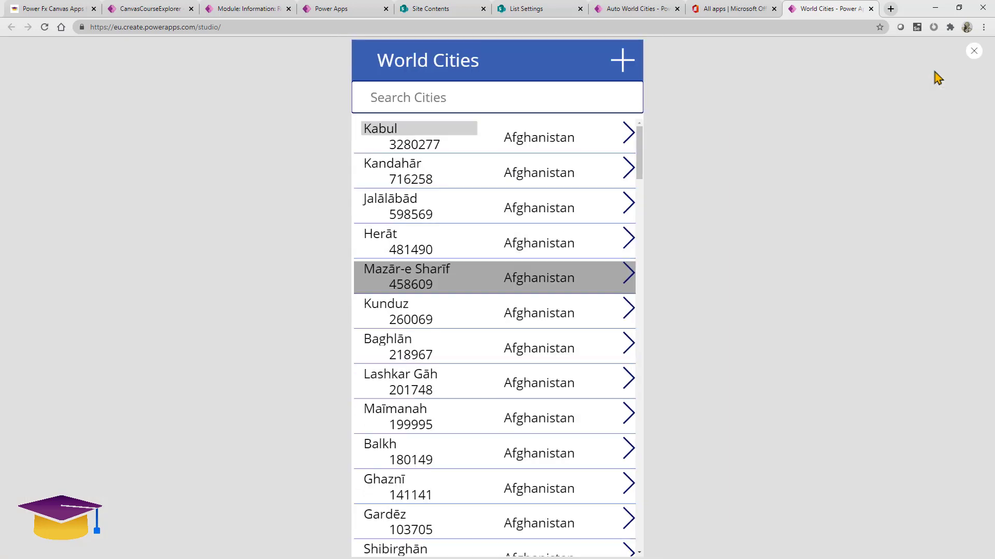
pyautogui.click(611, 72)
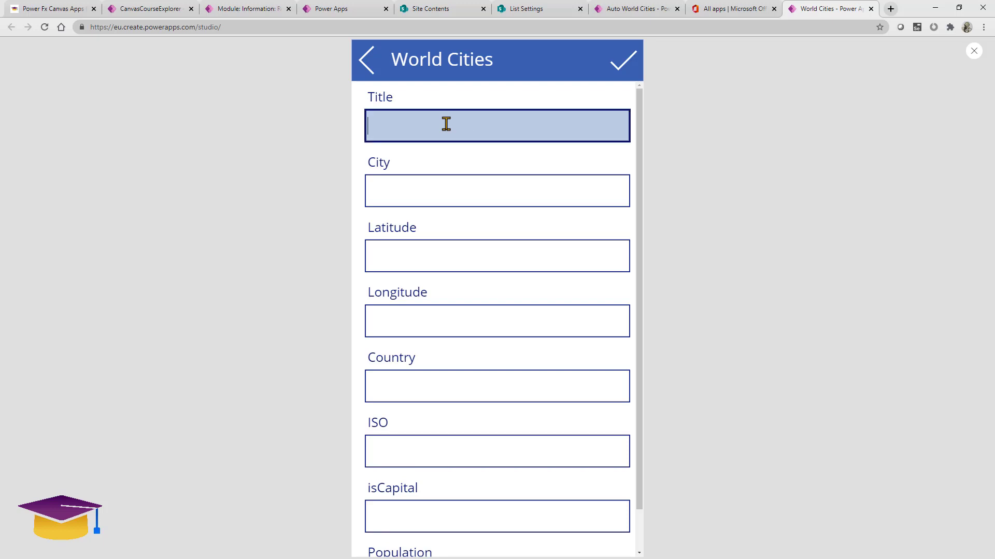
pyautogui.scroll(-1, 419, 248)
pyautogui.click(408, 333)
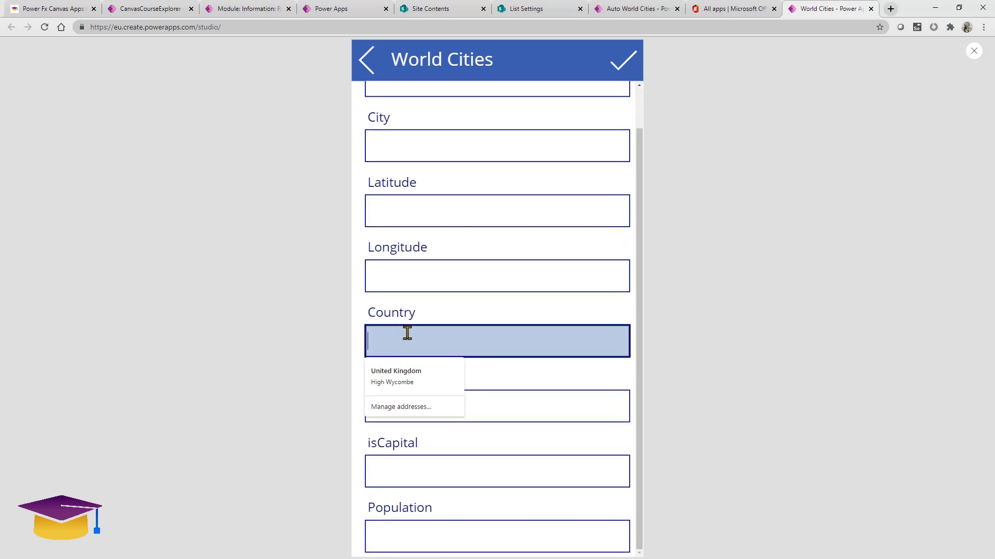
pyautogui.write('aaa')
pyautogui.hotkey('ctrl', 'a')
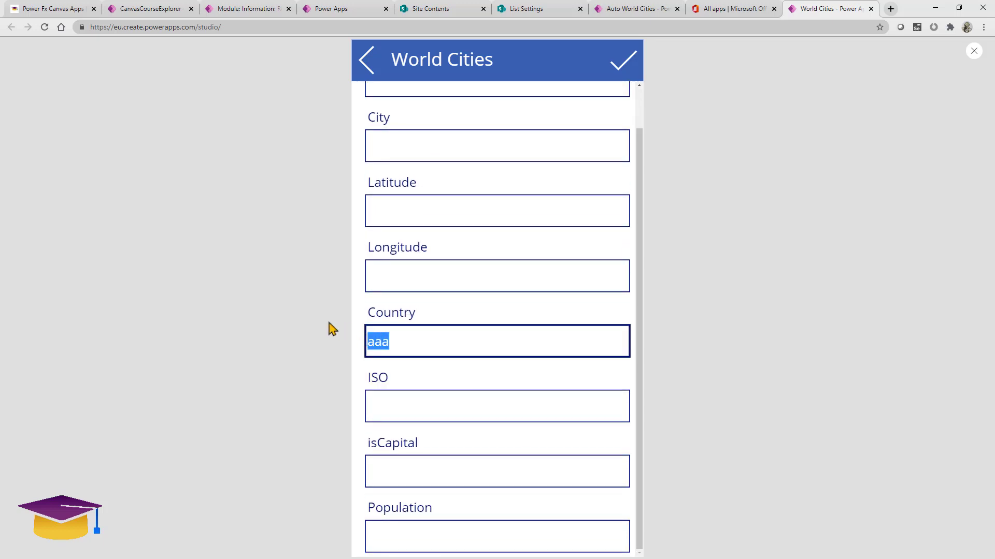
pyautogui.write('AAA')
# - Fill in the new record's City with the suggested value High Wycombe
pyautogui.scroll(1, 383, 208)
pyautogui.click(419, 123)
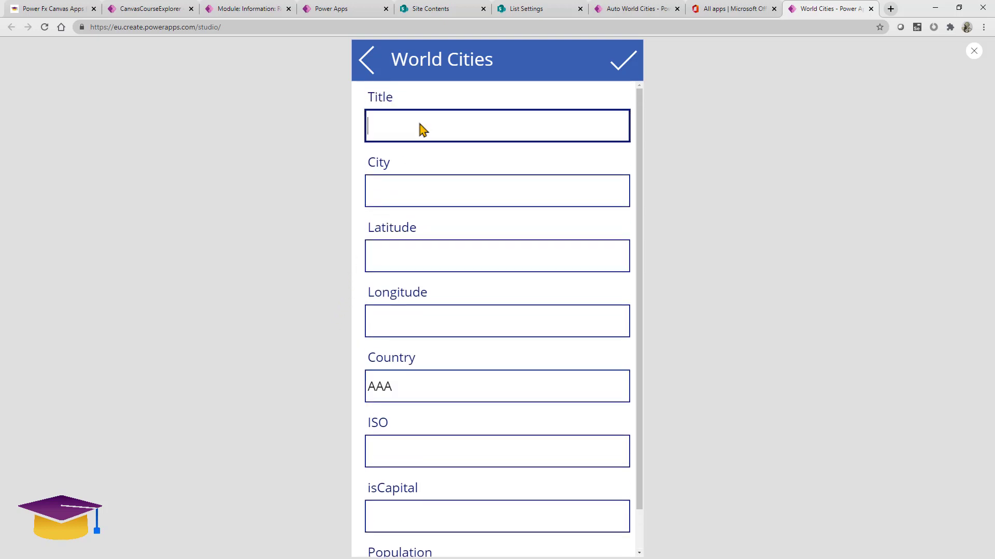
pyautogui.click(401, 183)
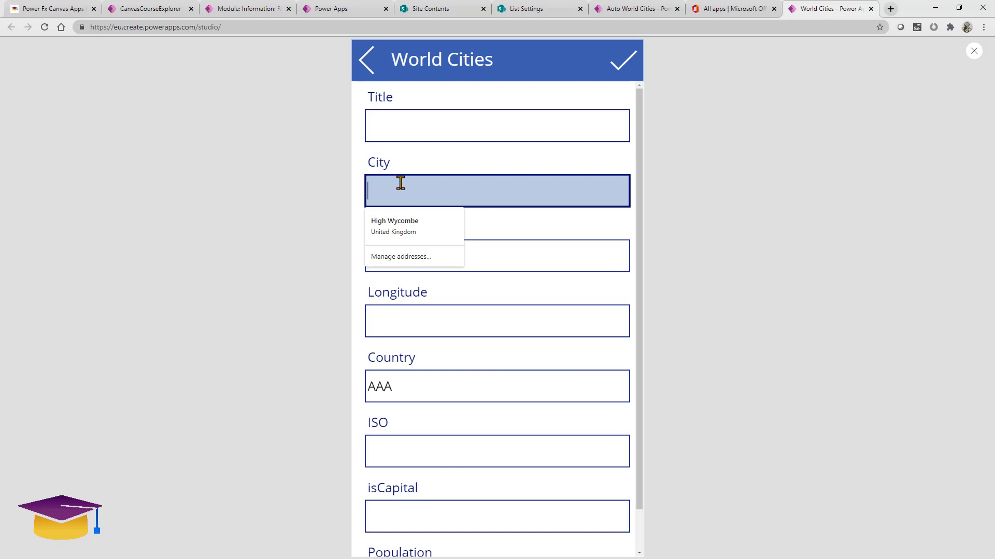
pyautogui.click(424, 220)
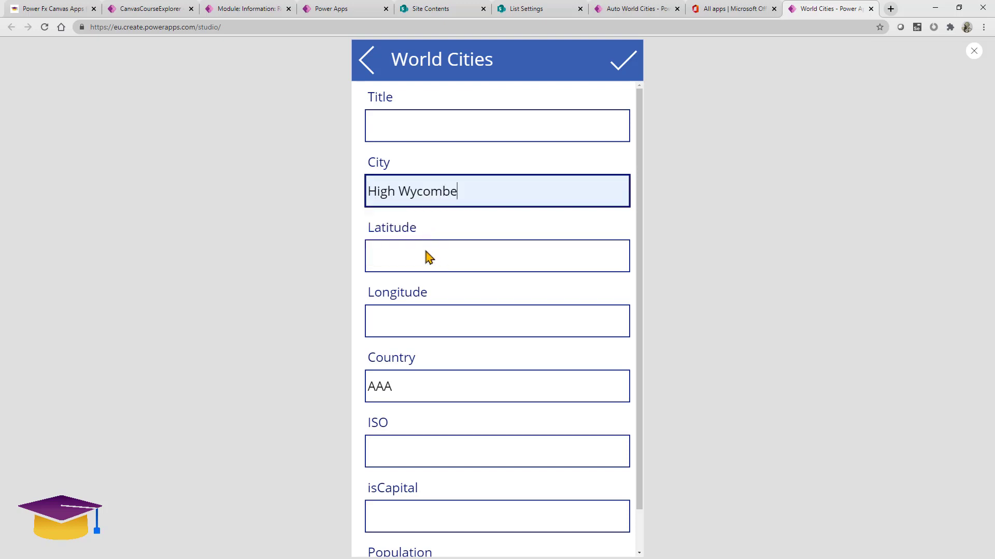
# - Set isCapital to No and Population to 350000, and submit the new city record
pyautogui.scroll(-1, 425, 261)
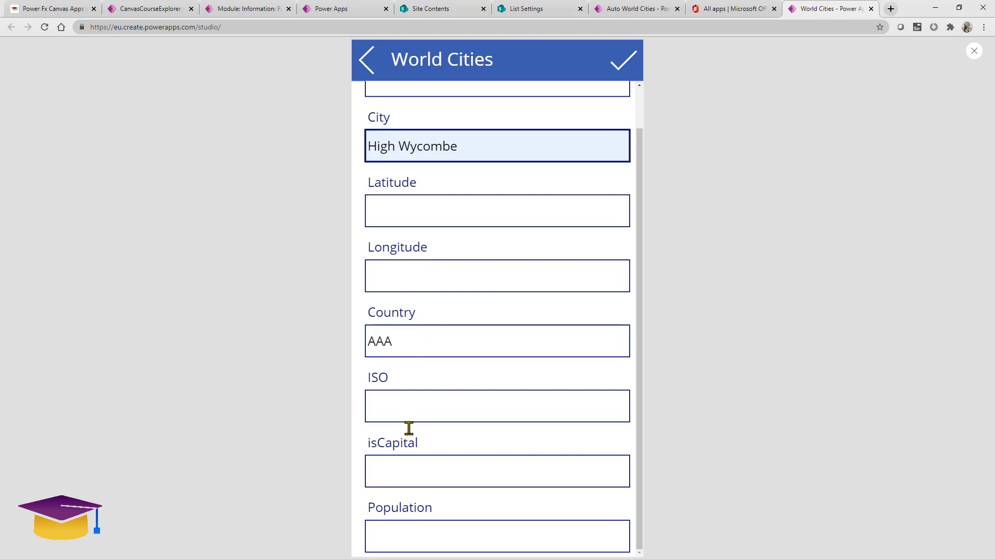
pyautogui.click(406, 466)
pyautogui.write('No')
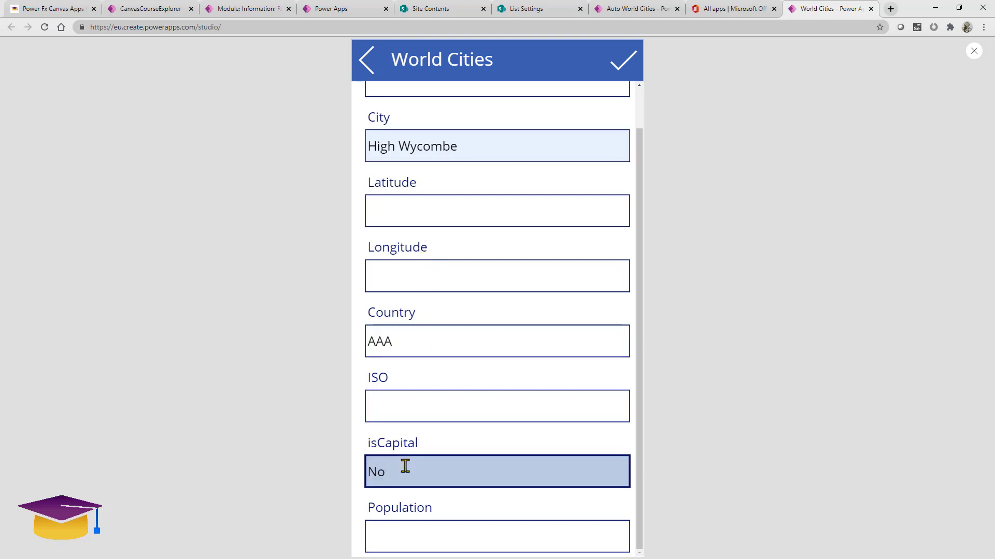
pyautogui.click(424, 539)
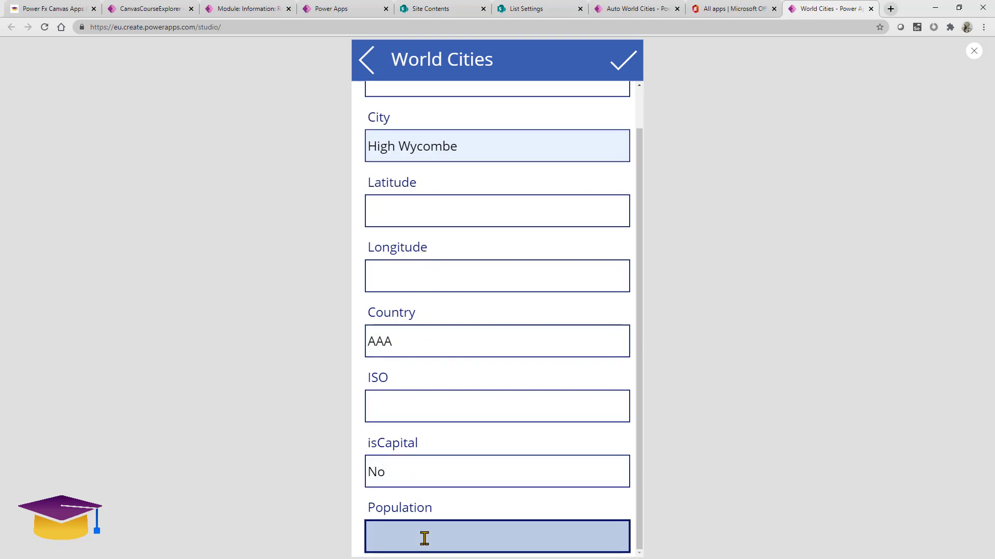
pyautogui.write('3500')
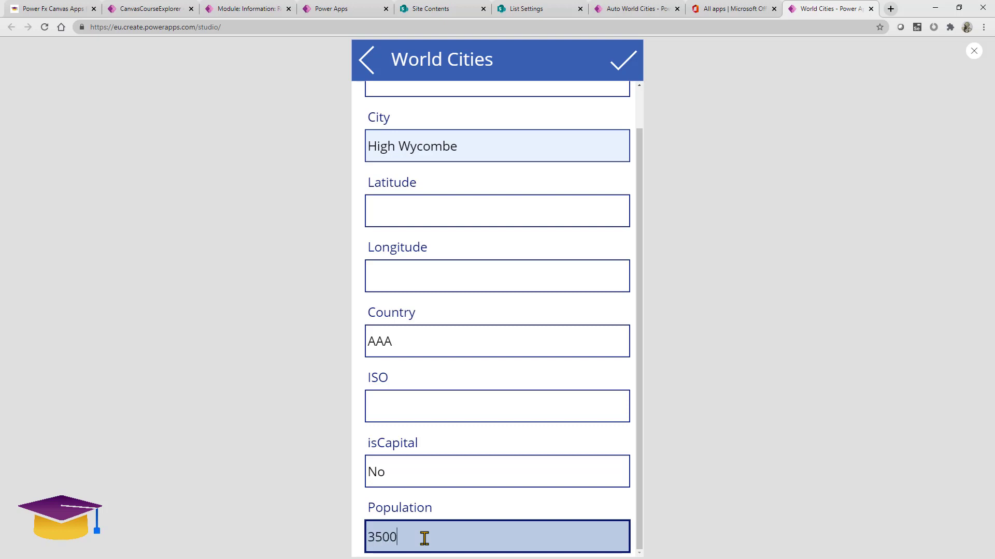
pyautogui.write('00')
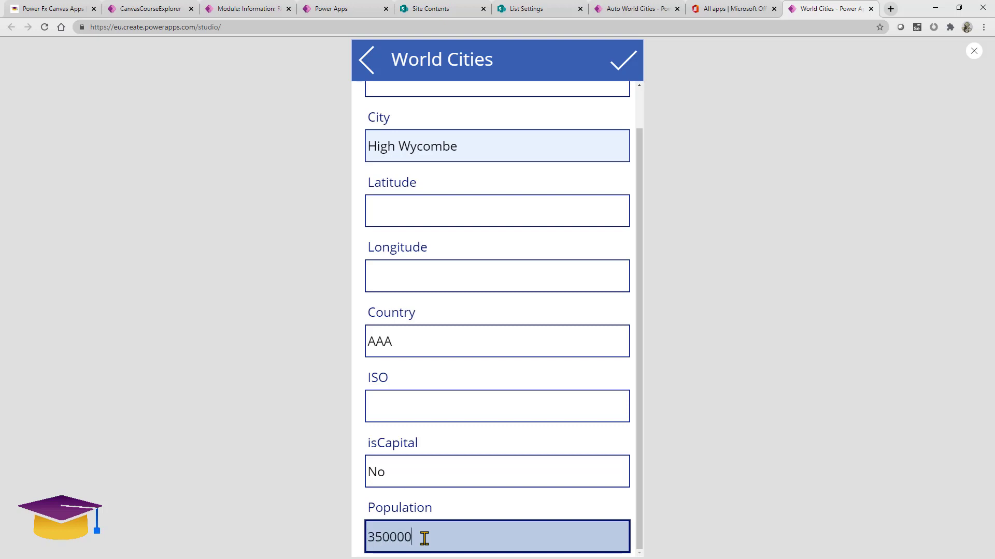
pyautogui.click(638, 105)
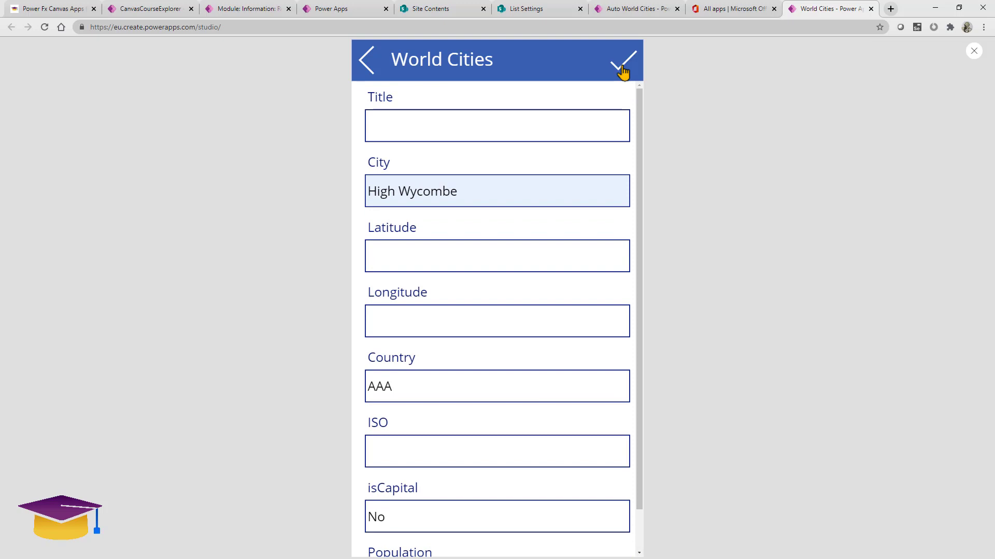
pyautogui.click(623, 70)
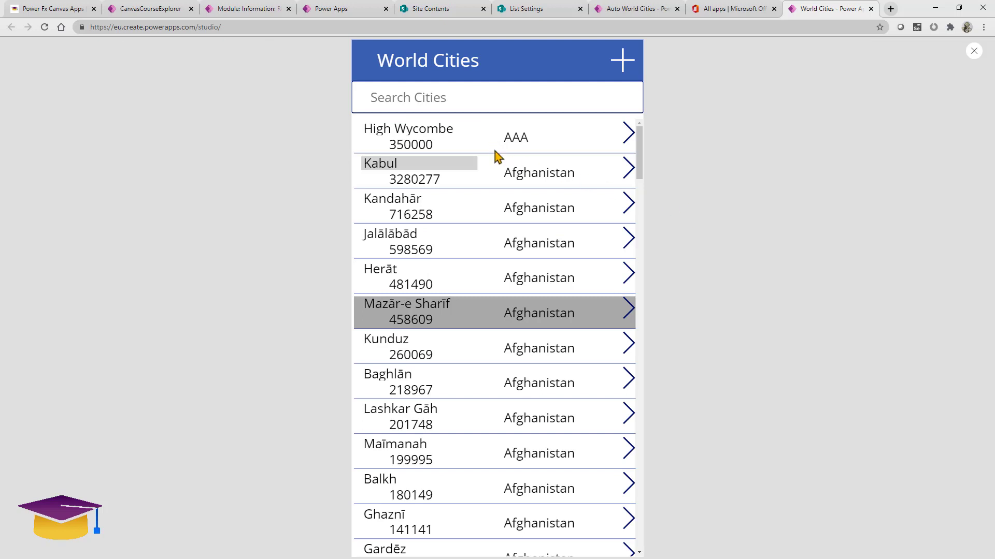
# - Search the city list for "high" in the running app
pyautogui.click(503, 87)
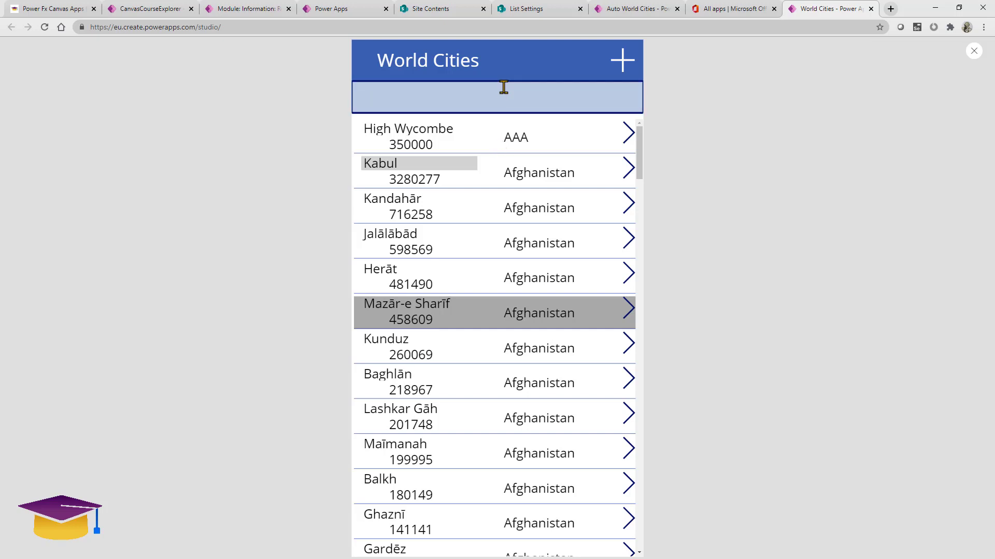
pyautogui.write('high')
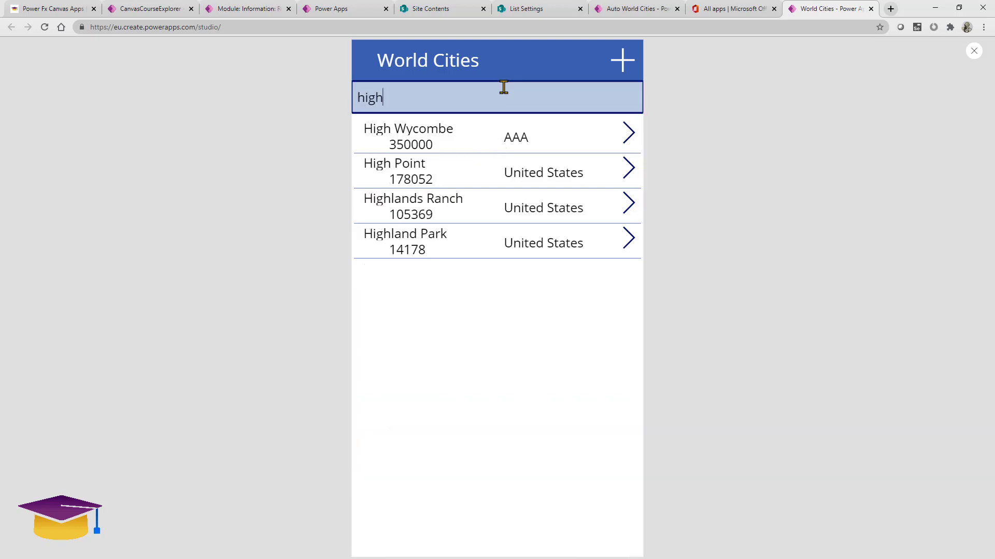